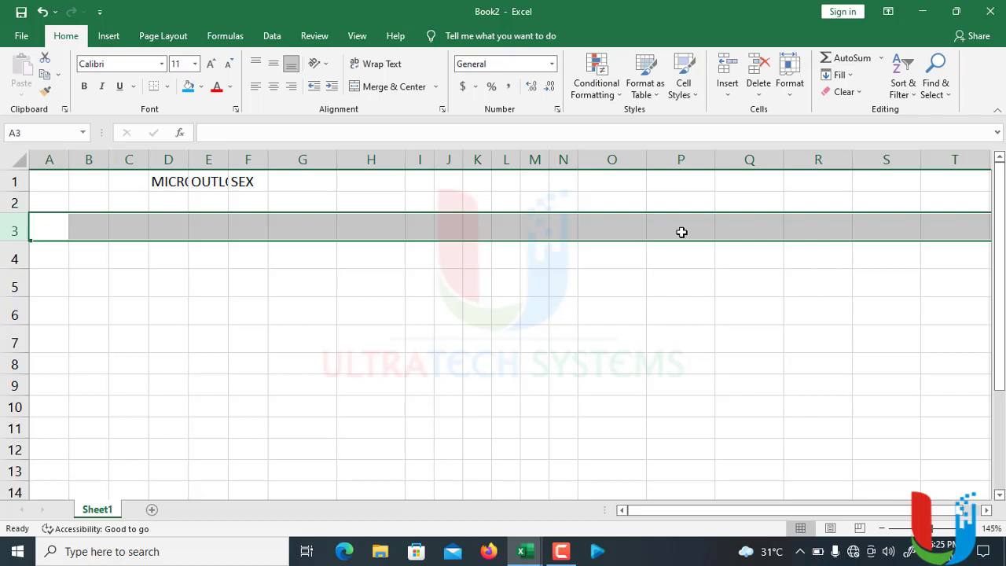
Launch Word with the winword command and create a blank document
{"action": "left_click", "coordinate": [681, 228]}
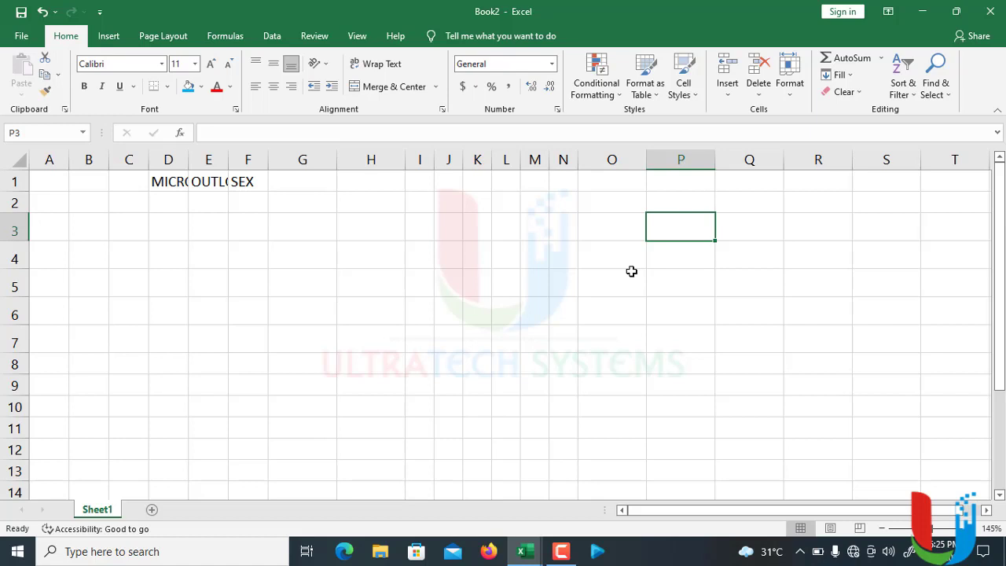
{"action": "key", "text": "super+r"}
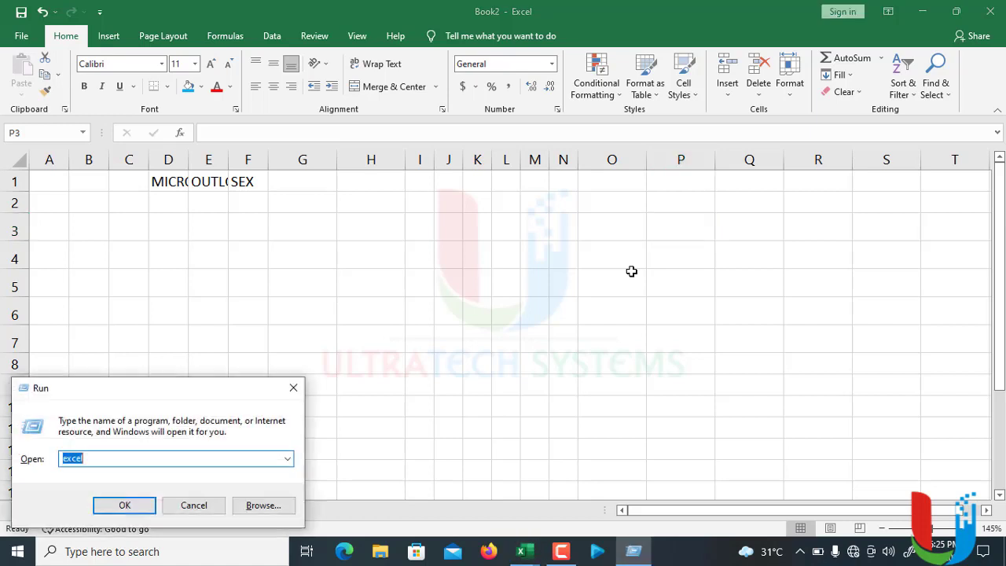
{"action": "type", "text": "W"}
{"action": "key", "text": "Down"}
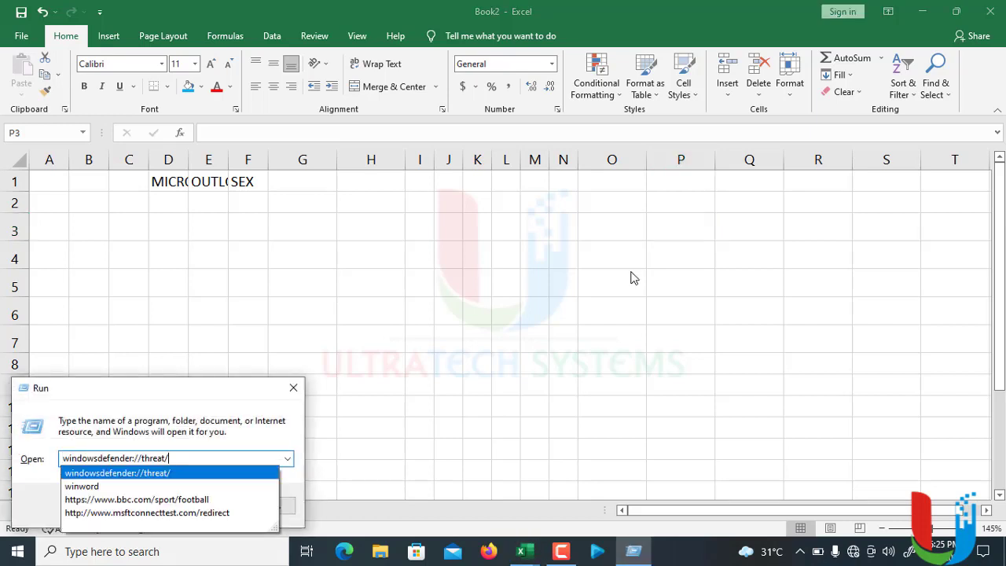
{"action": "key", "text": "Down"}
{"action": "key", "text": "Return"}
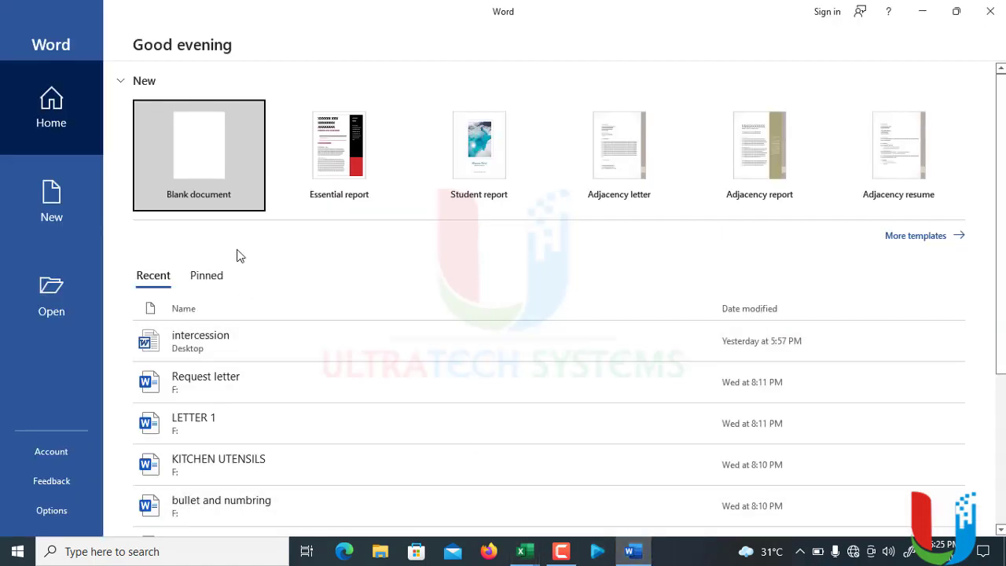
{"action": "left_click", "coordinate": [234, 205]}
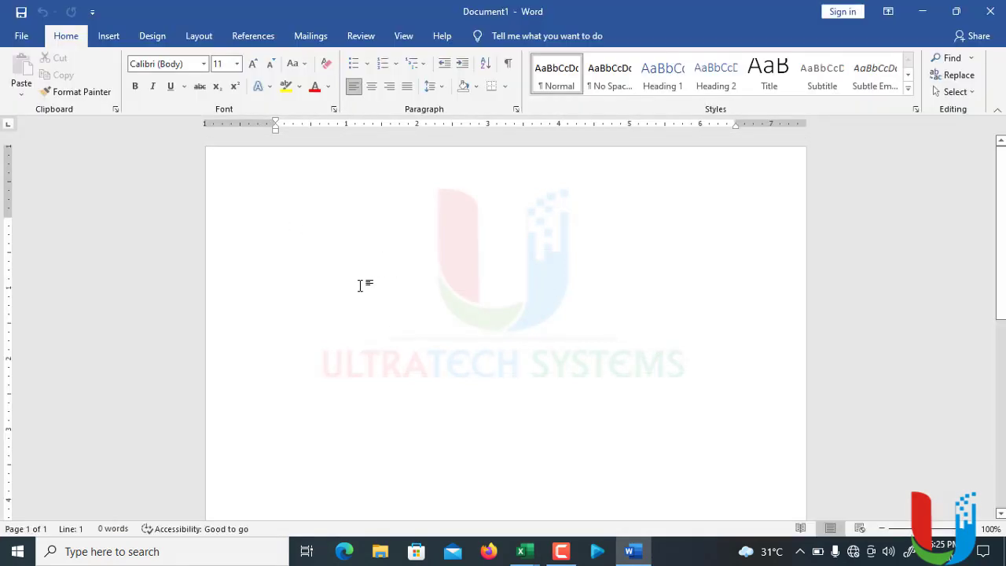
Enter the sample text "DGBFG F" and, after a tab space, "KDLF" in the blank document
{"action": "type", "text": "DGBFG F"}
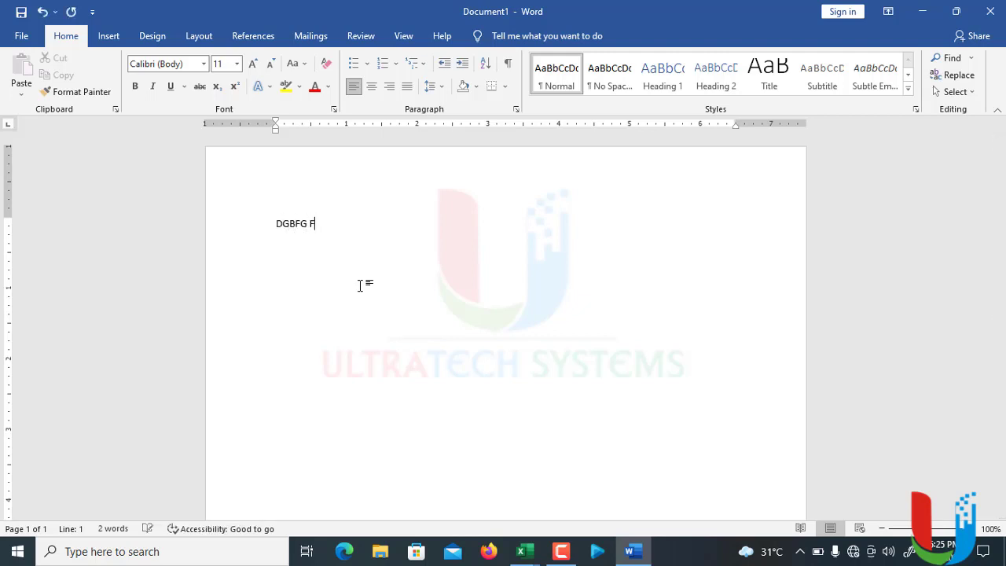
{"action": "key", "text": "Tab"}
{"action": "type", "text": "KDLF"}
Switch back to the Book2 workbook in Excel and make different cells active, including R3, S3, P3, O3, O5 and O1
{"action": "key", "text": "alt+Tab"}
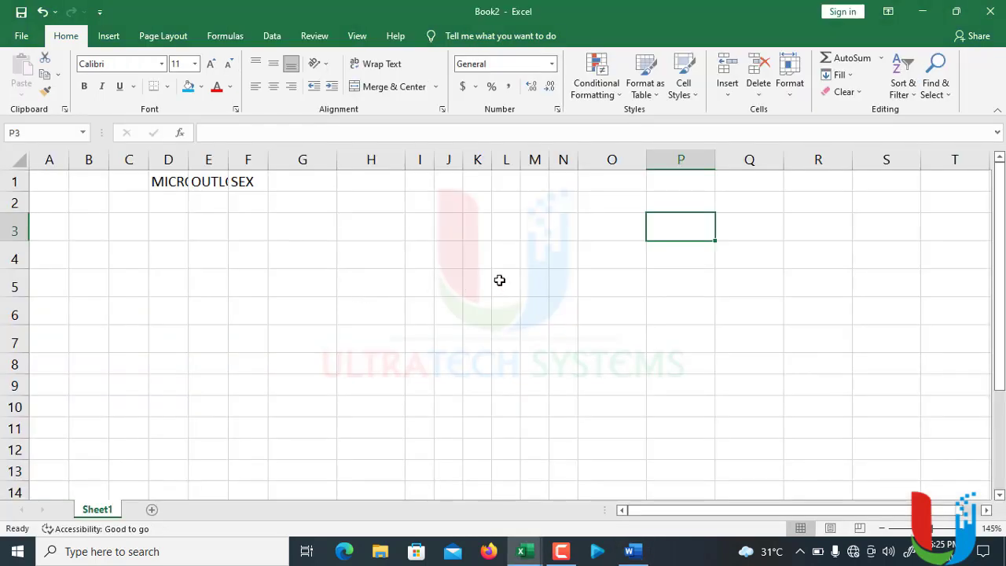
{"action": "left_click", "coordinate": [784, 233]}
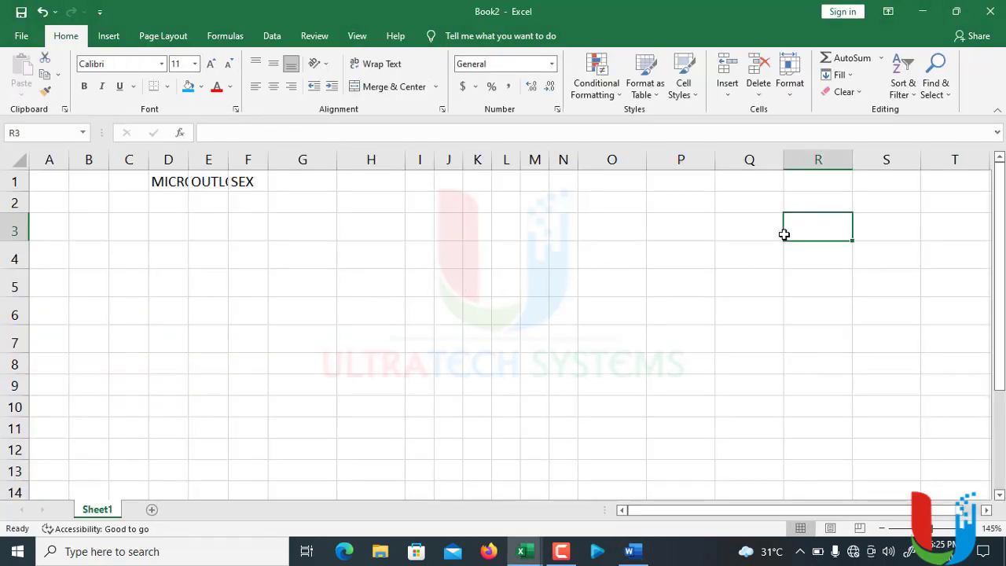
{"action": "left_click", "coordinate": [881, 235]}
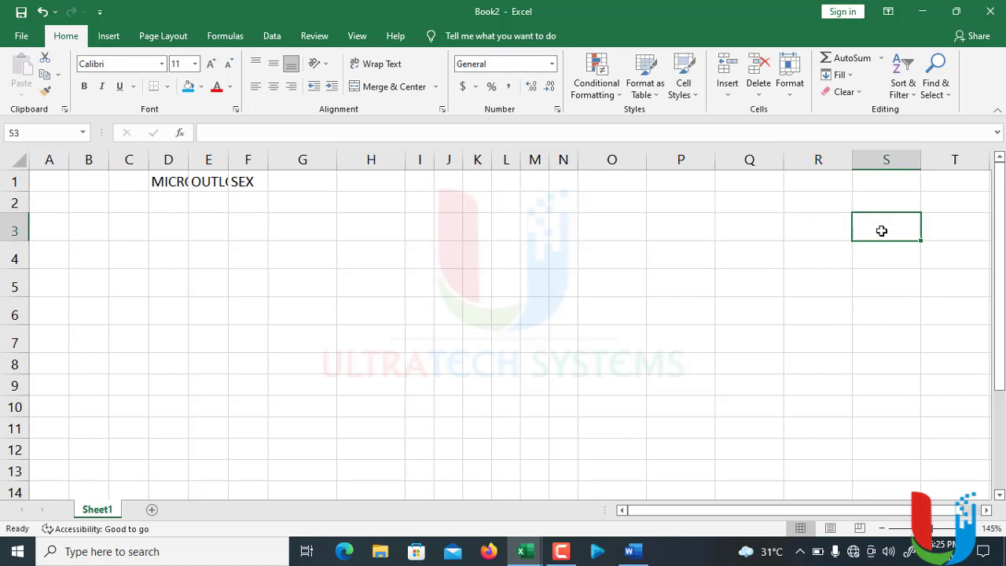
{"action": "left_click", "coordinate": [679, 230]}
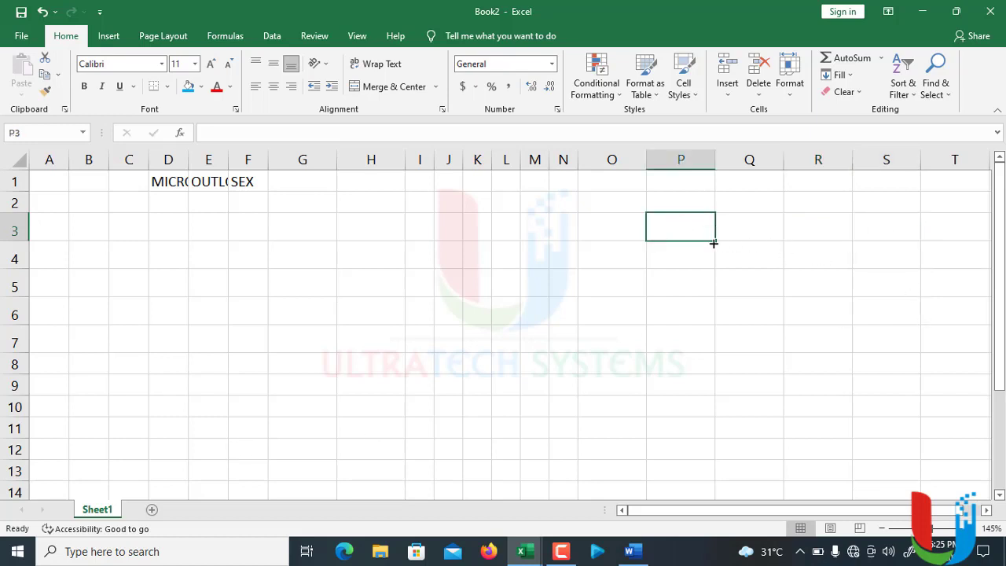
{"action": "left_click", "coordinate": [630, 224]}
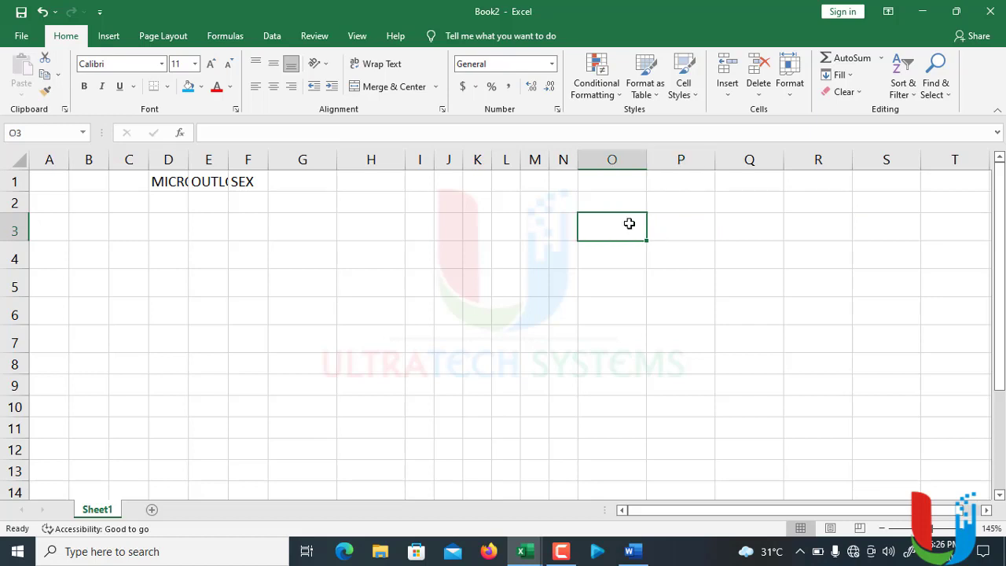
{"action": "left_click", "coordinate": [617, 280]}
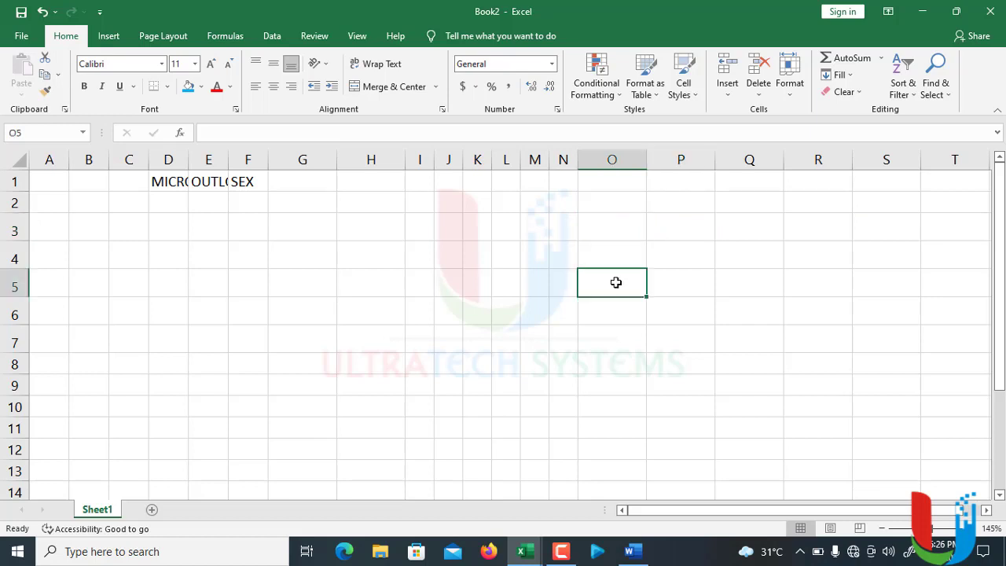
{"action": "left_click", "coordinate": [730, 261]}
{"action": "left_click", "coordinate": [602, 181]}
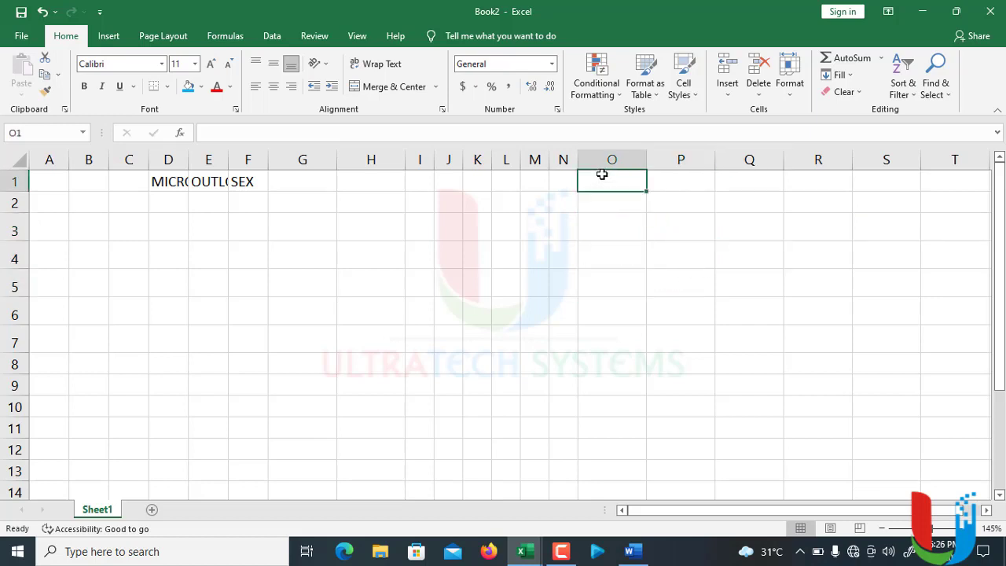
{"action": "left_click", "coordinate": [679, 366]}
Enter 7854 in cell O1 and 450 in cell P4
{"action": "left_click", "coordinate": [596, 180]}
{"action": "type", "text": "7854"}
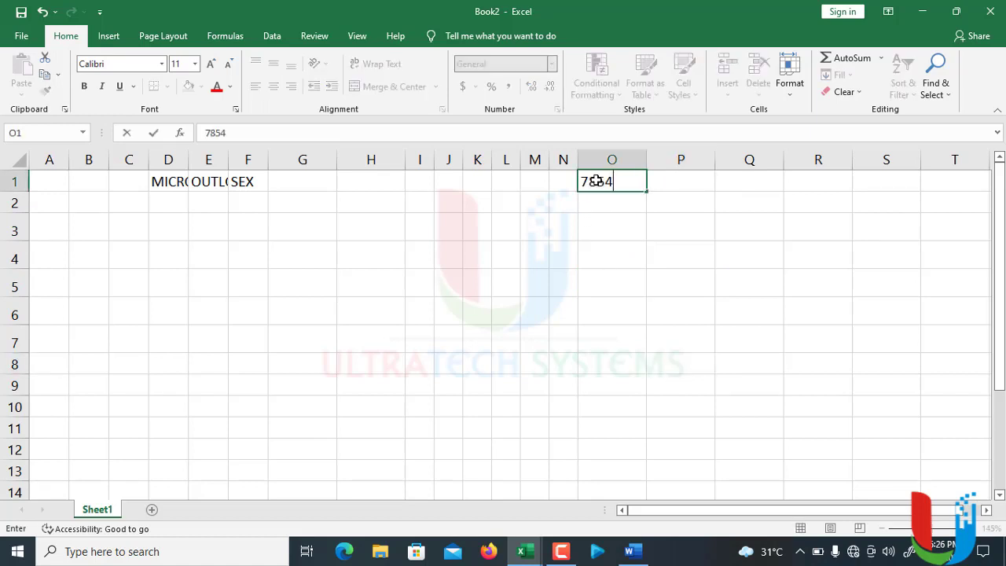
{"action": "key", "text": "Return"}
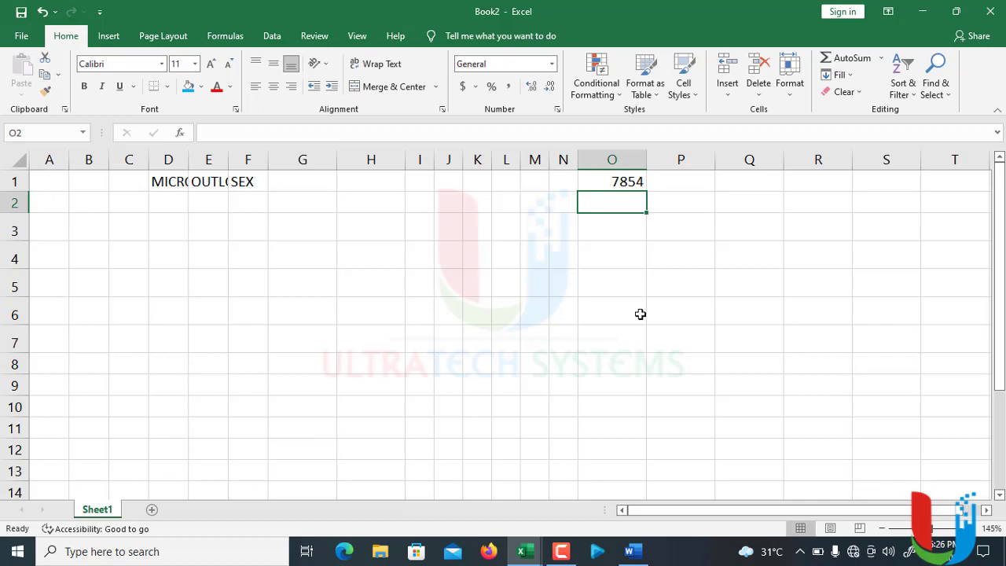
{"action": "left_click", "coordinate": [667, 264]}
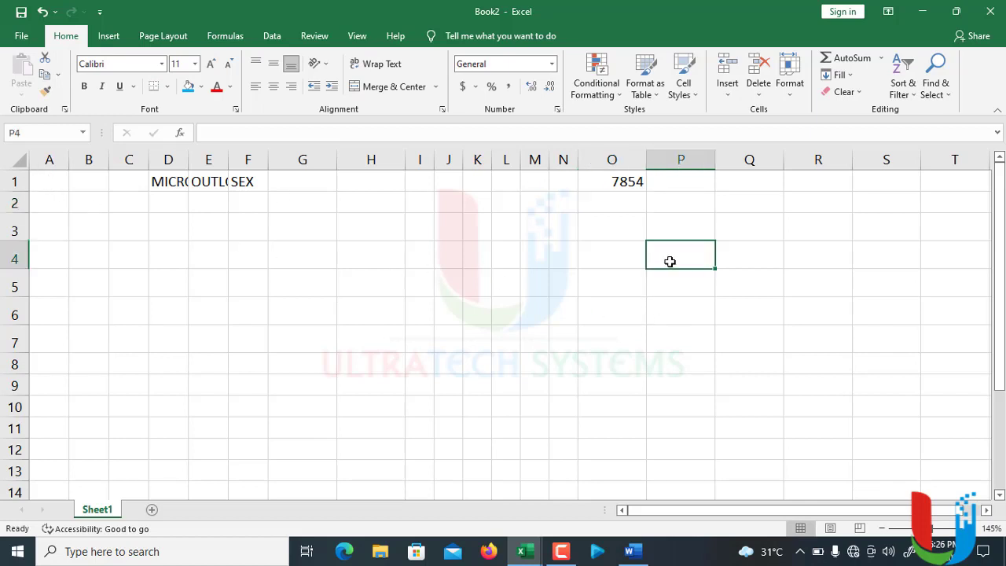
{"action": "type", "text": "450"}
{"action": "key", "text": "Return"}
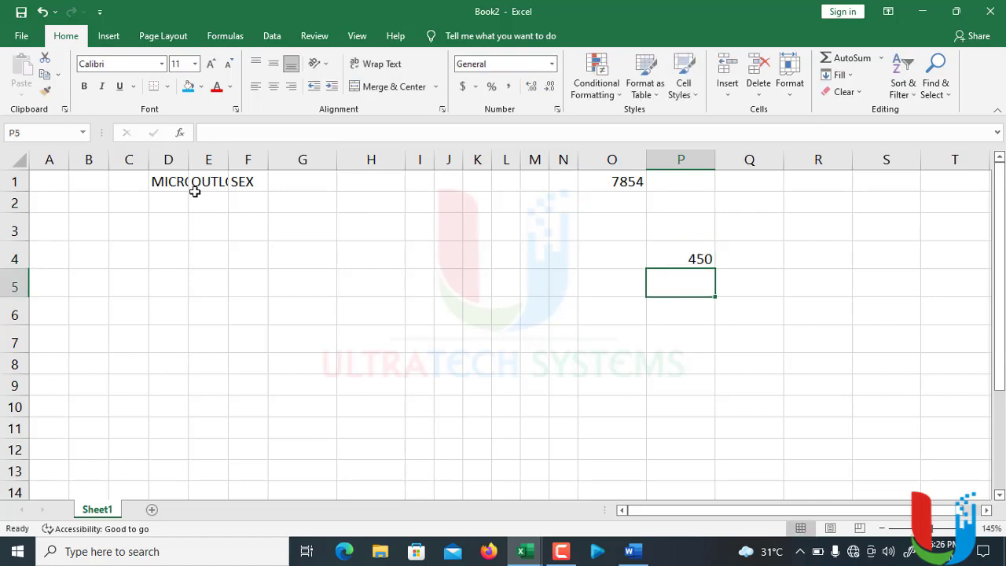
Enter 450 in cell A1 and 526 in cell H5
{"action": "left_click", "coordinate": [49, 180]}
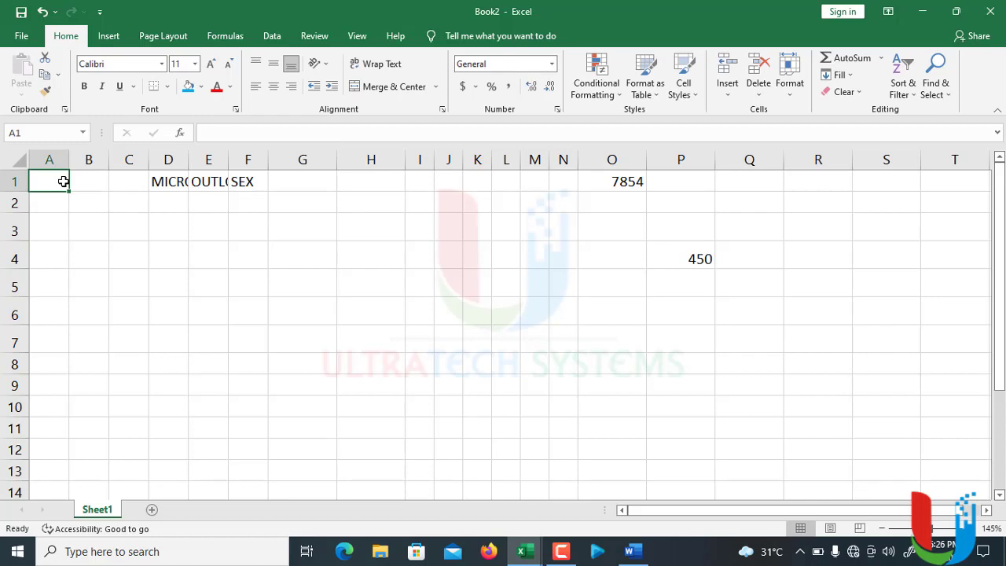
{"action": "type", "text": "450"}
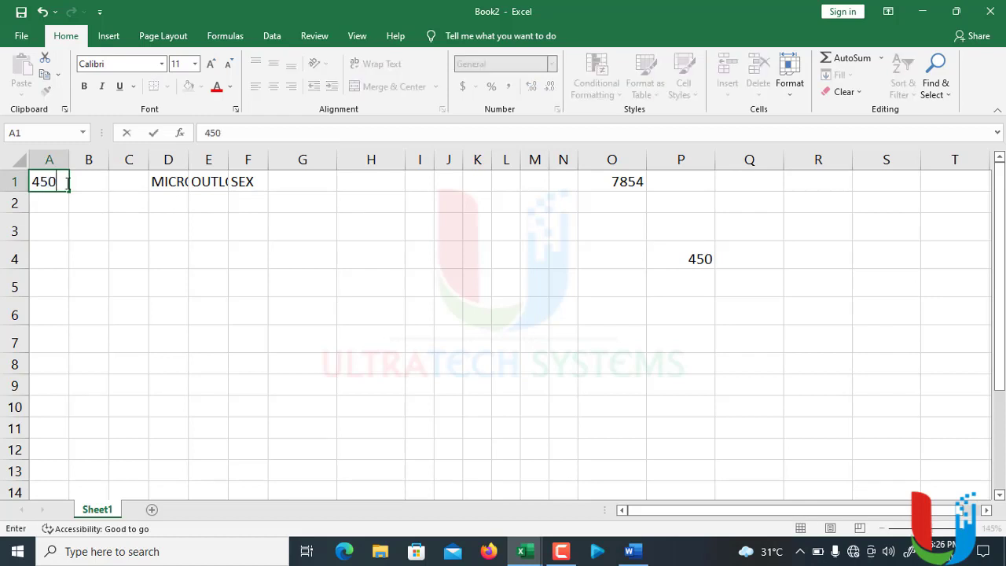
{"action": "key", "text": "Return"}
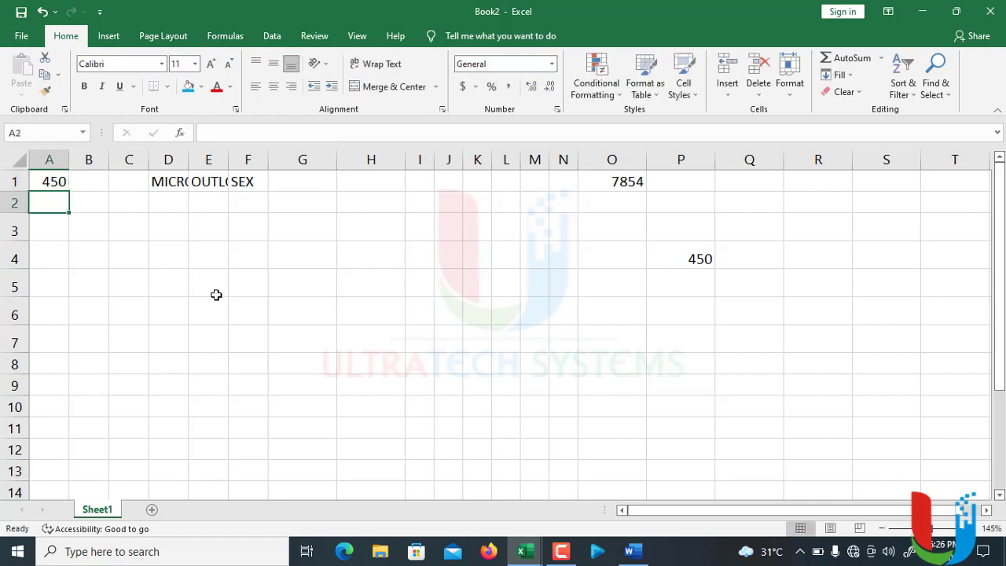
{"action": "left_click", "coordinate": [377, 282]}
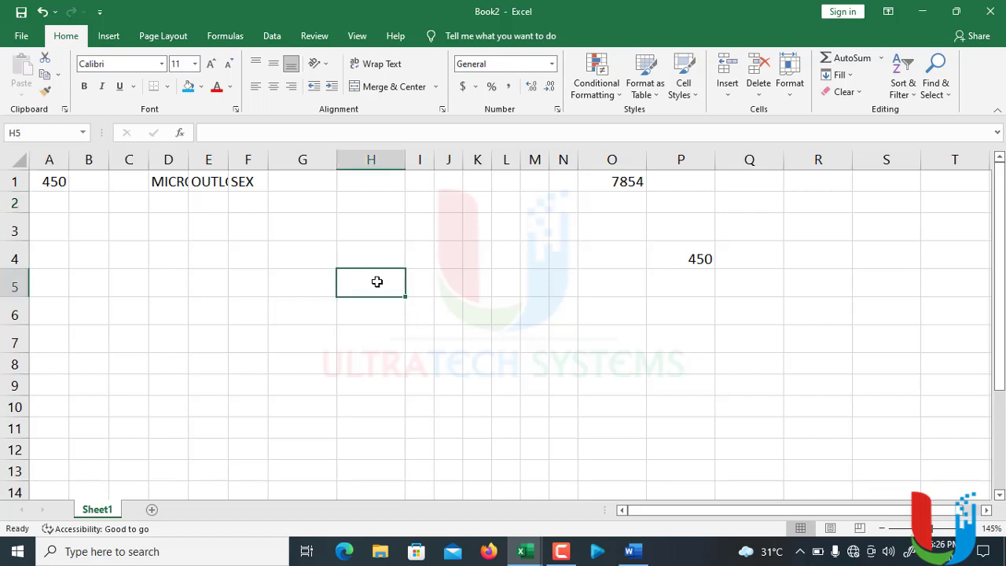
{"action": "type", "text": "526"}
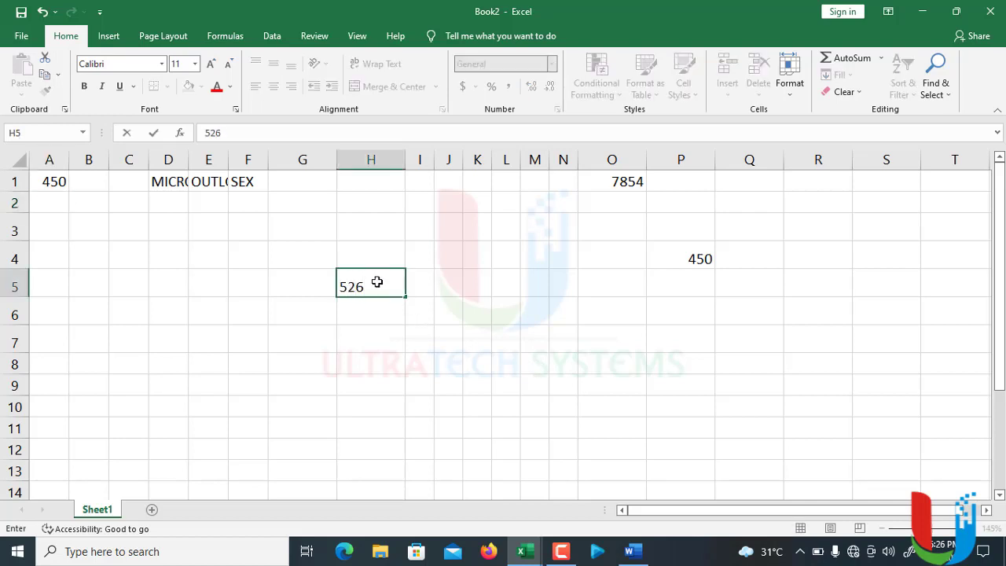
{"action": "key", "text": "Return"}
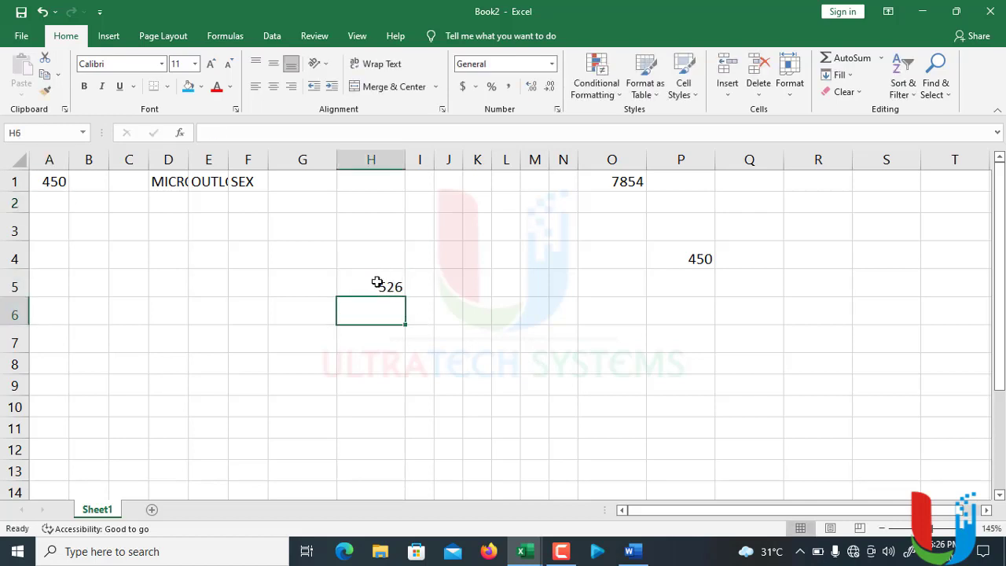
Move the active cell along row 6 from H6 to Q6 and back to D6
{"action": "key", "text": "Right"}
{"action": "key", "text": "Right"}
{"action": "key", "text": "Right"}
{"action": "key", "text": "Right"}
{"action": "key", "text": "Right"}
{"action": "key", "text": "Right"}
{"action": "key", "text": "Right"}
{"action": "key", "text": "Right"}
{"action": "key", "text": "Right"}
{"action": "key", "text": "Right"}
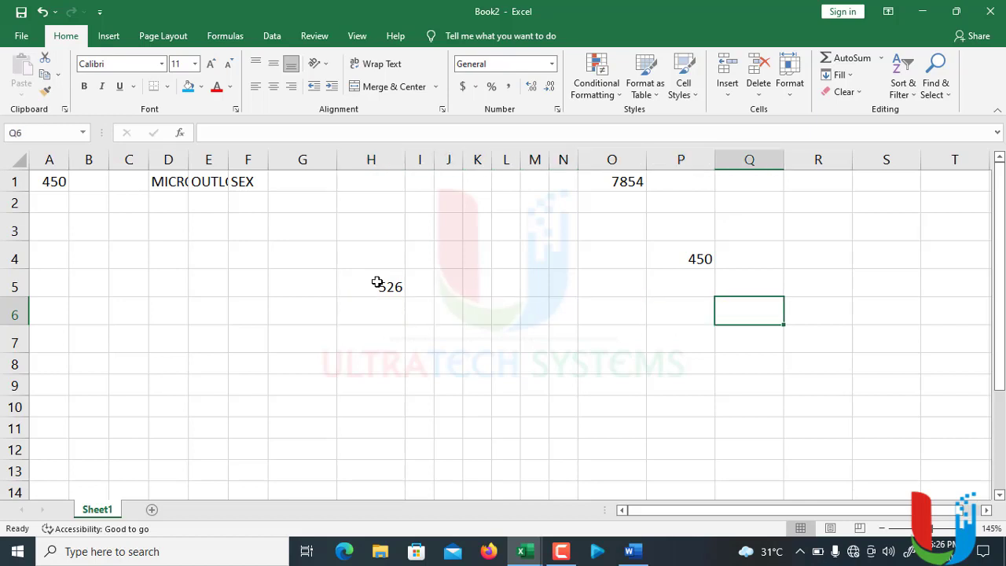
{"action": "key", "text": "Left"}
{"action": "key", "text": "Left"}
{"action": "key", "text": "Left"}
{"action": "key", "text": "Left"}
{"action": "key", "text": "Left"}
{"action": "key", "text": "Left"}
{"action": "key", "text": "Left"}
{"action": "key", "text": "Left"}
{"action": "key", "text": "Left"}
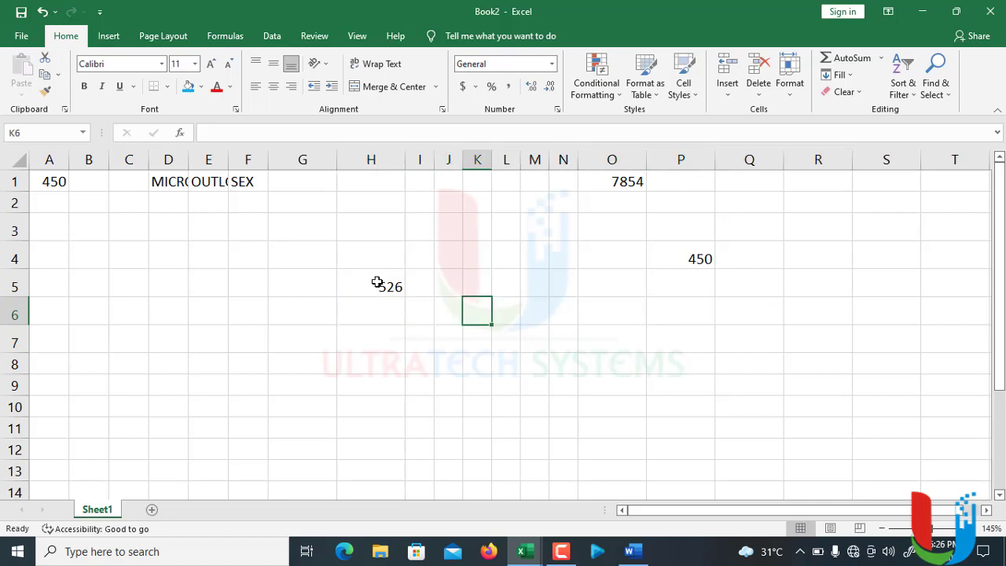
{"action": "key", "text": "Left"}
{"action": "key", "text": "Left"}
{"action": "key", "text": "Left"}
{"action": "key", "text": "Left"}
{"action": "key", "text": "Left"}
{"action": "key", "text": "Left"}
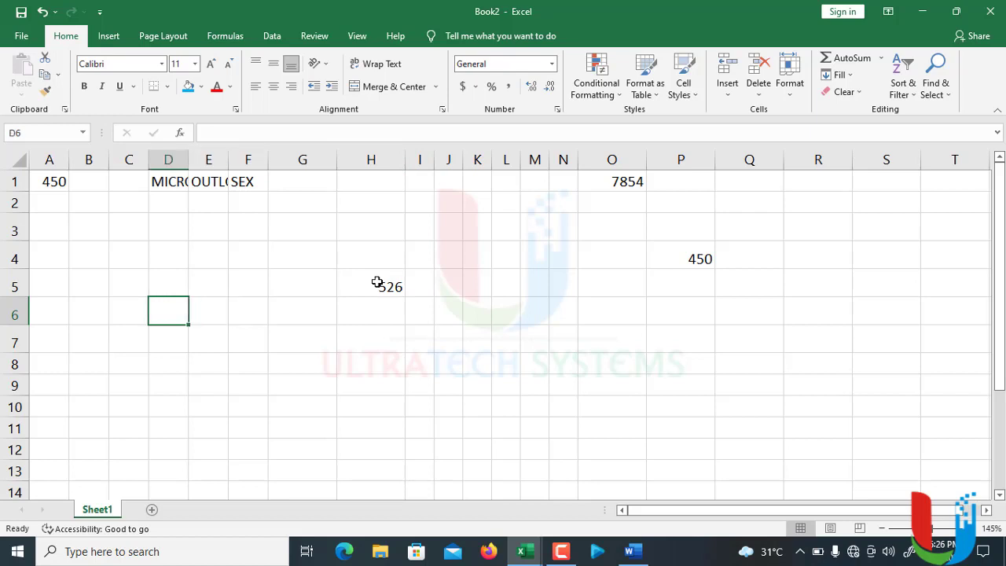
Move the active cell up to C1 and back down to C5
{"action": "key", "text": "Up"}
{"action": "key", "text": "Up"}
{"action": "key", "text": "Up"}
{"action": "key", "text": "Up"}
{"action": "key", "text": "Up"}
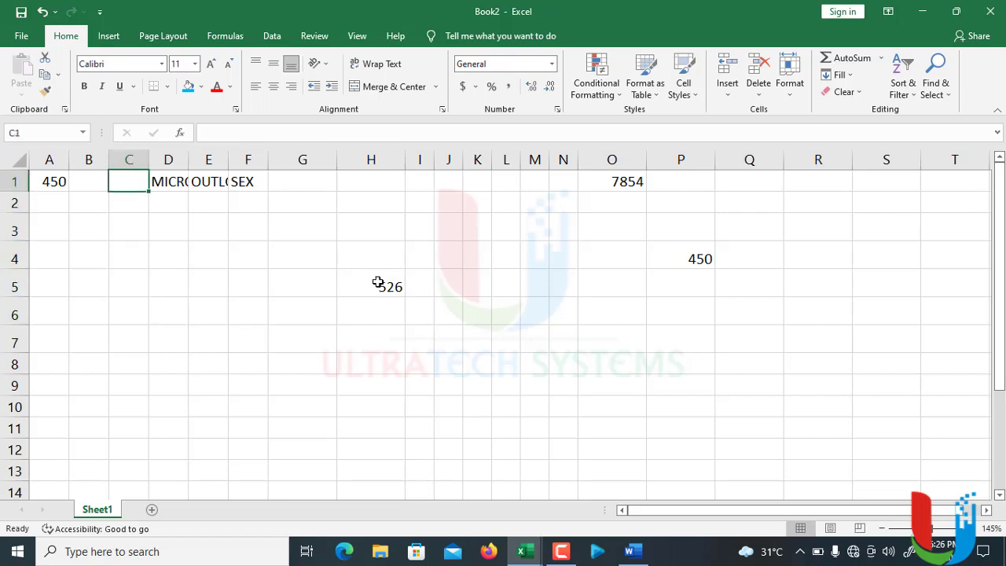
{"action": "key", "text": "Down"}
{"action": "key", "text": "Down"}
{"action": "key", "text": "Down"}
{"action": "key", "text": "Down"}
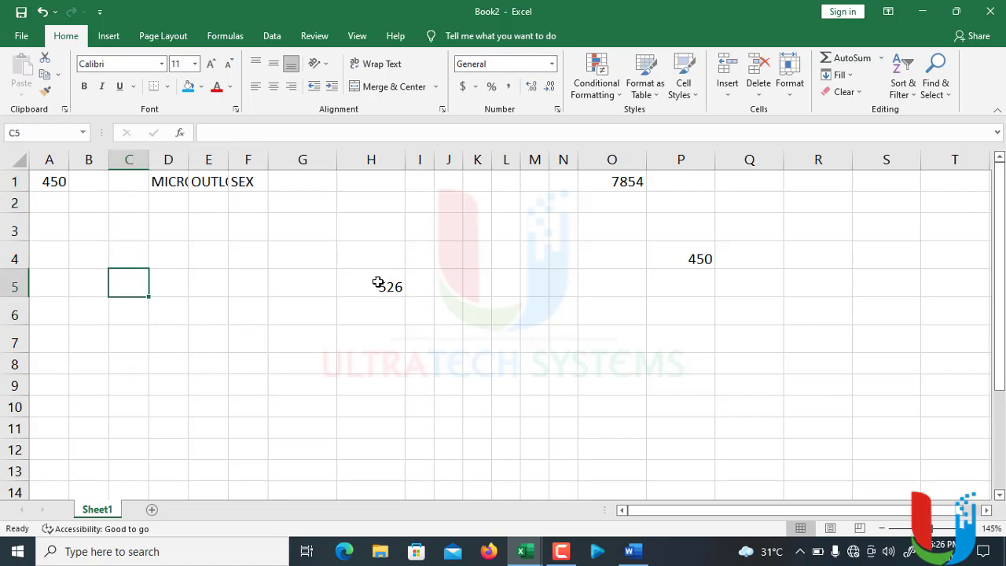
Move the active cell across row 5 from C5 to K5
{"action": "key", "text": "Right"}
{"action": "key", "text": "Right"}
{"action": "key", "text": "Right"}
{"action": "key", "text": "Right"}
{"action": "key", "text": "Right"}
{"action": "key", "text": "Right"}
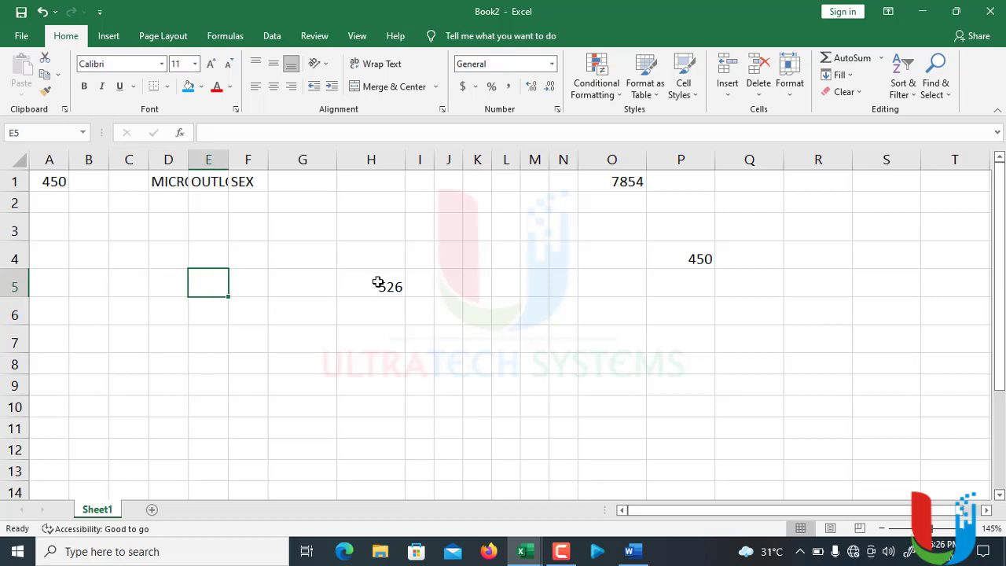
{"action": "key", "text": "Right"}
{"action": "key", "text": "Right"}
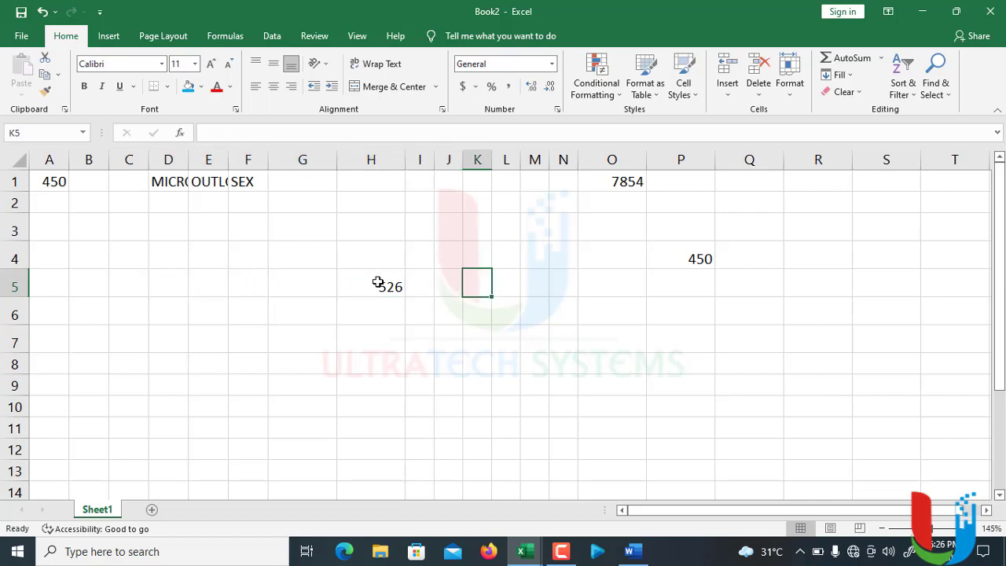
Move the active cell down to C9, and select cells F3 and O5 in turn
{"action": "key", "text": "Return"}
{"action": "key", "text": "Return"}
{"action": "key", "text": "Return"}
{"action": "key", "text": "Return"}
{"action": "key", "text": "Return"}
{"action": "key", "text": "Return"}
{"action": "key", "text": "Return"}
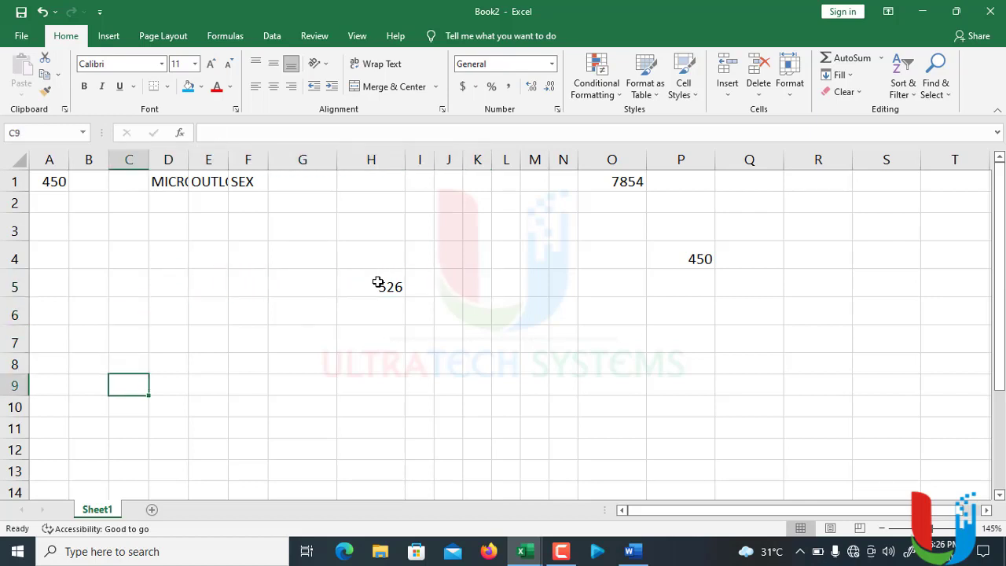
{"action": "left_click", "coordinate": [257, 237]}
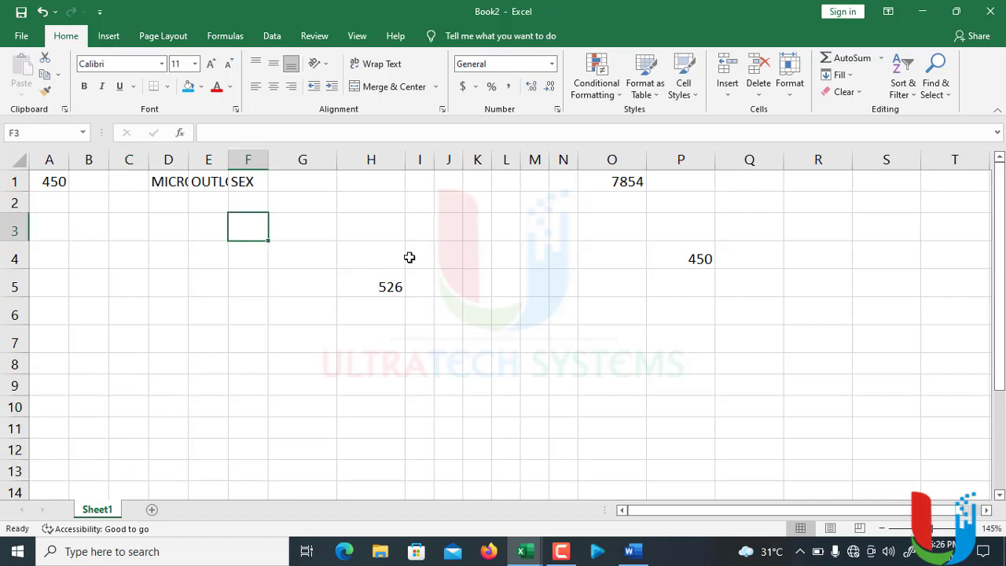
{"action": "left_click", "coordinate": [580, 294]}
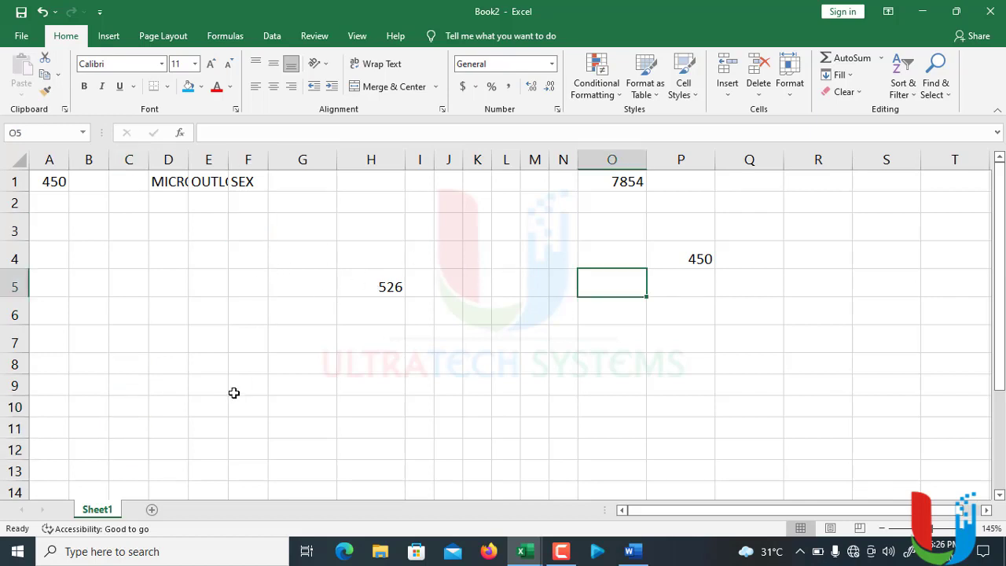
Switch to the "Exercise 1 - Excel Windows Components" workbook
{"action": "left_click", "coordinate": [525, 551]}
{"action": "left_click", "coordinate": [453, 495]}
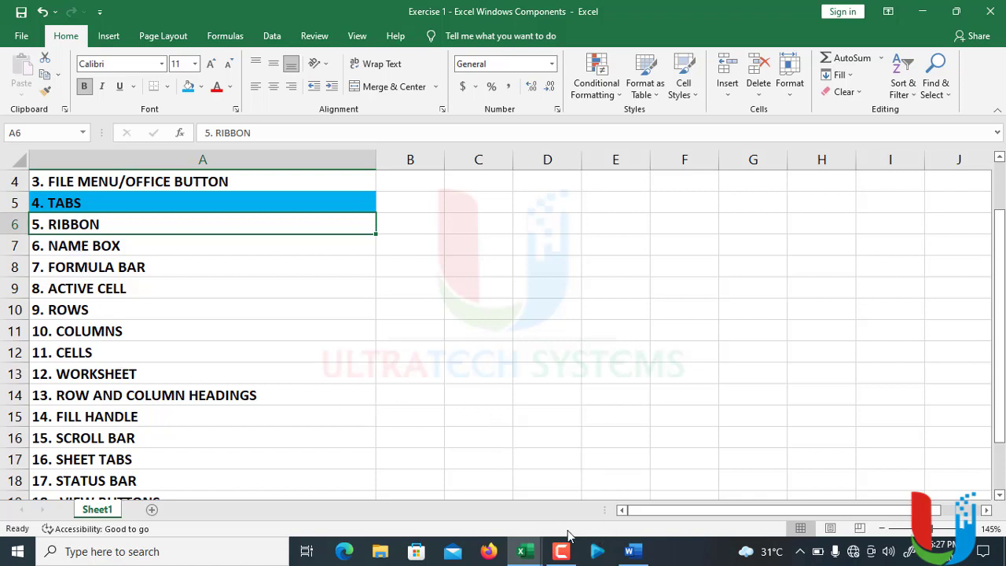
Switch to the Book2 workbook and make F6 the active cell
{"action": "left_click", "coordinate": [522, 551]}
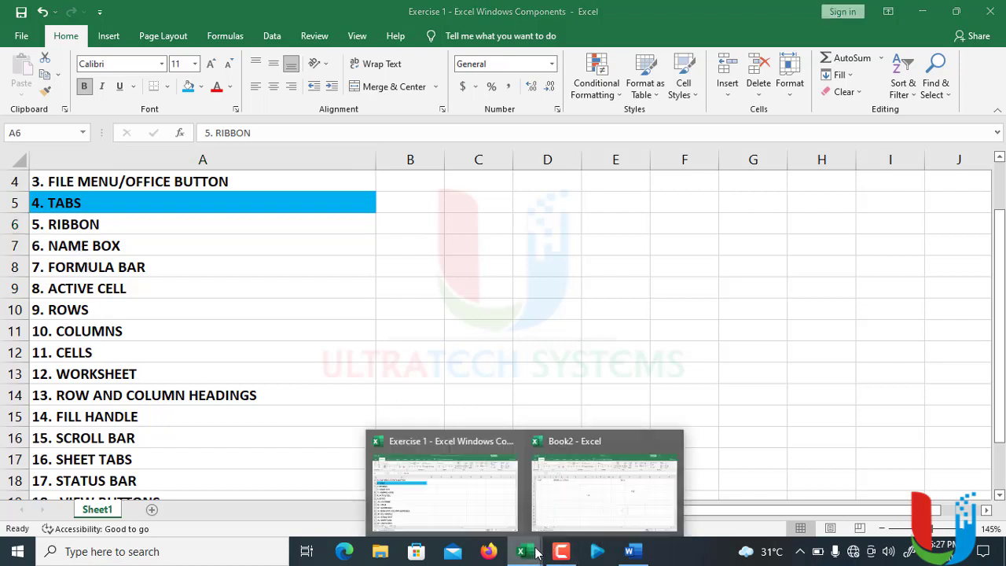
{"action": "left_click", "coordinate": [586, 498]}
{"action": "left_click", "coordinate": [243, 311]}
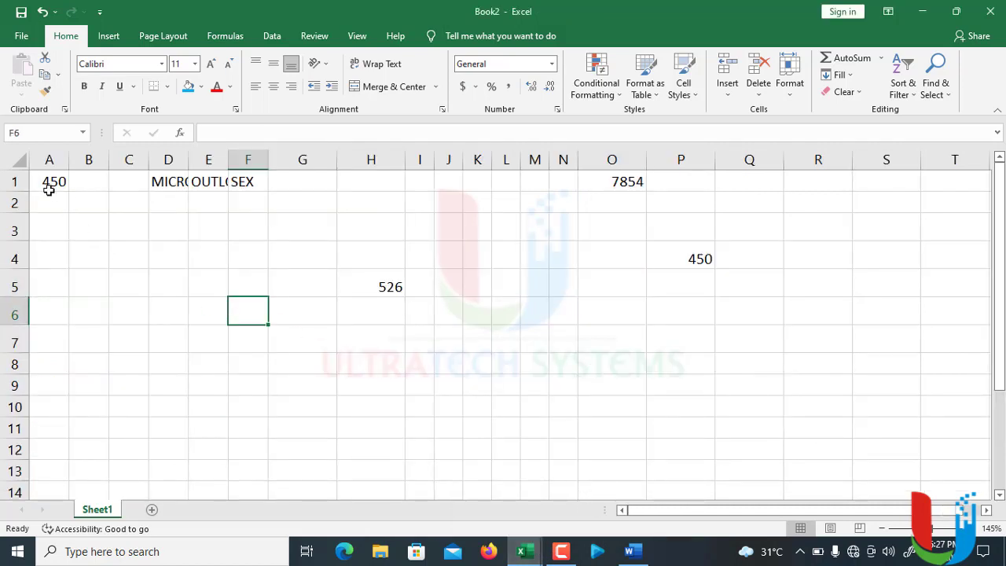
Select the range A1:P8 covering the entered data, and finish with C4 as the active cell
{"action": "left_click_drag", "start_coordinate": [45, 184], "coordinate": [688, 366]}
{"action": "scroll", "coordinate": [341, 332], "scroll_direction": "down", "scroll_amount": 5}
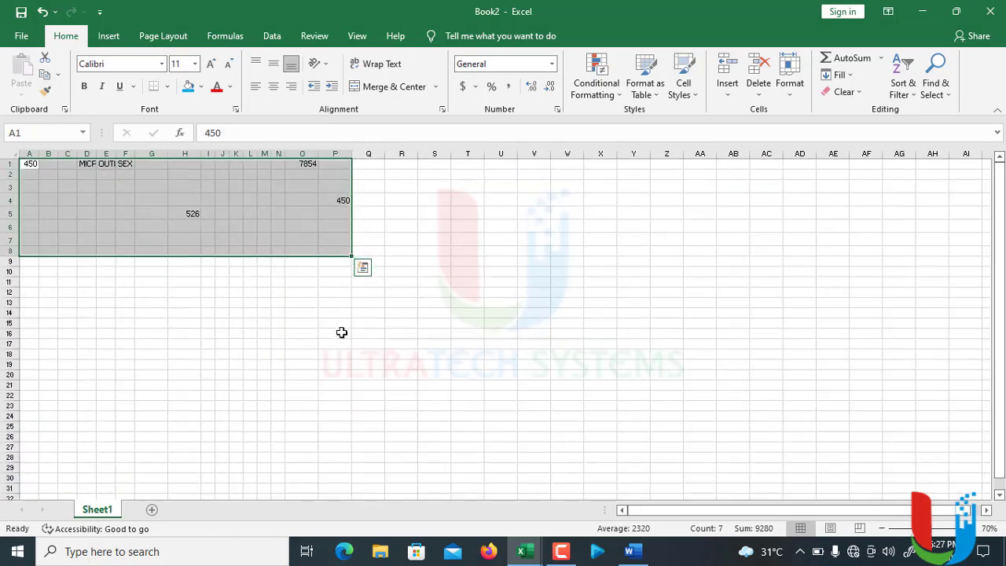
{"action": "scroll", "coordinate": [199, 363], "scroll_direction": "up", "scroll_amount": 6}
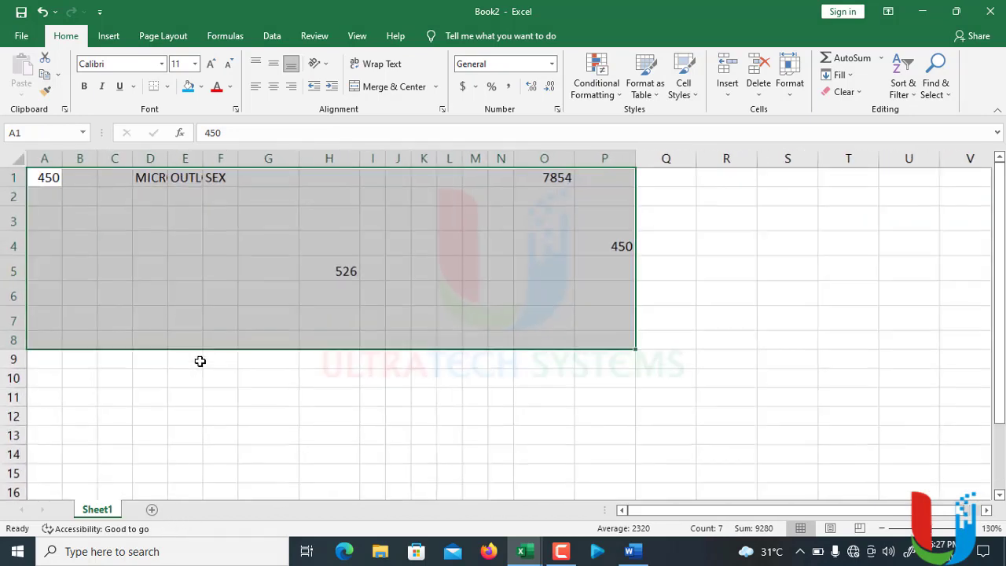
{"action": "left_click", "coordinate": [161, 267]}
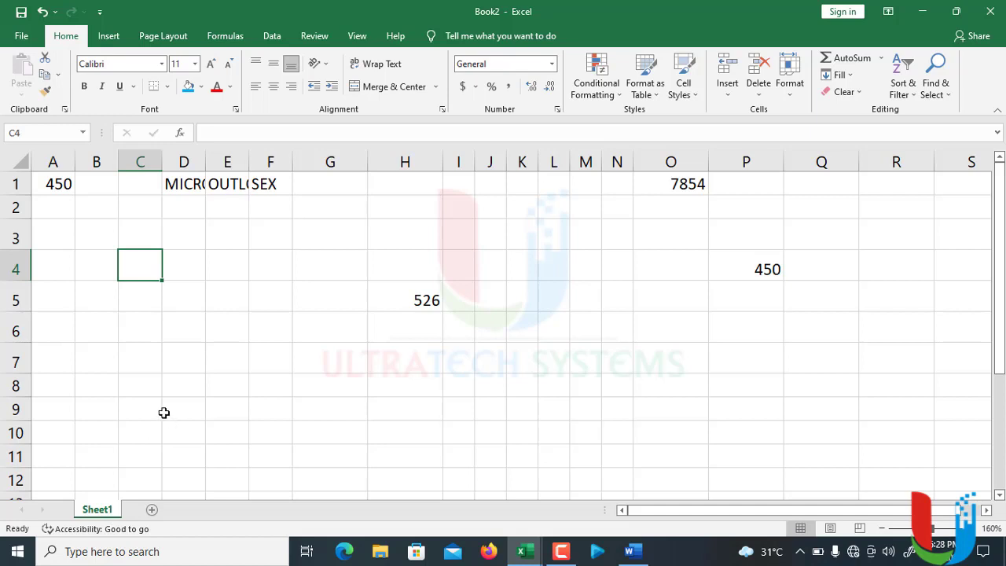
Add two new worksheets after Sheet1 and open Sheet1, Sheet2 and Sheet3 in turn
{"action": "left_click", "coordinate": [152, 511]}
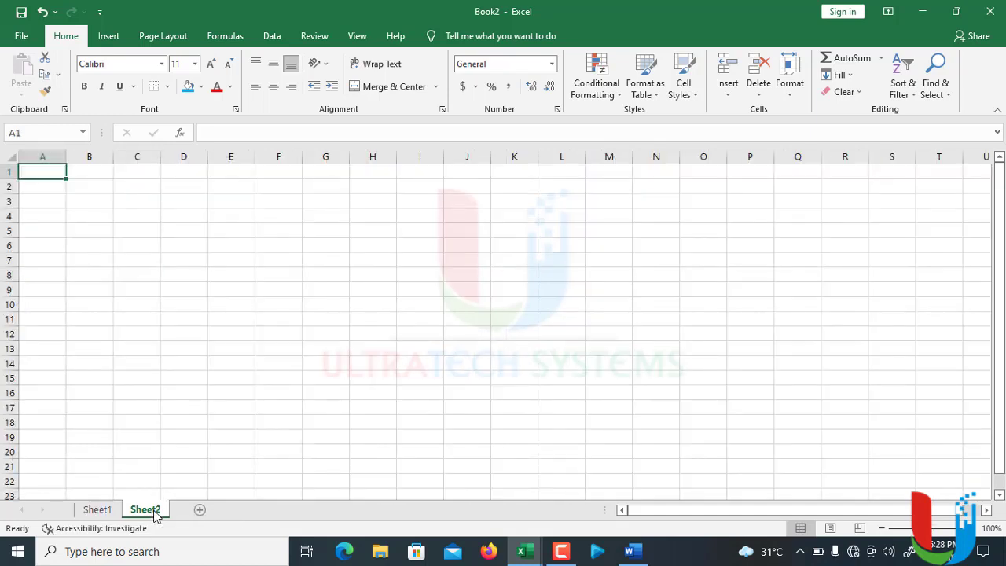
{"action": "left_click", "coordinate": [199, 511]}
{"action": "left_click", "coordinate": [98, 509]}
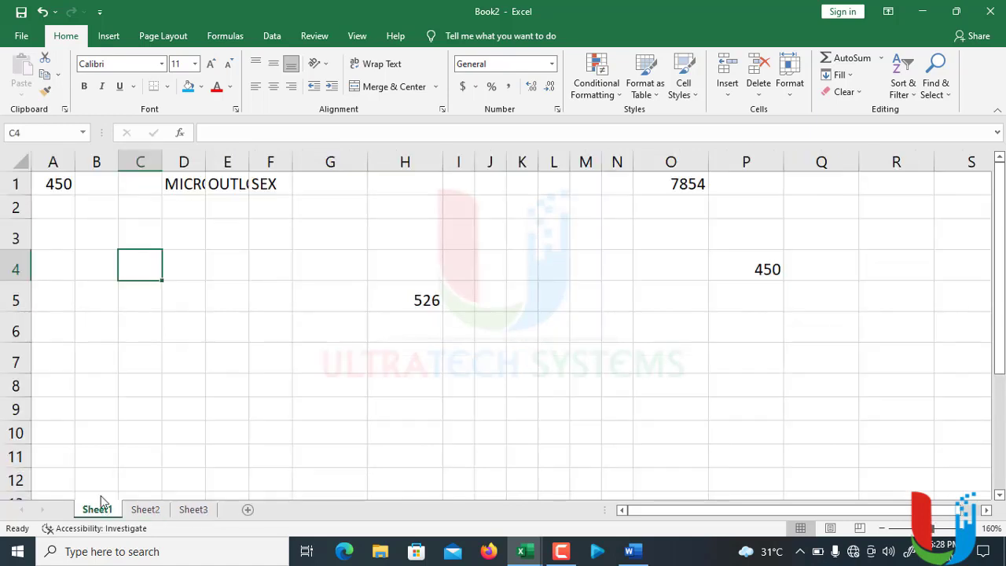
{"action": "left_click", "coordinate": [146, 511]}
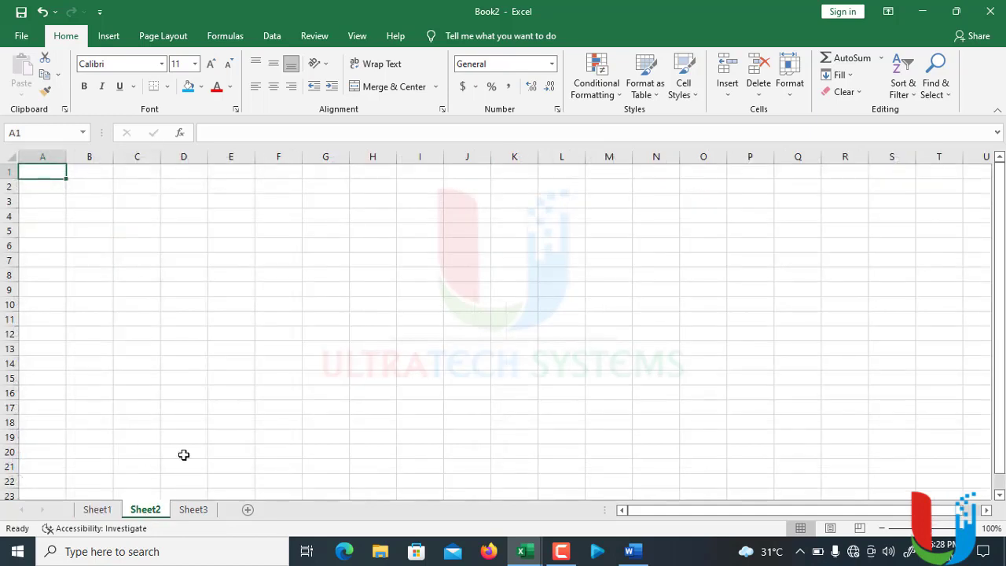
{"action": "left_click", "coordinate": [194, 512]}
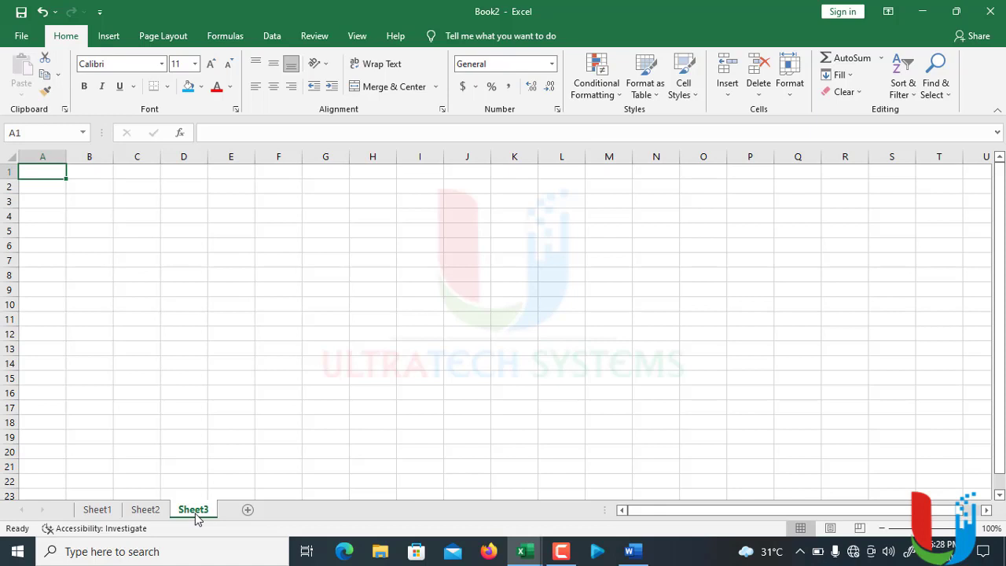
Insert six more worksheets in front of Sheet3
{"action": "key", "text": "shift+F11"}
{"action": "key", "text": "shift+F11"}
{"action": "key", "text": "shift+F11"}
{"action": "key", "text": "shift+F11"}
{"action": "key", "text": "shift+F11"}
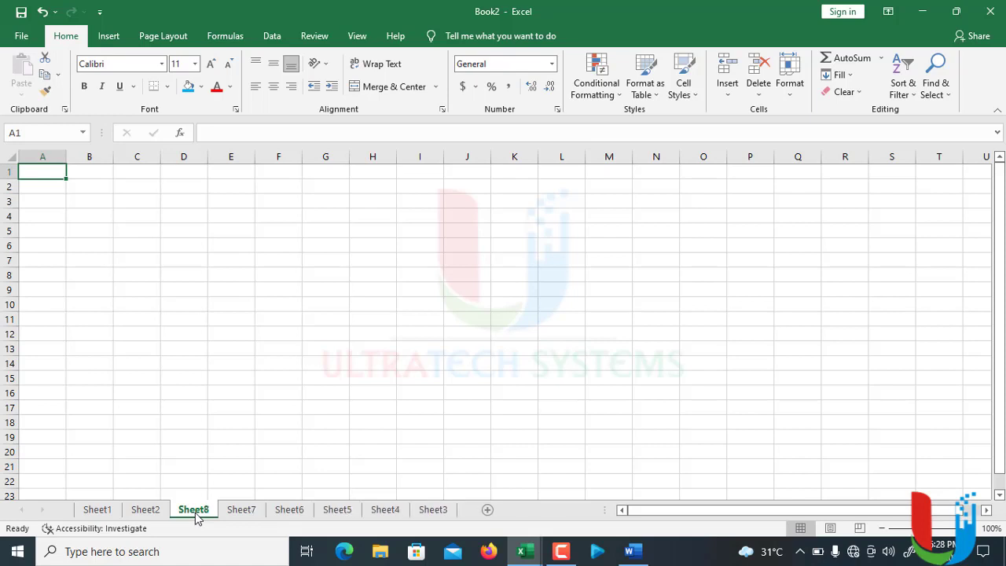
{"action": "key", "text": "shift+F11"}
Open Sheet1, Sheet2 and Sheet9 in turn to view their contents
{"action": "left_click", "coordinate": [110, 511]}
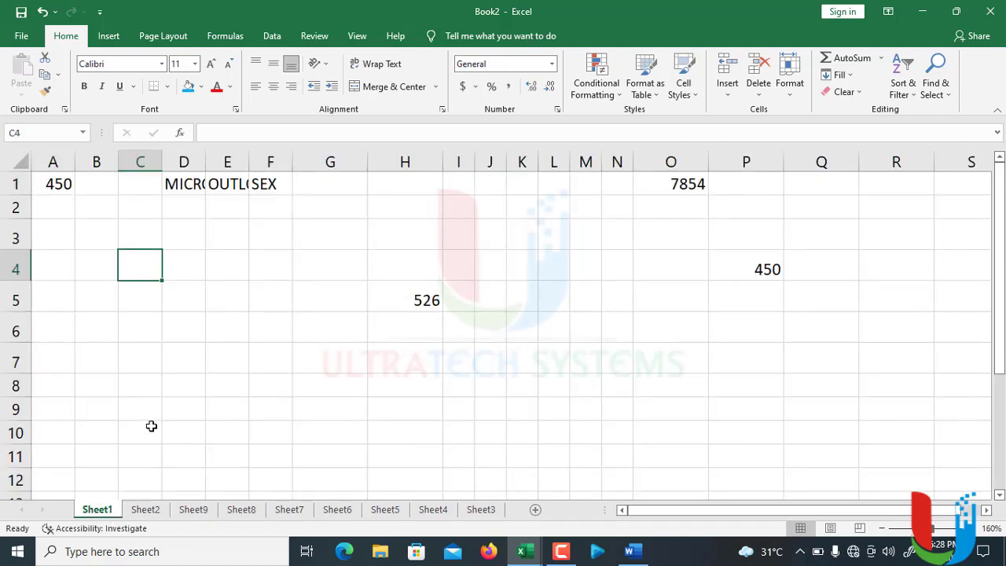
{"action": "left_click", "coordinate": [145, 509]}
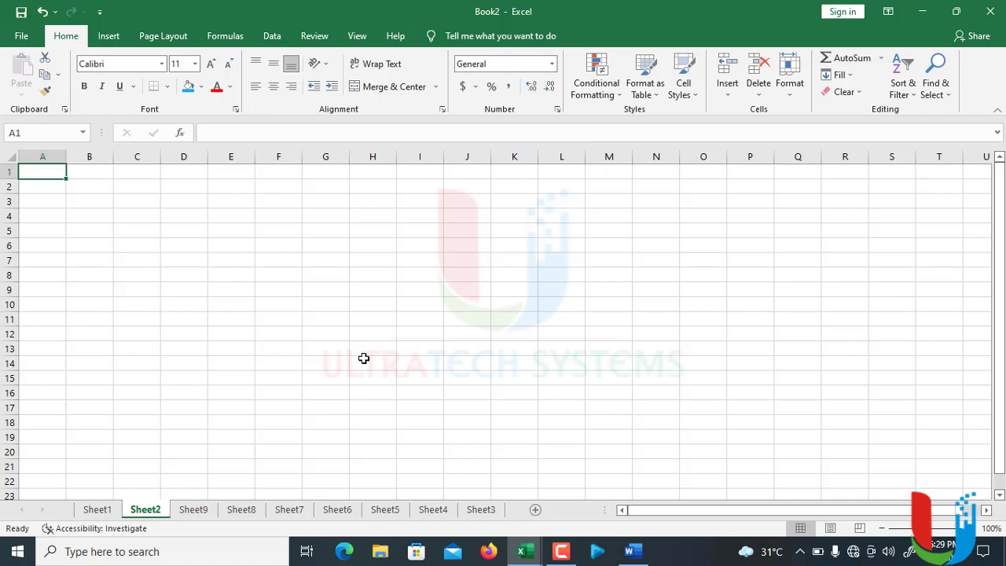
{"action": "left_click", "coordinate": [203, 511]}
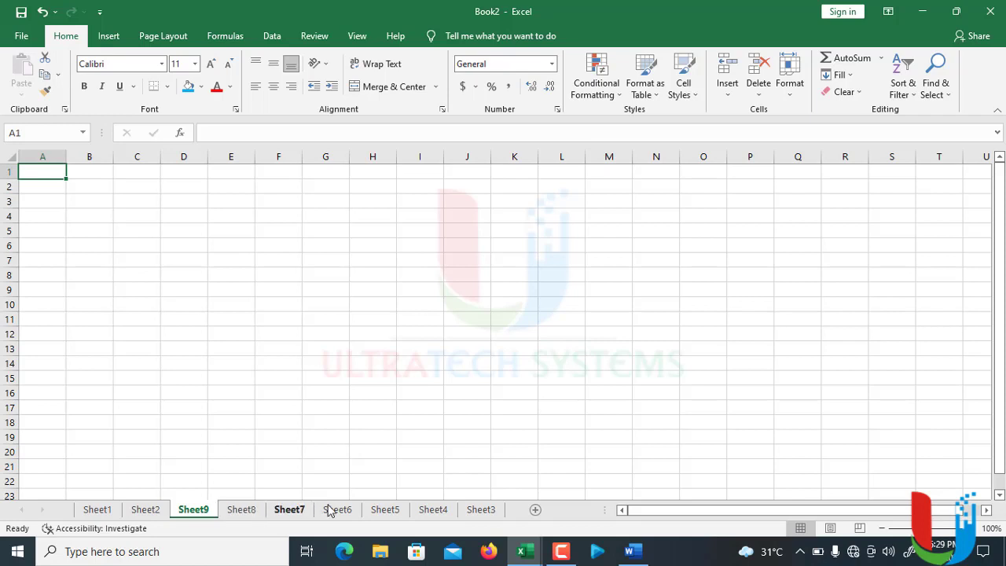
Rearrange the worksheets after Sheet2 into ascending order from Sheet3 to Sheet9
{"action": "mouse_move", "coordinate": [490, 514]}
{"action": "left_mouse_down"}
{"action": "mouse_move", "coordinate": [478, 496]}
{"action": "mouse_move", "coordinate": [347, 485]}
{"action": "mouse_move", "coordinate": [245, 486]}
{"action": "mouse_move", "coordinate": [198, 498]}
{"action": "left_mouse_up"}
{"action": "left_click_drag", "start_coordinate": [481, 510], "coordinate": [230, 497]}
{"action": "mouse_move", "coordinate": [481, 509]}
{"action": "left_mouse_down"}
{"action": "mouse_move", "coordinate": [301, 487]}
{"action": "mouse_move", "coordinate": [454, 512]}
{"action": "mouse_move", "coordinate": [343, 511]}
{"action": "left_mouse_up"}
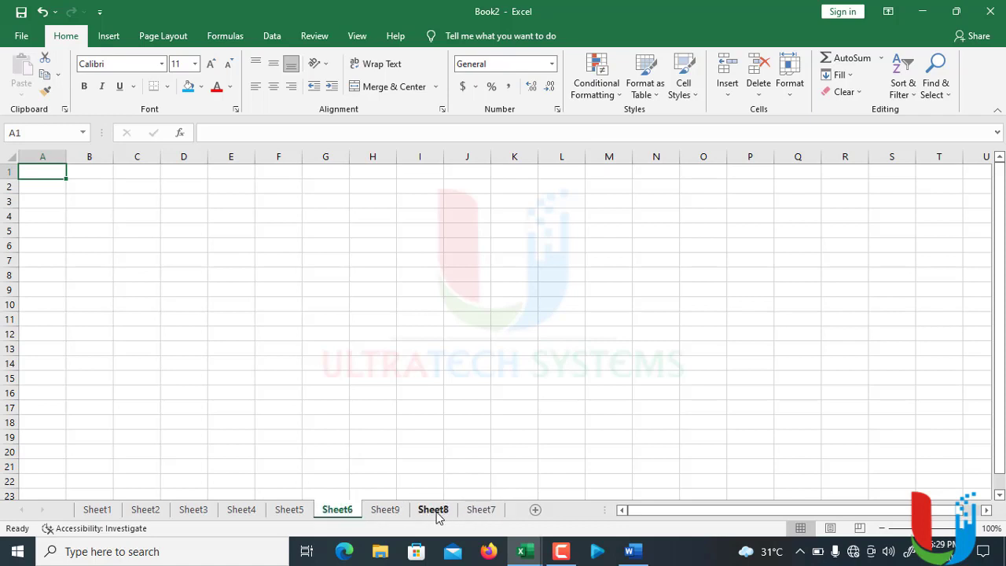
{"action": "left_click_drag", "start_coordinate": [481, 511], "coordinate": [377, 500]}
{"action": "left_click_drag", "start_coordinate": [483, 510], "coordinate": [409, 497]}
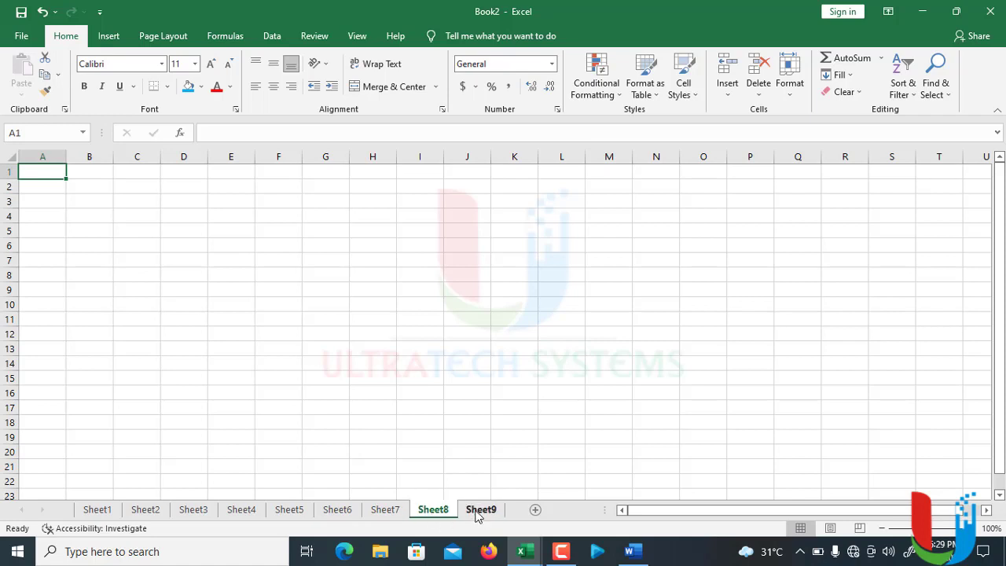
Rename Sheet1 as Task 1
{"action": "left_click", "coordinate": [103, 510]}
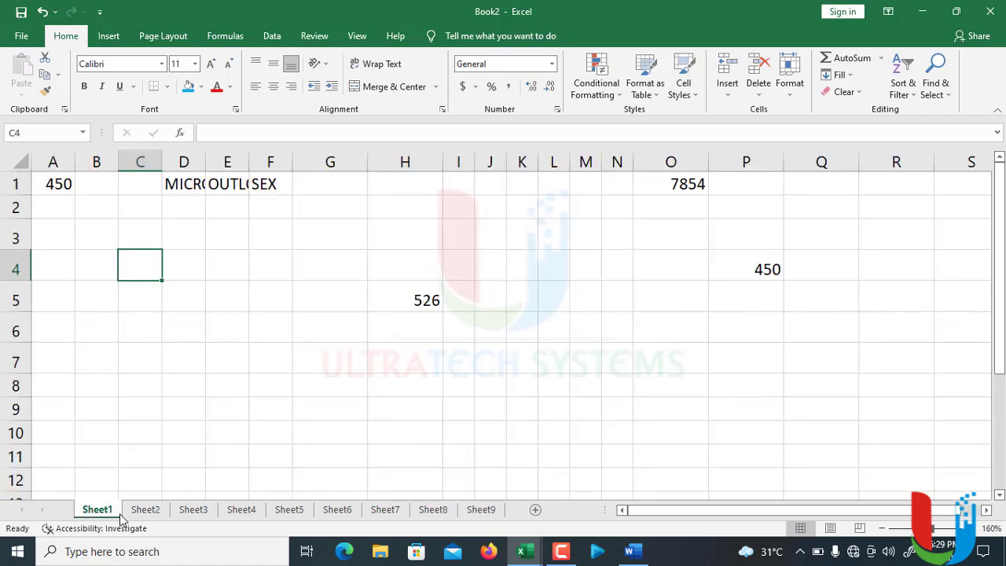
{"action": "left_click", "coordinate": [135, 515]}
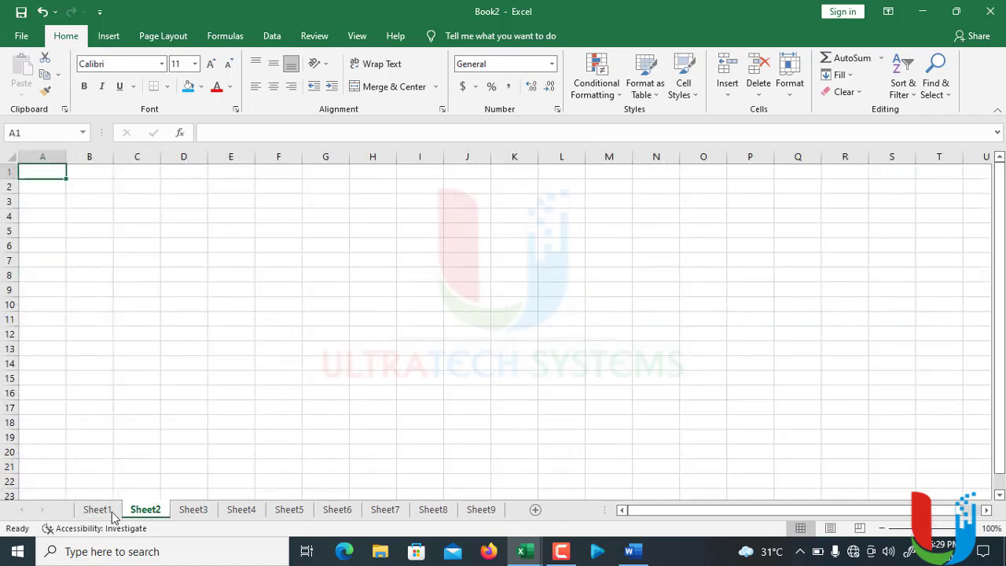
{"action": "left_click", "coordinate": [107, 512]}
{"action": "right_click", "coordinate": [102, 513]}
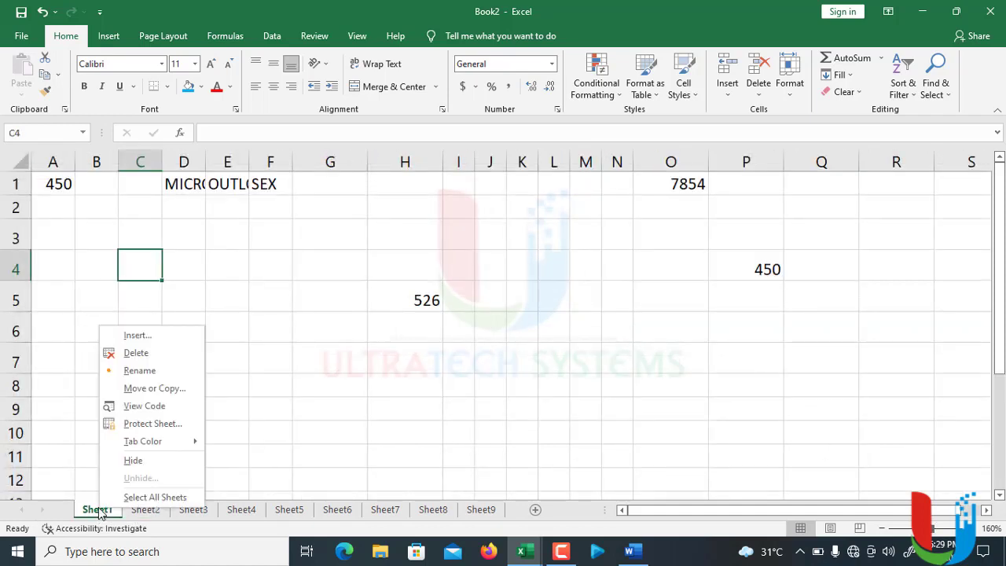
{"action": "left_click", "coordinate": [150, 373]}
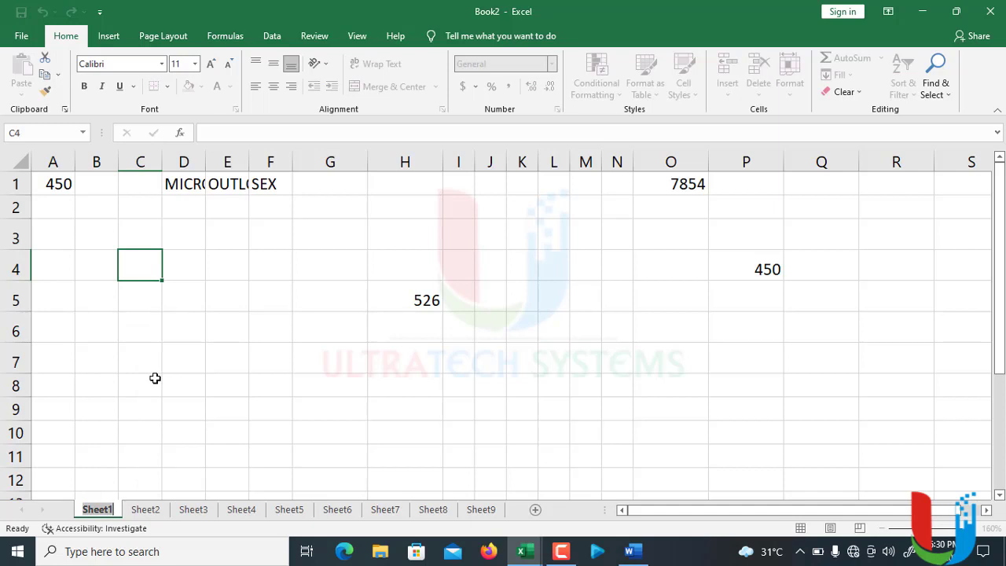
{"action": "type", "text": "Task 1"}
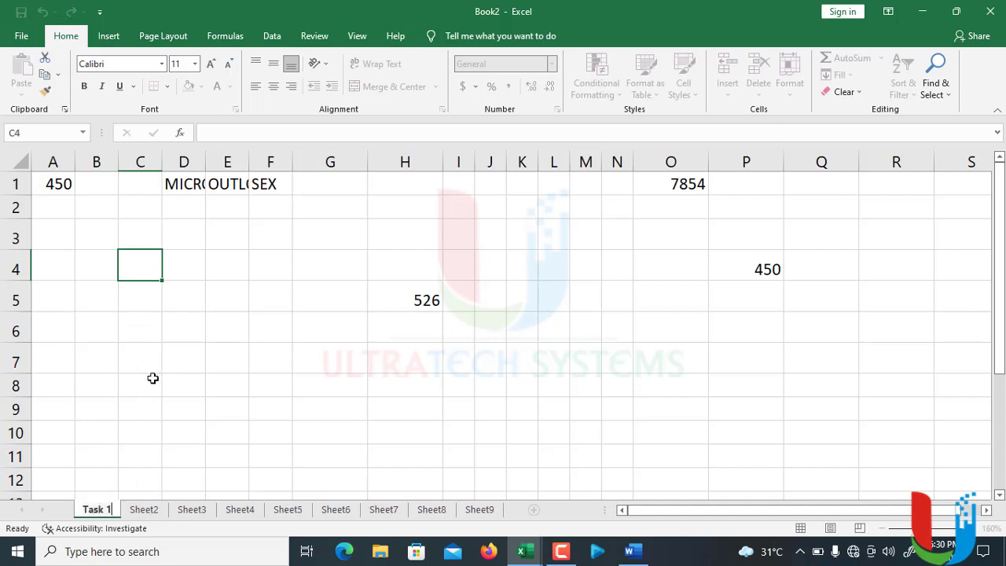
{"action": "key", "text": "Return"}
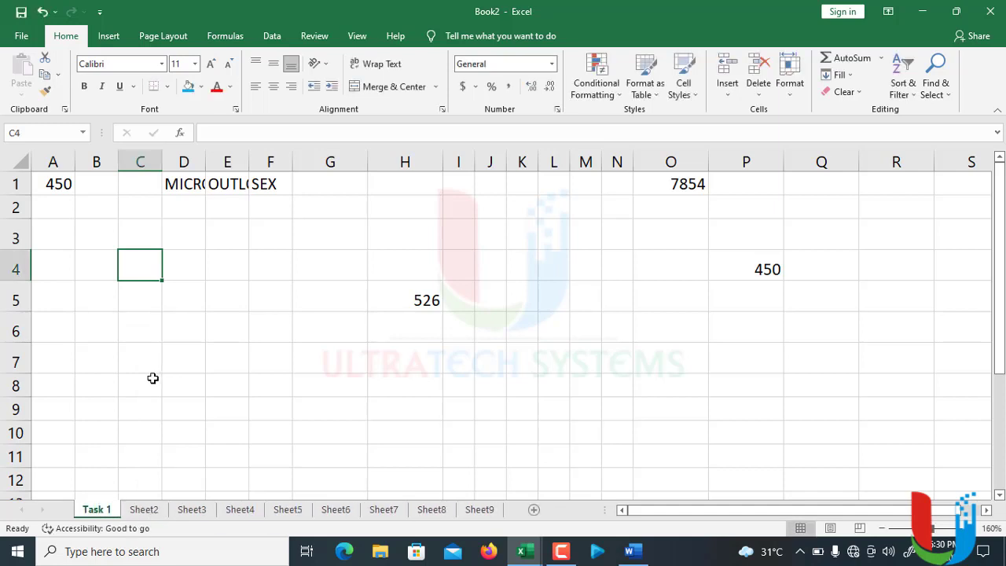
Rename Sheet2 as Task 2
{"action": "left_click", "coordinate": [156, 509]}
{"action": "double_click", "coordinate": [155, 509]}
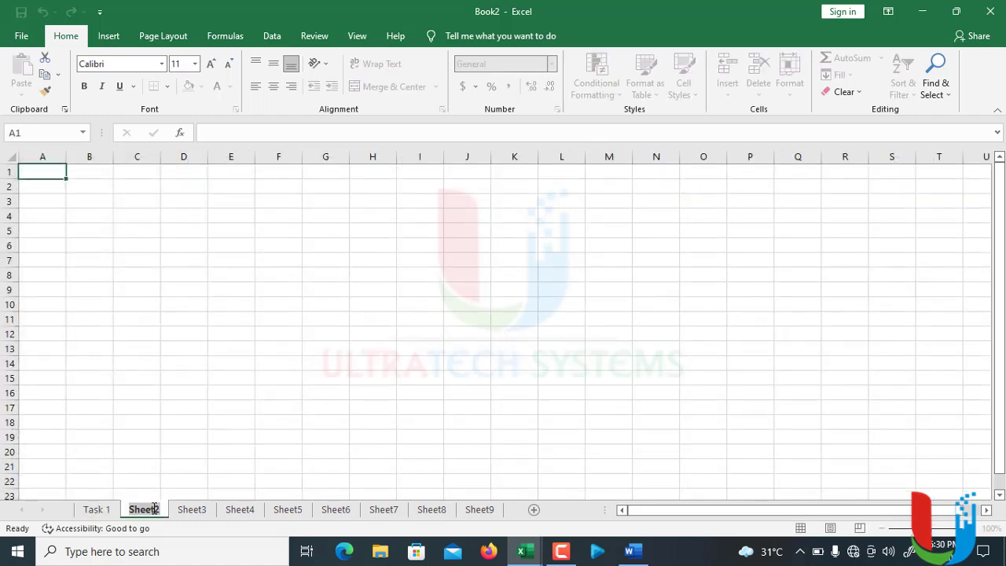
{"action": "type", "text": "Tak"}
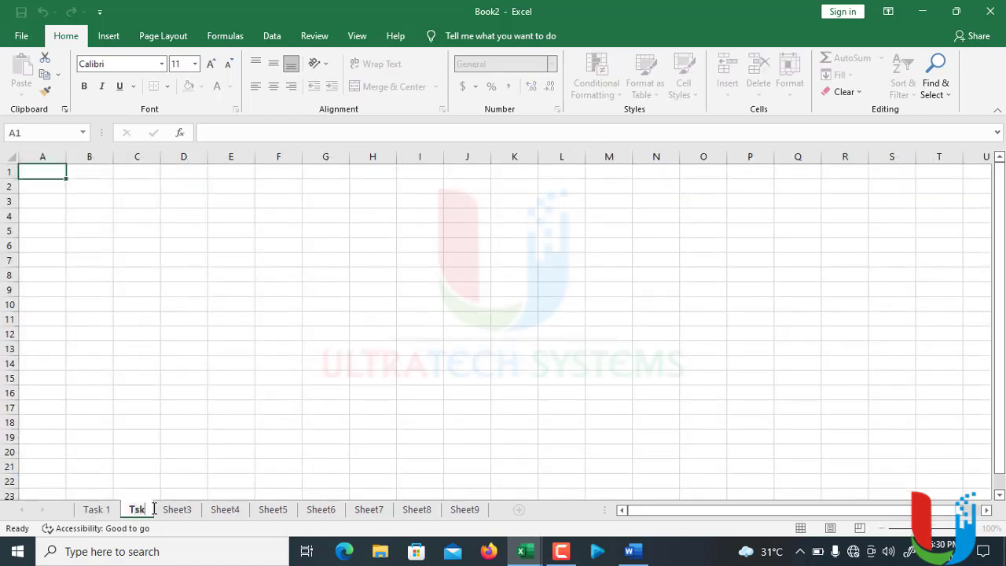
{"action": "key", "text": "BackSpace"}
{"action": "key", "text": "BackSpace"}
{"action": "type", "text": "ask 2"}
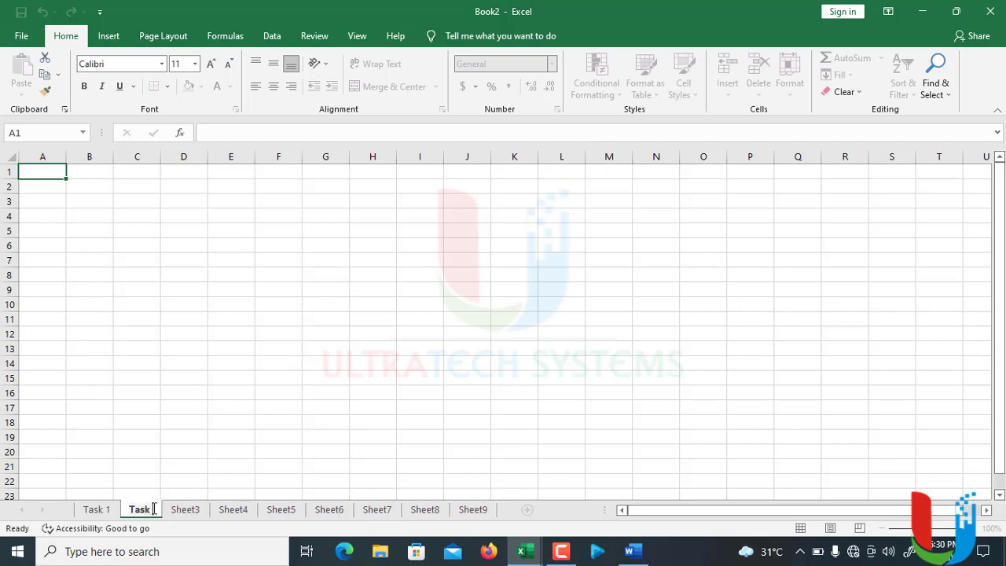
Rename Sheet3 as Task 4
{"action": "double_click", "coordinate": [185, 511]}
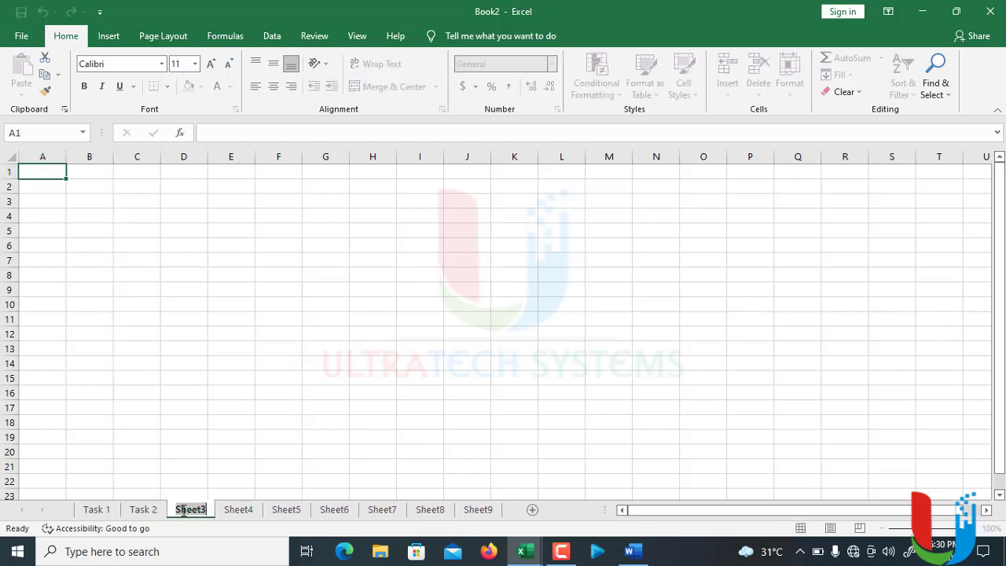
{"action": "type", "text": "Task"}
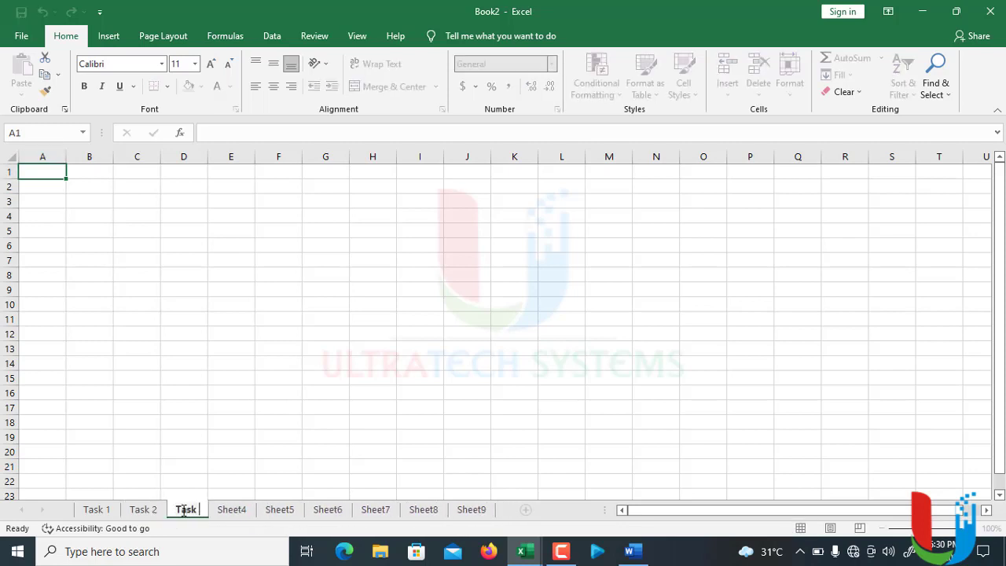
{"action": "type", "text": " 4"}
Rename Sheet4 as Task 5 and switch to Sheet5
{"action": "left_click", "coordinate": [240, 511]}
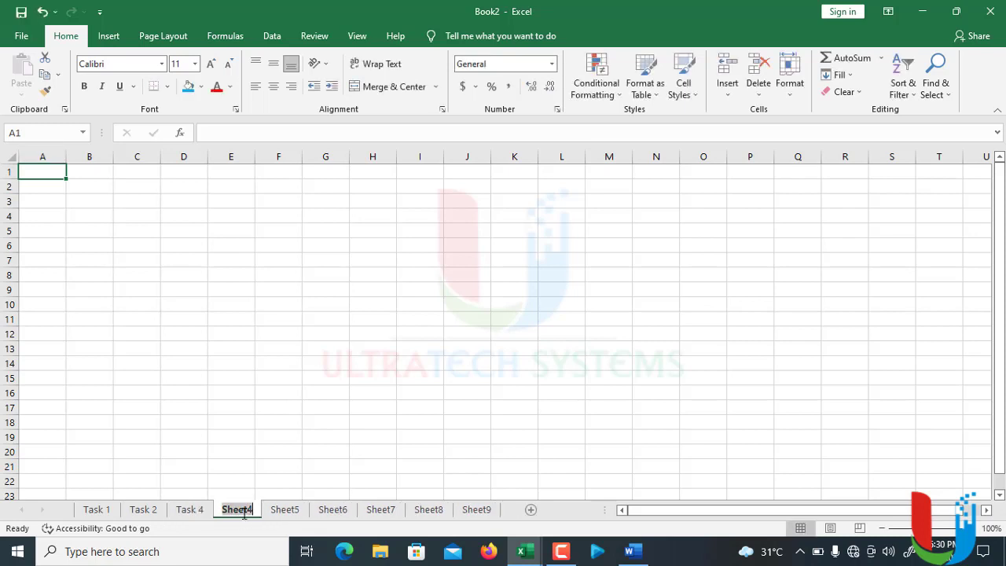
{"action": "double_click", "coordinate": [243, 511]}
{"action": "type", "text": "Task"}
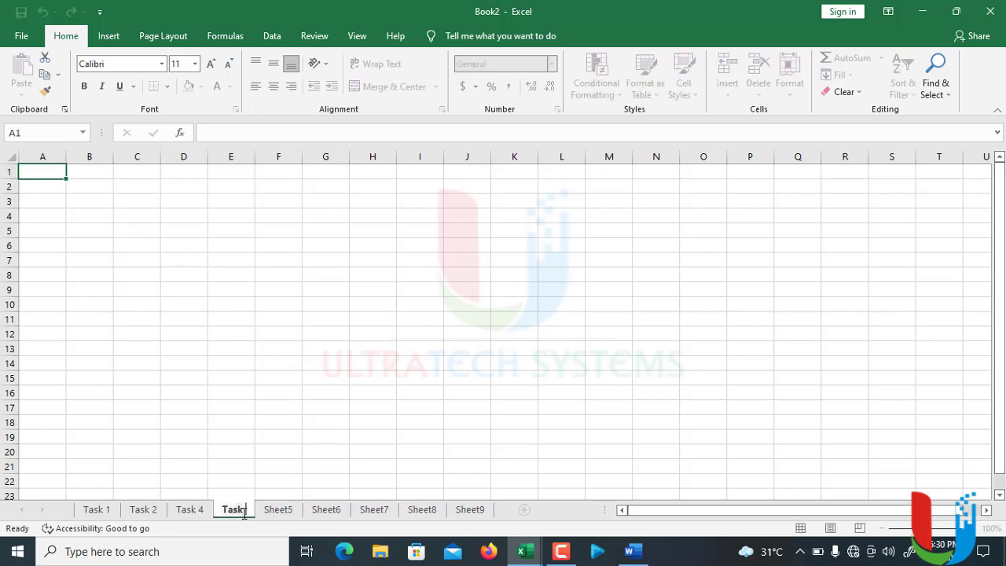
{"action": "type", "text": " 5"}
{"action": "left_click", "coordinate": [283, 509]}
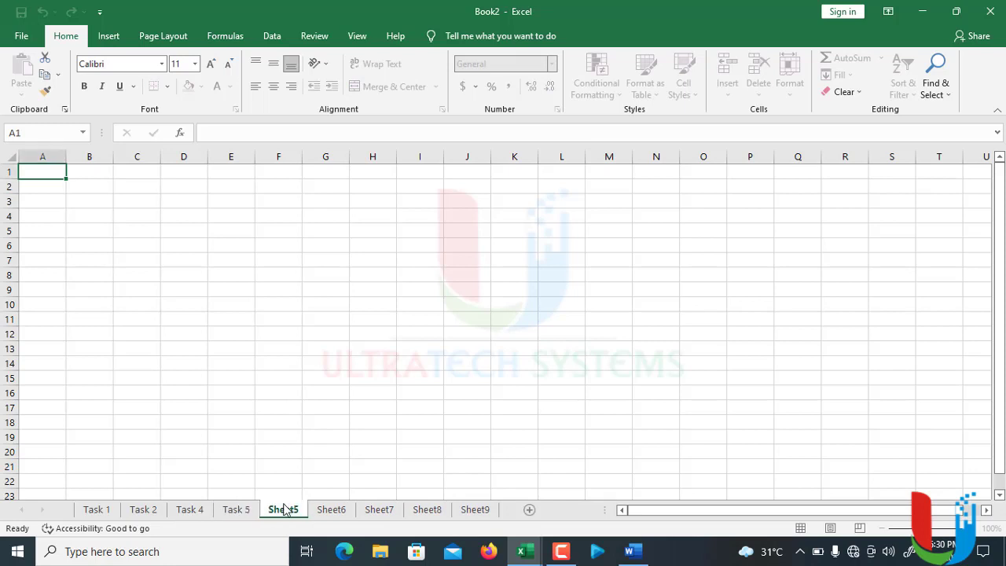
Set the Task 1 sheet's tab color to the standard light blue
{"action": "right_click", "coordinate": [100, 511]}
{"action": "mouse_move", "coordinate": [145, 444]}
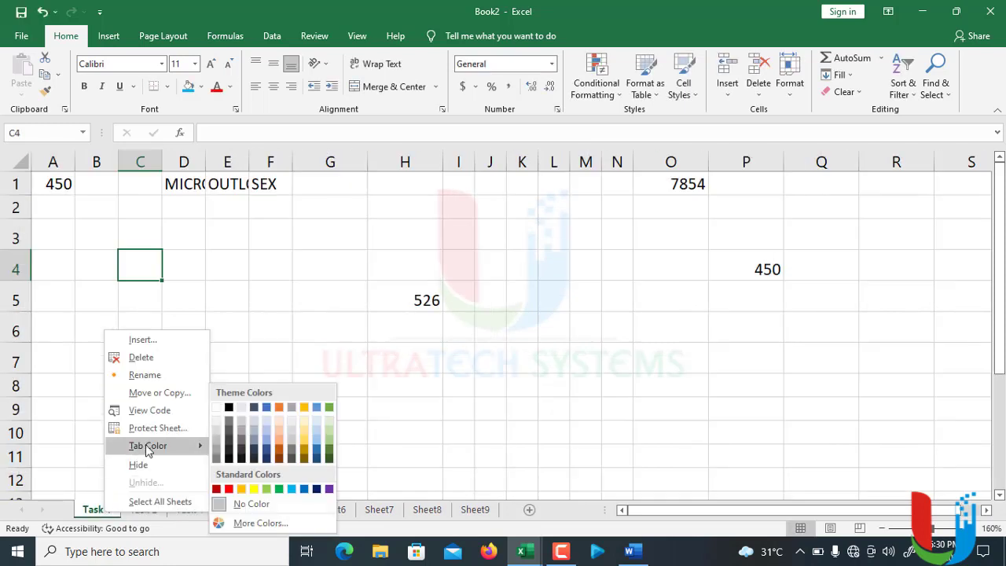
{"action": "left_click", "coordinate": [292, 489]}
Set the Task 2 sheet's tab color to the standard red
{"action": "left_click", "coordinate": [152, 509]}
{"action": "right_click", "coordinate": [152, 513]}
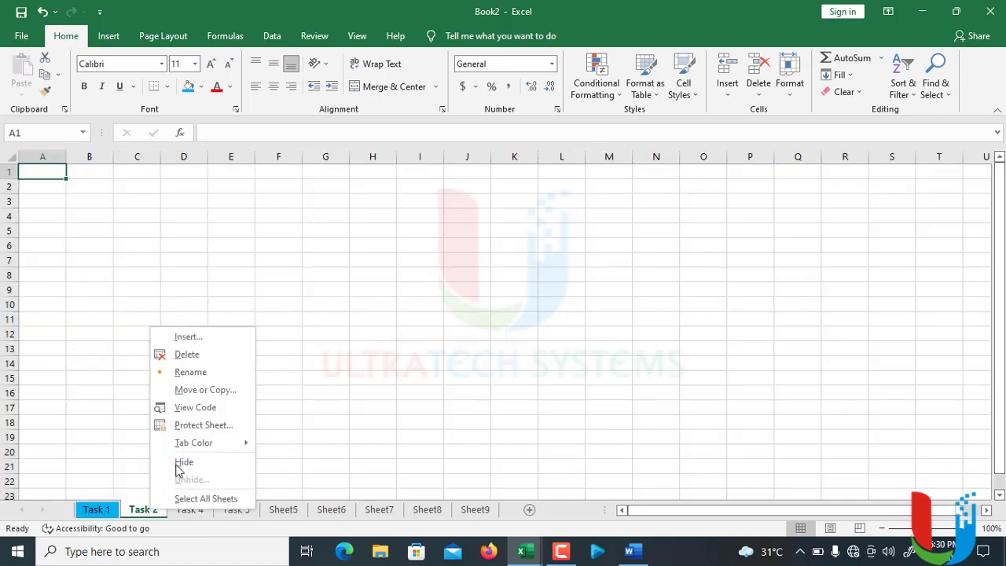
{"action": "mouse_move", "coordinate": [192, 442]}
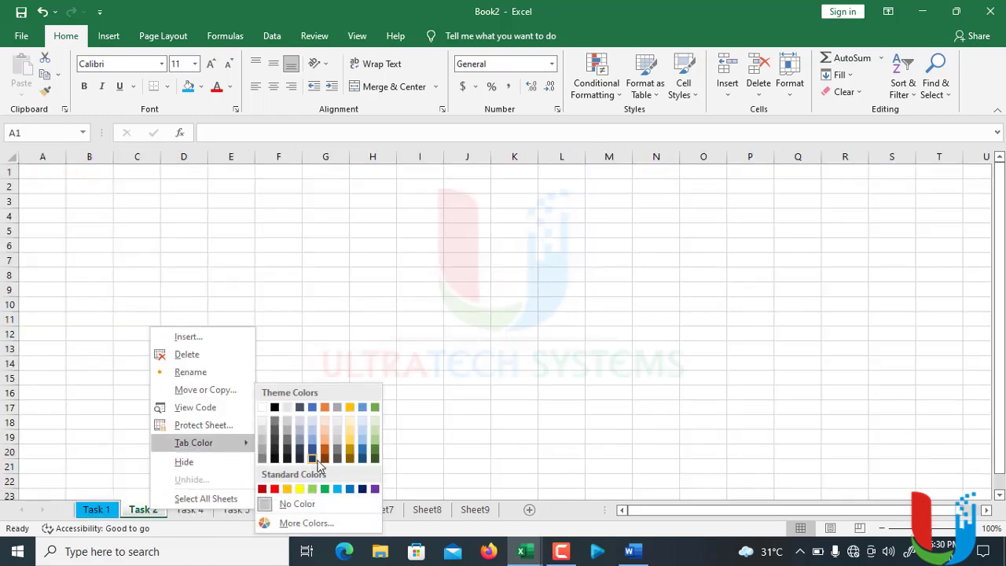
{"action": "left_click", "coordinate": [274, 489]}
Set the Task 4 sheet's tab color to the standard purple
{"action": "right_click", "coordinate": [191, 513]}
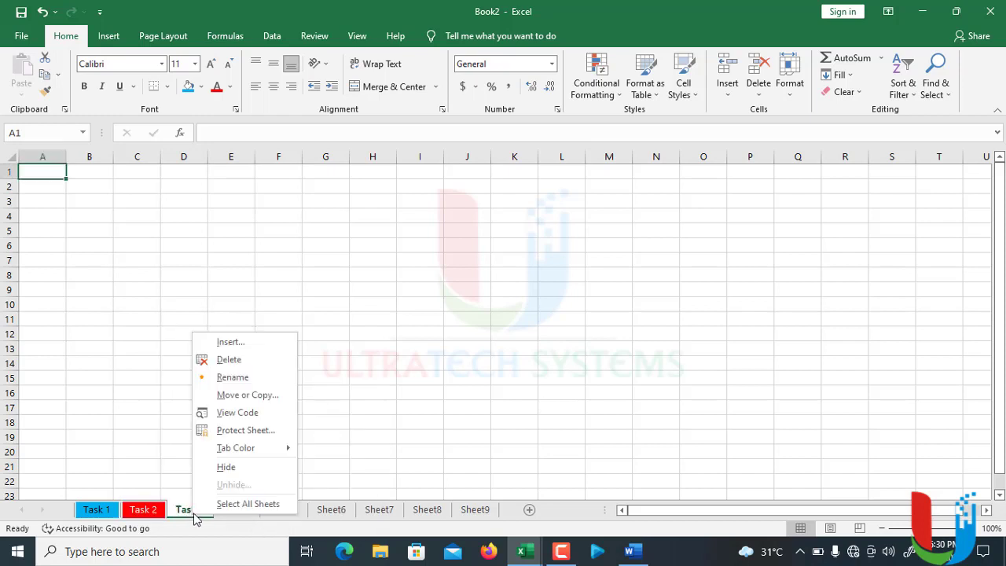
{"action": "mouse_move", "coordinate": [238, 454]}
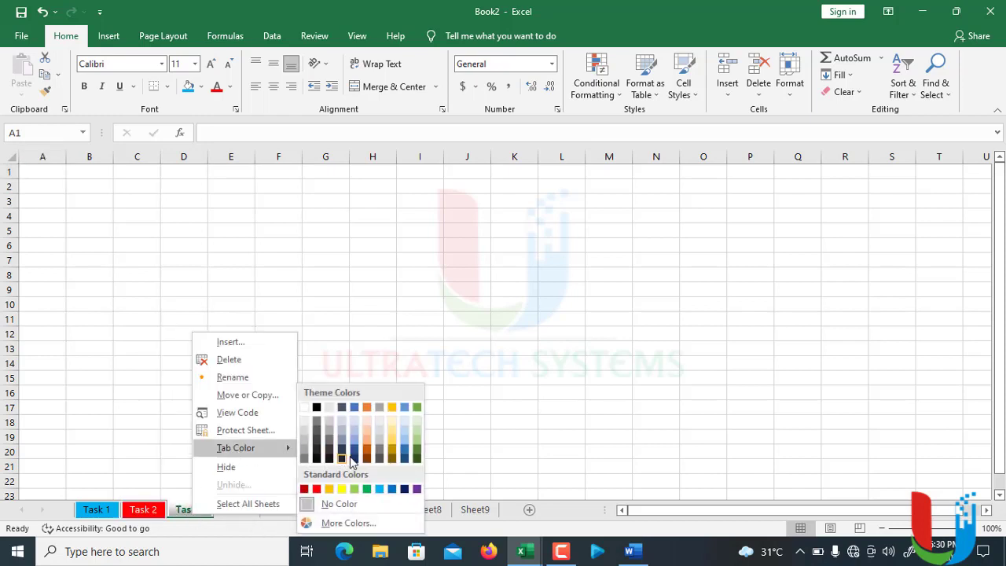
{"action": "left_click", "coordinate": [416, 489]}
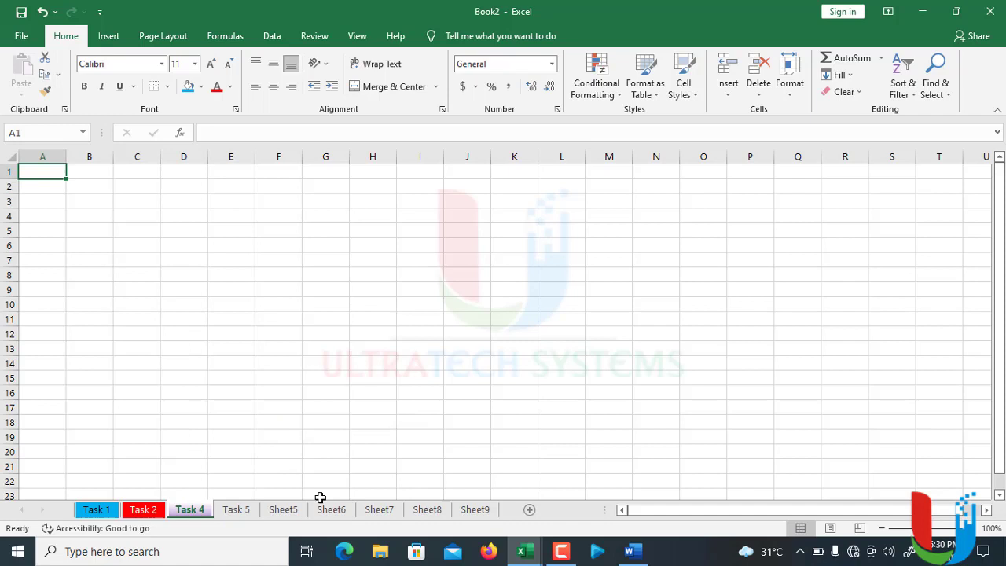
View the Task 5, Sheet5, Sheet6, Sheet7 and Task 2 sheets in turn, finishing on Task 1
{"action": "left_click", "coordinate": [234, 510]}
{"action": "left_click", "coordinate": [276, 511]}
{"action": "left_click", "coordinate": [330, 511]}
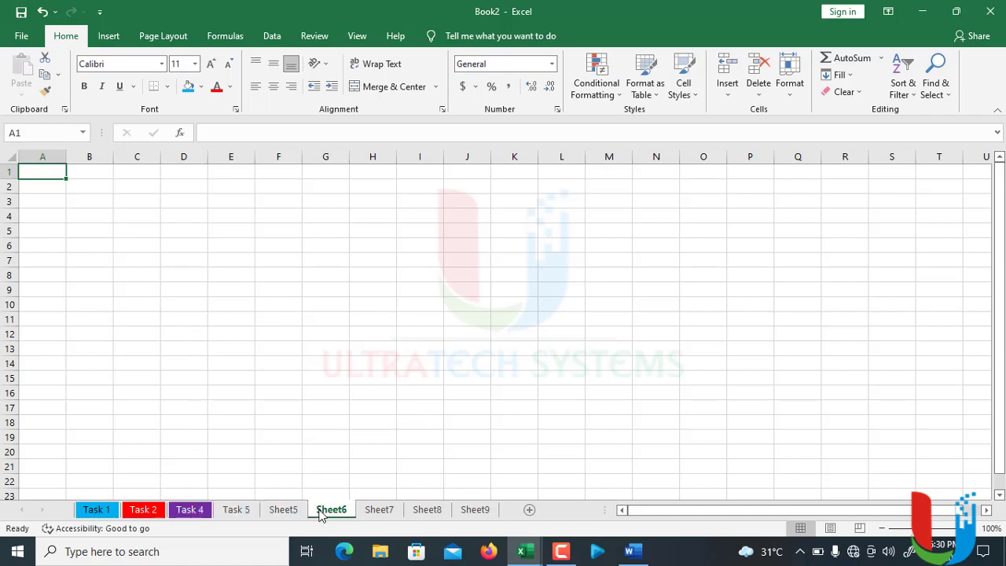
{"action": "left_click", "coordinate": [374, 512]}
{"action": "left_click", "coordinate": [143, 512]}
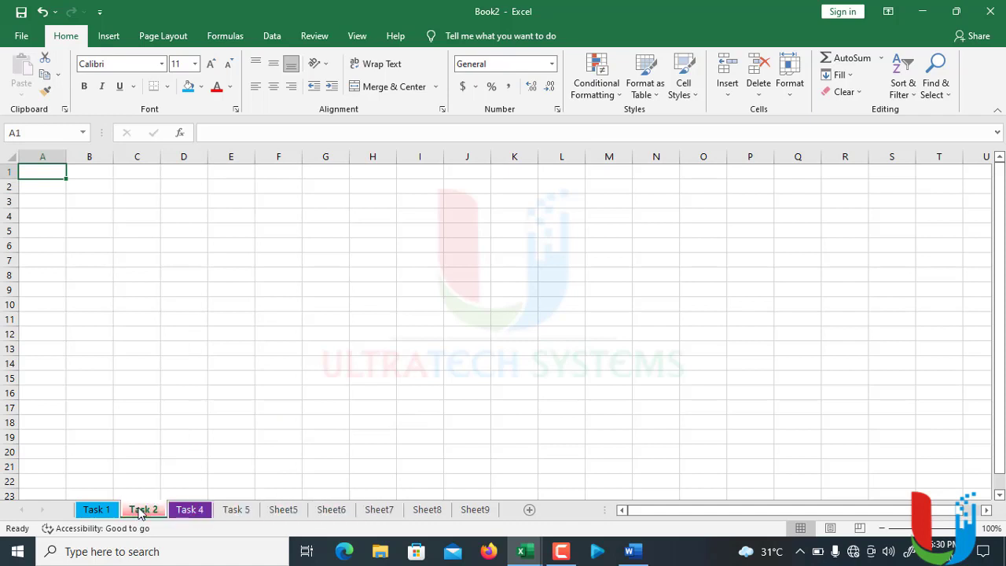
{"action": "left_click", "coordinate": [97, 511]}
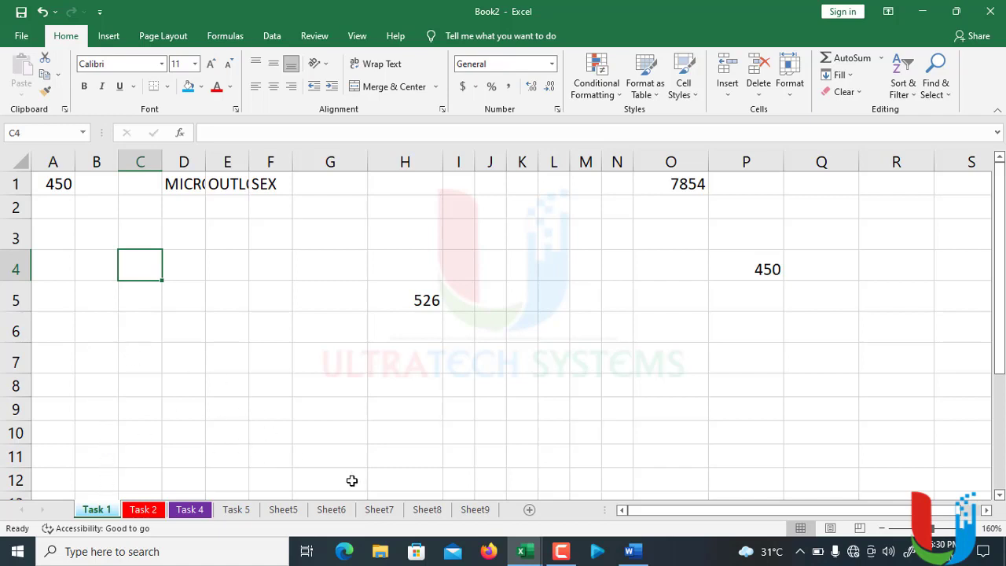
Review the component list in the Exercise 1 - Excel Windows Components workbook and return to Book2
{"action": "left_click", "coordinate": [527, 550]}
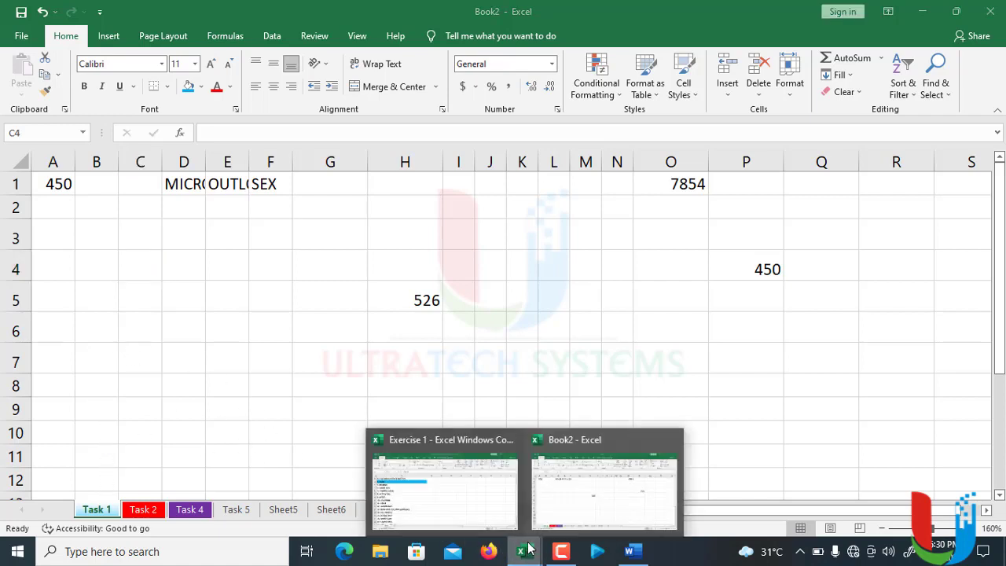
{"action": "left_click", "coordinate": [443, 490]}
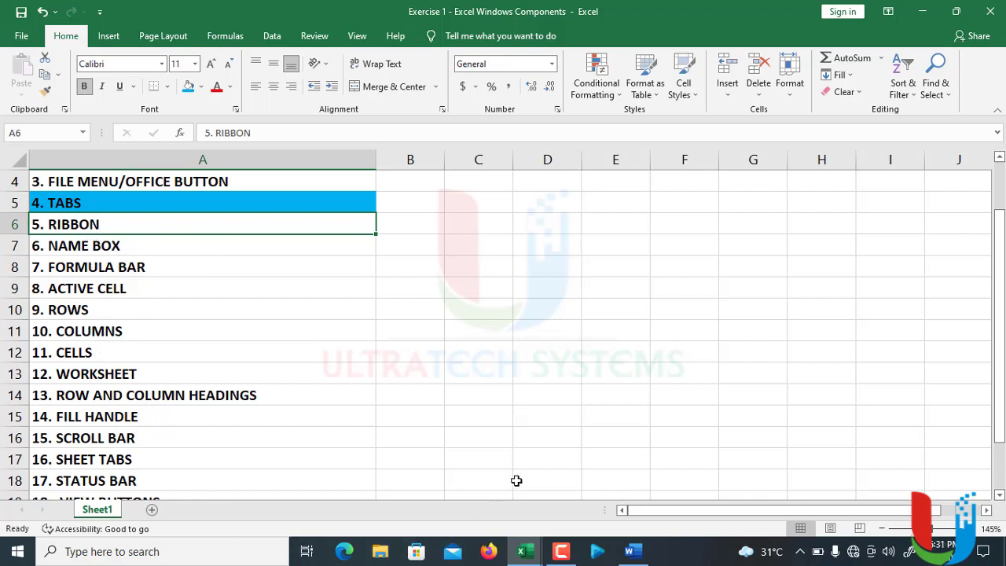
{"action": "left_click", "coordinate": [523, 551]}
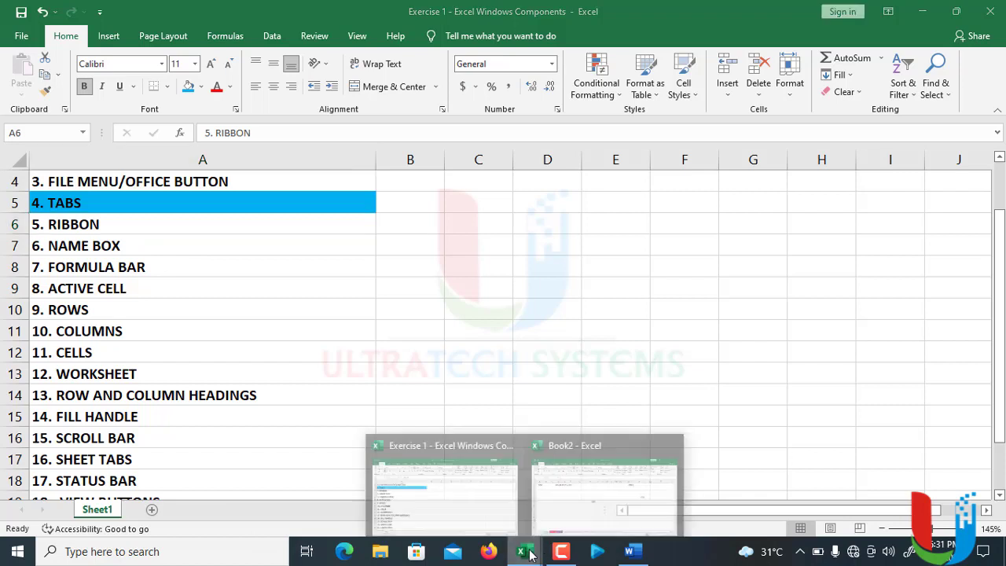
{"action": "left_click", "coordinate": [611, 488]}
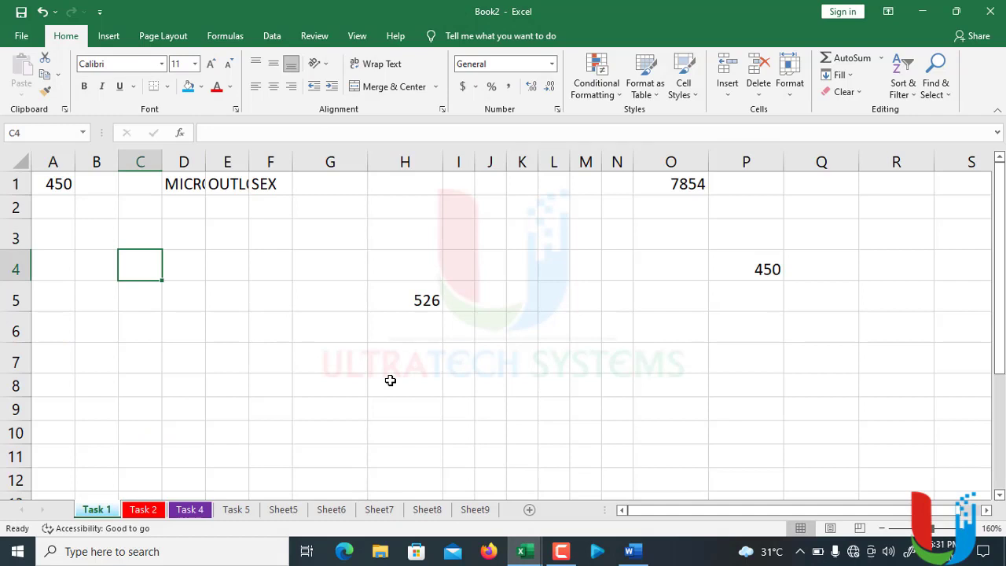
Switch to Sheet5 and make cell A1 the active cell
{"action": "left_click", "coordinate": [281, 511]}
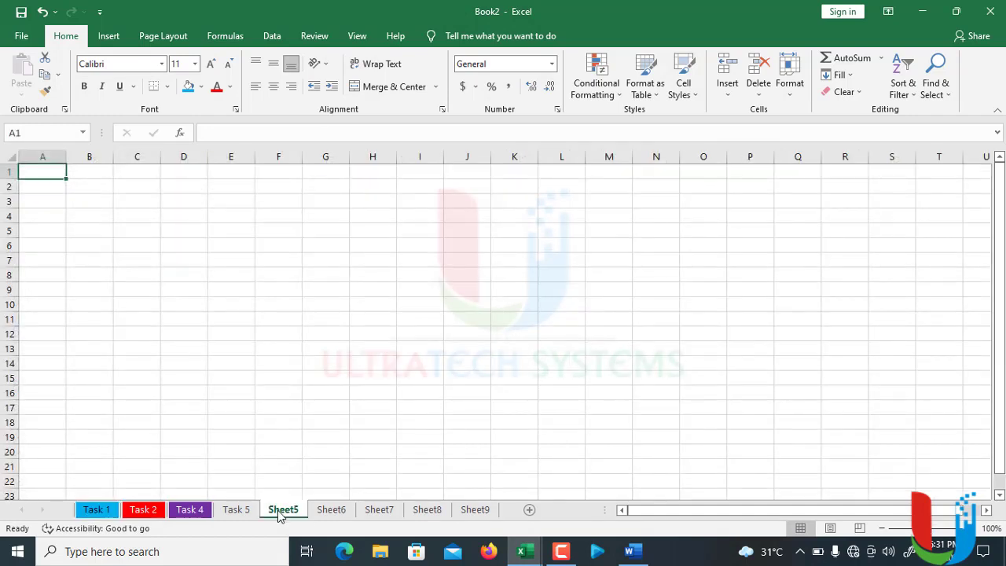
{"action": "left_click", "coordinate": [99, 185]}
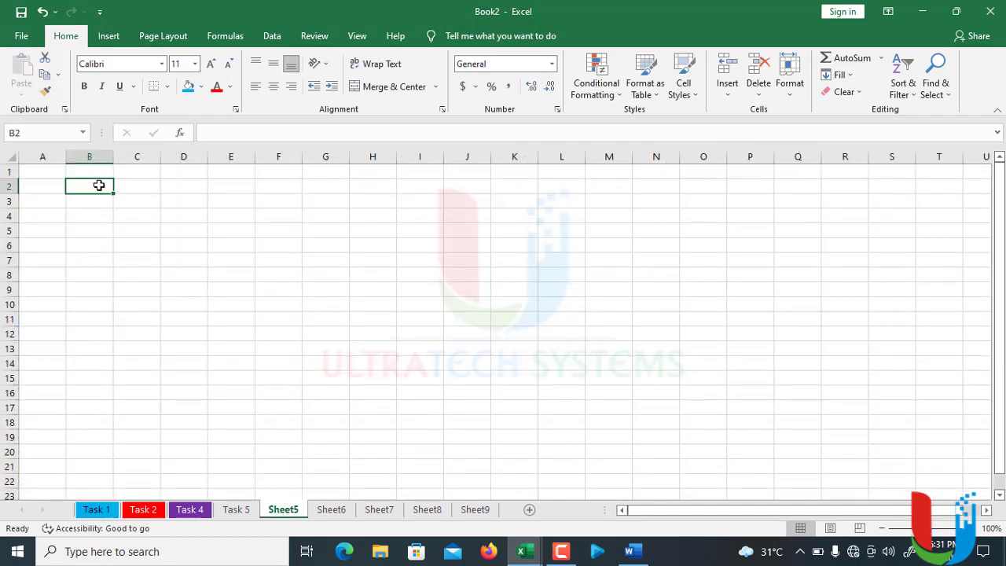
{"action": "scroll", "coordinate": [309, 328], "scroll_direction": "up", "scroll_amount": 4}
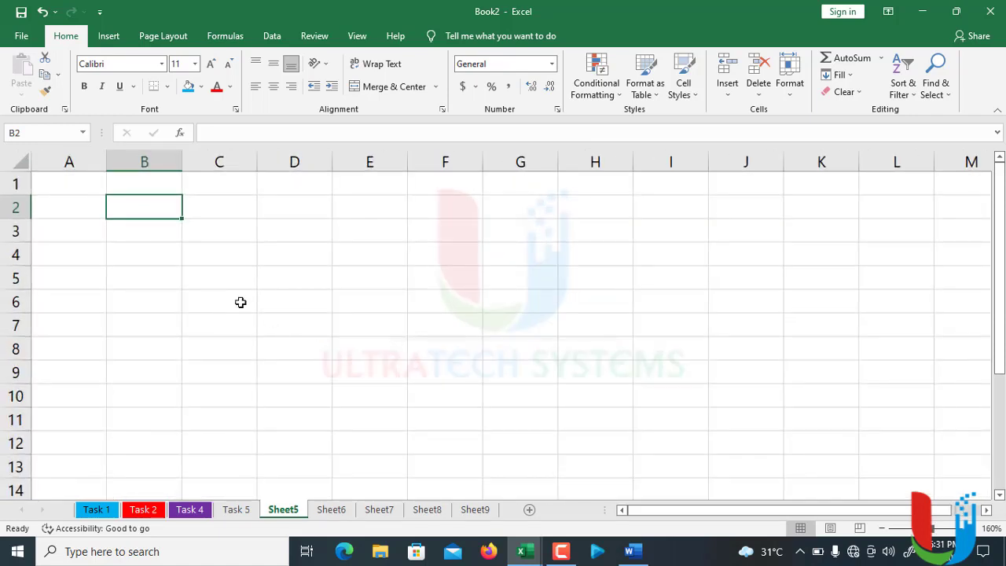
{"action": "key", "text": "Left"}
{"action": "key", "text": "Up"}
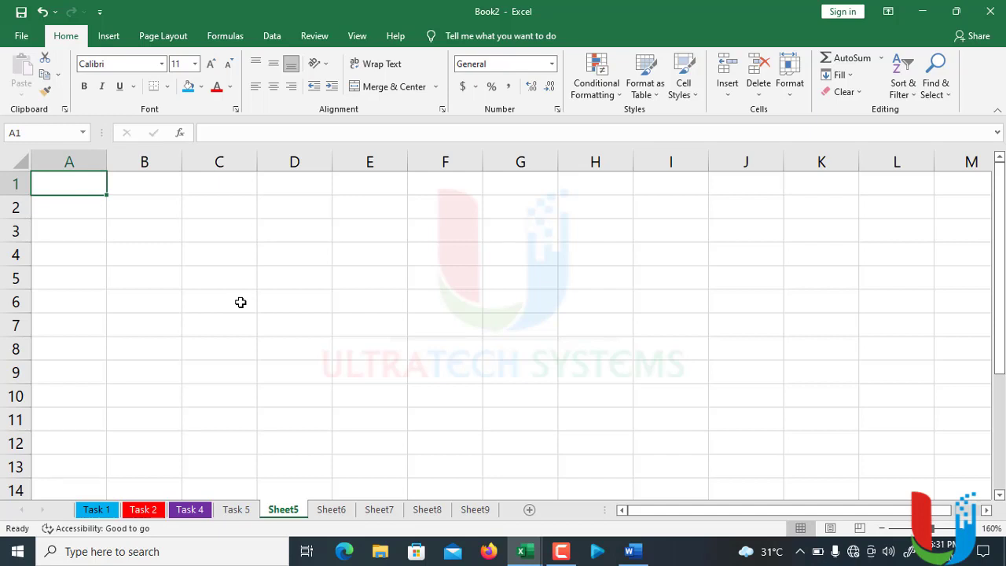
Select cell F2 and examine the Sheet5 grid at several magnifications
{"action": "left_click", "coordinate": [412, 214]}
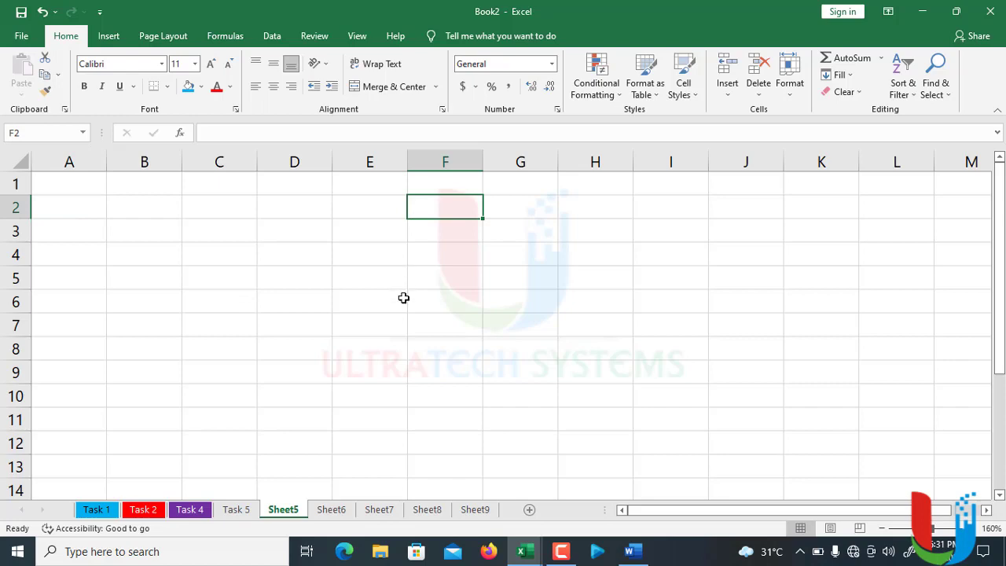
{"action": "scroll", "coordinate": [424, 286], "scroll_direction": "down", "scroll_amount": 2}
{"action": "scroll", "coordinate": [425, 286], "scroll_direction": "down", "scroll_amount": 1}
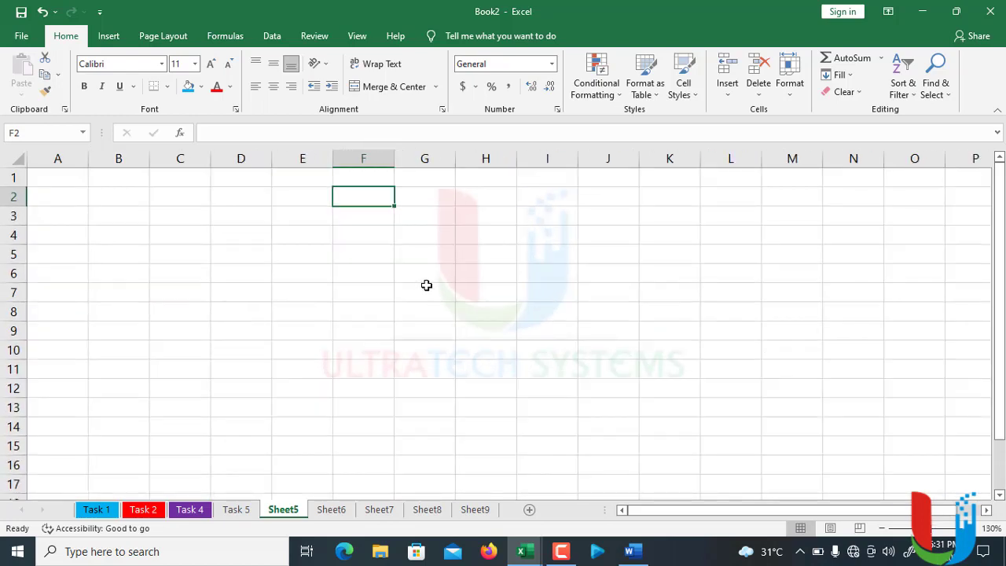
{"action": "scroll", "coordinate": [435, 273], "scroll_direction": "down", "scroll_amount": 2}
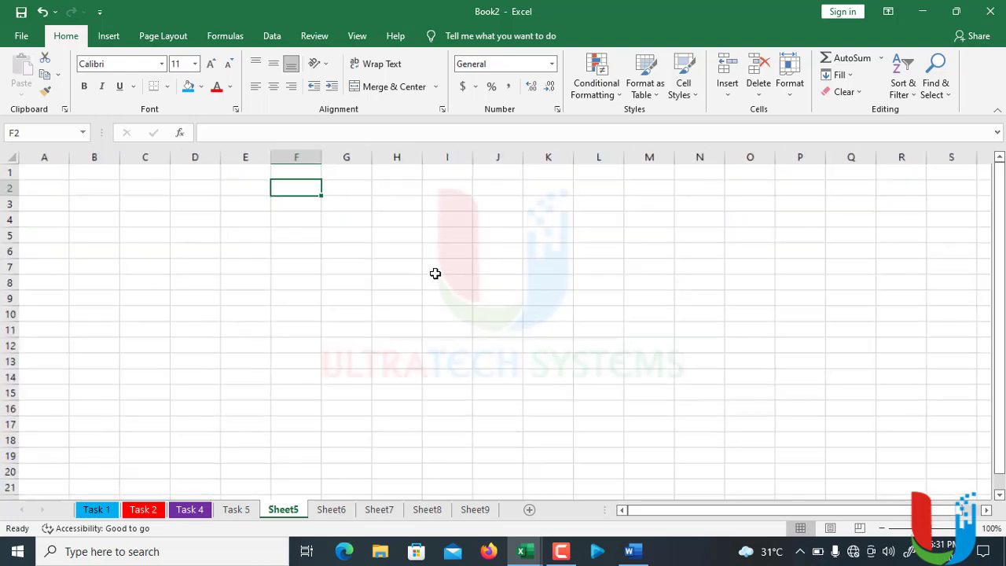
{"action": "scroll", "coordinate": [408, 263], "scroll_direction": "up", "scroll_amount": 3}
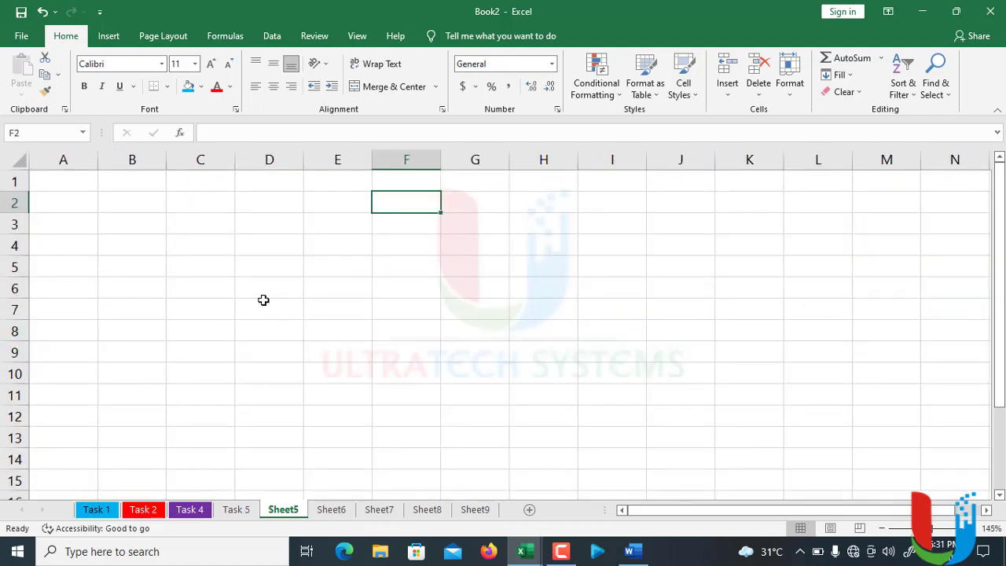
{"action": "scroll", "coordinate": [263, 299], "scroll_direction": "down", "scroll_amount": 3}
{"action": "scroll", "coordinate": [236, 312], "scroll_direction": "down", "scroll_amount": 2}
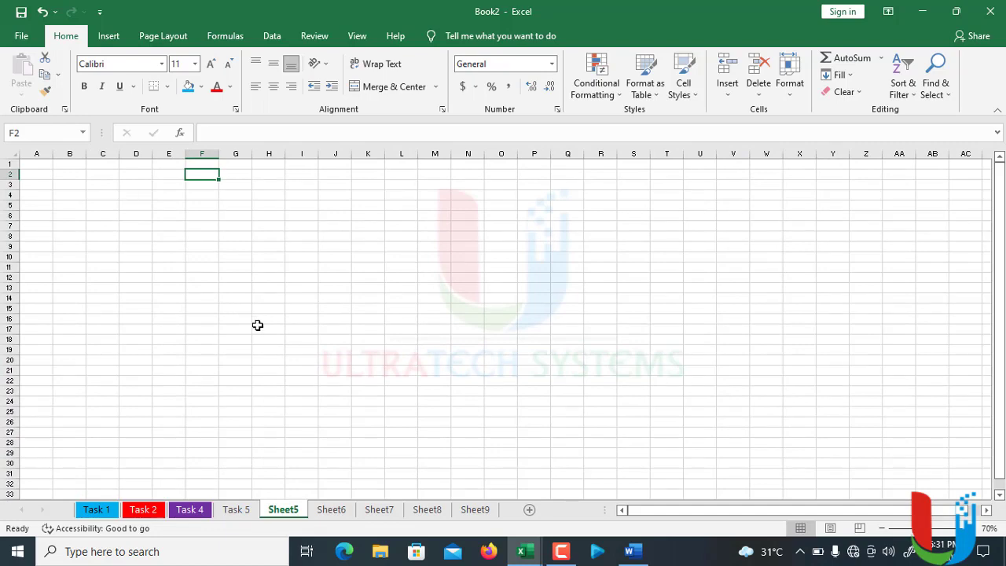
{"action": "scroll", "coordinate": [264, 329], "scroll_direction": "up", "scroll_amount": 3}
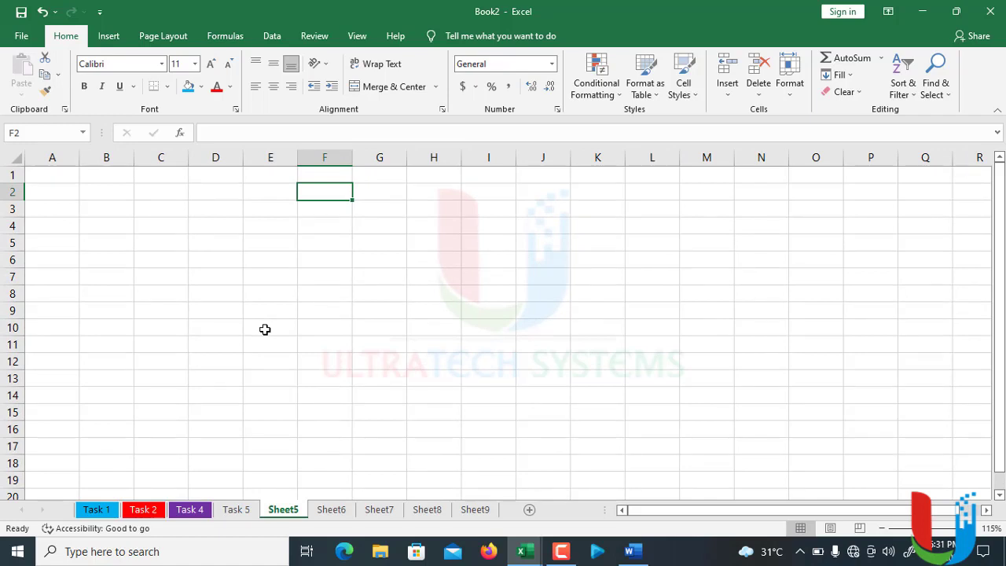
Make several individual cells active in turn, starting with A1 and finishing with N9
{"action": "left_click", "coordinate": [76, 178]}
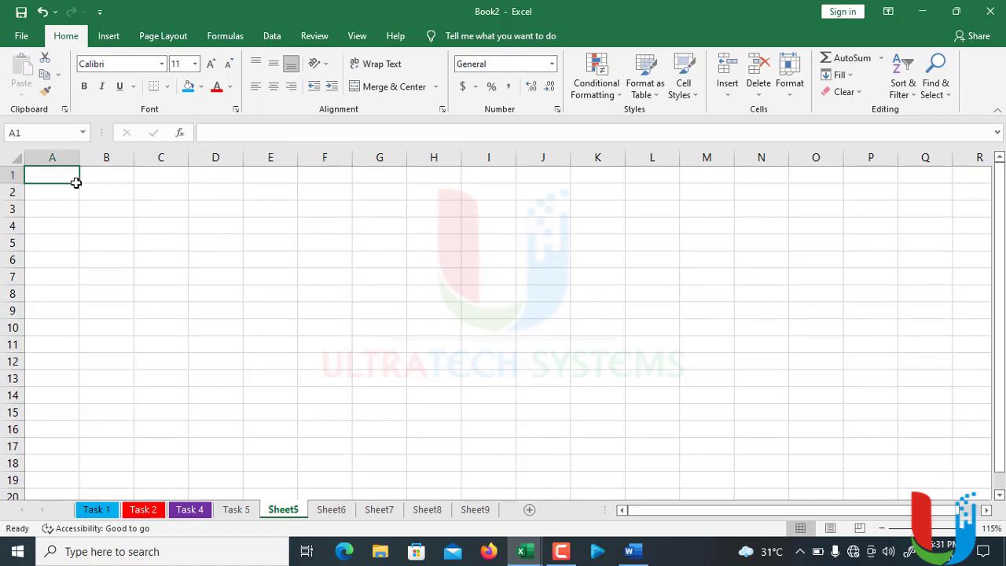
{"action": "left_click", "coordinate": [292, 288]}
{"action": "left_click", "coordinate": [664, 261]}
{"action": "left_click", "coordinate": [758, 312]}
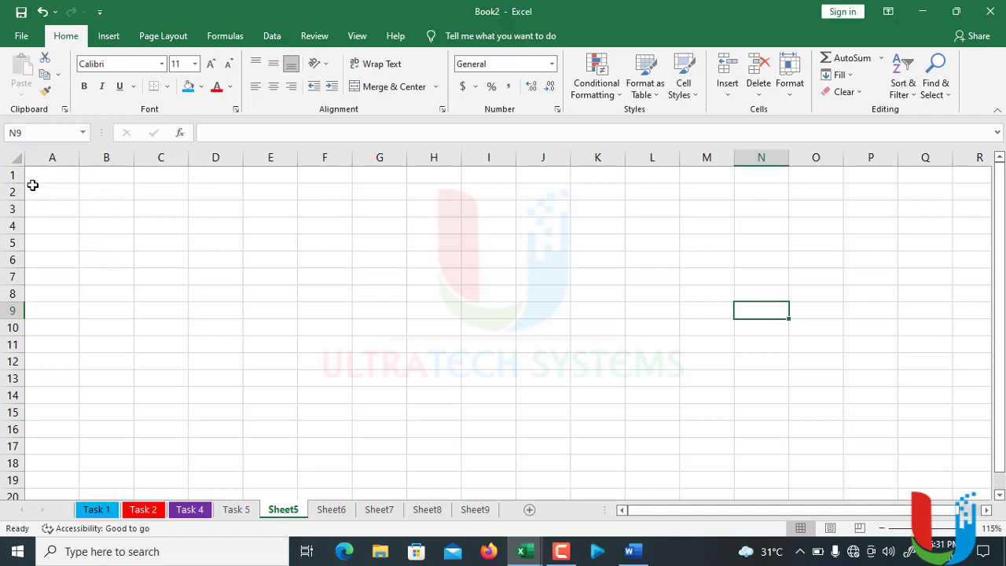
Select all cells of Sheet5 and widen the Name Box to examine the worksheet's row and column dimensions
{"action": "scroll", "coordinate": [345, 243], "scroll_direction": "up", "scroll_amount": 5}
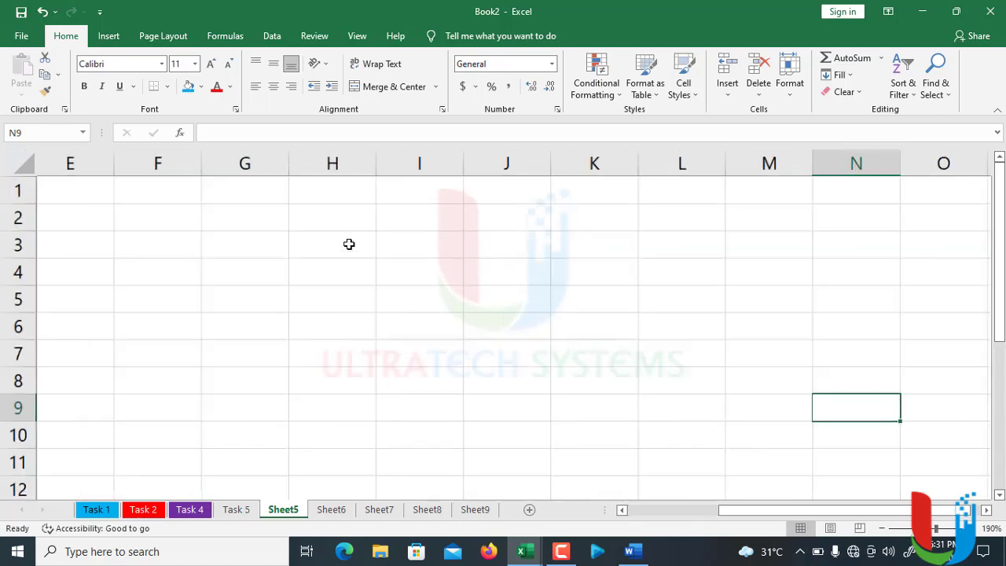
{"action": "scroll", "coordinate": [102, 185], "scroll_direction": "down", "scroll_amount": 2}
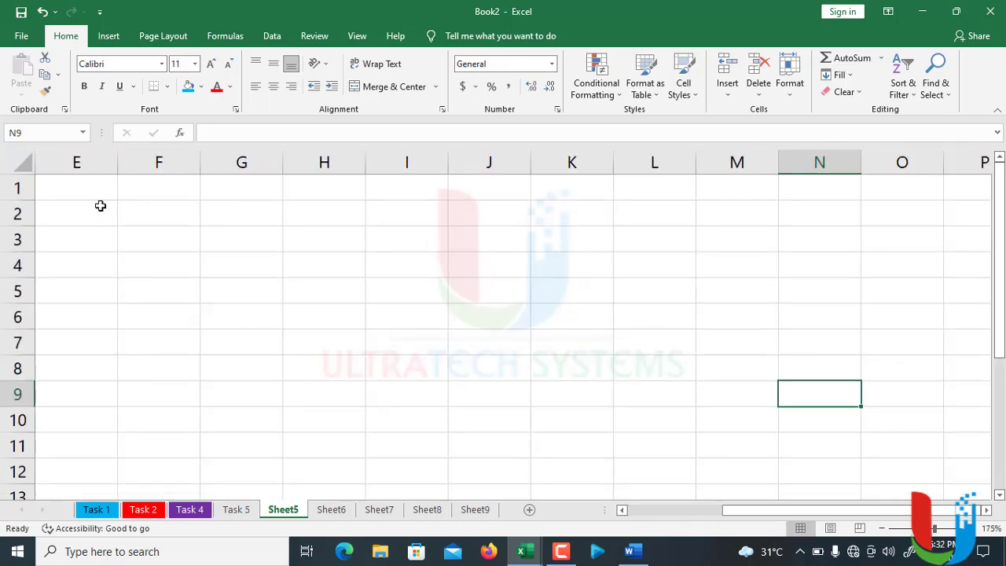
{"action": "key", "text": "Home"}
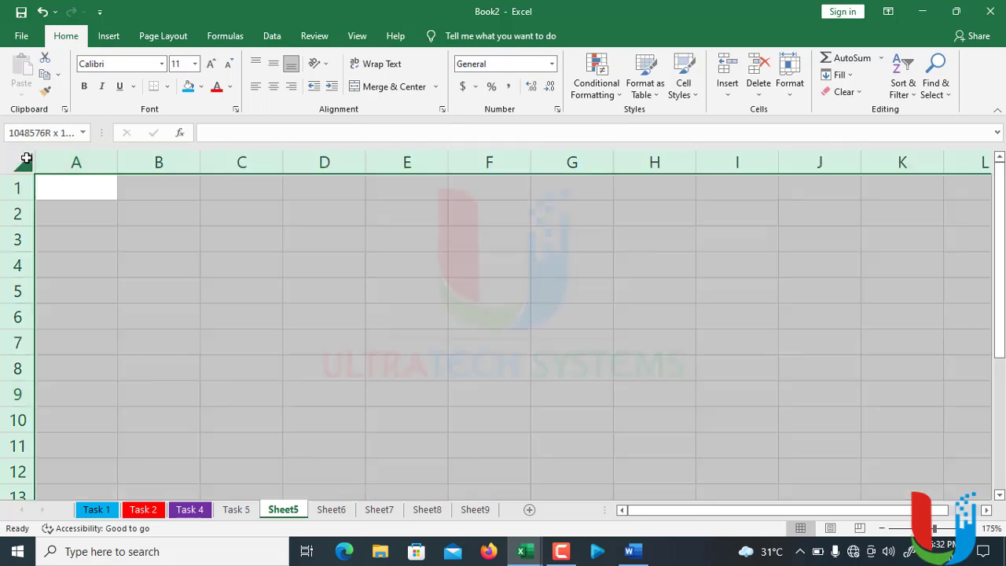
{"action": "left_click", "coordinate": [26, 161]}
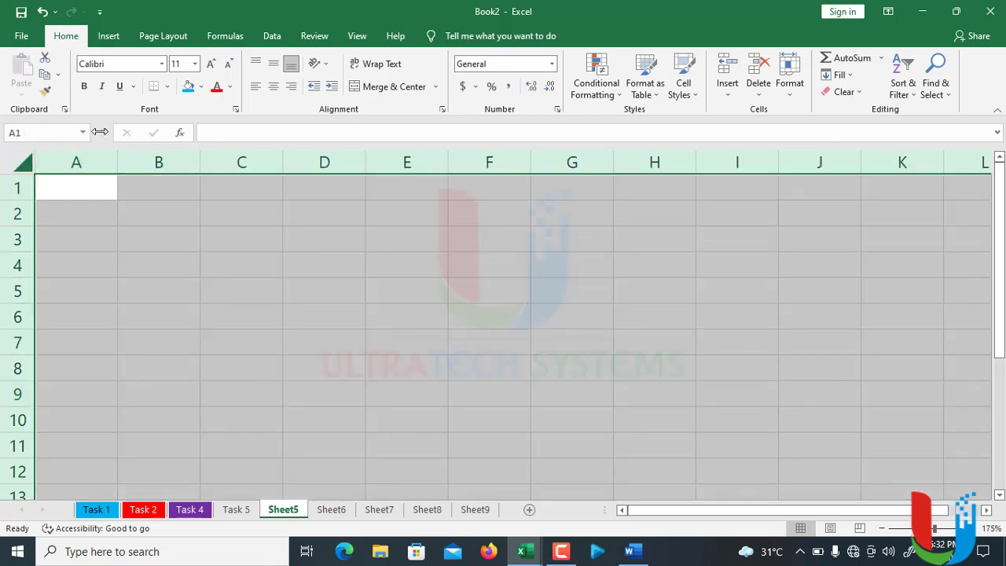
{"action": "left_click_drag", "start_coordinate": [100, 133], "coordinate": [172, 132]}
{"action": "left_click", "coordinate": [10, 167]}
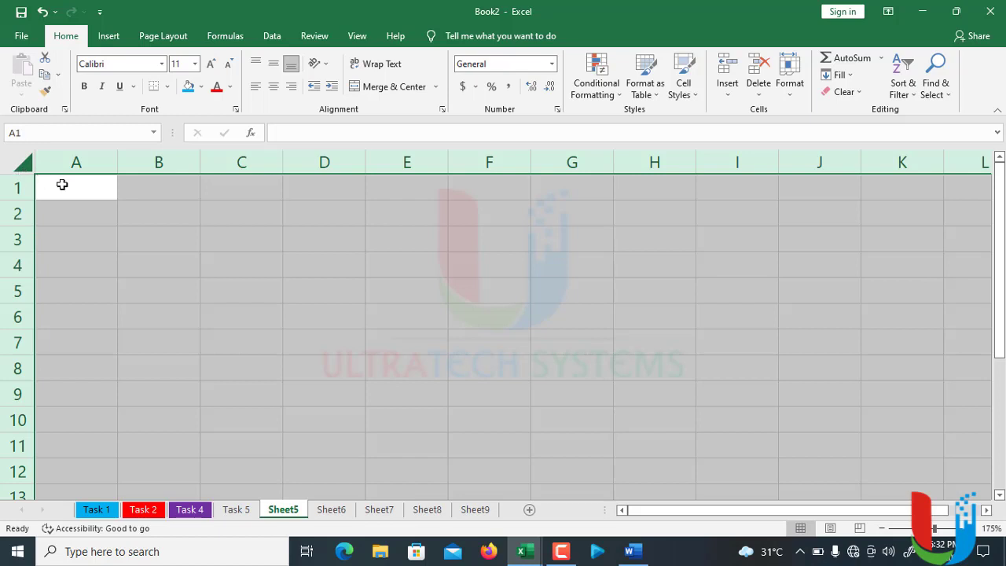
Clear the whole-sheet selection and make single cells active in turn, including B1, B4, A4, G5, H13 and C9
{"action": "left_click", "coordinate": [130, 195]}
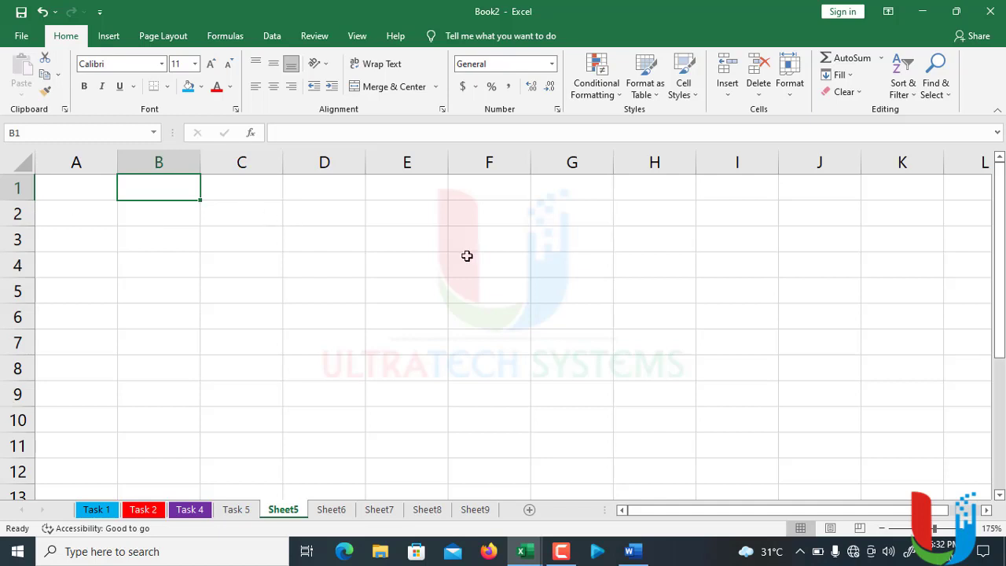
{"action": "scroll", "coordinate": [440, 250], "scroll_direction": "down", "scroll_amount": 5}
{"action": "scroll", "coordinate": [273, 245], "scroll_direction": "up", "scroll_amount": 3}
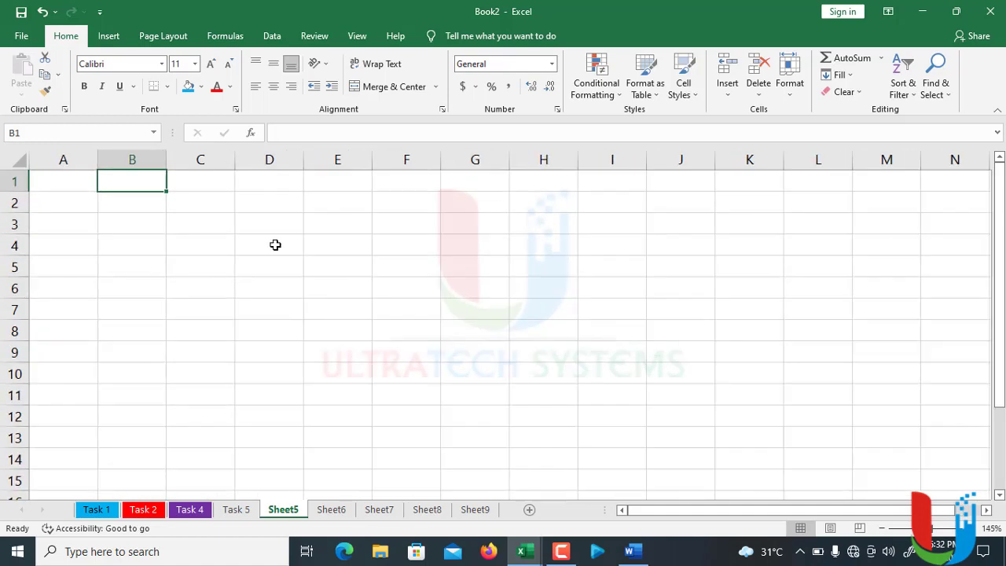
{"action": "left_click", "coordinate": [144, 239]}
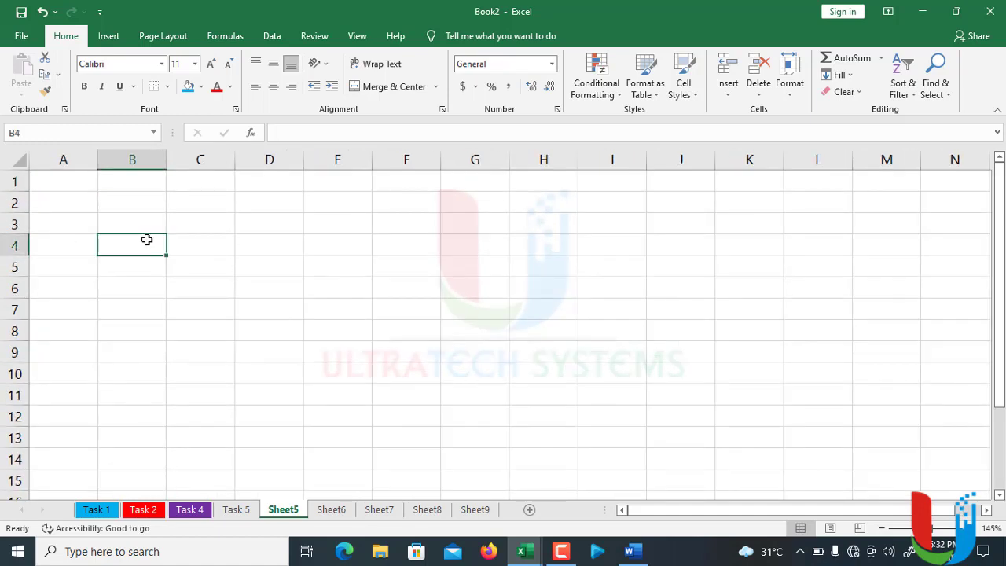
{"action": "key", "text": "Left"}
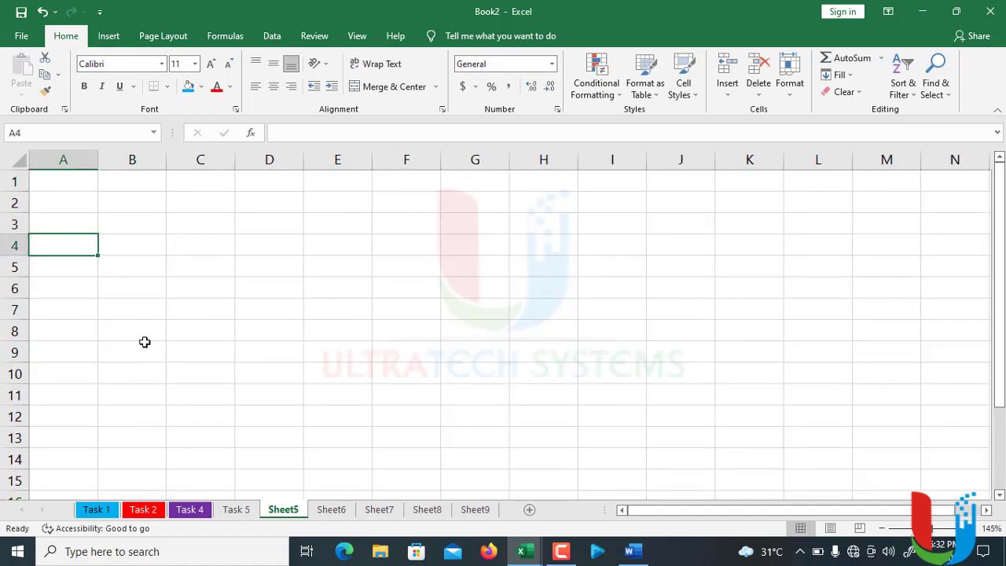
{"action": "left_click", "coordinate": [742, 248]}
{"action": "left_click", "coordinate": [458, 264]}
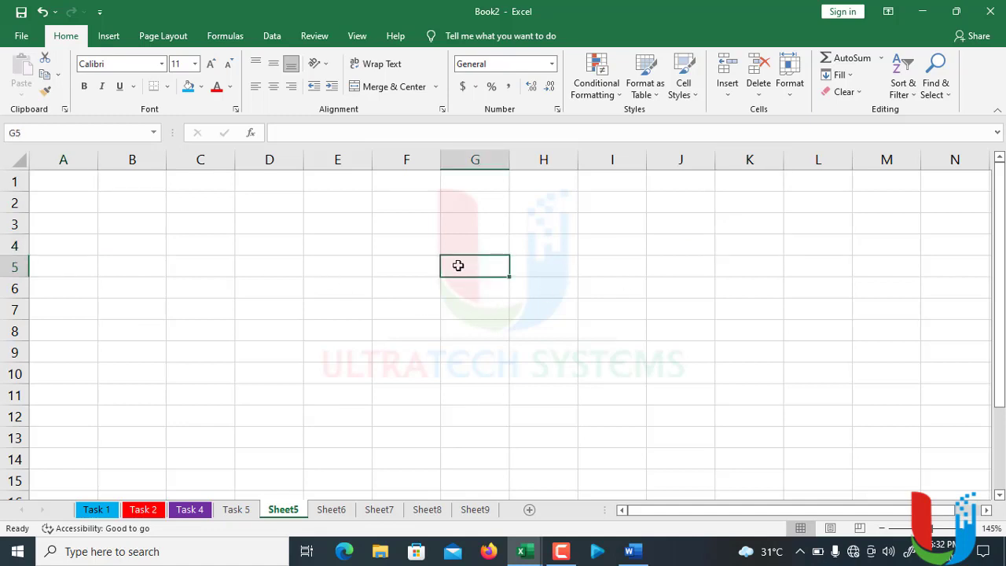
{"action": "left_click", "coordinate": [246, 247]}
{"action": "left_click", "coordinate": [539, 435]}
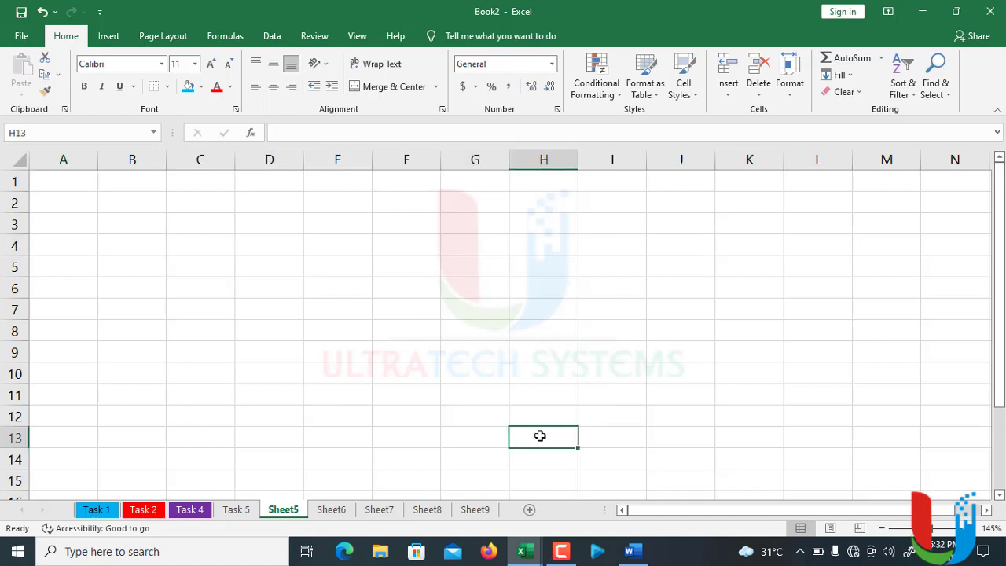
{"action": "left_click", "coordinate": [181, 353]}
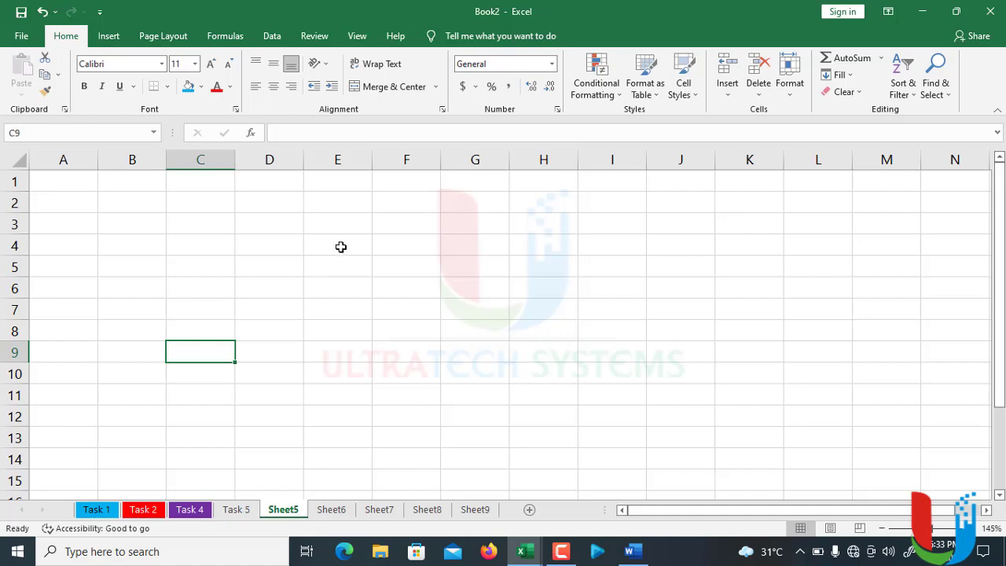
Calculate the worksheet's total number of cells in F2 with the formula =1048576*16384
{"action": "left_click", "coordinate": [419, 207]}
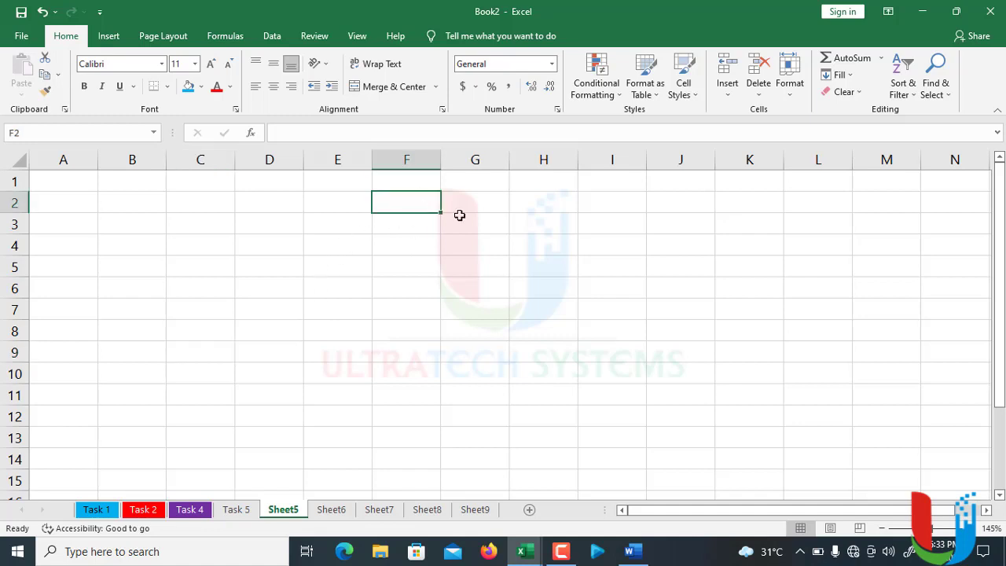
{"action": "scroll", "coordinate": [459, 213], "scroll_direction": "up", "scroll_amount": 3, "text": "ctrl"}
{"action": "type", "text": "="}
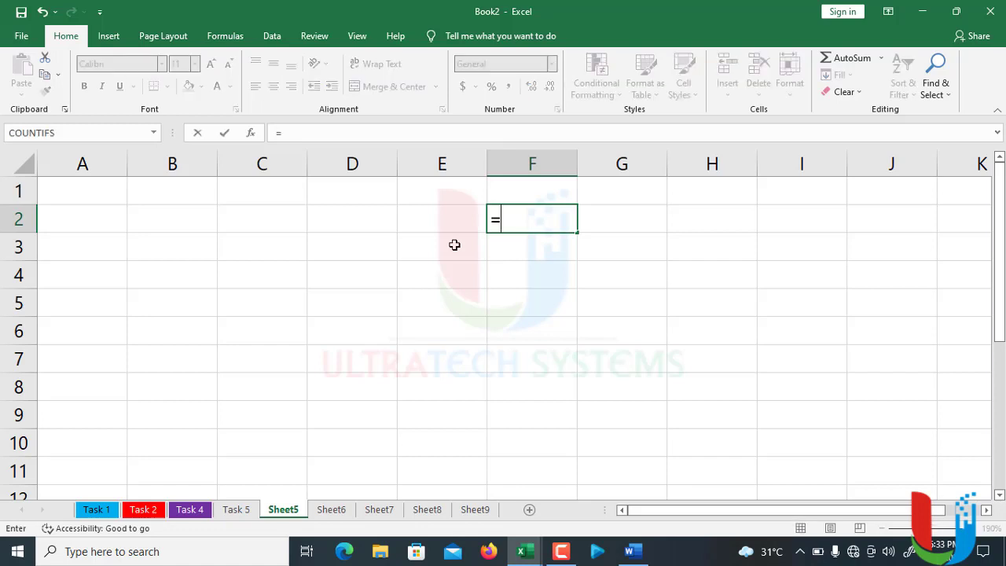
{"action": "type", "text": "1048"}
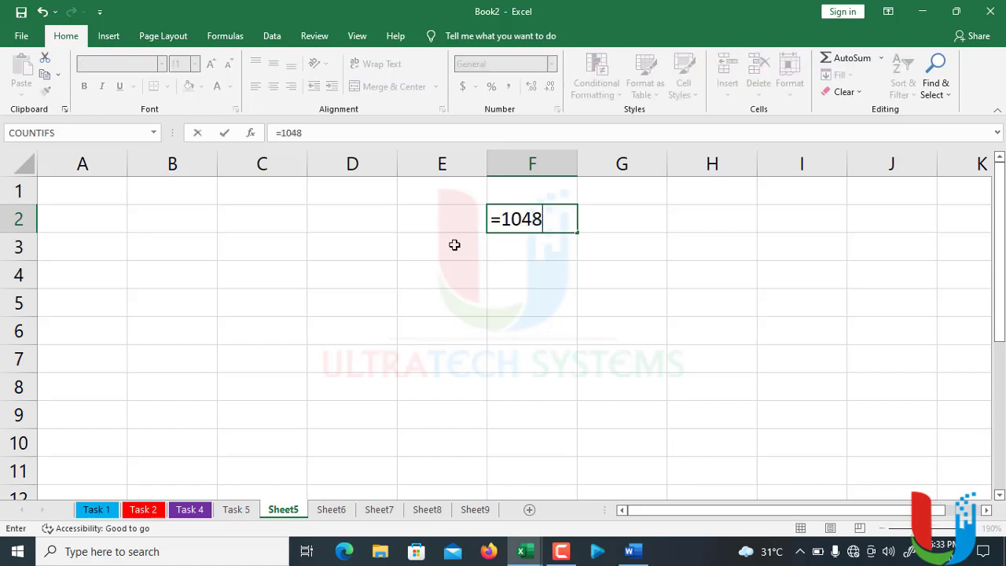
{"action": "type", "text": "576*"}
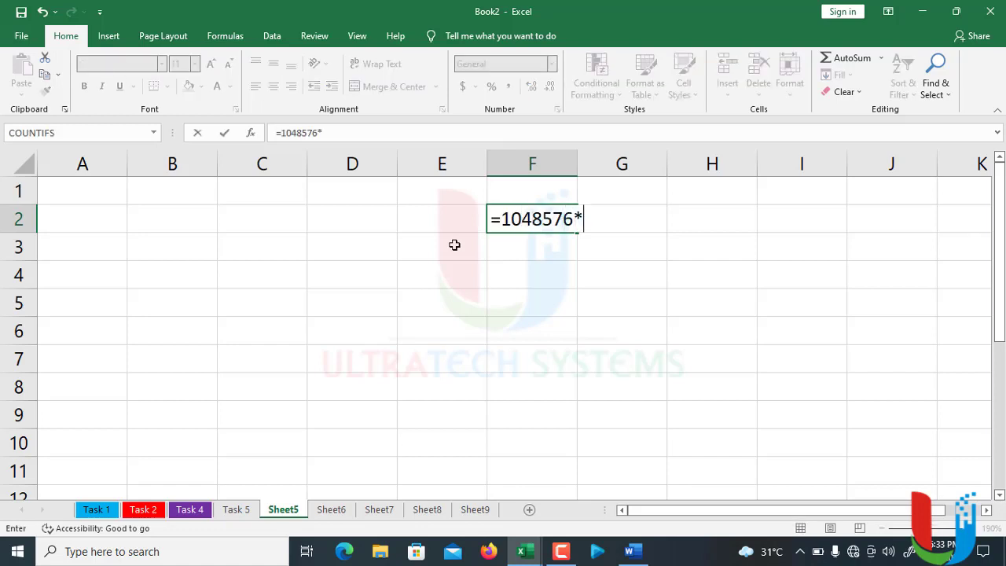
{"action": "type", "text": "16384"}
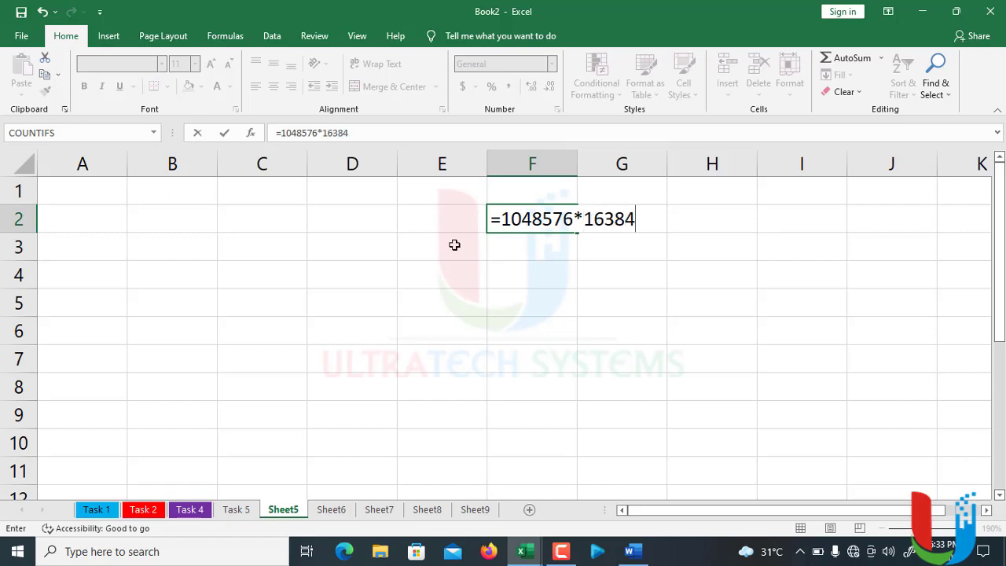
{"action": "key", "text": "Return"}
Format the total in F2 with comma thousands separators and no decimal places
{"action": "left_click", "coordinate": [527, 220]}
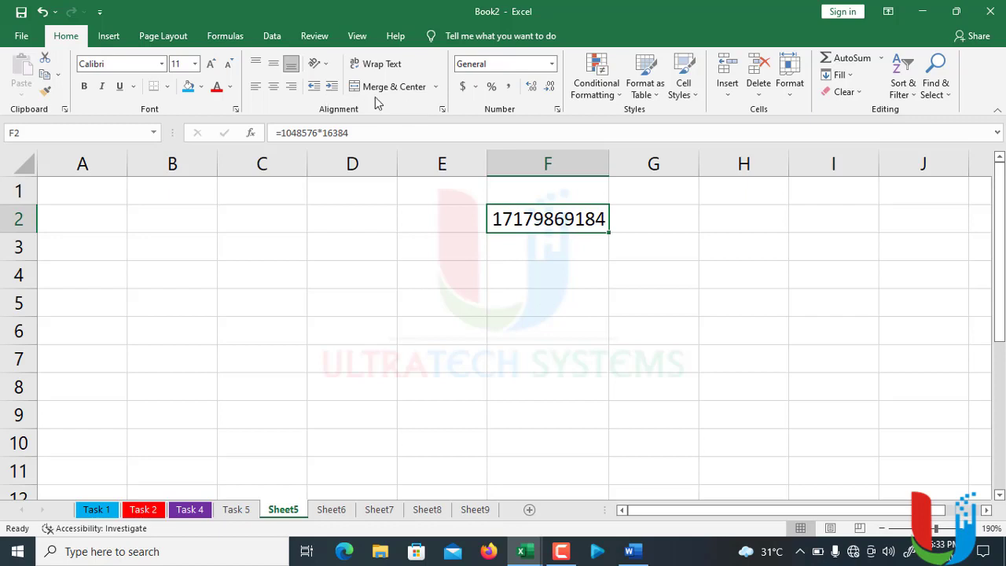
{"action": "left_click", "coordinate": [508, 87]}
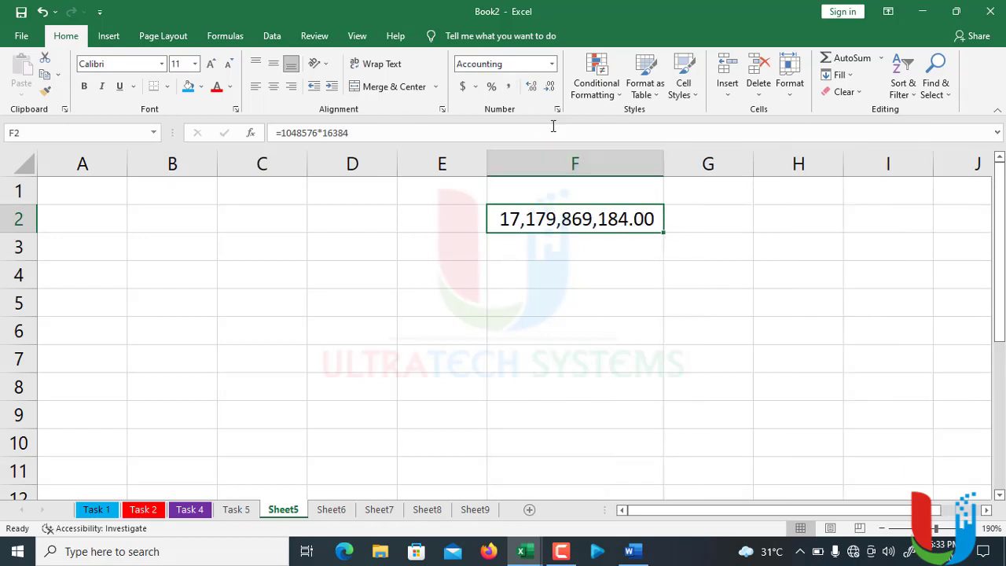
{"action": "left_click", "coordinate": [550, 86]}
{"action": "left_click", "coordinate": [549, 86]}
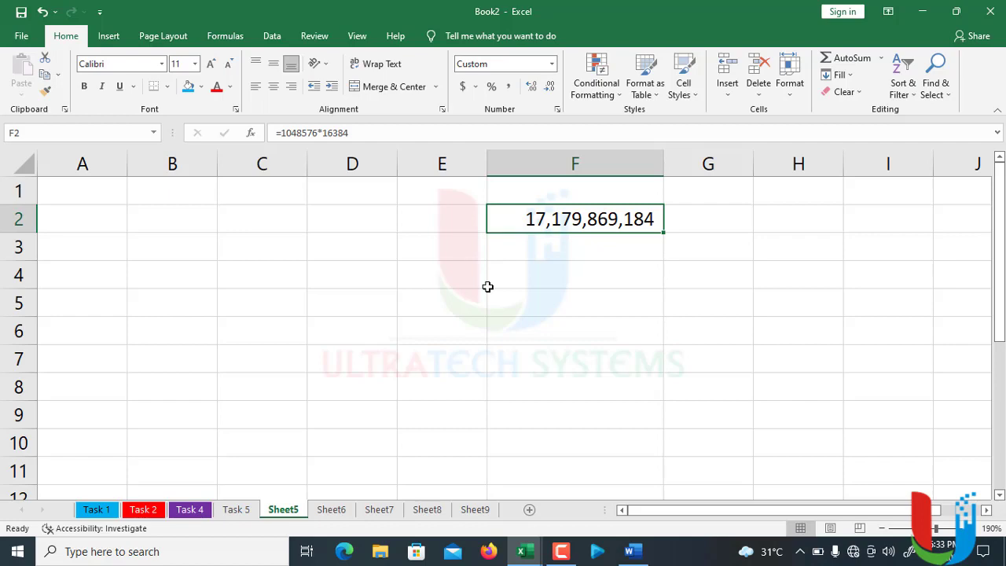
Make single cells active in turn, including D4, F3, D3, C3, C2, E7, B4 and H3, to examine their cell addresses
{"action": "left_click", "coordinate": [382, 277]}
{"action": "scroll", "coordinate": [382, 277], "scroll_direction": "down", "scroll_amount": 3}
{"action": "scroll", "coordinate": [159, 248], "scroll_direction": "up", "scroll_amount": 3}
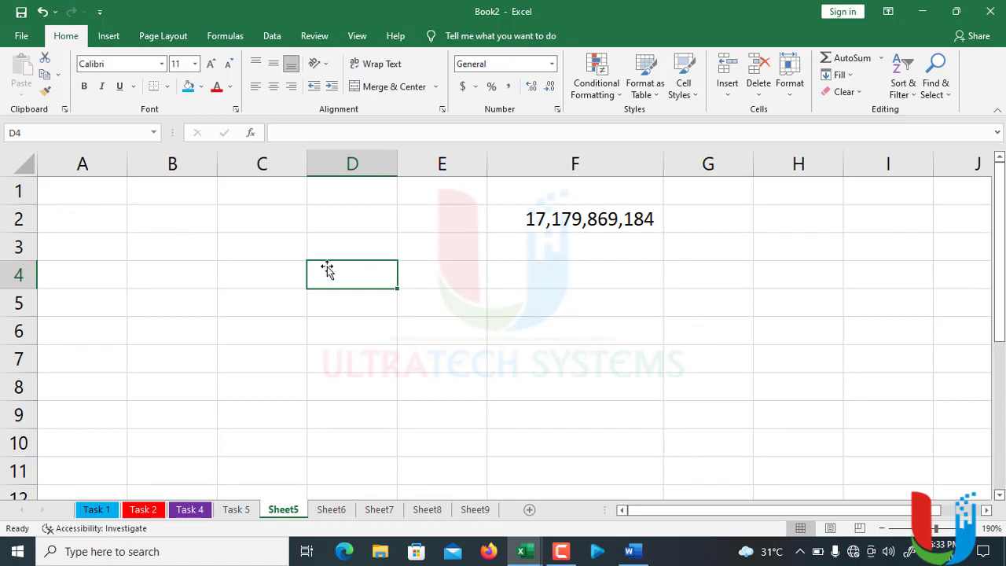
{"action": "left_click", "coordinate": [570, 252]}
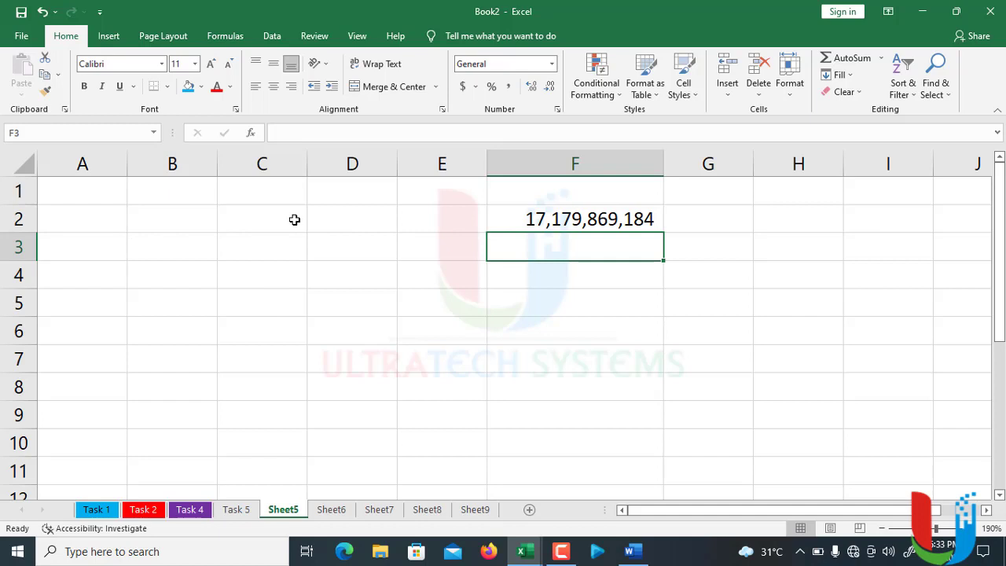
{"action": "left_click", "coordinate": [355, 253]}
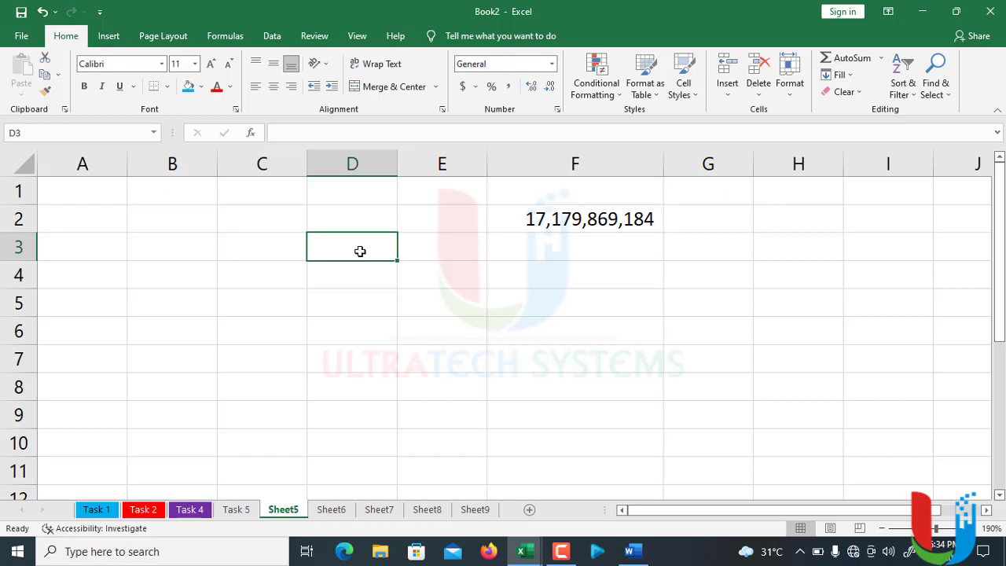
{"action": "left_click", "coordinate": [356, 221]}
{"action": "left_click", "coordinate": [354, 248]}
{"action": "left_click", "coordinate": [278, 246]}
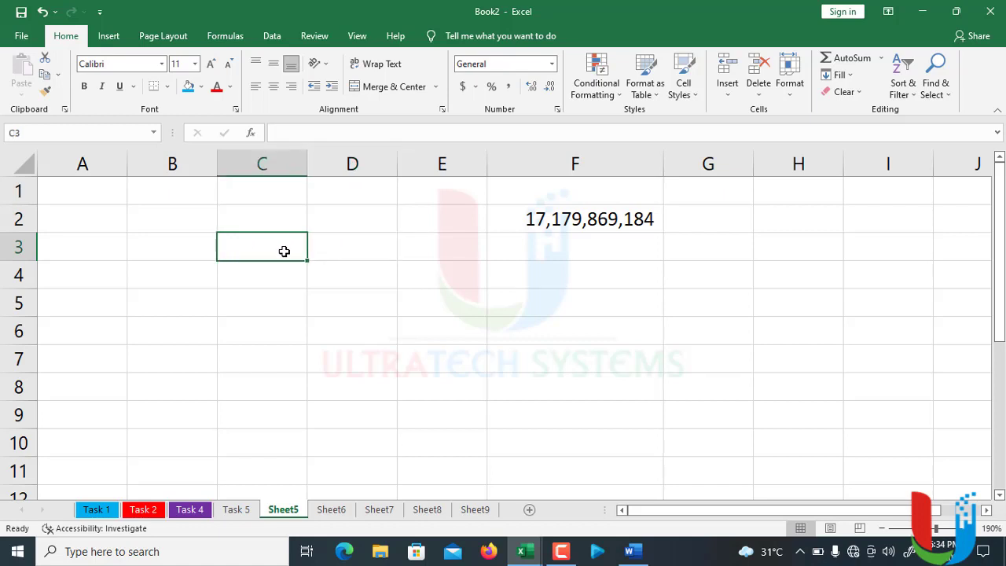
{"action": "left_click", "coordinate": [261, 218]}
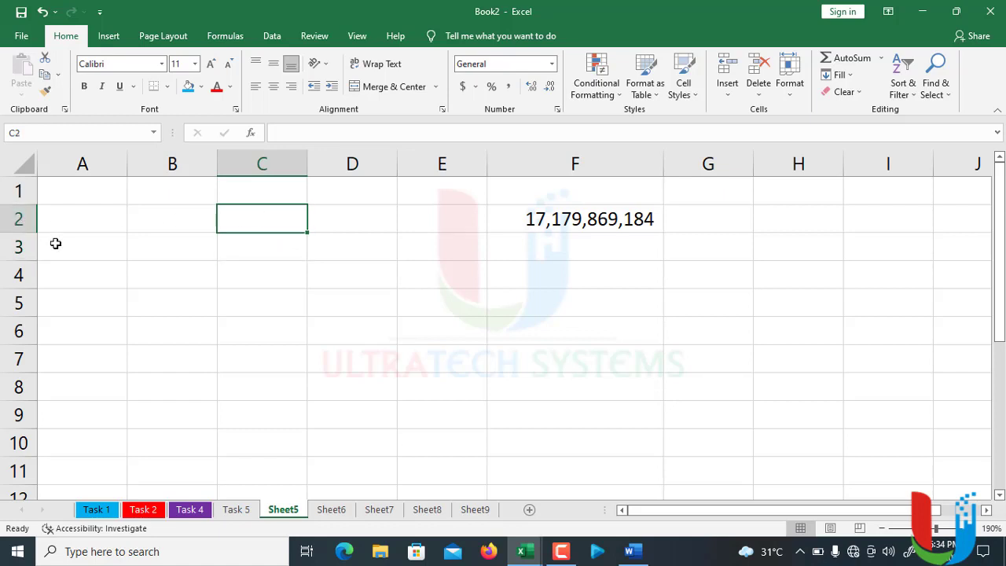
{"action": "left_click", "coordinate": [423, 359]}
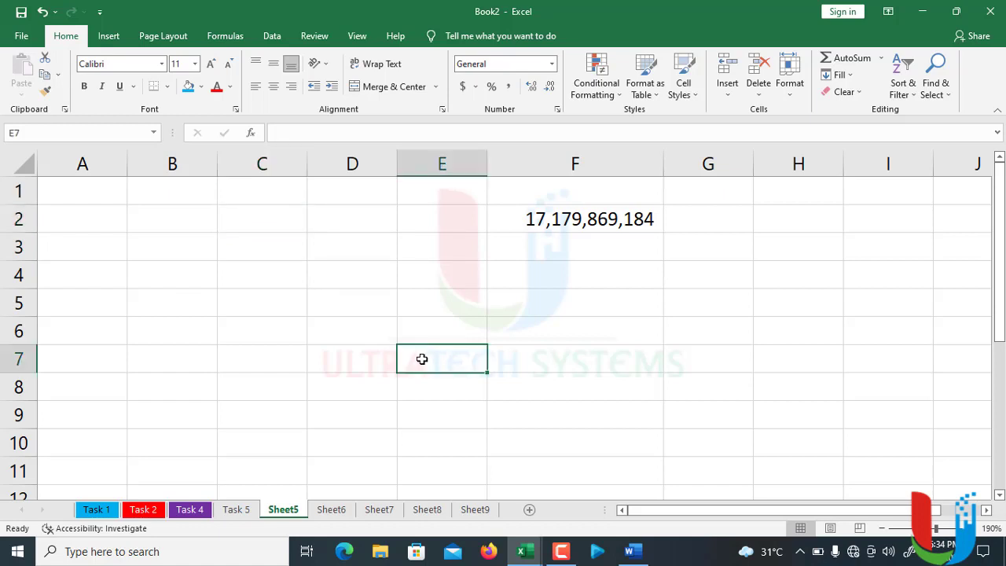
{"action": "left_click", "coordinate": [167, 274]}
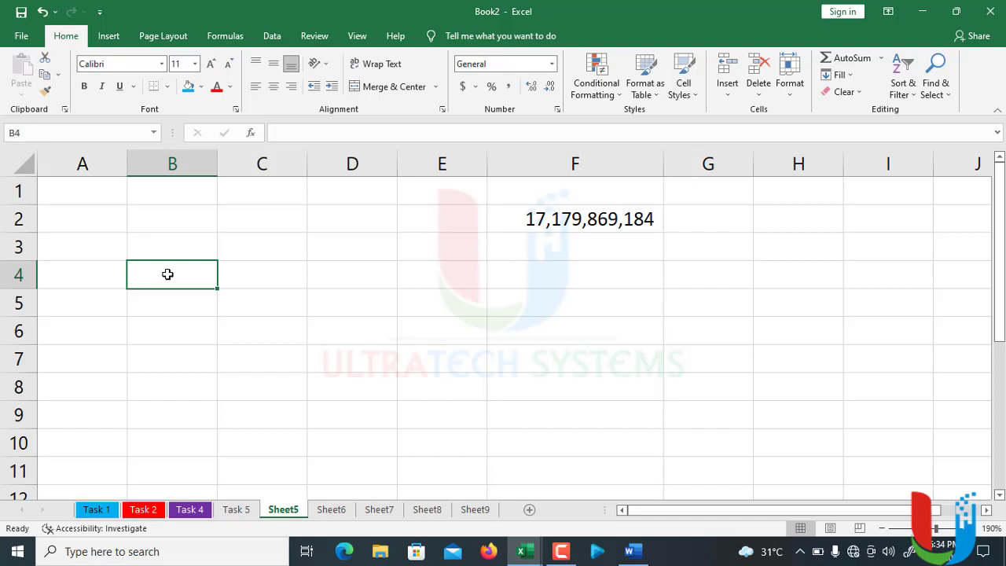
{"action": "left_click", "coordinate": [789, 244]}
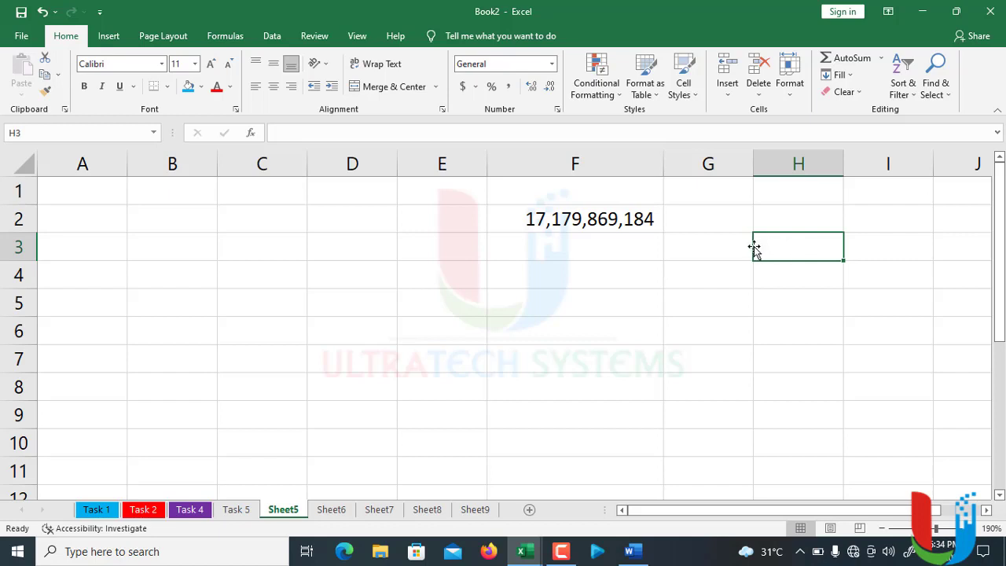
Enter the sample cell addresses D6, H7, A1, B2 and KL8 down column C, starting in C2
{"action": "left_click", "coordinate": [241, 222]}
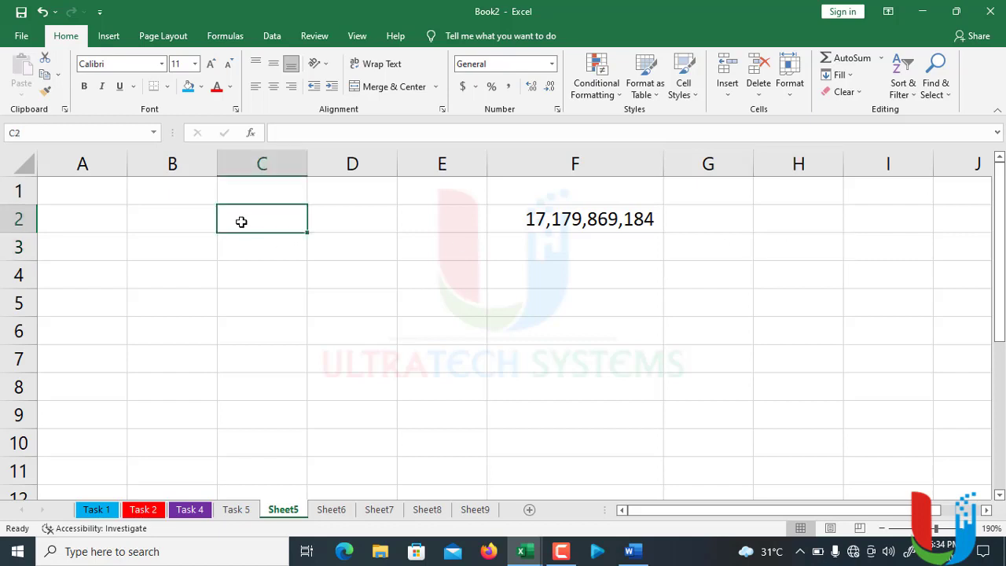
{"action": "type", "text": "DC"}
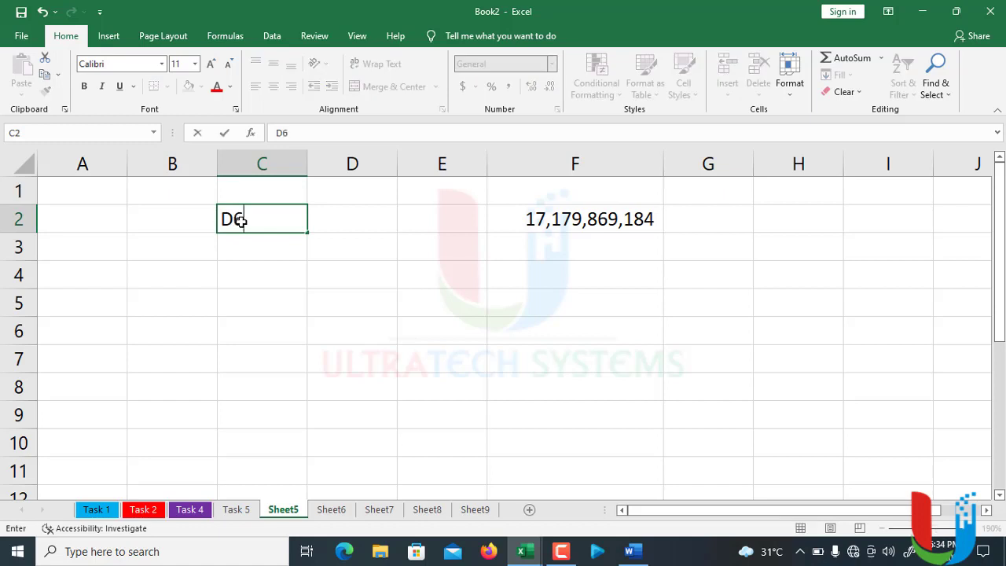
{"action": "key", "text": "Return"}
{"action": "type", "text": "H"}
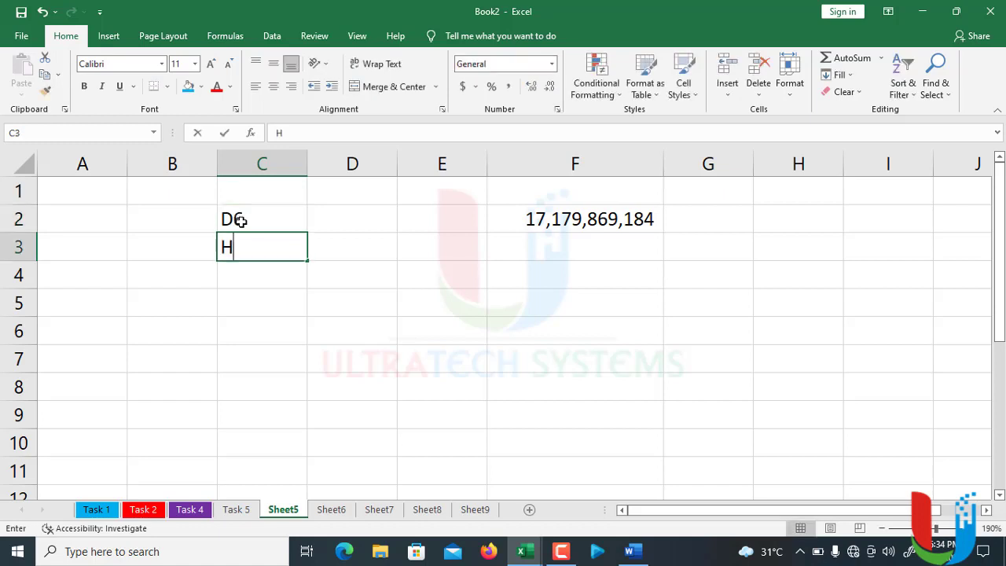
{"action": "type", "text": "7"}
{"action": "key", "text": "Return"}
{"action": "type", "text": "A"}
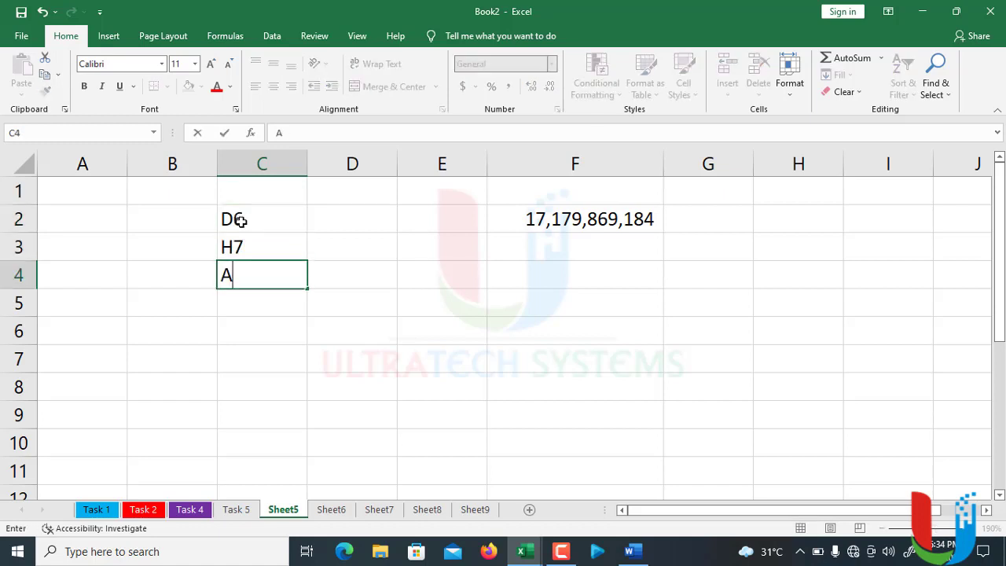
{"action": "type", "text": "1"}
{"action": "key", "text": "Return"}
{"action": "type", "text": "B2"}
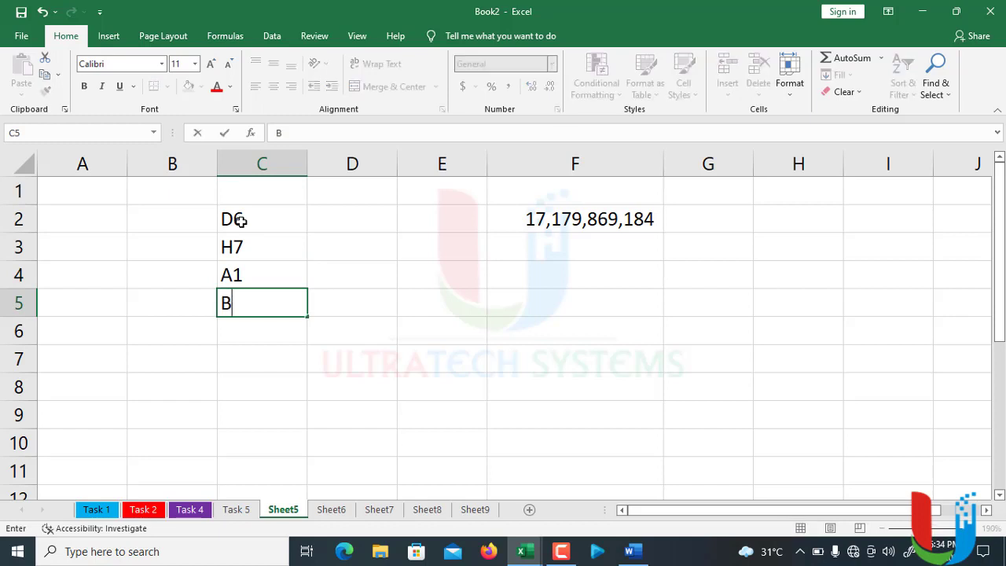
{"action": "key", "text": "Return"}
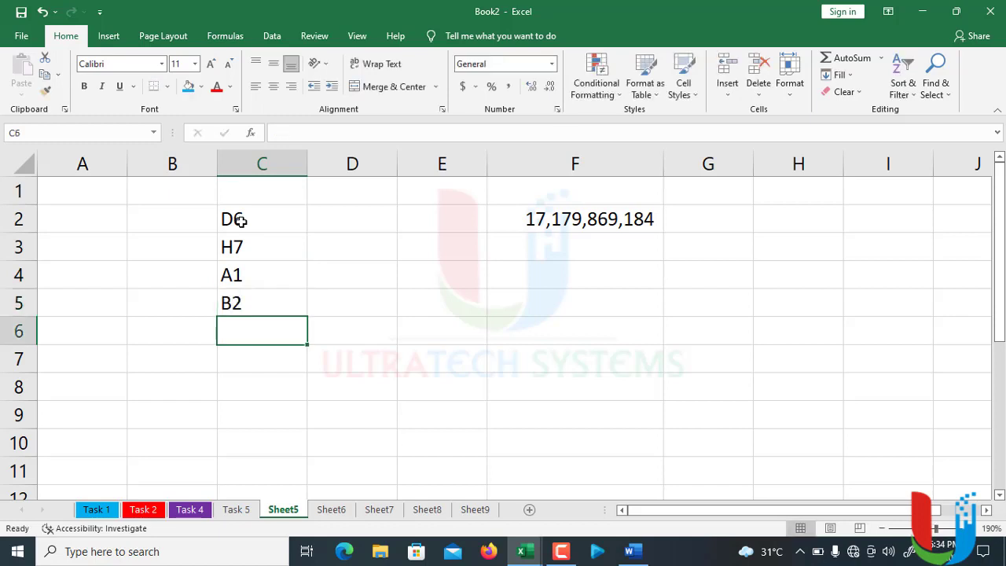
{"action": "type", "text": "KL8"}
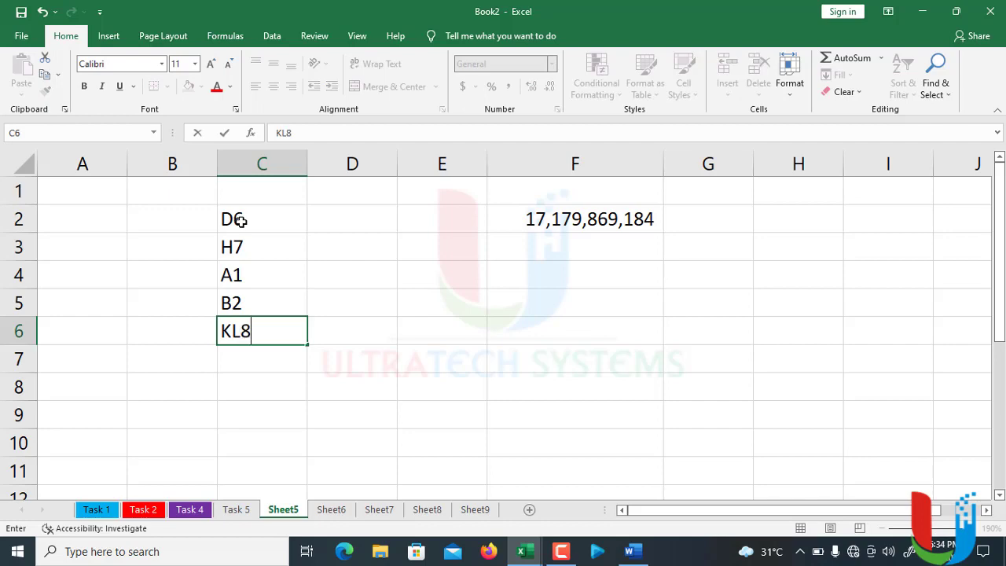
{"action": "key", "text": "Return"}
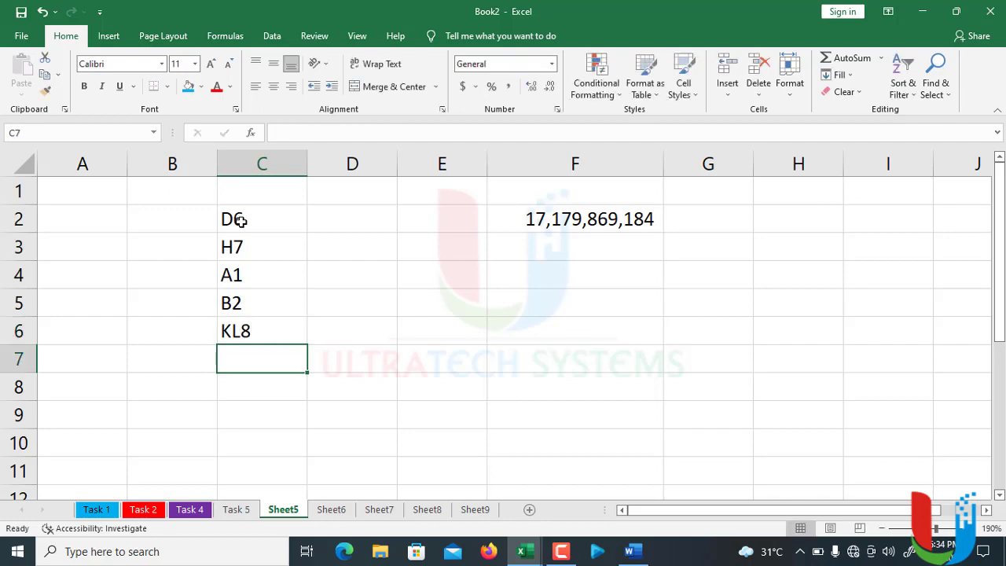
Move the active cell from A1 along row 1 to DH1 to examine how the column letters continue after Z
{"action": "left_click", "coordinate": [118, 195]}
{"action": "scroll", "coordinate": [119, 196], "scroll_direction": "down", "scroll_amount": 7, "text": "ctrl"}
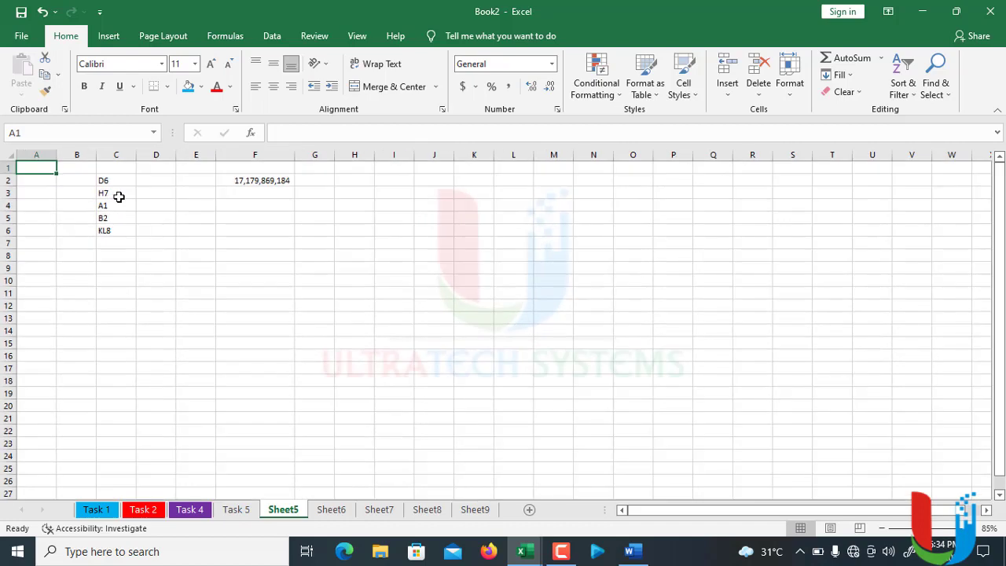
{"action": "scroll", "coordinate": [119, 197], "scroll_direction": "up", "scroll_amount": 3, "text": "ctrl"}
{"action": "key", "text": "Right"}
{"action": "key", "text": "Right"}
{"action": "key", "text": "Right"}
{"action": "key", "text": "Right"}
{"action": "key", "text": "Right"}
{"action": "key", "text": "Right"}
{"action": "key", "text": "Right"}
{"action": "key", "text": "Right"}
{"action": "key", "text": "Right"}
{"action": "key", "text": "Right"}
{"action": "key", "text": "Right"}
{"action": "key", "text": "Right"}
{"action": "key", "text": "Right"}
{"action": "key", "text": "Right"}
{"action": "key", "text": "Right"}
{"action": "key", "text": "Right"}
{"action": "key", "text": "Right"}
{"action": "key", "text": "Right"}
{"action": "key", "text": "Right"}
{"action": "key", "text": "Right"}
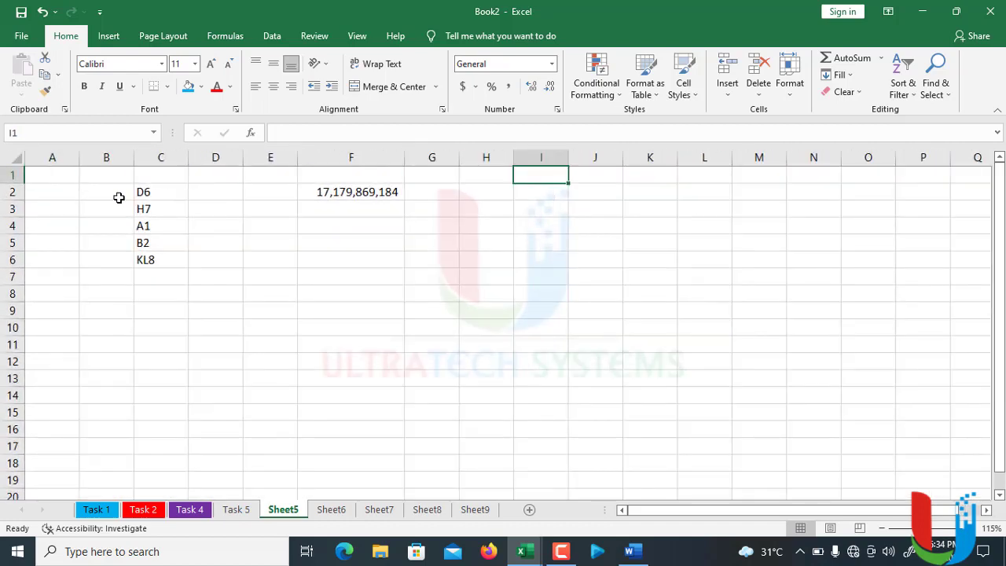
{"action": "key", "text": "Right"}
{"action": "key", "text": "Right"}
{"action": "key", "text": "Right"}
{"action": "key", "text": "Right"}
{"action": "key", "text": "Right"}
{"action": "key", "text": "Right"}
{"action": "key", "text": "Right"}
{"action": "key", "text": "Right"}
{"action": "key", "text": "Right"}
{"action": "key", "text": "Right"}
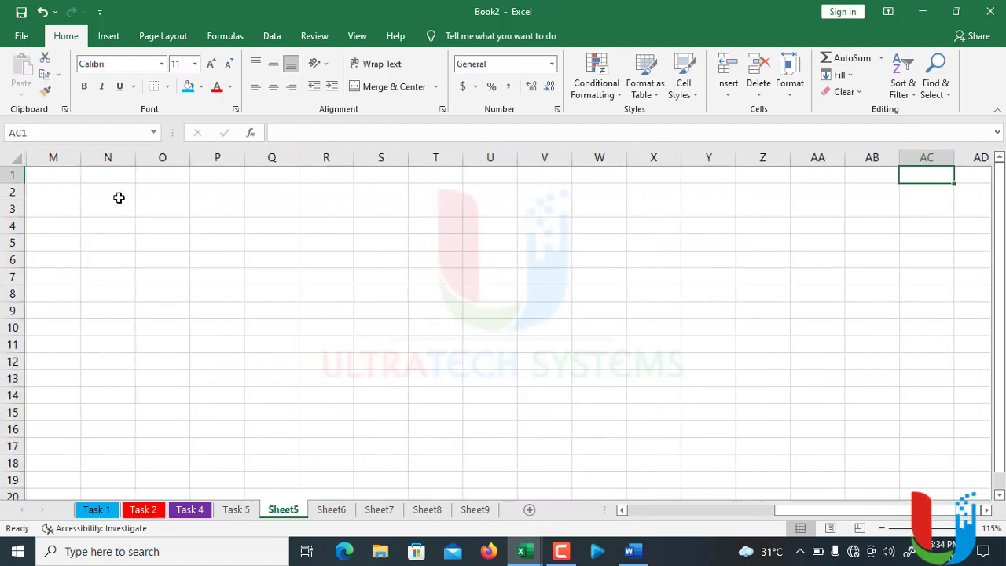
{"action": "key", "text": "Right"}
{"action": "key", "text": "Right"}
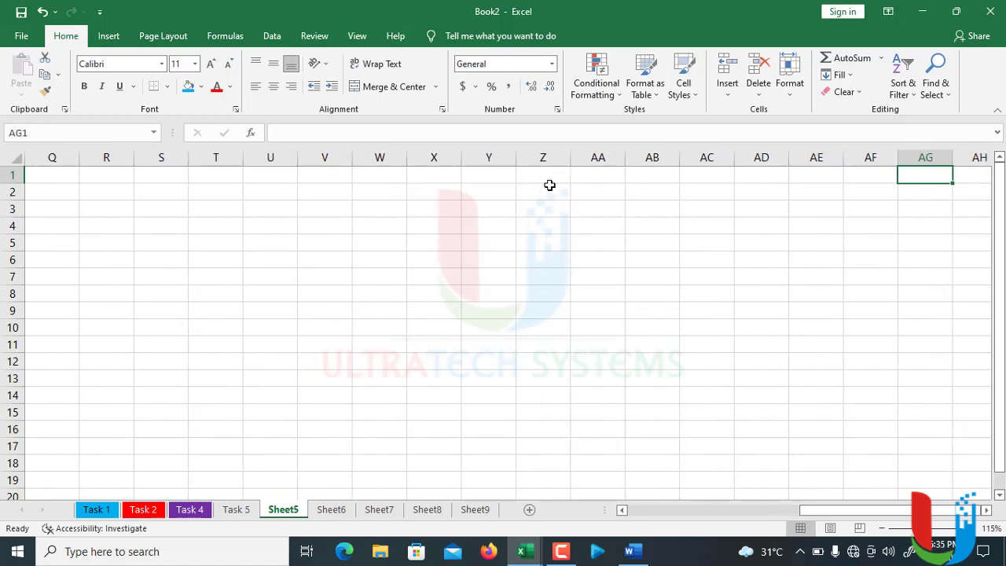
{"action": "key", "text": "Right"}
{"action": "key", "text": "Right"}
{"action": "key", "text": "Right"}
{"action": "key", "text": "Right"}
{"action": "key", "text": "Right"}
{"action": "key", "text": "Right"}
{"action": "key", "text": "Right"}
{"action": "key", "text": "Right"}
{"action": "key", "text": "Right"}
{"action": "key", "text": "Right"}
{"action": "key", "text": "Right"}
{"action": "key", "text": "Right"}
{"action": "key", "text": "Right"}
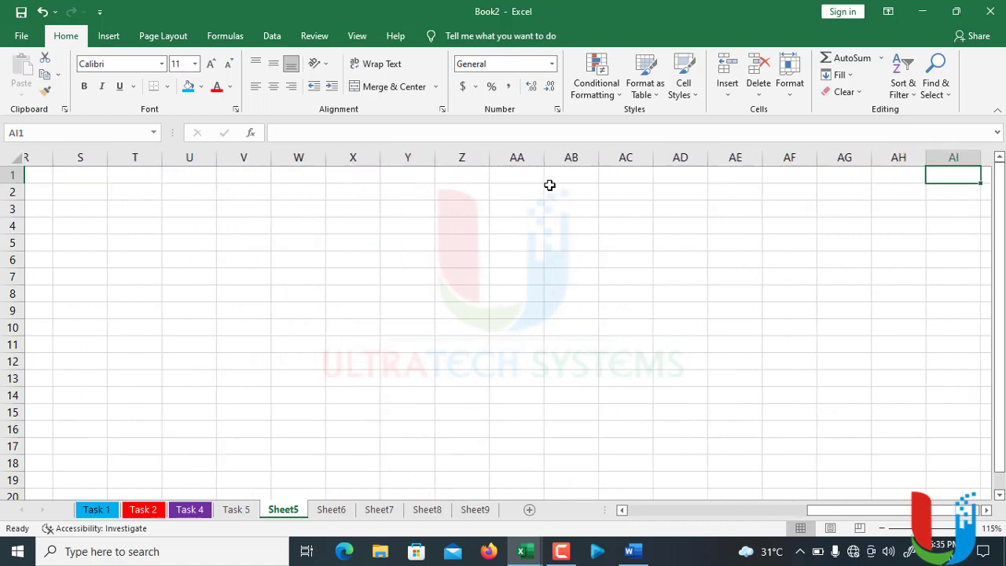
{"action": "key", "text": "Right"}
{"action": "key", "text": "Right"}
{"action": "key", "text": "Right"}
{"action": "key", "text": "Right"}
{"action": "key", "text": "Right"}
{"action": "key", "text": "Right"}
{"action": "key", "text": "Right"}
{"action": "key", "text": "Right"}
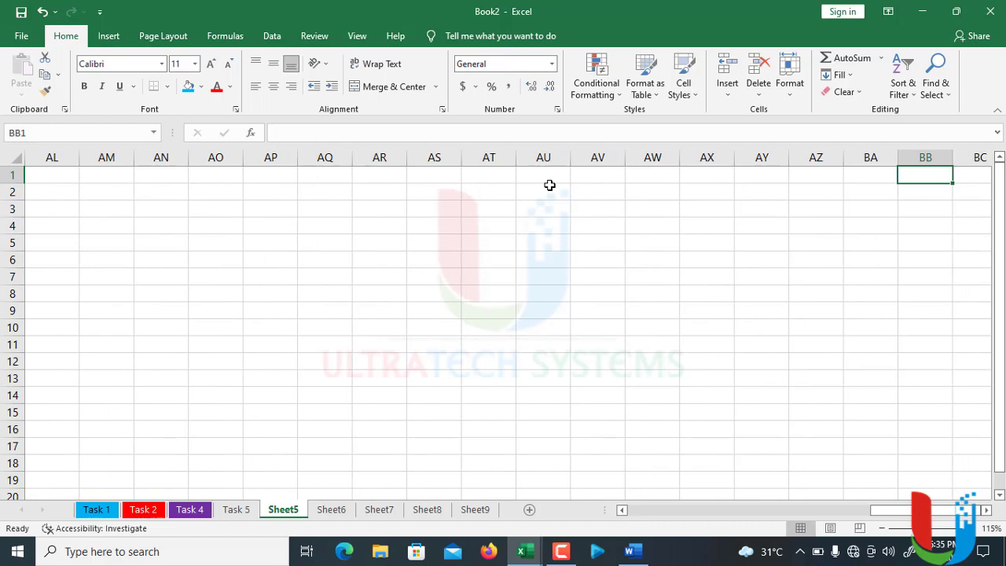
{"action": "key", "text": "Right"}
{"action": "key", "text": "Right"}
{"action": "key", "text": "Right"}
{"action": "key", "text": "Right"}
{"action": "key", "text": "Right"}
{"action": "key", "text": "Right"}
{"action": "key", "text": "Right"}
{"action": "key", "text": "Right"}
{"action": "key", "text": "Right"}
{"action": "key", "text": "Right"}
{"action": "key", "text": "Right"}
{"action": "key", "text": "Right"}
{"action": "key", "text": "Right"}
{"action": "key", "text": "Right"}
{"action": "key", "text": "Right"}
{"action": "key", "text": "Right"}
{"action": "key", "text": "Right"}
{"action": "key", "text": "Right"}
{"action": "key", "text": "Right"}
{"action": "key", "text": "Right"}
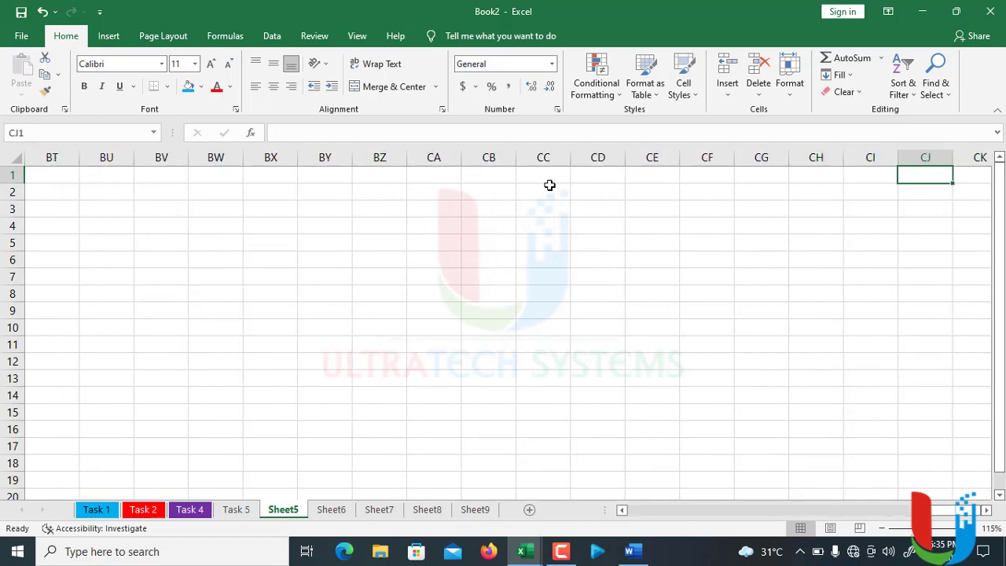
{"action": "key", "text": "Right"}
{"action": "key", "text": "Right"}
{"action": "key", "text": "Right"}
{"action": "key", "text": "Right"}
{"action": "key", "text": "Right"}
{"action": "key", "text": "Right"}
{"action": "key", "text": "Right"}
{"action": "key", "text": "Right"}
{"action": "key", "text": "Right"}
{"action": "key", "text": "Right"}
{"action": "key", "text": "Right"}
{"action": "key", "text": "Right"}
{"action": "key", "text": "Right"}
{"action": "key", "text": "Right"}
{"action": "key", "text": "Right"}
{"action": "key", "text": "Right"}
{"action": "key", "text": "Right"}
{"action": "key", "text": "Right"}
{"action": "key", "text": "Right"}
{"action": "key", "text": "Right"}
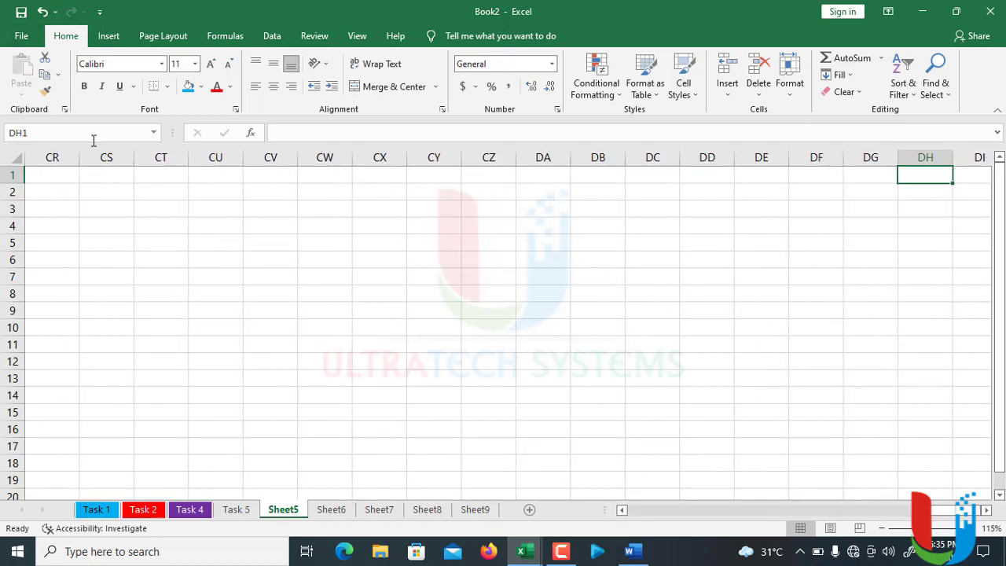
Go directly to cell AAA1 and continue rightward along row 1 to examine the three-letter column headings
{"action": "left_click", "coordinate": [87, 130]}
{"action": "type", "text": "AAA1"}
{"action": "key", "text": "Return"}
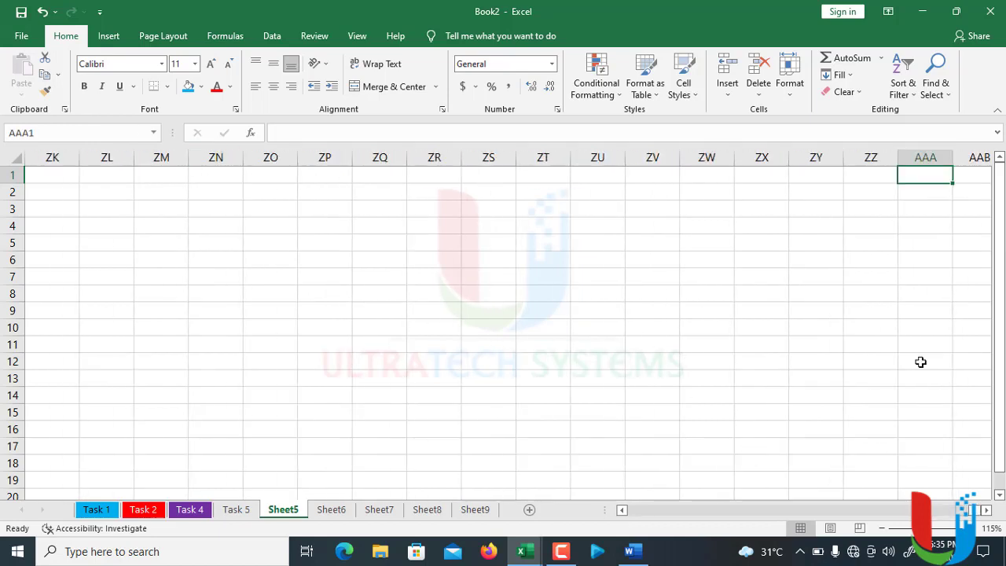
{"action": "key", "text": "Right"}
{"action": "key", "text": "Right"}
{"action": "key", "text": "Right"}
{"action": "key", "text": "Right"}
{"action": "key", "text": "Right"}
{"action": "key", "text": "Right"}
{"action": "key", "text": "Right"}
{"action": "key", "text": "Right"}
{"action": "key", "text": "Right"}
{"action": "key", "text": "Right"}
{"action": "key", "text": "Right"}
{"action": "key", "text": "Right"}
{"action": "key", "text": "Right"}
{"action": "key", "text": "Right"}
{"action": "key", "text": "Right"}
{"action": "key", "text": "Right"}
{"action": "key", "text": "Right"}
{"action": "key", "text": "Right"}
{"action": "key", "text": "Right"}
{"action": "key", "text": "Right"}
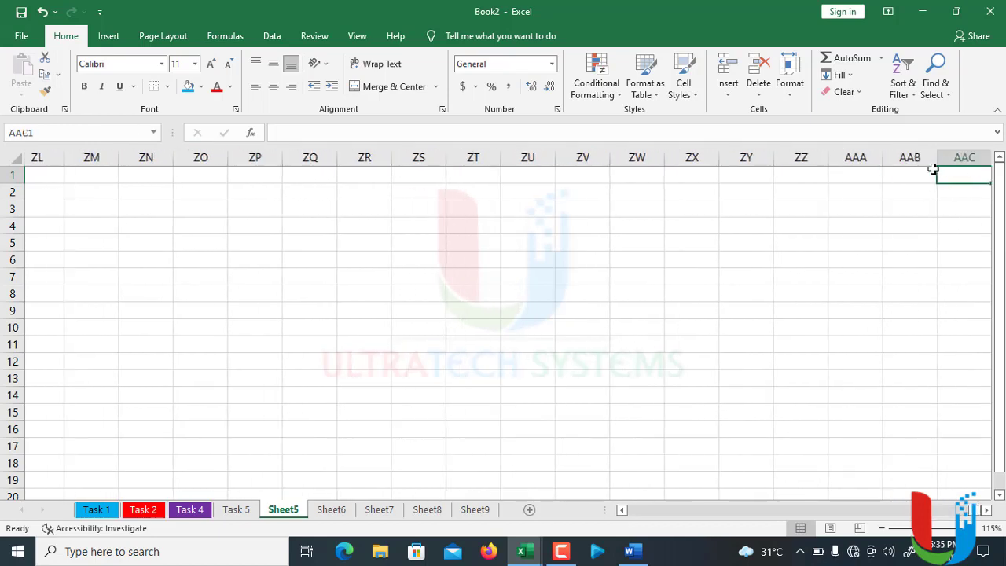
Continue rightward along row 1 from AAC1, then jump to the last column to examine how the column lettering ends
{"action": "key", "text": "Right"}
{"action": "key", "text": "Right"}
{"action": "key", "text": "Right"}
{"action": "key", "text": "Right"}
{"action": "key", "text": "Right"}
{"action": "key", "text": "Right"}
{"action": "key", "text": "Right"}
{"action": "key", "text": "Right"}
{"action": "key", "text": "Right"}
{"action": "key", "text": "Right"}
{"action": "key", "text": "Right"}
{"action": "key", "text": "Right"}
{"action": "key", "text": "Right"}
{"action": "key", "text": "Right"}
{"action": "key", "text": "Right"}
{"action": "key", "text": "Right"}
{"action": "key", "text": "Right"}
{"action": "key", "text": "Right"}
{"action": "key", "text": "Right"}
{"action": "key", "text": "Right"}
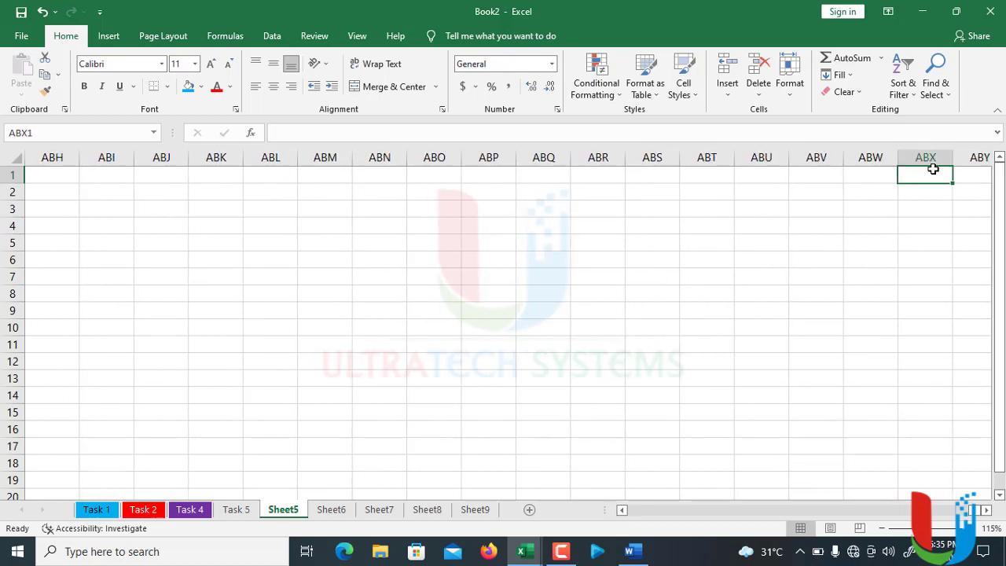
{"action": "key", "text": "Right"}
{"action": "key", "text": "Right"}
{"action": "key", "text": "Right"}
{"action": "key", "text": "Right"}
{"action": "key", "text": "Right"}
{"action": "key", "text": "Right"}
{"action": "key", "text": "Right"}
{"action": "key", "text": "Right"}
{"action": "key", "text": "Right"}
{"action": "key", "text": "Right"}
{"action": "key", "text": "Right"}
{"action": "key", "text": "Right"}
{"action": "key", "text": "Right"}
{"action": "key", "text": "Right"}
{"action": "key", "text": "Right"}
{"action": "key", "text": "Right"}
{"action": "key", "text": "Right"}
{"action": "key", "text": "Right"}
{"action": "key", "text": "Right"}
{"action": "key", "text": "Right"}
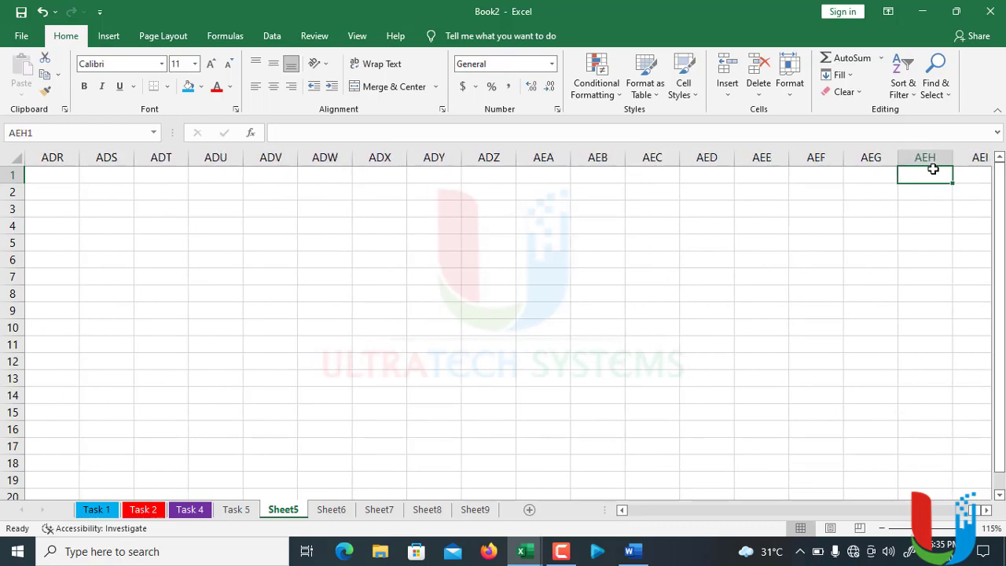
{"action": "key", "text": "Right"}
{"action": "key", "text": "Right"}
{"action": "key", "text": "Right"}
{"action": "key", "text": "Right"}
{"action": "key", "text": "Right"}
{"action": "key", "text": "Right"}
{"action": "key", "text": "Right"}
{"action": "key", "text": "Right"}
{"action": "key", "text": "Right"}
{"action": "key", "text": "Right"}
{"action": "key", "text": "Right"}
{"action": "key", "text": "Right"}
{"action": "key", "text": "Right"}
{"action": "key", "text": "Right"}
{"action": "key", "text": "Right"}
{"action": "key", "text": "Right"}
{"action": "key", "text": "Right"}
{"action": "key", "text": "Right"}
{"action": "key", "text": "Right"}
{"action": "key", "text": "Right"}
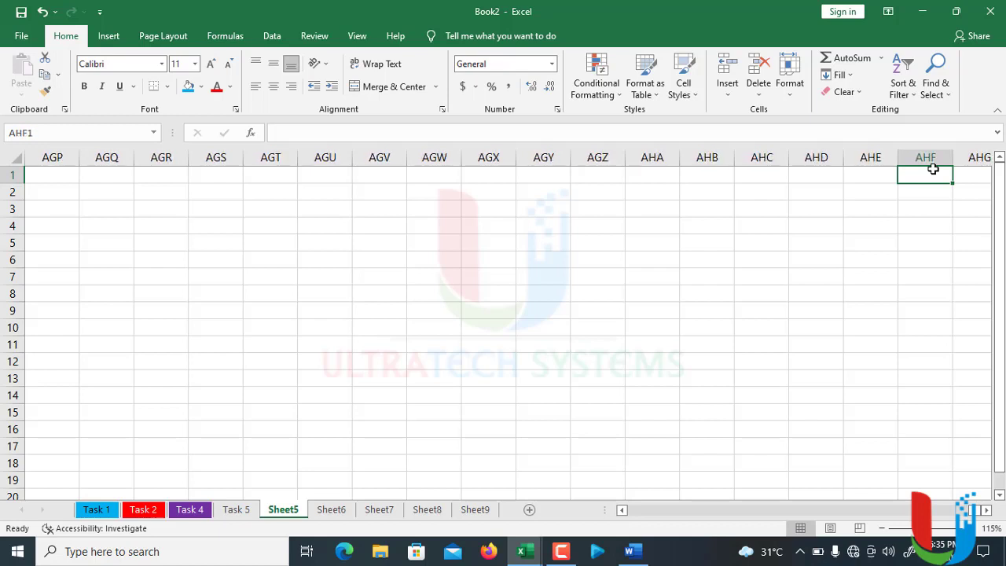
{"action": "key", "text": "ctrl+Right"}
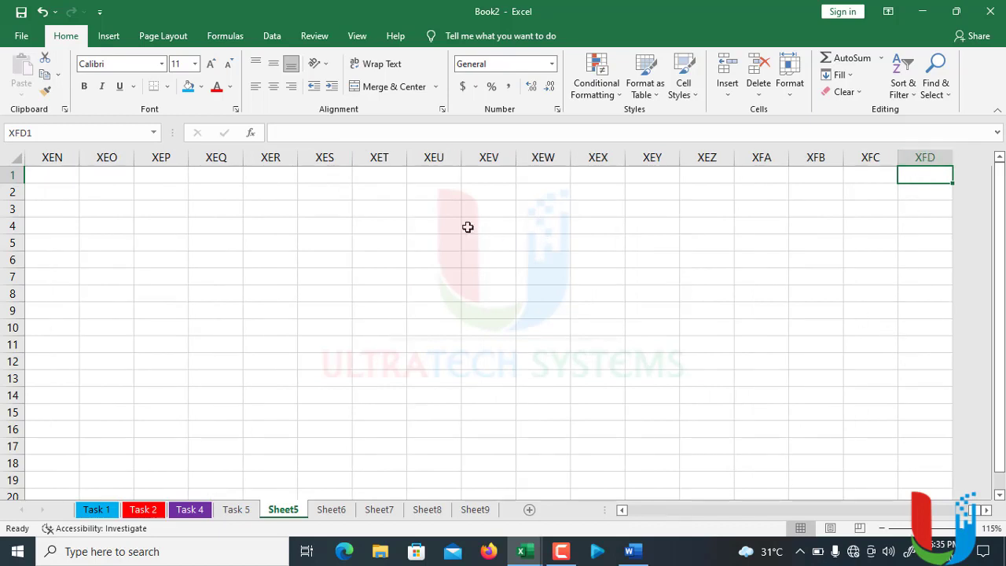
Enter the total number of columns, 16384, in cell XEU3
{"action": "left_click", "coordinate": [439, 209]}
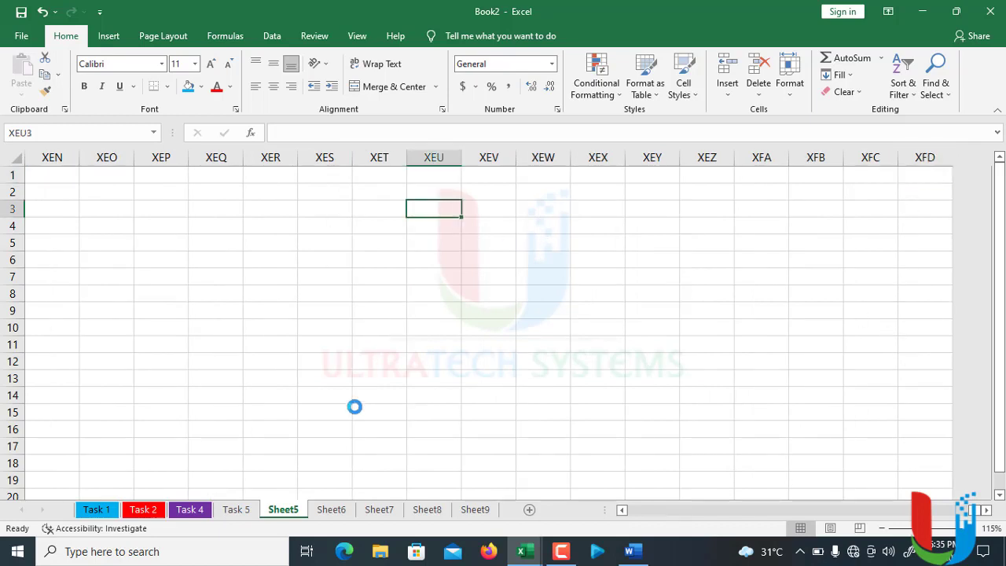
{"action": "scroll", "coordinate": [370, 306], "scroll_direction": "up", "scroll_amount": 14, "text": "ctrl"}
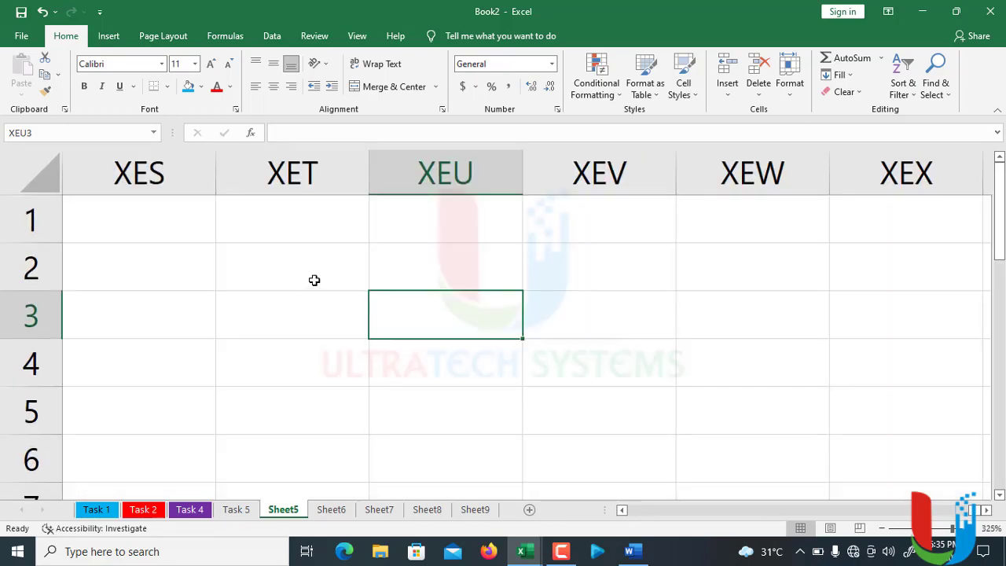
{"action": "type", "text": "16384"}
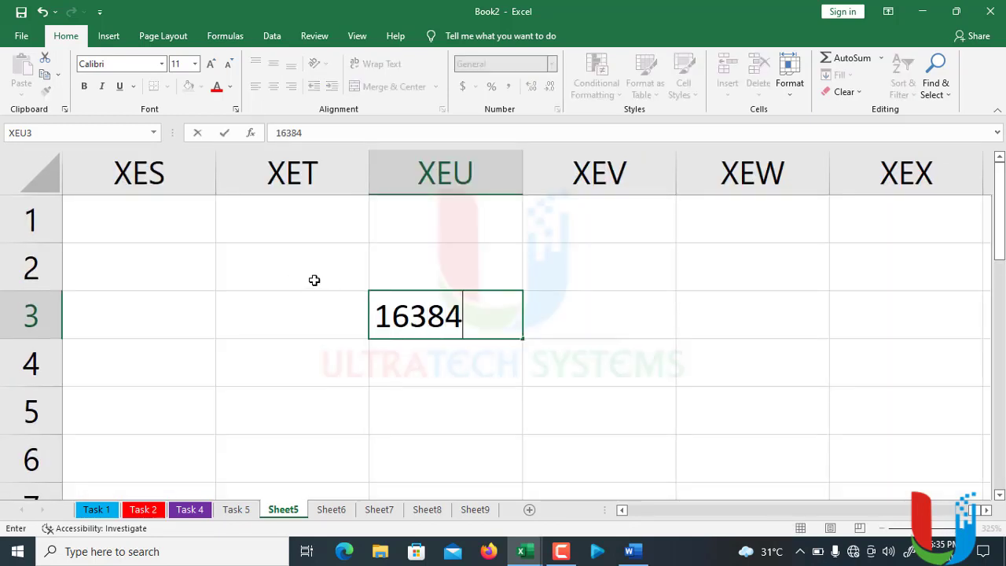
{"action": "key", "text": "Return"}
Move down column XEL from row 1, then jump to the worksheet's last row to examine the row numbering
{"action": "scroll", "coordinate": [323, 333], "scroll_direction": "down", "scroll_amount": 8, "text": "ctrl"}
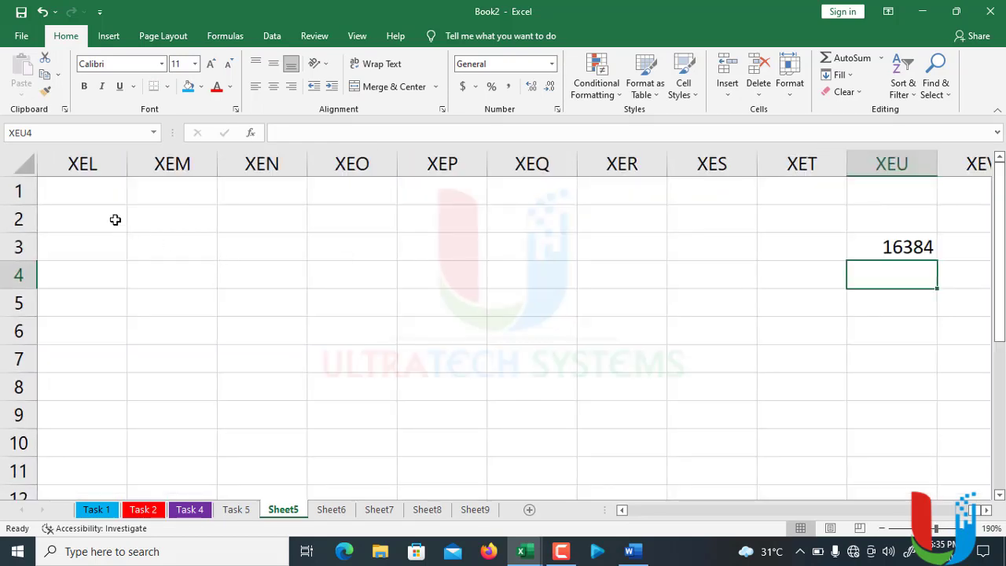
{"action": "left_click", "coordinate": [77, 201]}
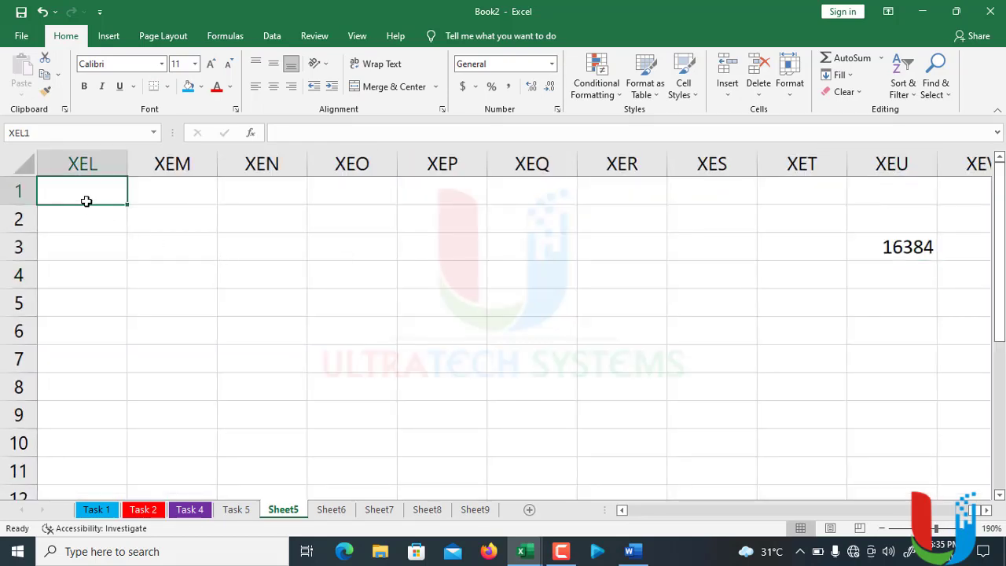
{"action": "key", "text": "Down"}
{"action": "key", "text": "Down"}
{"action": "key", "text": "Down"}
{"action": "key", "text": "Down"}
{"action": "key", "text": "Down"}
{"action": "key", "text": "Down"}
{"action": "key", "text": "Down"}
{"action": "key", "text": "Down"}
{"action": "key", "text": "Down"}
{"action": "key", "text": "Down"}
{"action": "key", "text": "Down"}
{"action": "key", "text": "Down"}
{"action": "key", "text": "Down"}
{"action": "key", "text": "Down"}
{"action": "key", "text": "Down"}
{"action": "key", "text": "Down"}
{"action": "key", "text": "Down"}
{"action": "key", "text": "Down"}
{"action": "key", "text": "Down"}
{"action": "key", "text": "Down"}
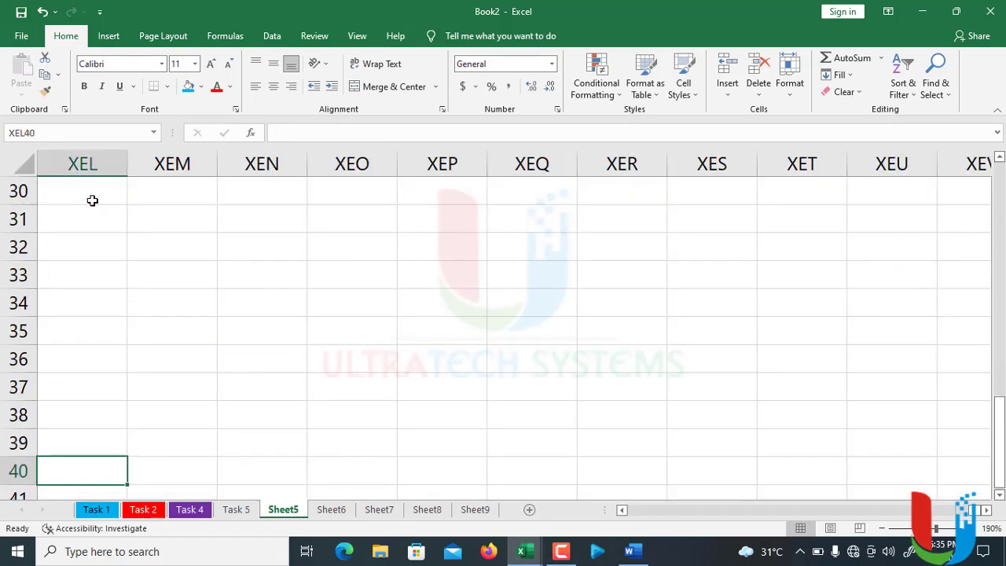
{"action": "key", "text": "Down"}
{"action": "key", "text": "Down"}
{"action": "key", "text": "Down"}
{"action": "key", "text": "Down"}
{"action": "key", "text": "Down"}
{"action": "key", "text": "Down"}
{"action": "key", "text": "Down"}
{"action": "key", "text": "Down"}
{"action": "key", "text": "Down"}
{"action": "key", "text": "Down"}
{"action": "key", "text": "Down"}
{"action": "key", "text": "Down"}
{"action": "key", "text": "Down"}
{"action": "key", "text": "Down"}
{"action": "key", "text": "Down"}
{"action": "key", "text": "Down"}
{"action": "key", "text": "Down"}
{"action": "key", "text": "Down"}
{"action": "key", "text": "Down"}
{"action": "key", "text": "Down"}
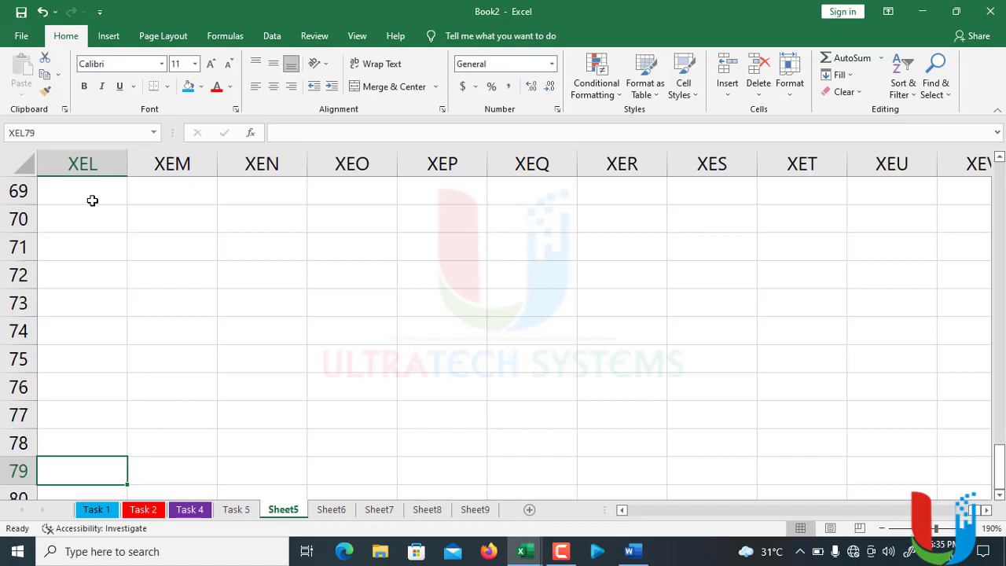
{"action": "key", "text": "ctrl+Down"}
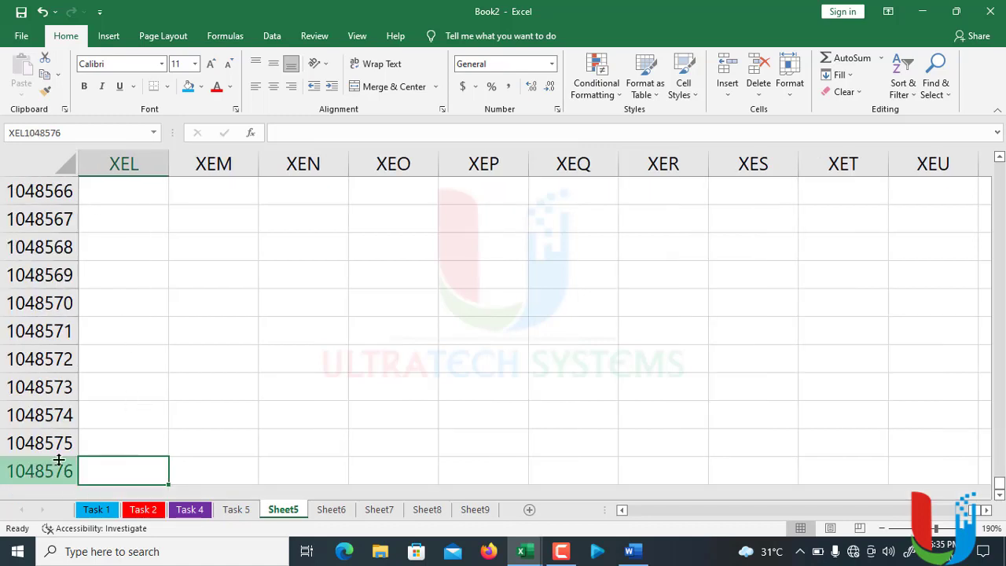
{"action": "scroll", "coordinate": [271, 383], "scroll_direction": "down", "scroll_amount": 2, "text": "ctrl"}
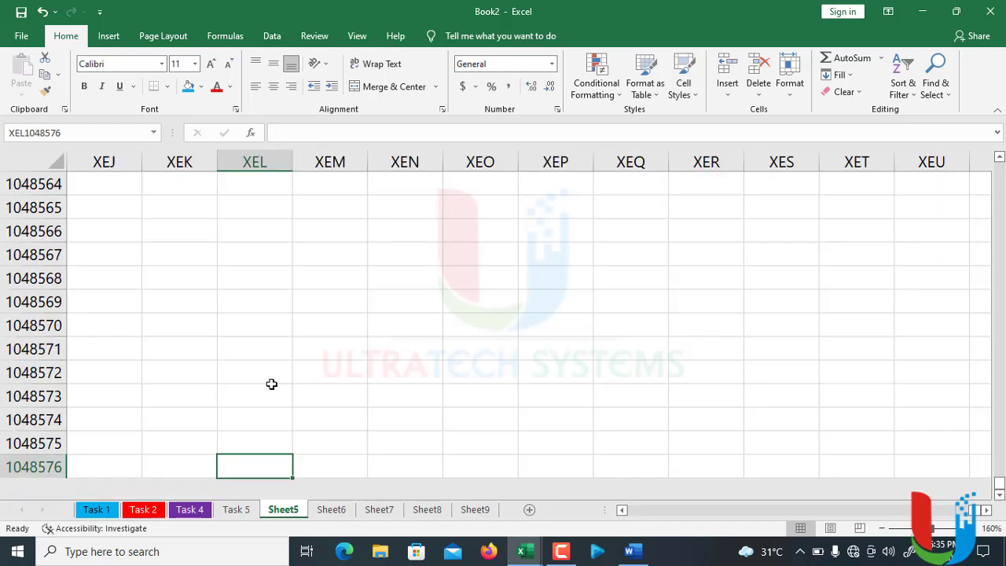
Enter the sample range address A1:A5 in C7 below the cell addresses, and select the range A1:A5 to illustrate it
{"action": "key", "text": "ctrl+Home"}
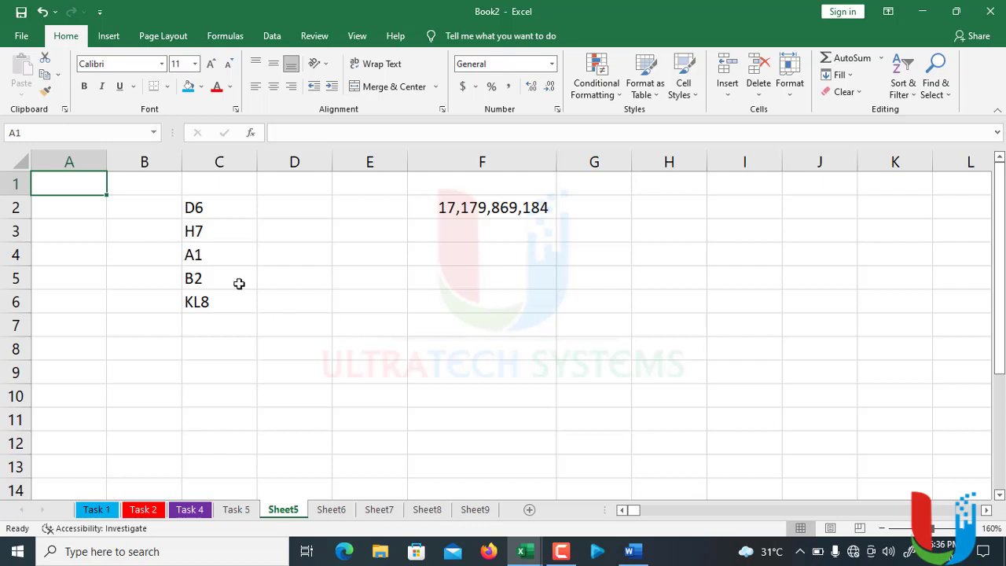
{"action": "left_click_drag", "start_coordinate": [208, 209], "coordinate": [216, 301]}
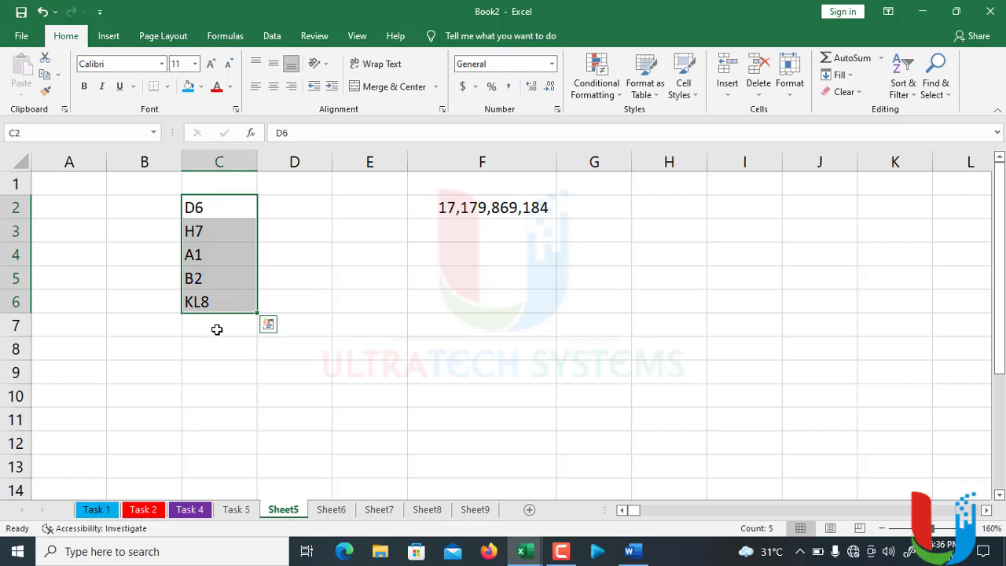
{"action": "left_click", "coordinate": [216, 328]}
{"action": "type", "text": "A1:"}
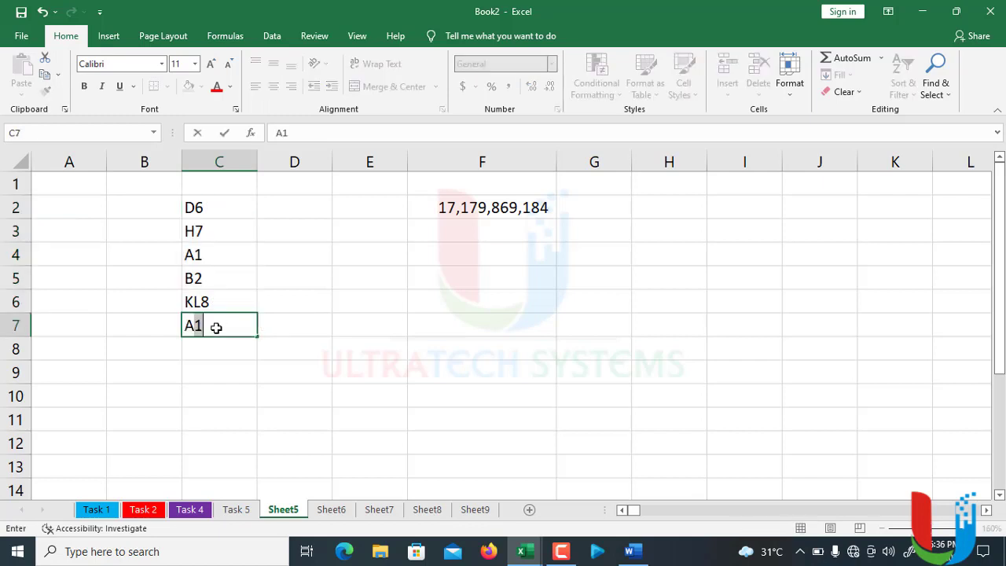
{"action": "type", "text": "A5"}
{"action": "key", "text": "Return"}
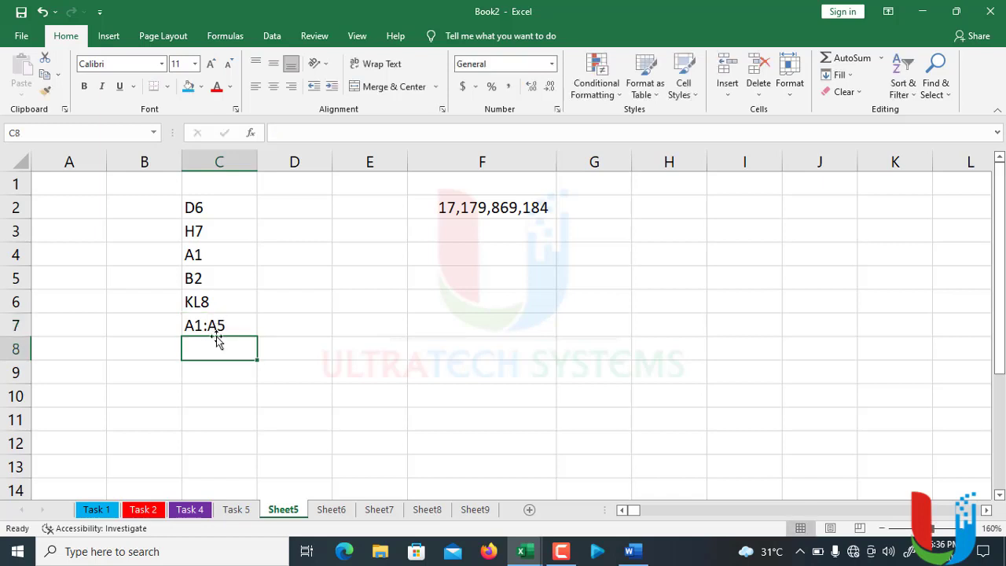
{"action": "left_click", "coordinate": [218, 331]}
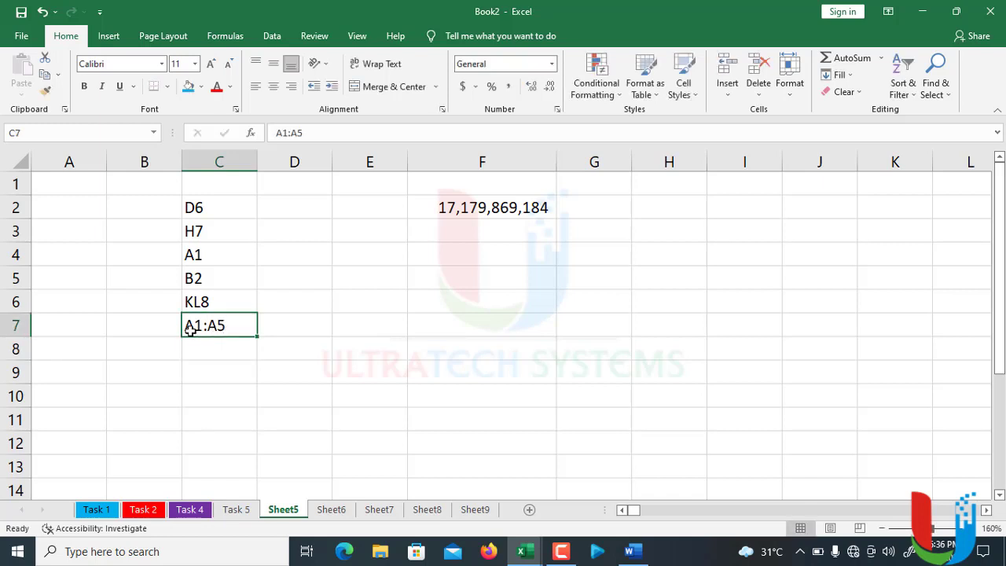
{"action": "left_click_drag", "start_coordinate": [64, 180], "coordinate": [60, 272]}
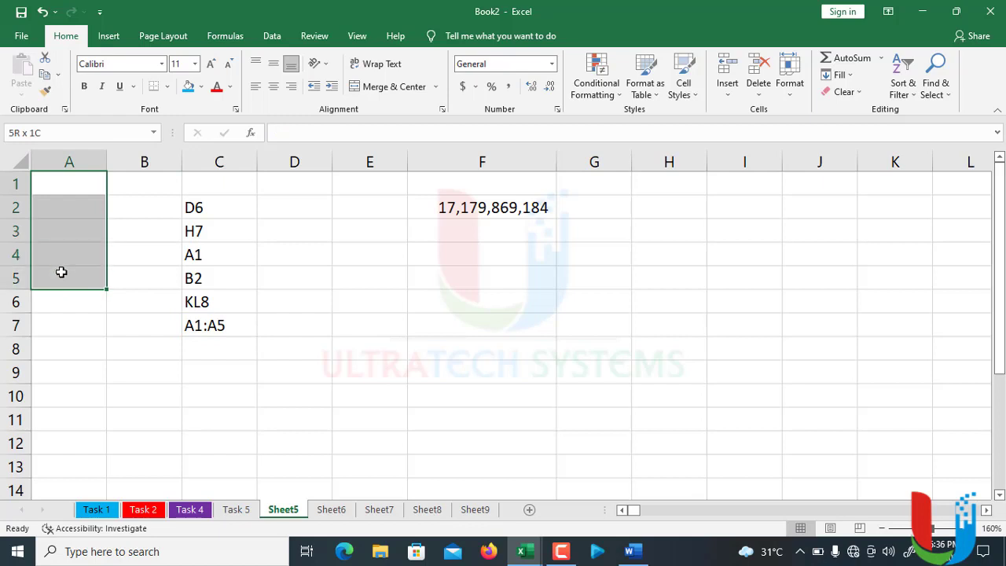
Enter the sample range address G5:L300 in cell C8
{"action": "left_click", "coordinate": [222, 352]}
{"action": "type", "text": "G"}
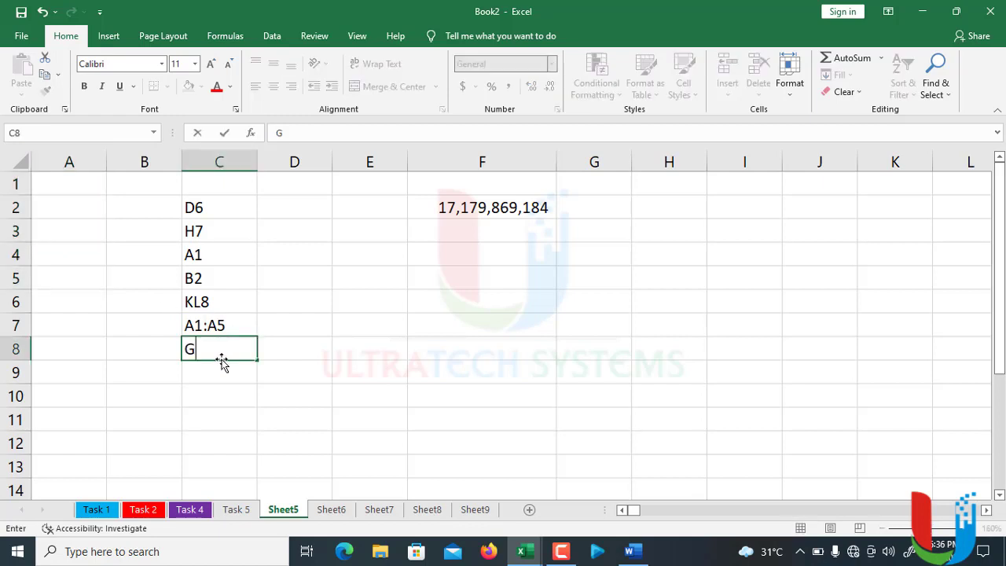
{"action": "type", "text": "5:L300"}
{"action": "key", "text": "Return"}
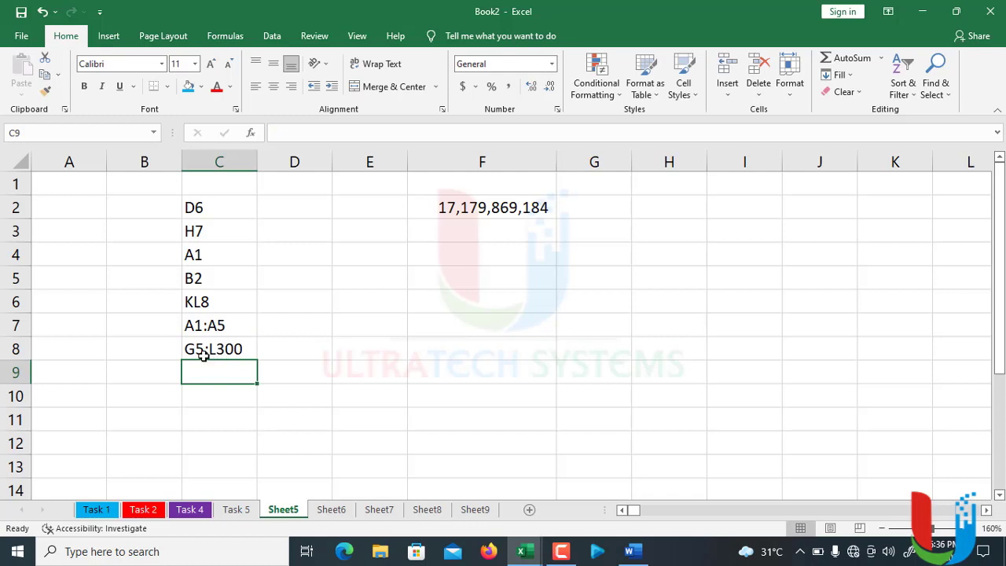
{"action": "left_click", "coordinate": [206, 344]}
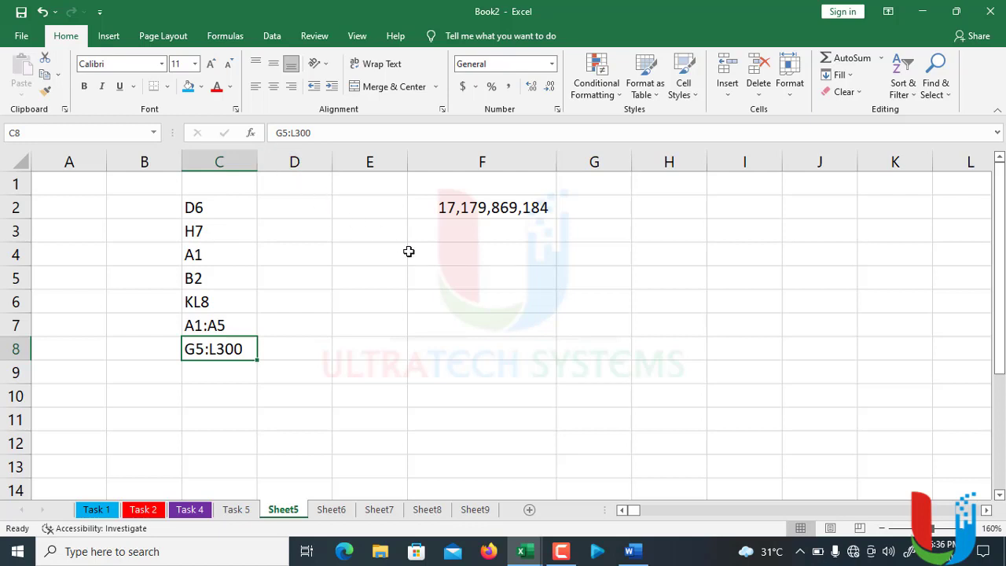
{"action": "left_click", "coordinate": [383, 218]}
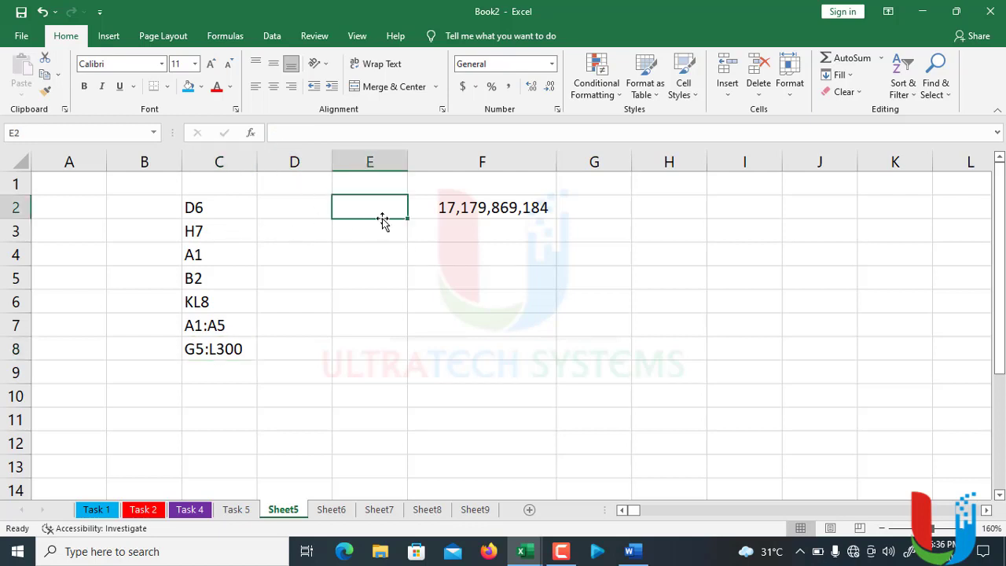
{"action": "left_click", "coordinate": [367, 276]}
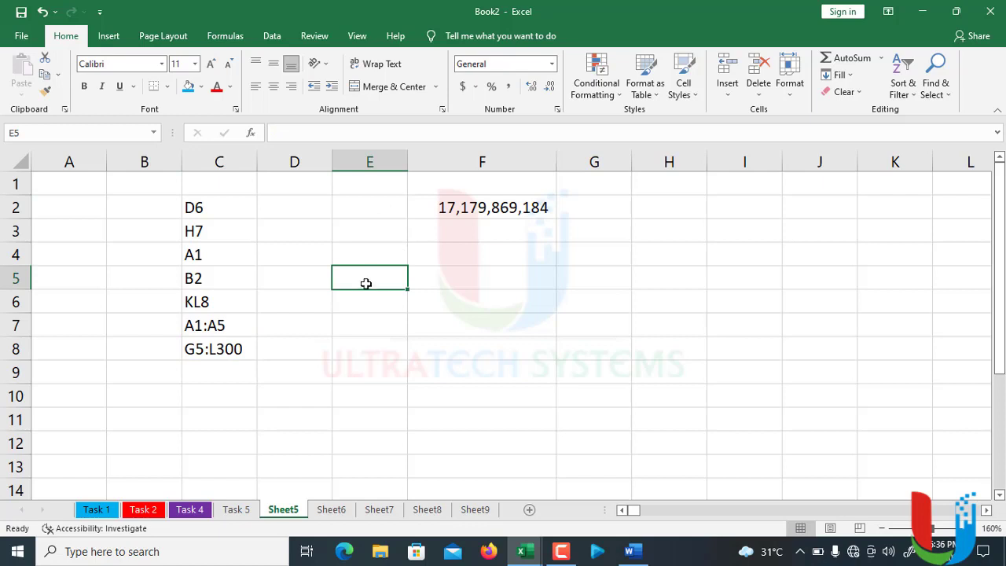
{"action": "left_click", "coordinate": [682, 268]}
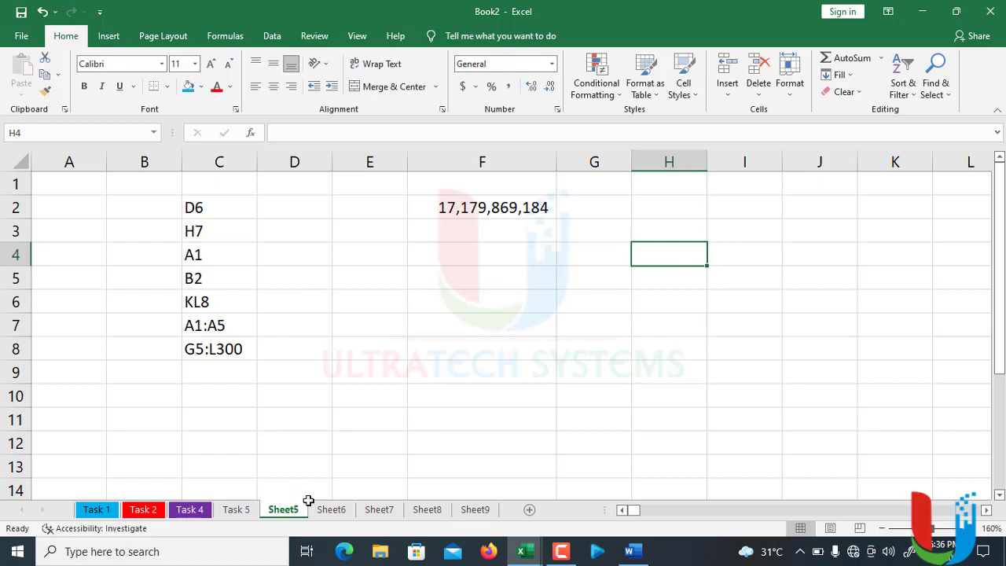
Switch to the Exercise 1 - Excel Windows Components workbook and select the "6. NAME BOX" entry in the component list
{"action": "left_click", "coordinate": [521, 551]}
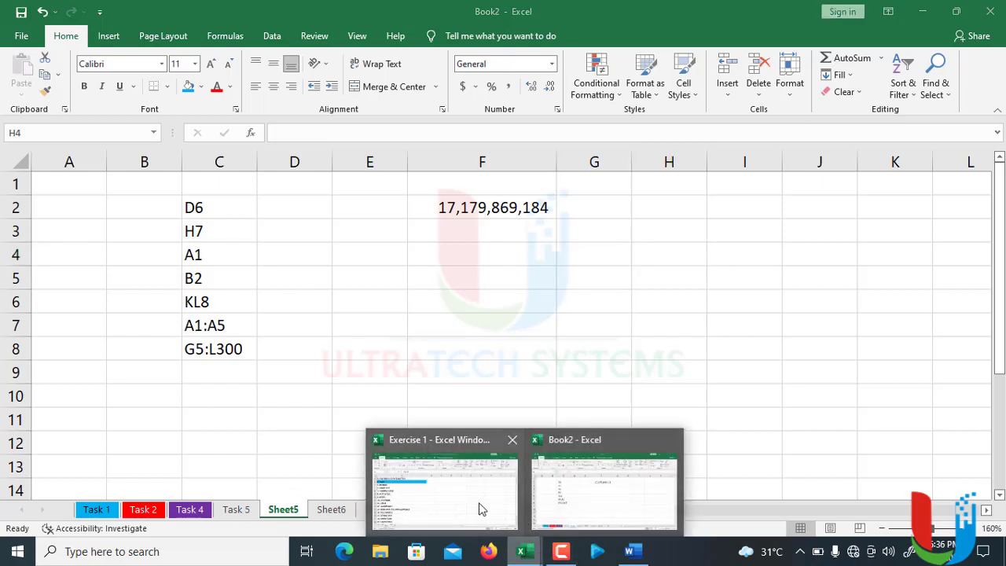
{"action": "left_click", "coordinate": [471, 497]}
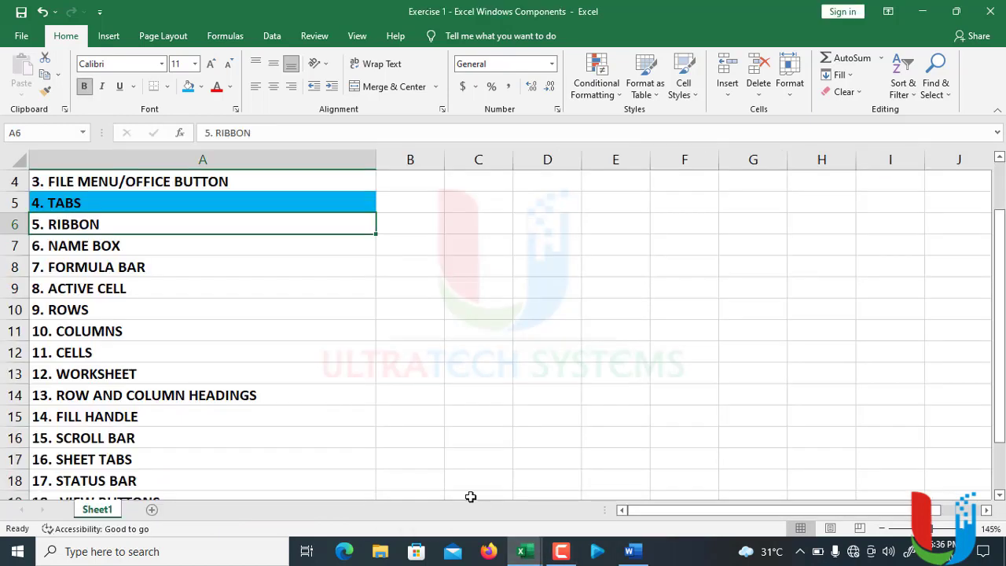
{"action": "left_click", "coordinate": [89, 245]}
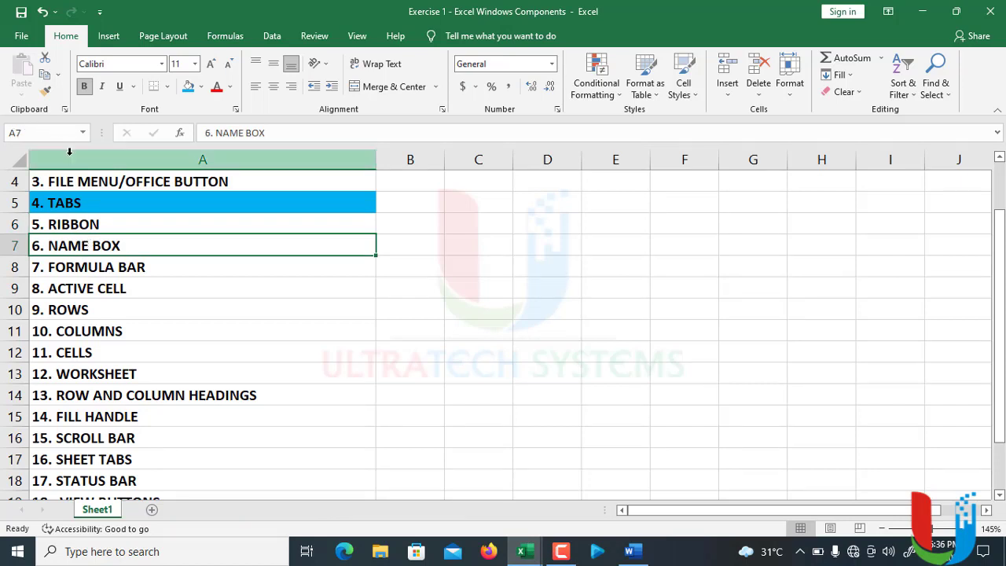
{"action": "scroll", "coordinate": [71, 158], "scroll_direction": "up", "scroll_amount": 1}
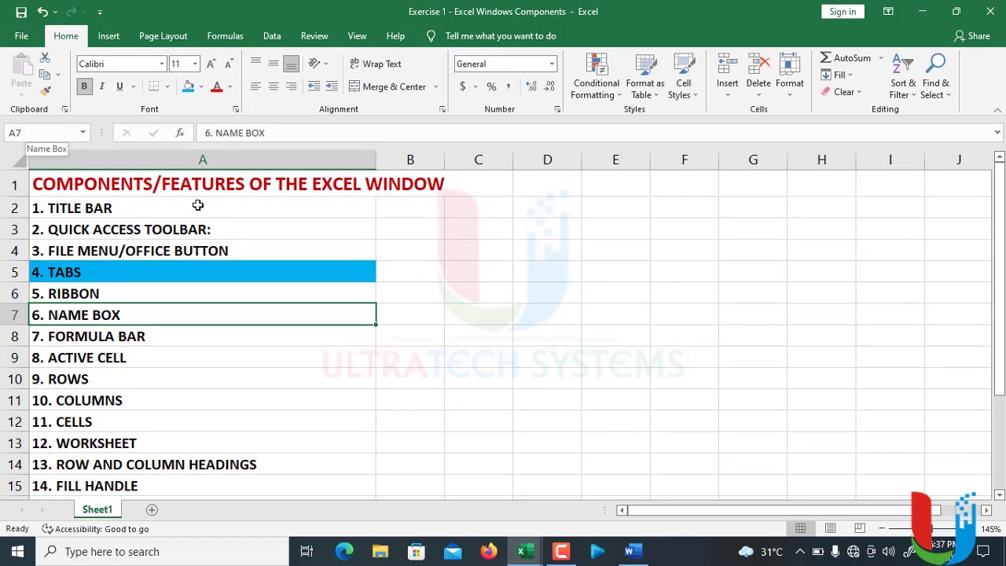
Select cells C4, G3 and C11 and the range C3:E8 to examine how the Name Box identifies each selection
{"action": "left_click", "coordinate": [467, 249]}
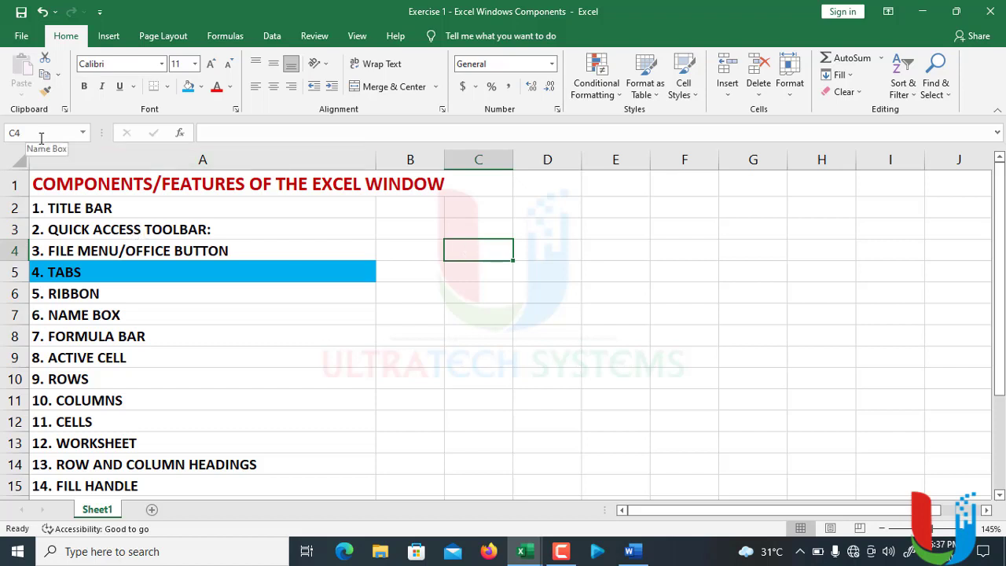
{"action": "left_click", "coordinate": [741, 228]}
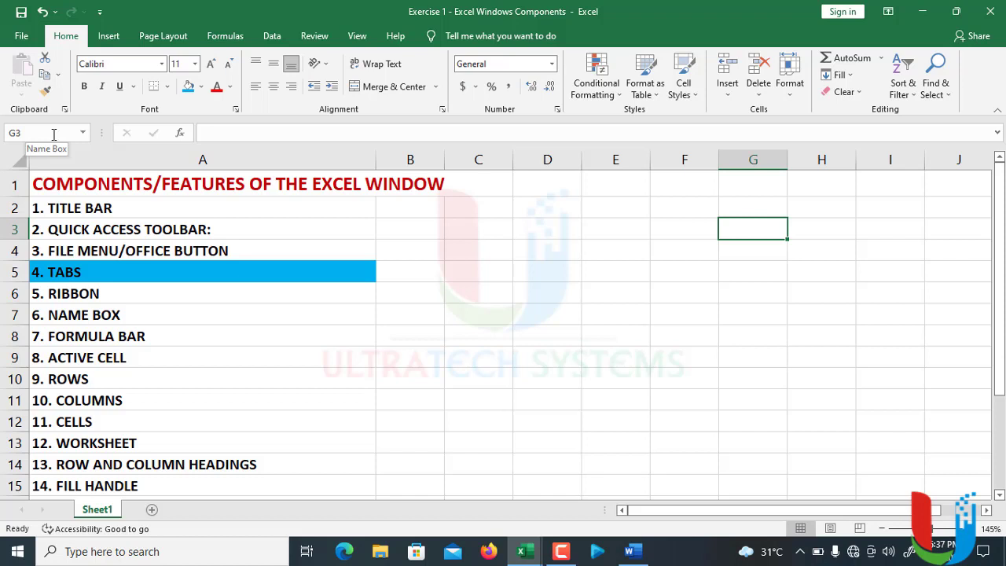
{"action": "left_click", "coordinate": [507, 403]}
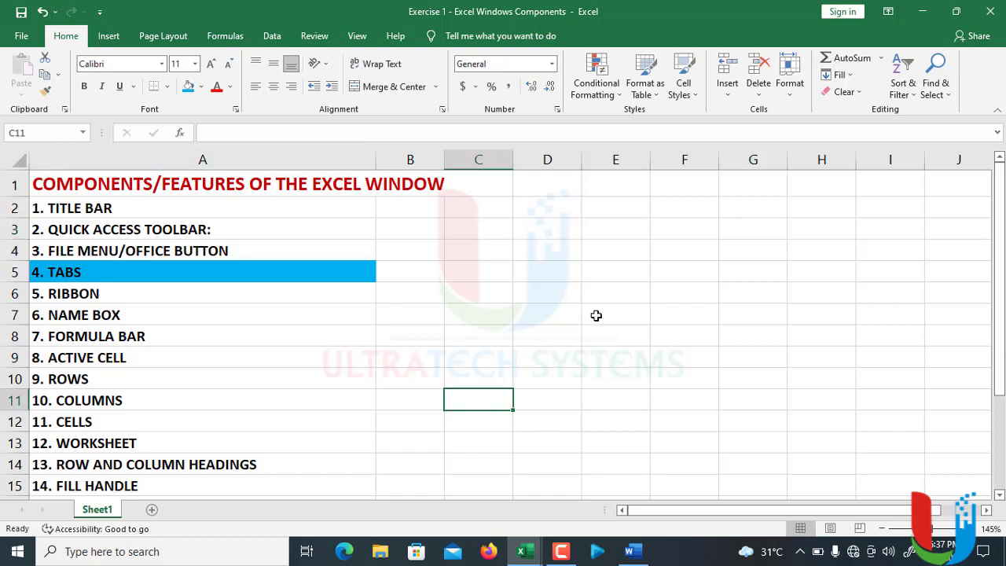
{"action": "left_click_drag", "start_coordinate": [479, 234], "coordinate": [618, 330]}
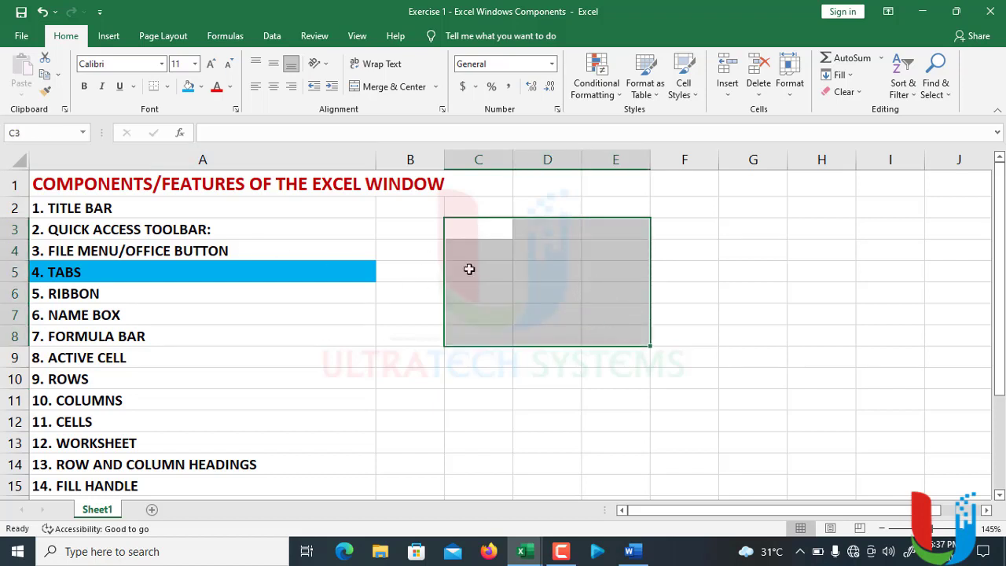
{"action": "left_click", "coordinate": [507, 244]}
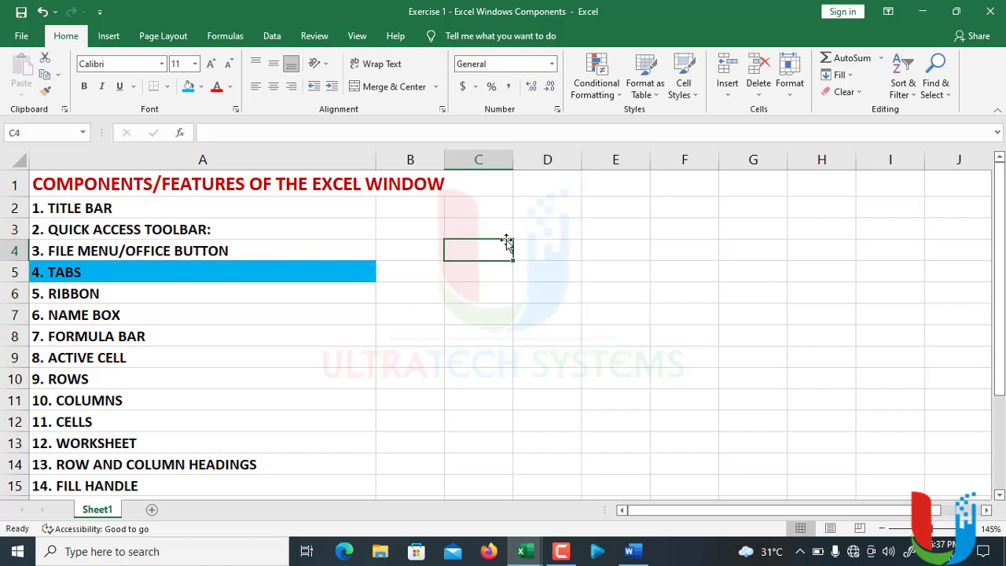
{"action": "left_click_drag", "start_coordinate": [487, 229], "coordinate": [610, 338]}
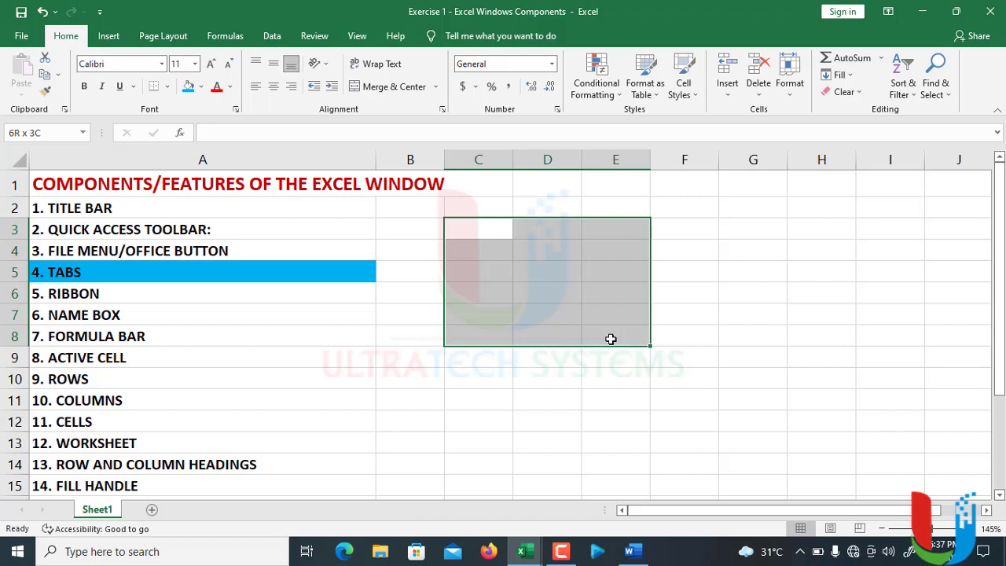
Jump to cell D300 by entering its address in the Name Box
{"action": "left_click_drag", "start_coordinate": [611, 338], "coordinate": [611, 338]}
{"action": "left_click", "coordinate": [574, 229]}
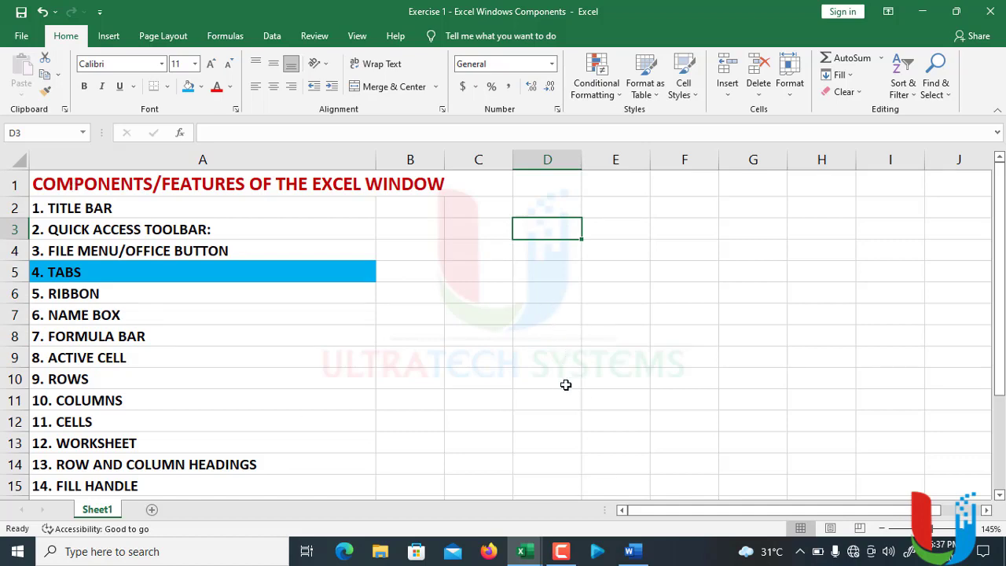
{"action": "scroll", "coordinate": [537, 249], "scroll_direction": "down", "scroll_amount": 3}
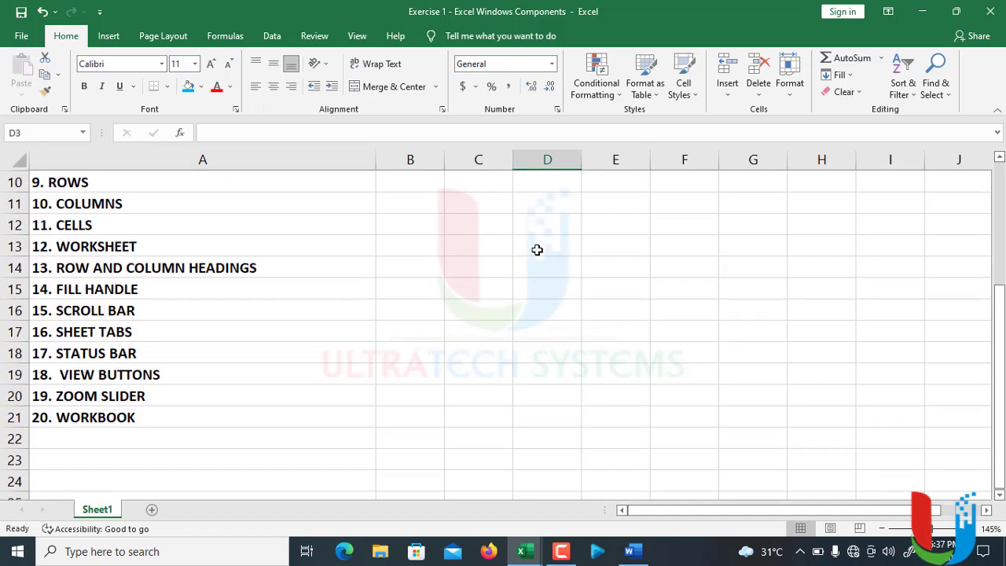
{"action": "scroll", "coordinate": [537, 249], "scroll_direction": "up", "scroll_amount": 3}
{"action": "left_click", "coordinate": [46, 128]}
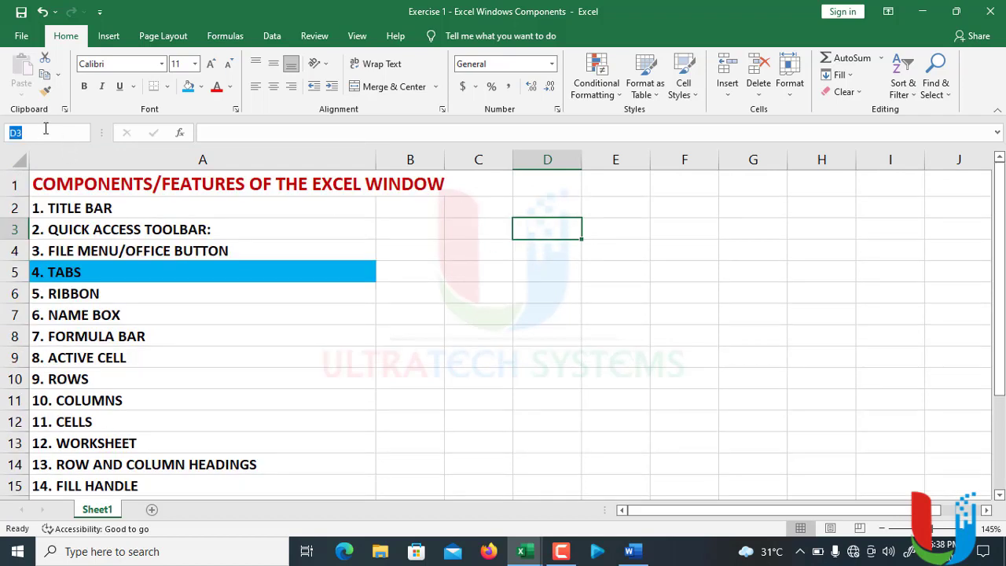
{"action": "type", "text": "D300"}
{"action": "key", "text": "Return"}
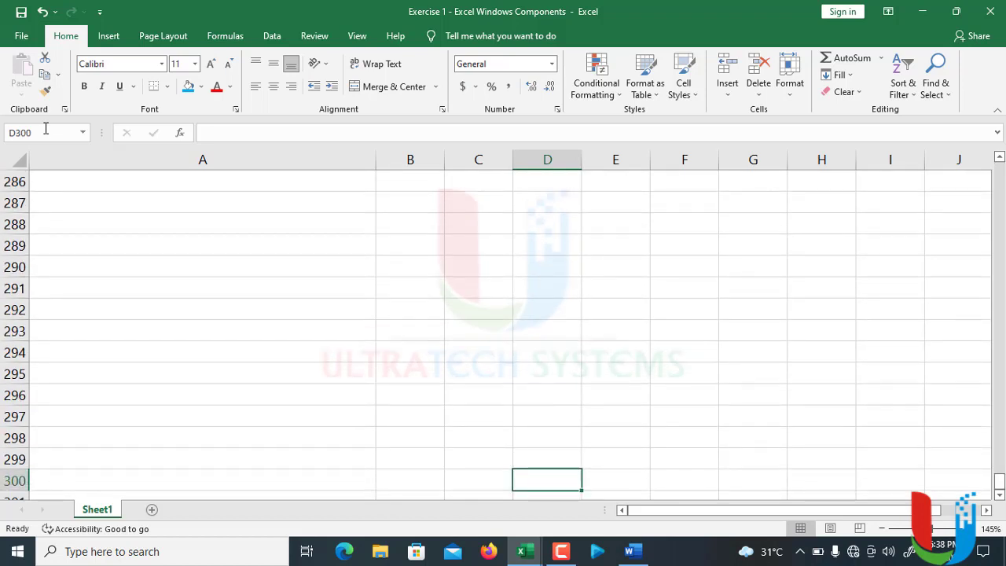
Jump to the distant cell XY50000 by entering its address in the Name Box
{"action": "left_click", "coordinate": [51, 137]}
{"action": "type", "text": "XY50000"}
{"action": "key", "text": "Return"}
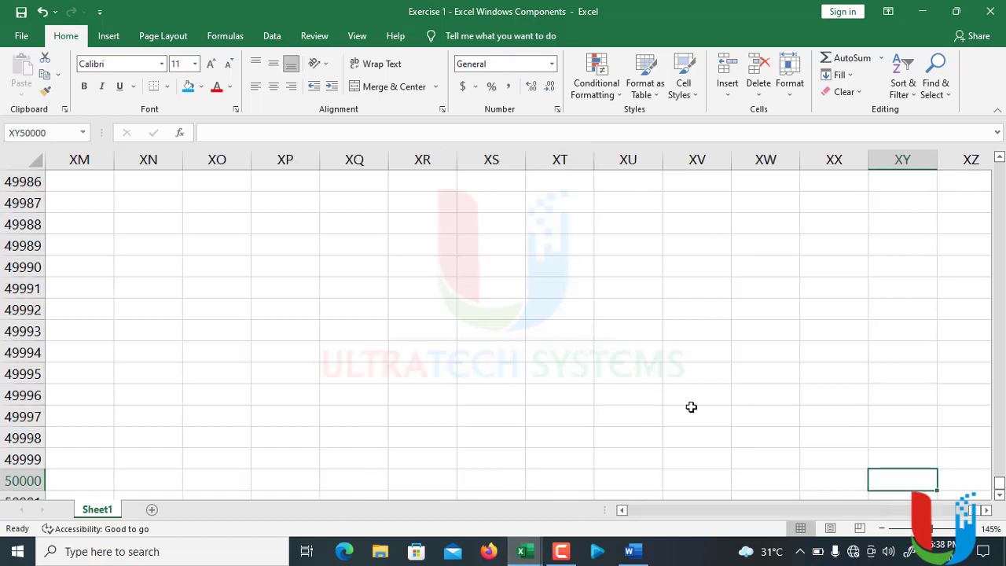
Jump back to cell C7 through the Name Box, and go to the "6. NAME BOX" entry at the start of that row
{"action": "left_click", "coordinate": [65, 134]}
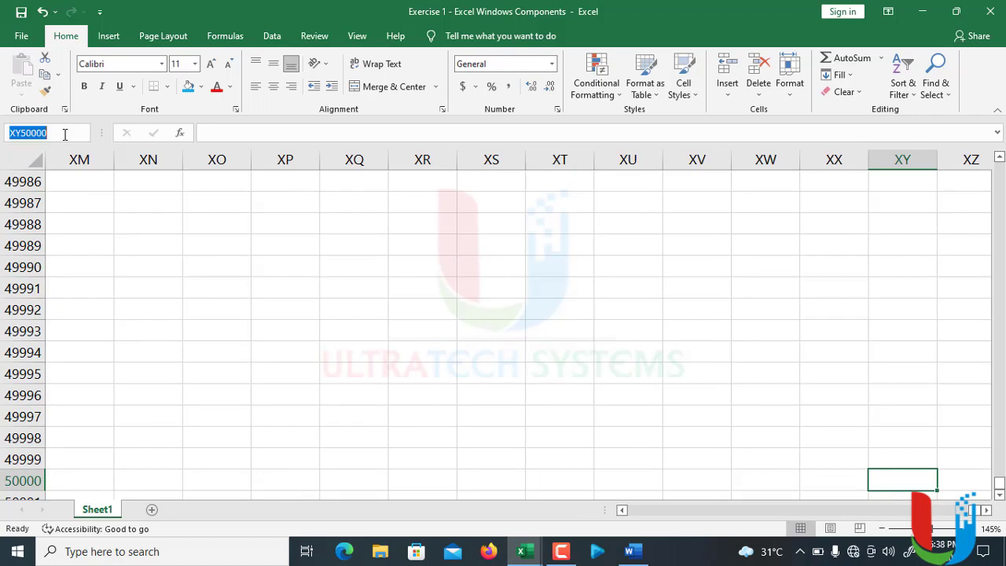
{"action": "type", "text": "C7"}
{"action": "key", "text": "Return"}
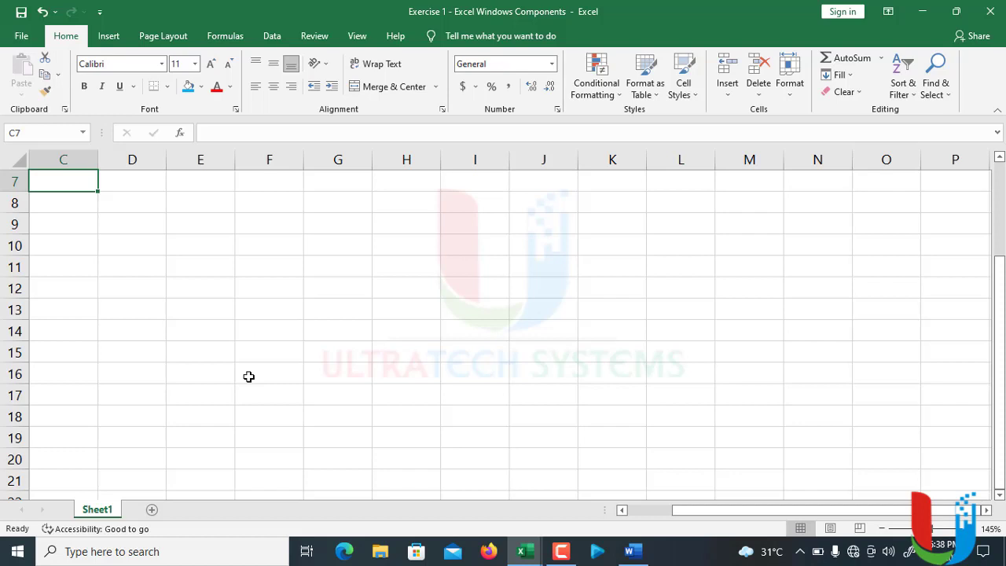
{"action": "key", "text": "Home"}
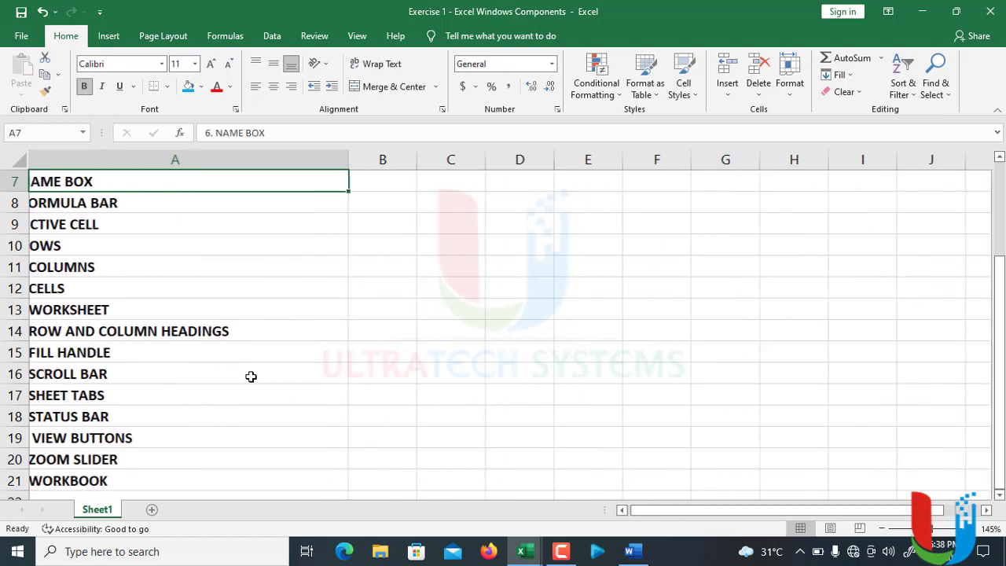
{"action": "scroll", "coordinate": [255, 333], "scroll_direction": "up", "scroll_amount": 2}
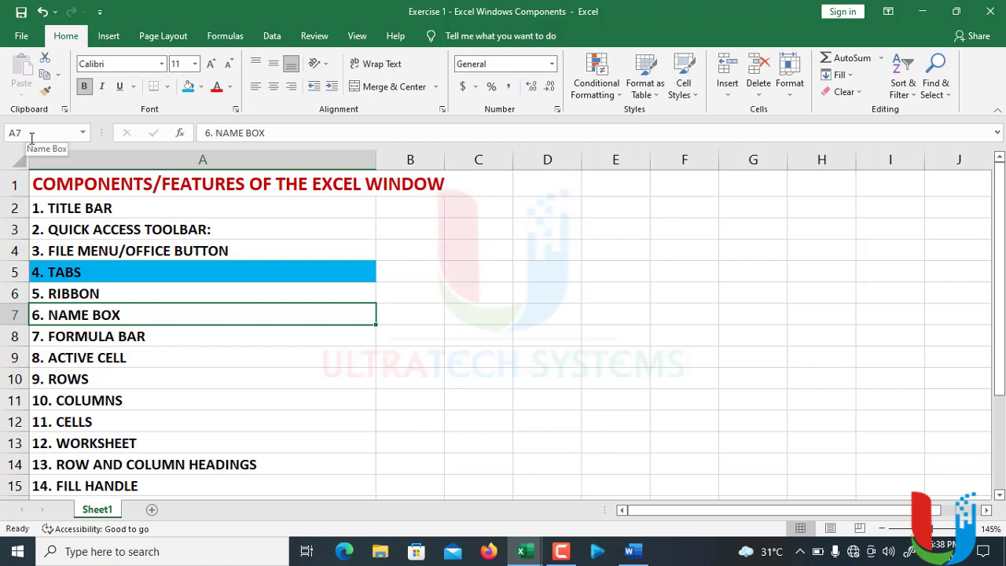
Assign the name Doc to cell E2 through the Name Box
{"action": "left_click", "coordinate": [510, 202]}
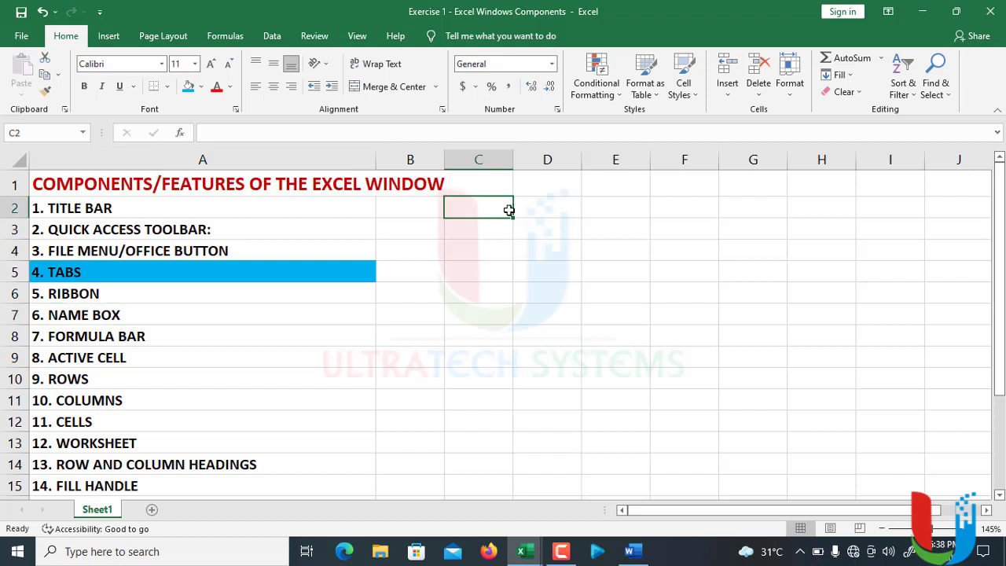
{"action": "left_click", "coordinate": [521, 249]}
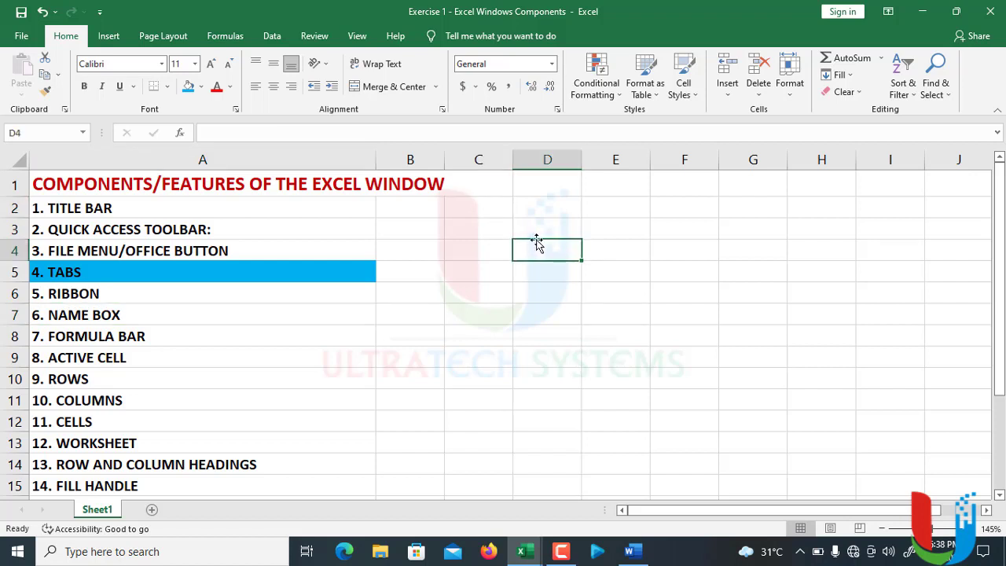
{"action": "left_click", "coordinate": [541, 222]}
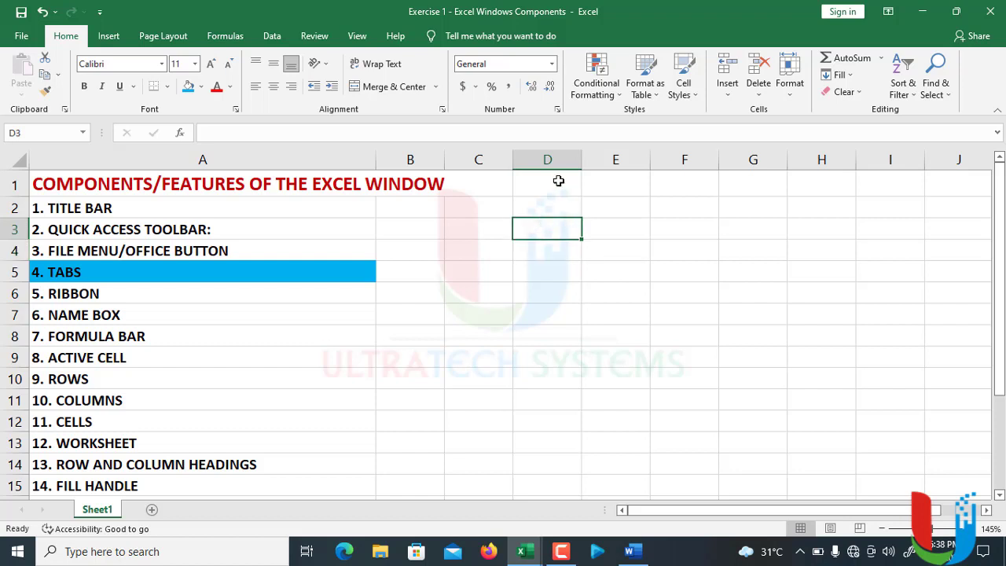
{"action": "left_click", "coordinate": [611, 204]}
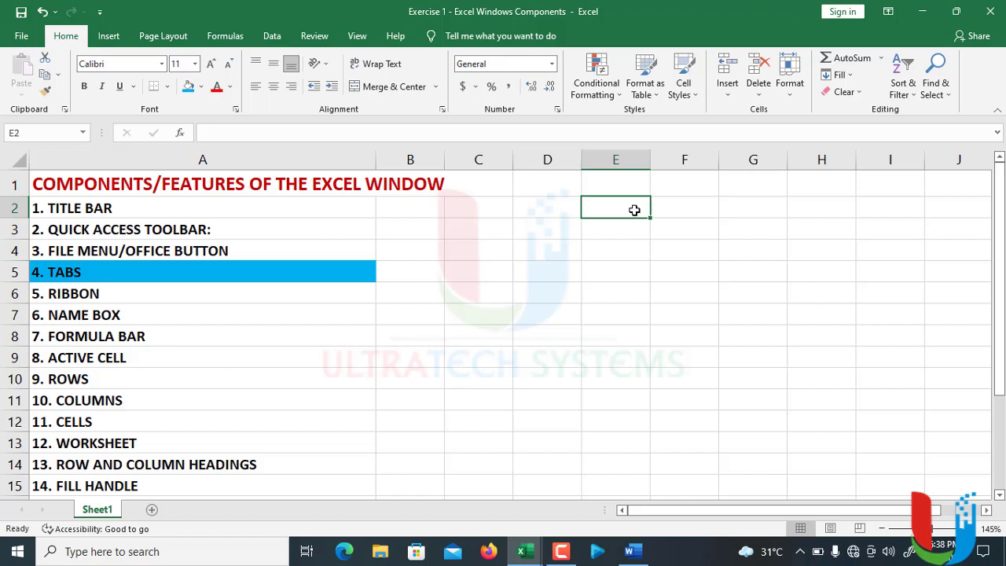
{"action": "left_click", "coordinate": [60, 138]}
{"action": "type", "text": "octor"}
{"action": "key", "text": "BackSpace"}
{"action": "key", "text": "BackSpace"}
{"action": "key", "text": "BackSpace"}
{"action": "key", "text": "BackSpace"}
{"action": "key", "text": "BackSpace"}
{"action": "type", "text": "Doc"}
{"action": "key", "text": "Return"}
Select cell E3 and the renamed cell E2 to compare how the Name Box identifies them
{"action": "left_click", "coordinate": [553, 391]}
{"action": "left_click", "coordinate": [611, 212]}
{"action": "left_click", "coordinate": [615, 232]}
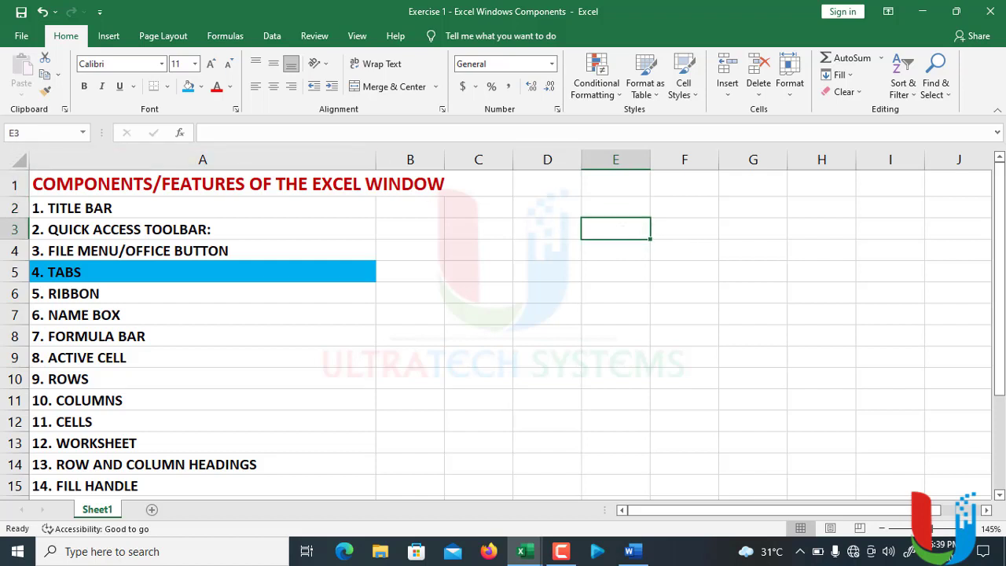
{"action": "left_click", "coordinate": [603, 211]}
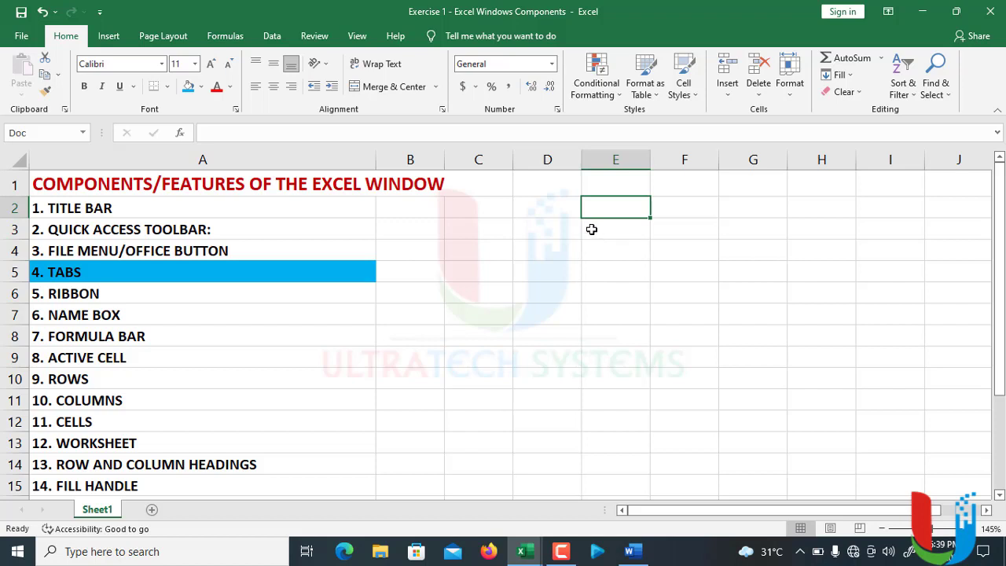
Undo the name definition for cell E2 and select cell B2
{"action": "key", "text": "ctrl+z"}
{"action": "left_click", "coordinate": [421, 250]}
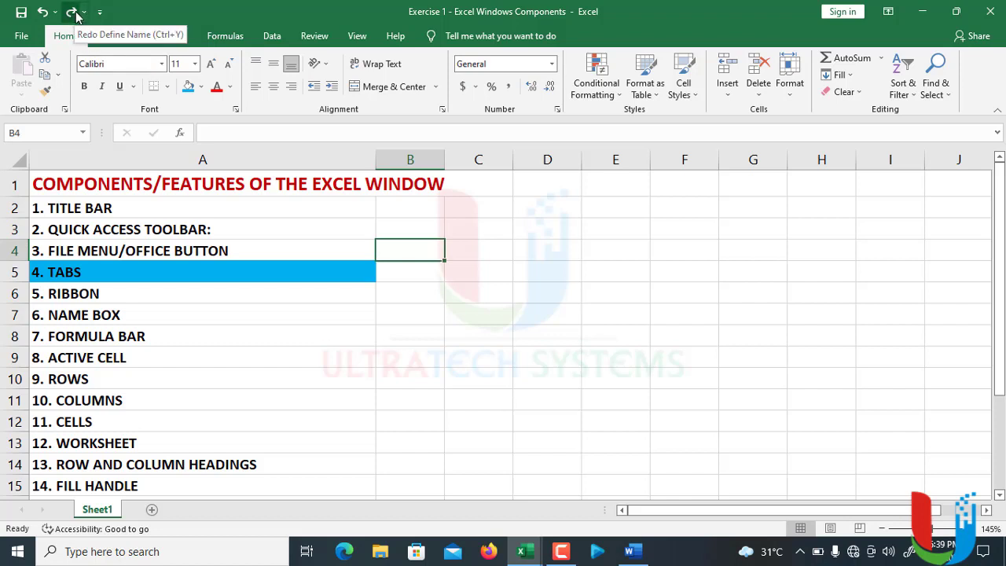
{"action": "left_click", "coordinate": [426, 188]}
{"action": "left_click", "coordinate": [419, 214]}
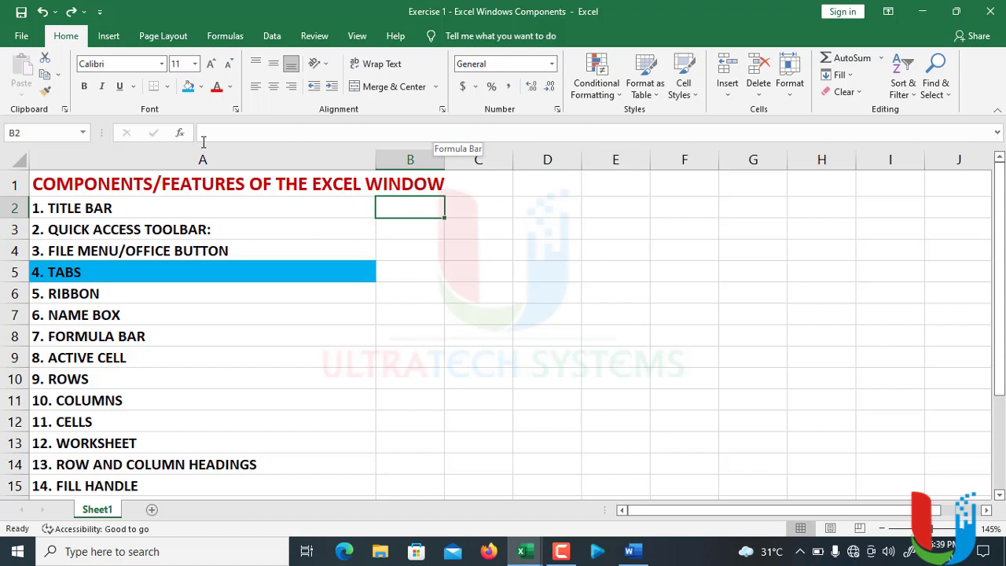
Enter the text TOTALITARIANSIM in cell D2 through the formula bar
{"action": "left_click", "coordinate": [501, 223]}
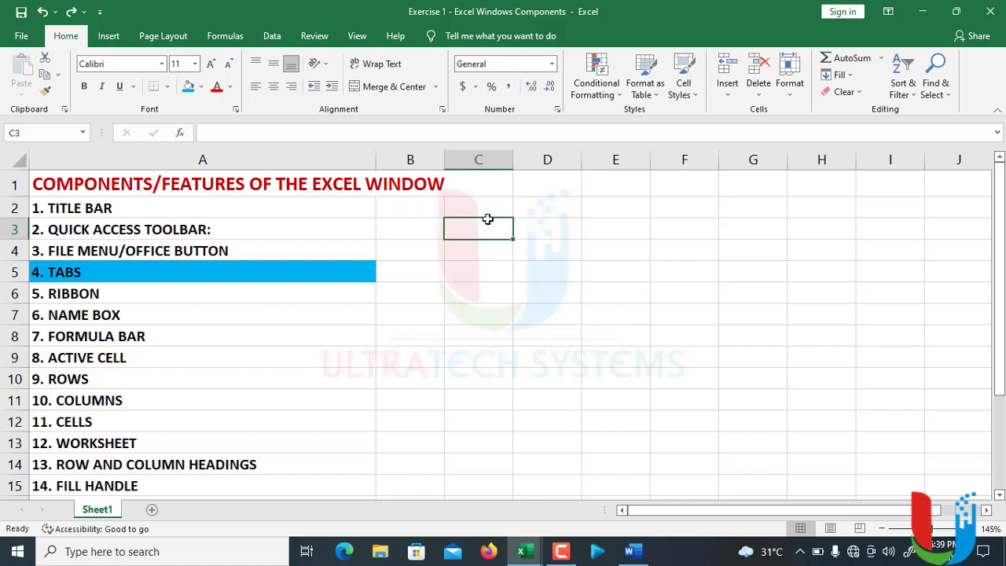
{"action": "left_click", "coordinate": [481, 209]}
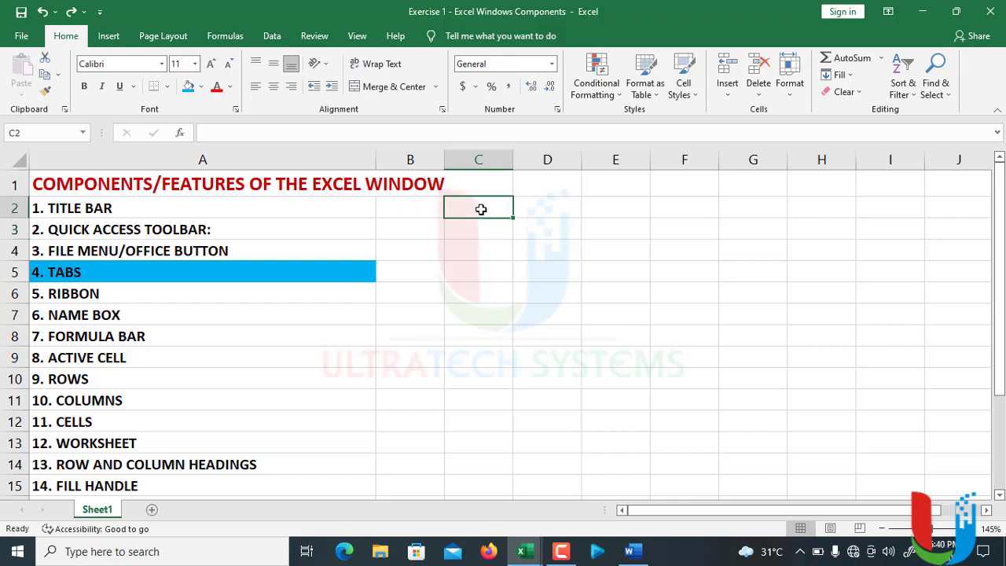
{"action": "left_click", "coordinate": [550, 214]}
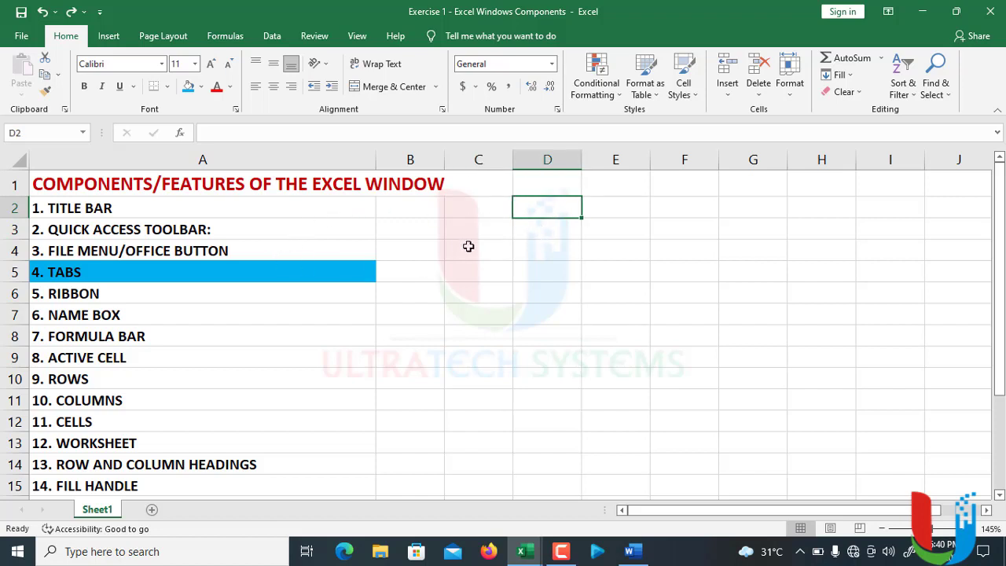
{"action": "left_click", "coordinate": [415, 139]}
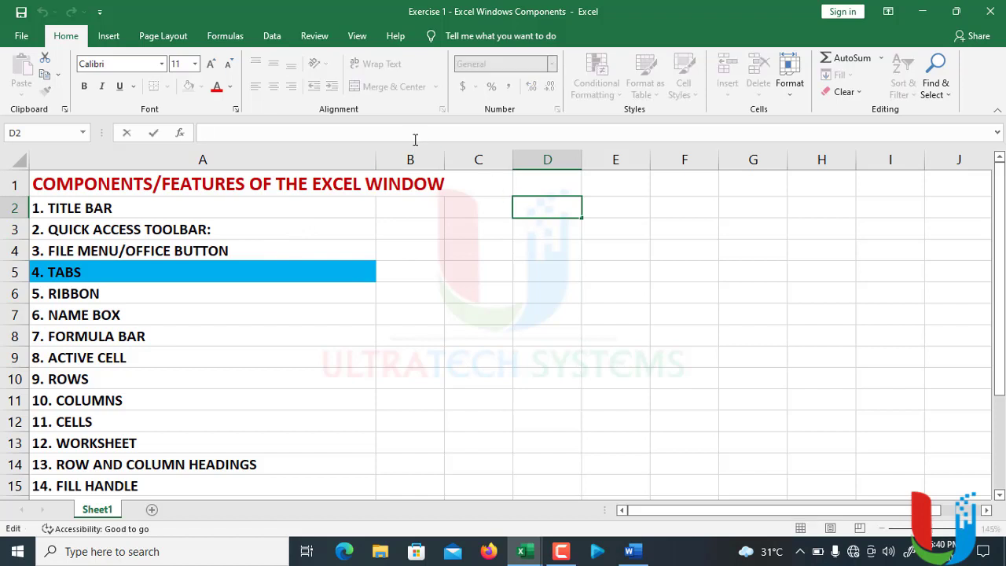
{"action": "type", "text": "TOTALITAR"}
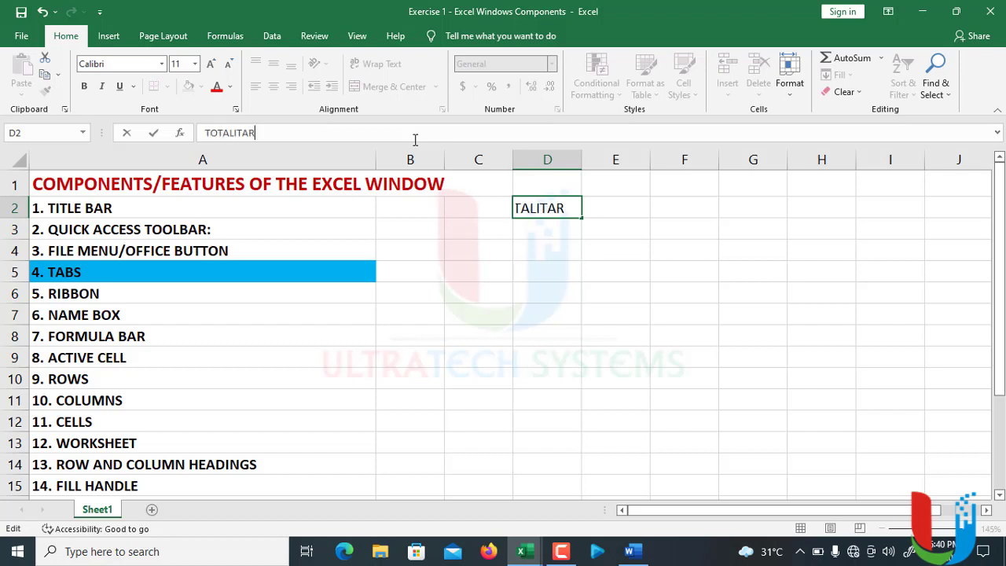
{"action": "type", "text": "IANSIM"}
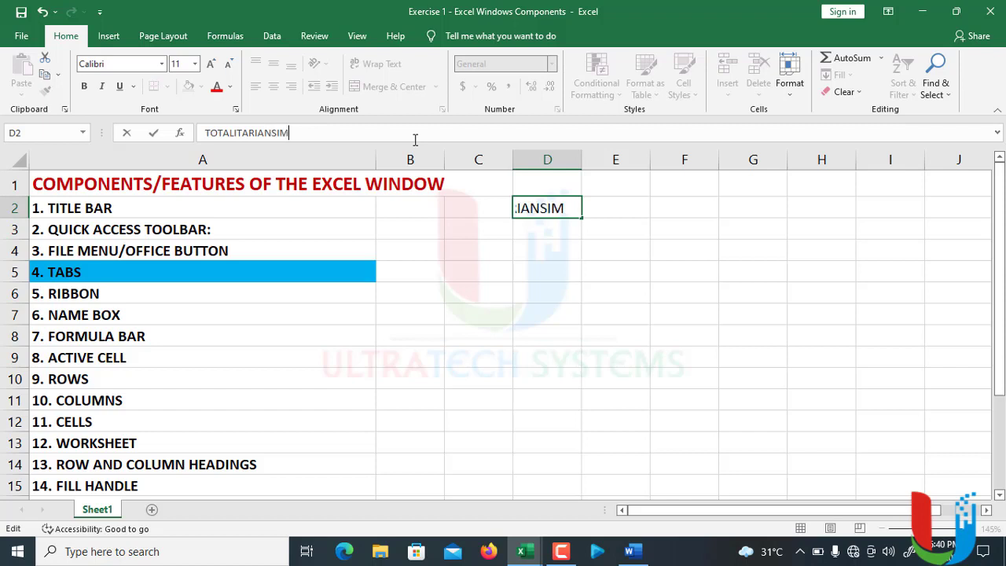
{"action": "key", "text": "Return"}
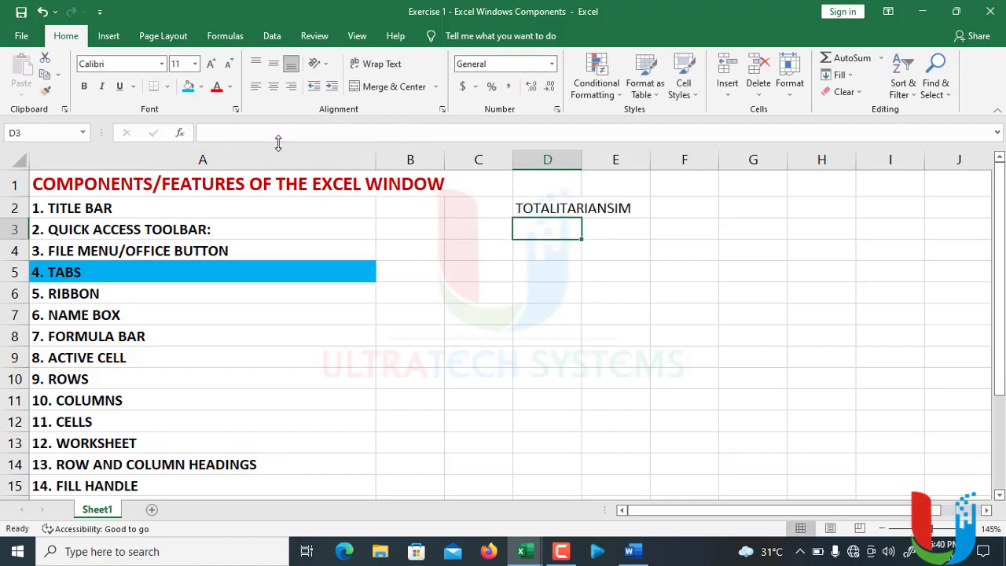
Enter the text EUPHEMISM directly in cell D3
{"action": "type", "text": "E"}
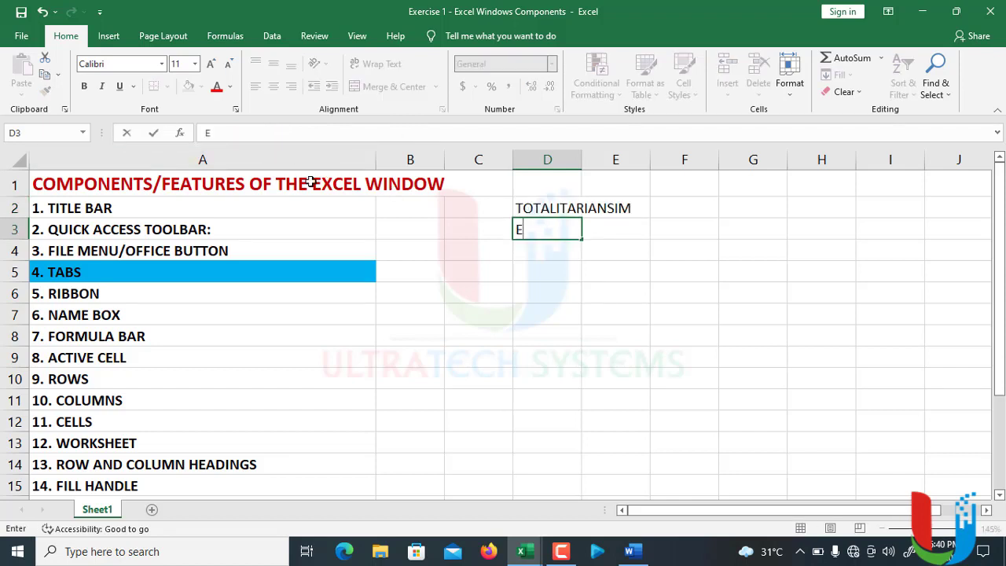
{"action": "type", "text": "UPHEMIS"}
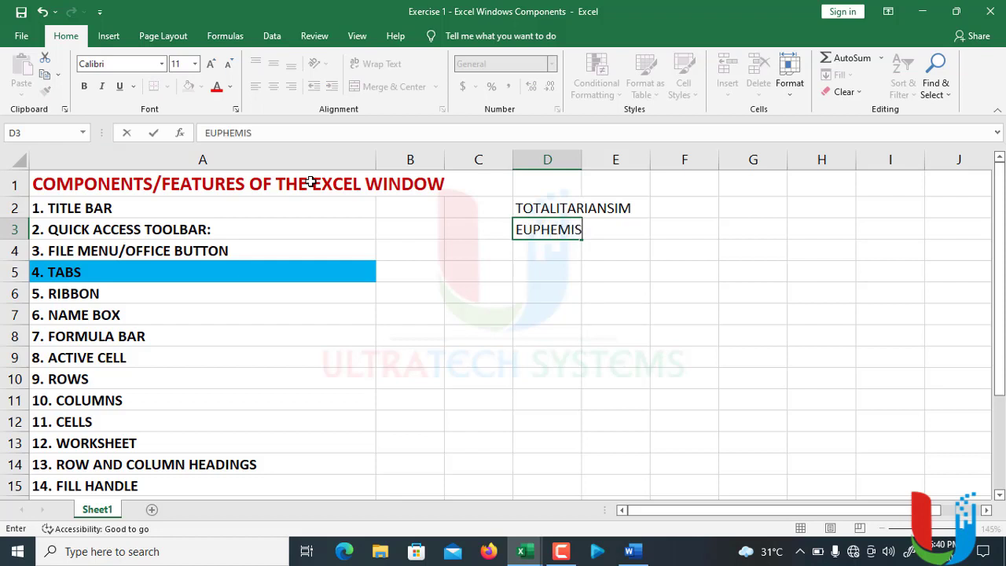
{"action": "type", "text": "M"}
{"action": "key", "text": "Return"}
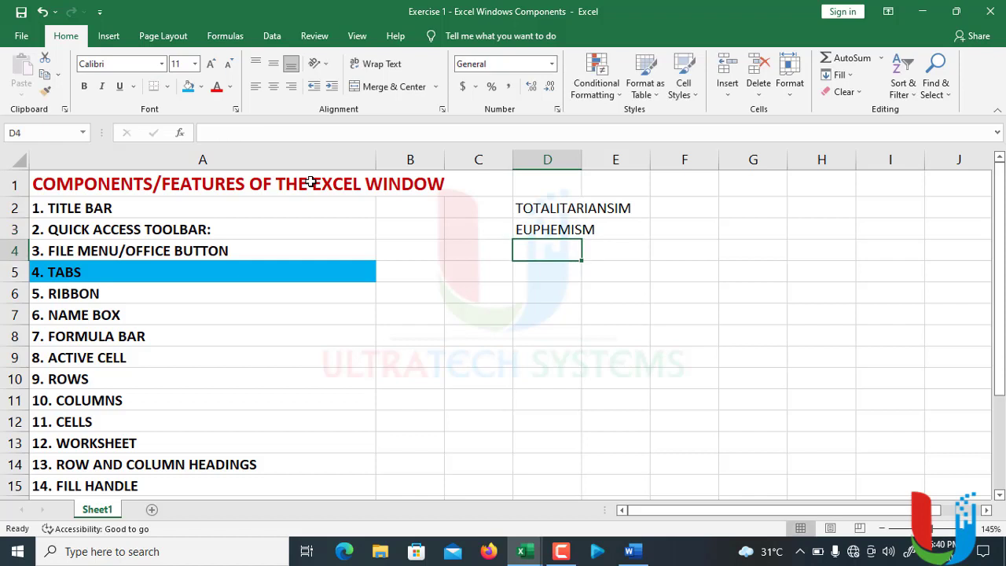
Enter FG in cell E2, beside the long text in D2
{"action": "left_click", "coordinate": [572, 230]}
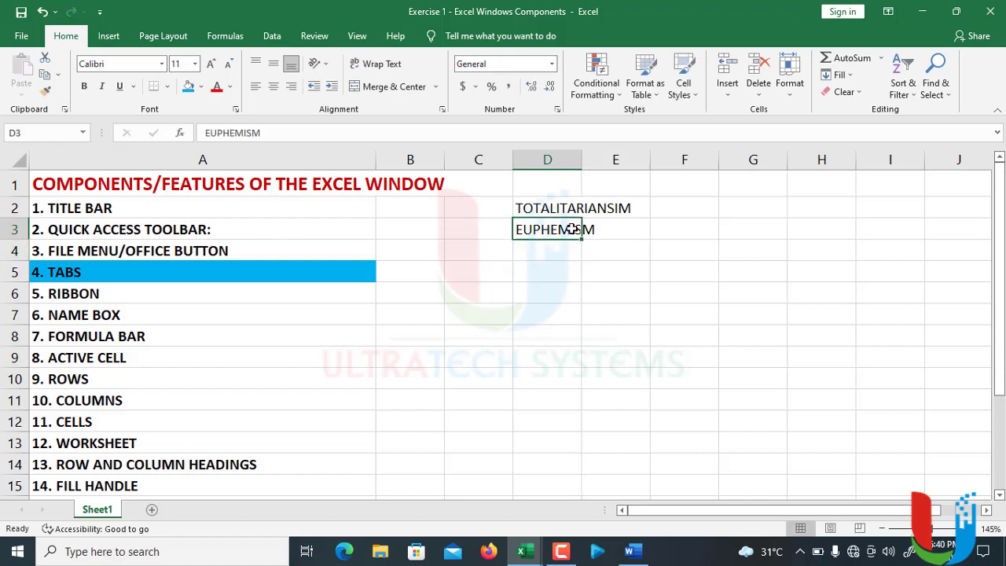
{"action": "left_click", "coordinate": [633, 207]}
{"action": "type", "text": "FG"}
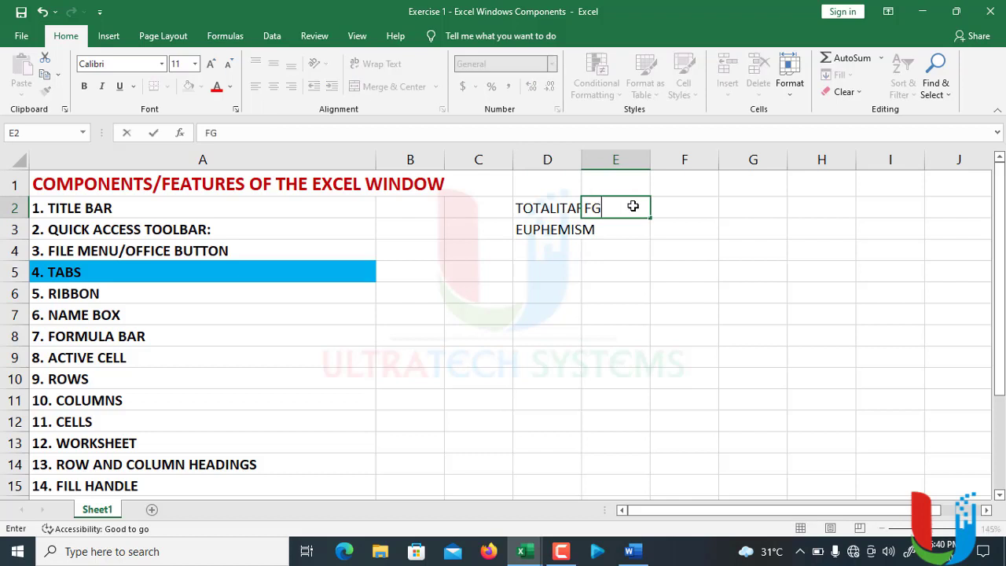
{"action": "key", "text": "Return"}
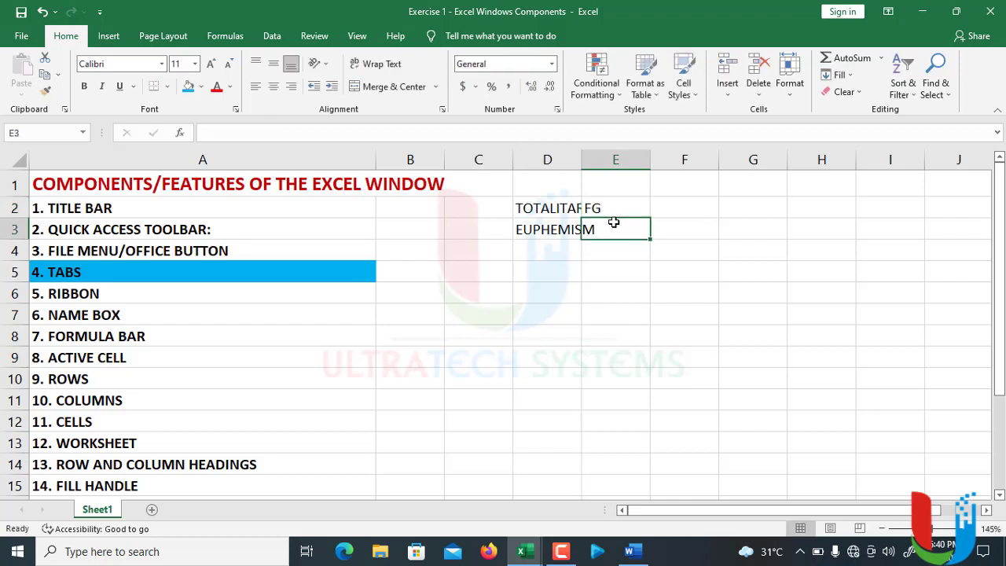
Change the text in cell D2 to TOTALITARIST by replacing its ending in the formula bar
{"action": "left_click", "coordinate": [544, 209]}
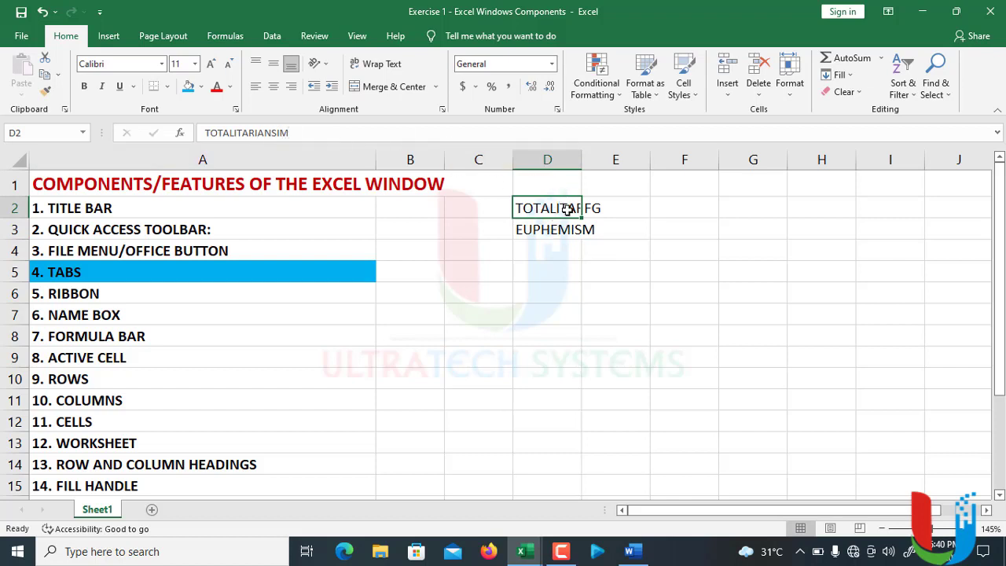
{"action": "left_click_drag", "start_coordinate": [352, 133], "coordinate": [262, 134]}
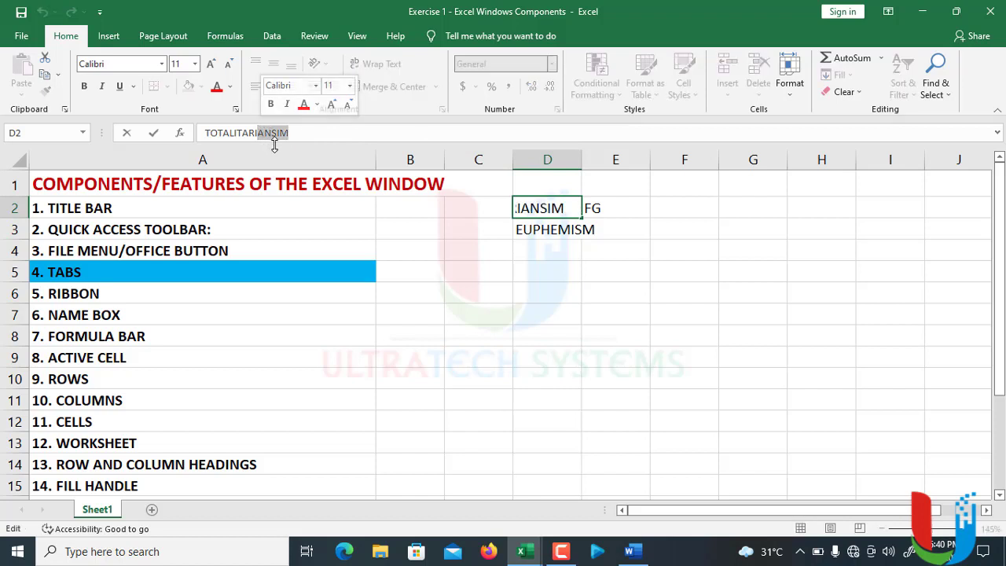
{"action": "type", "text": "S"}
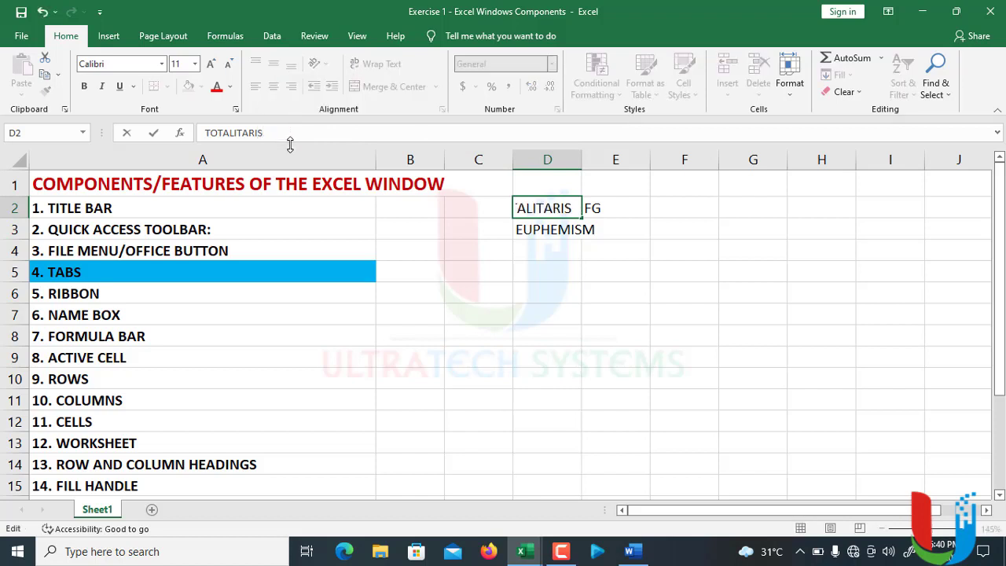
{"action": "type", "text": "T"}
{"action": "key", "text": "Return"}
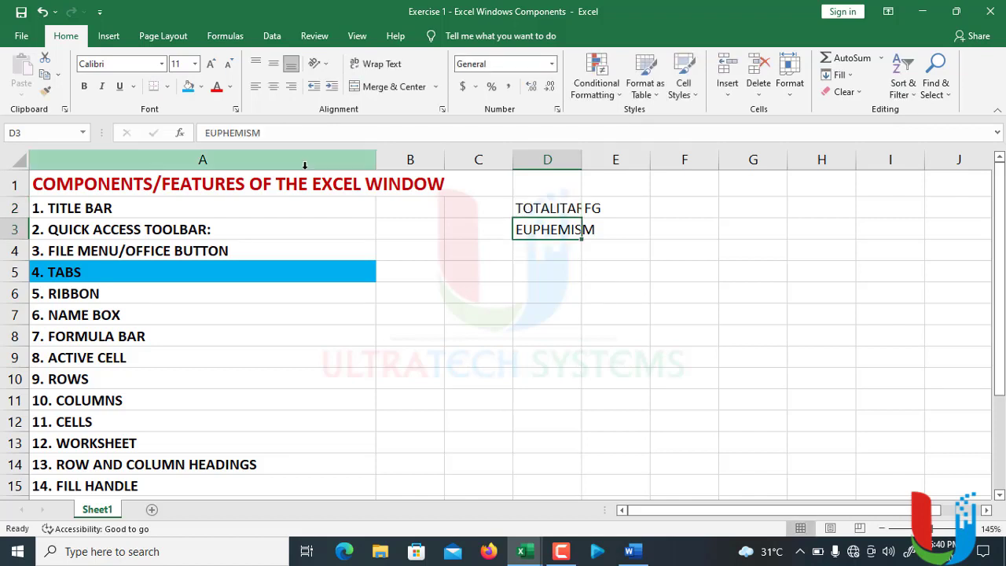
Undo the last text change in cell D2 and the FG entry in cell E2
{"action": "key", "text": "Up"}
{"action": "key", "text": "Right"}
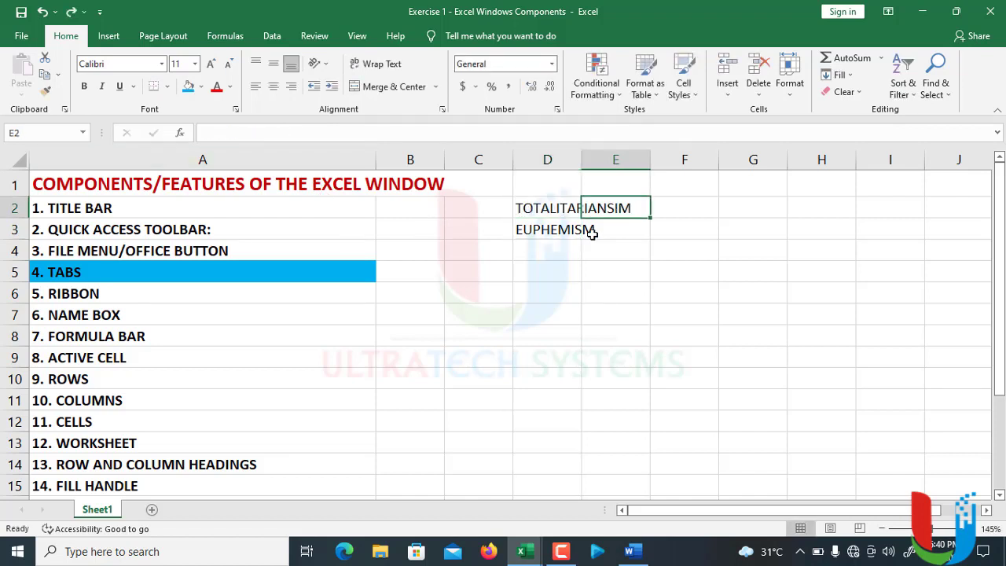
Overwrite the contents of cell D2 with JK and undo the replacement
{"action": "left_click", "coordinate": [538, 207]}
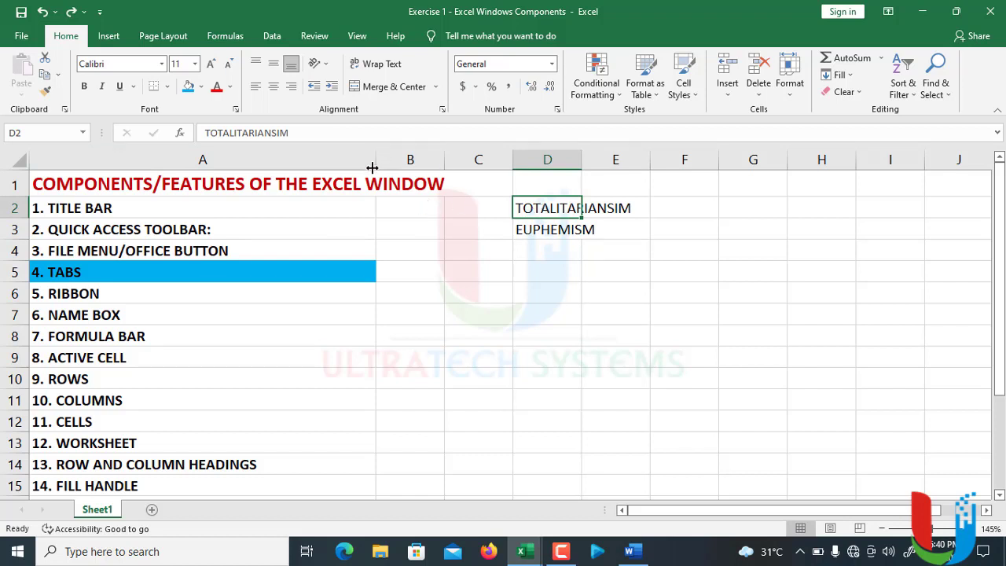
{"action": "type", "text": "JK"}
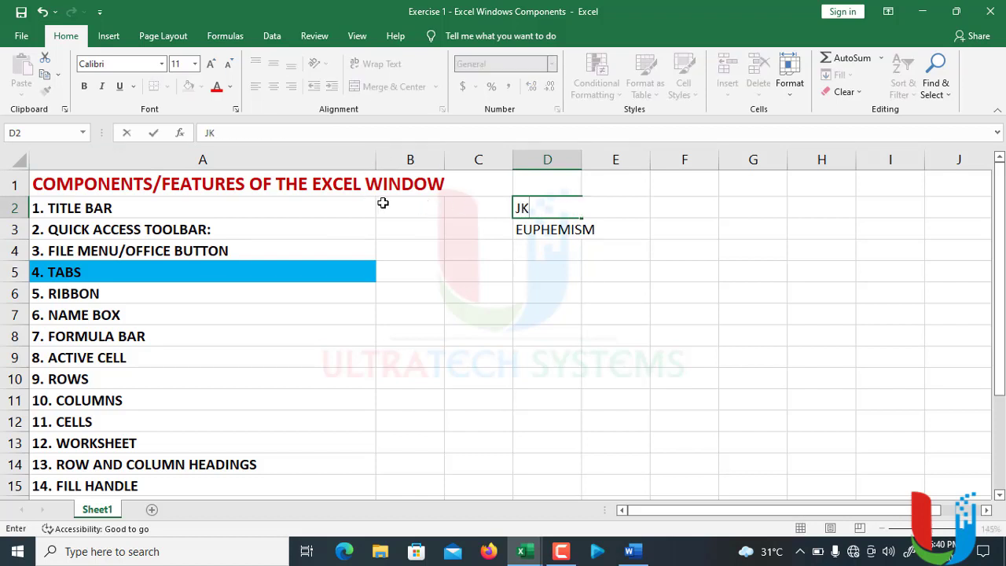
{"action": "key", "text": "Return"}
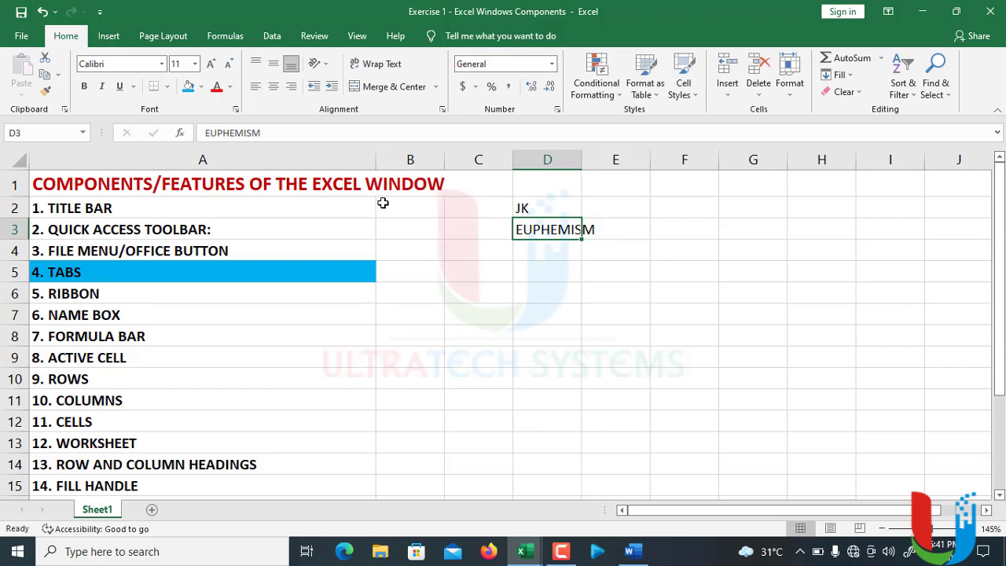
{"action": "key", "text": "ctrl+z"}
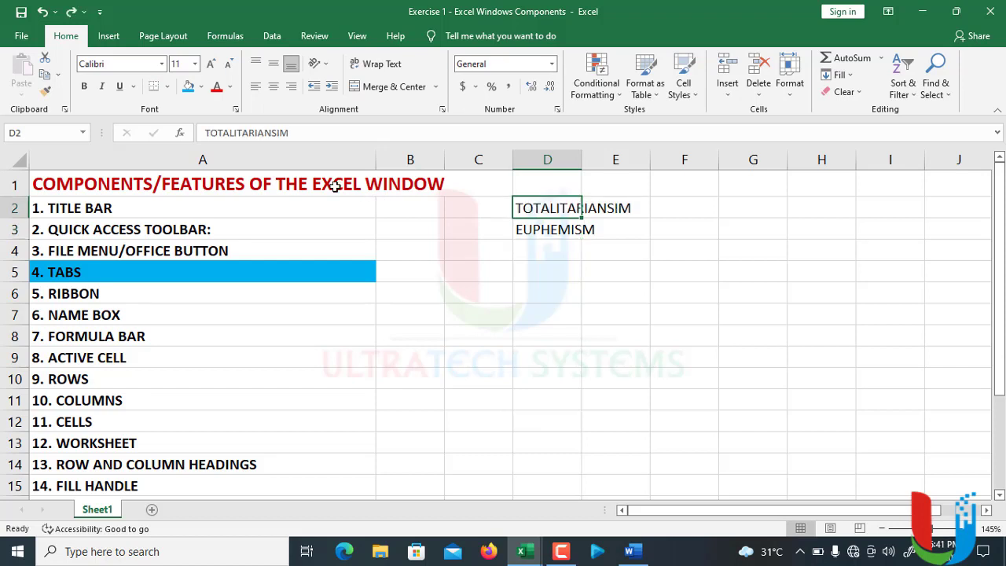
Change the text in cell D2 to TOTALITARIST by editing its ending in the formula bar
{"action": "left_click", "coordinate": [298, 133]}
{"action": "left_click", "coordinate": [297, 133]}
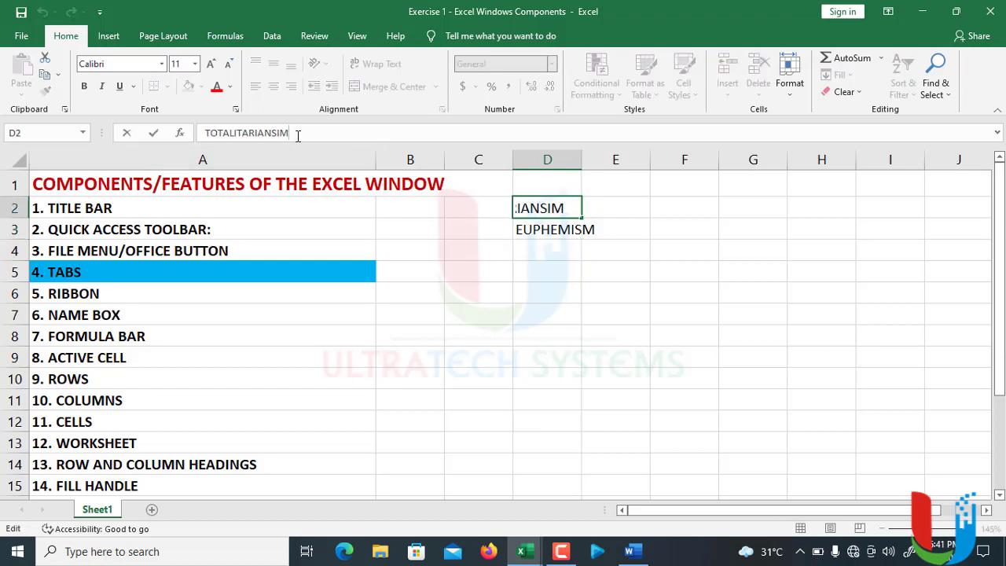
{"action": "key", "text": "BackSpace"}
{"action": "key", "text": "BackSpace"}
{"action": "key", "text": "BackSpace"}
{"action": "key", "text": "BackSpace"}
{"action": "key", "text": "BackSpace"}
{"action": "key", "text": "BackSpace"}
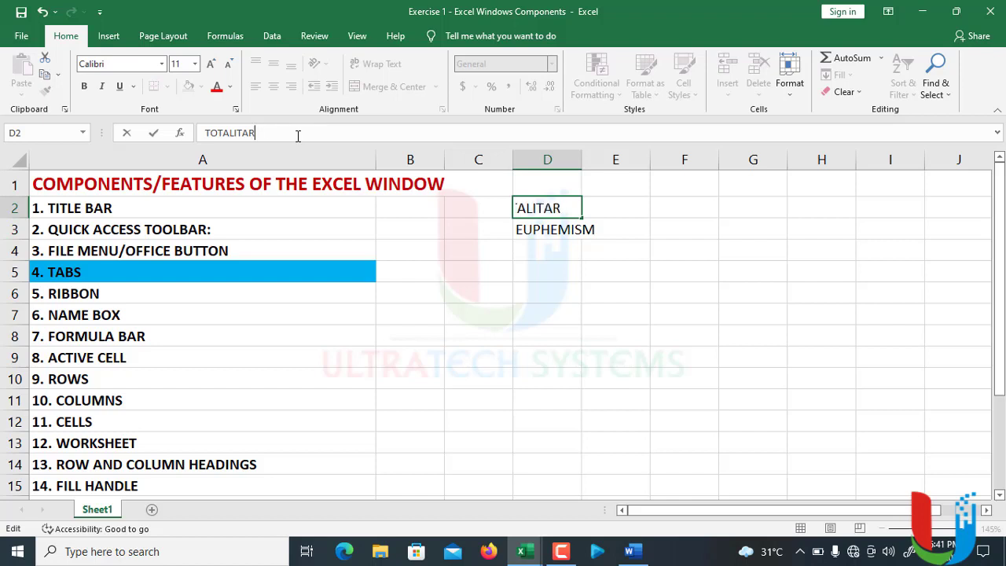
{"action": "type", "text": "IST"}
{"action": "key", "text": "Return"}
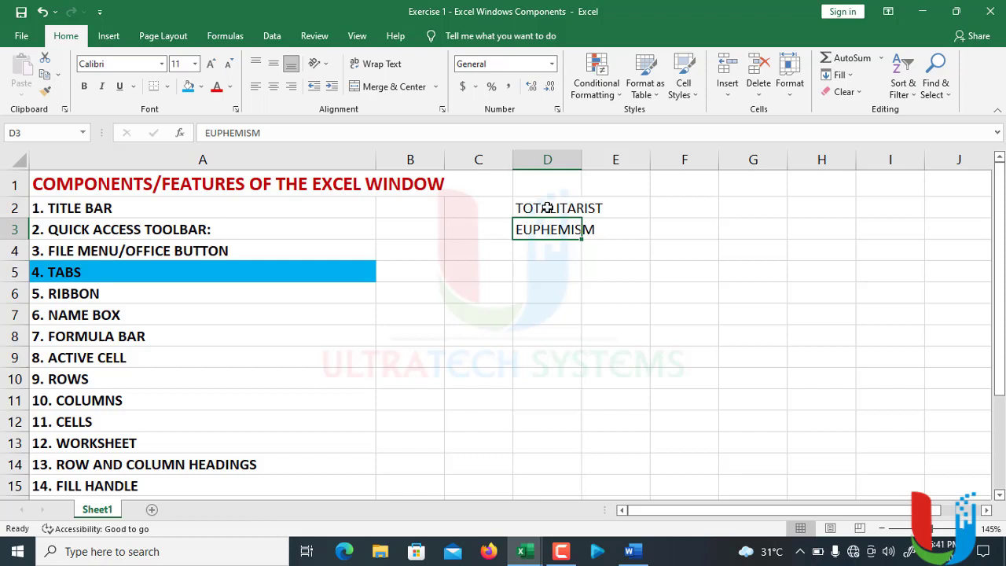
Shorten the text in cell D2 to TOTALITA by editing it directly inside the cell
{"action": "left_click", "coordinate": [548, 207]}
{"action": "double_click", "coordinate": [549, 208]}
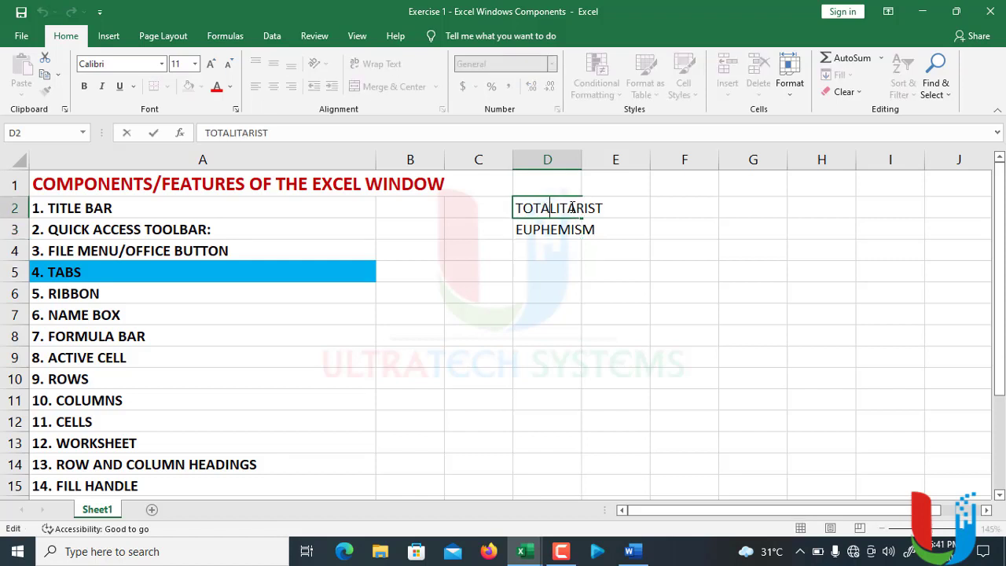
{"action": "left_click_drag", "start_coordinate": [574, 209], "coordinate": [610, 208]}
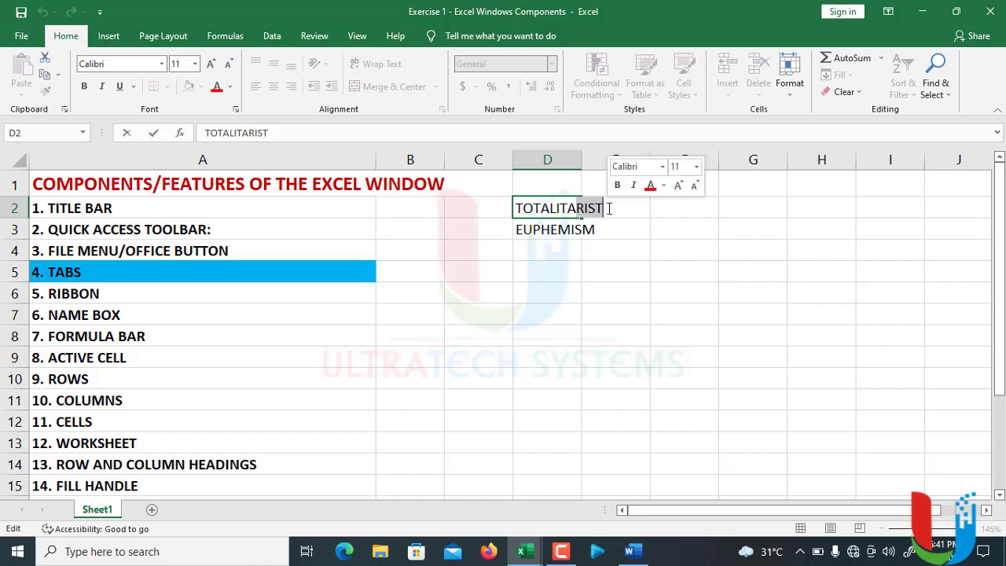
{"action": "key", "text": "BackSpace"}
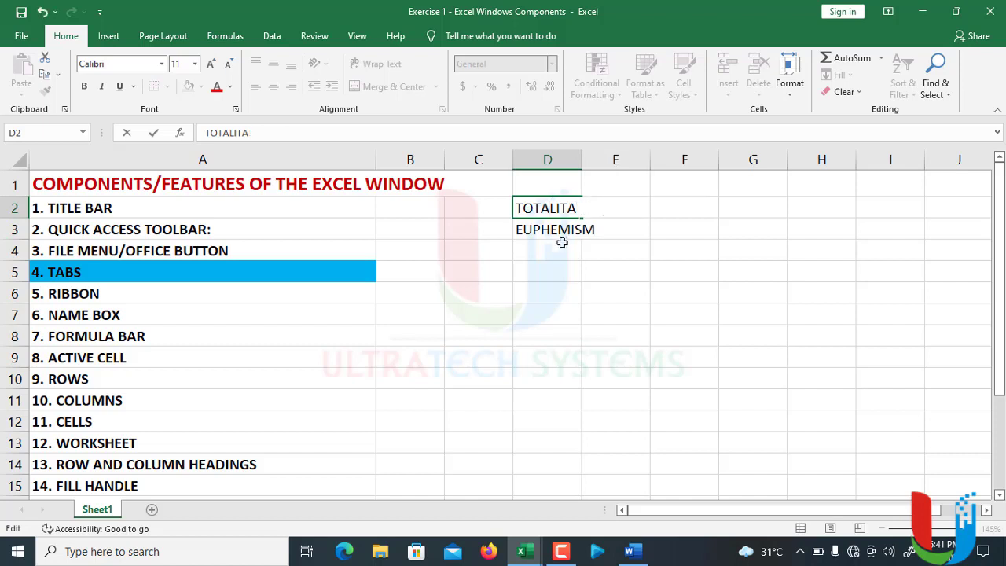
{"action": "key", "text": "Return"}
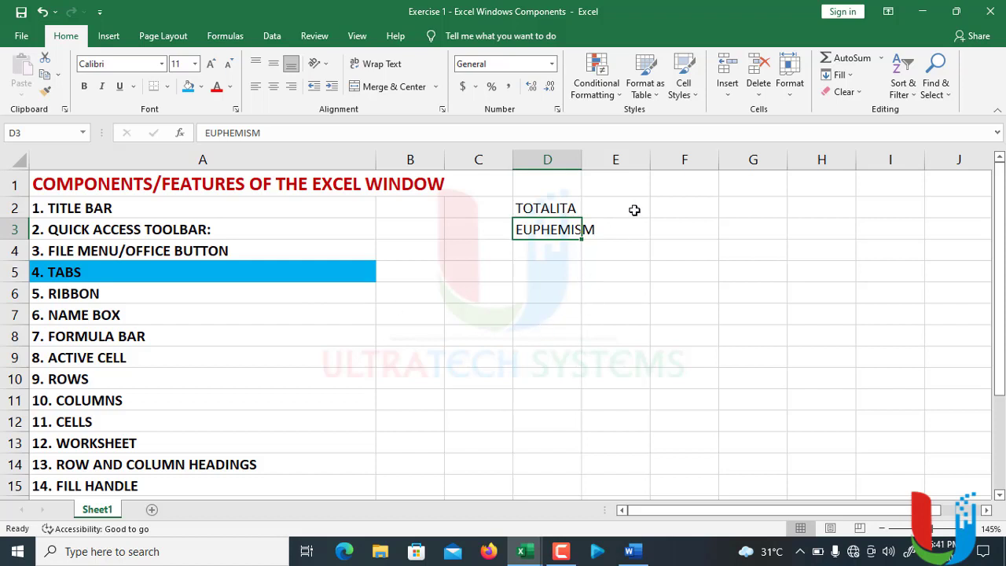
Enter the text Therapy in cell F2
{"action": "left_click", "coordinate": [695, 202]}
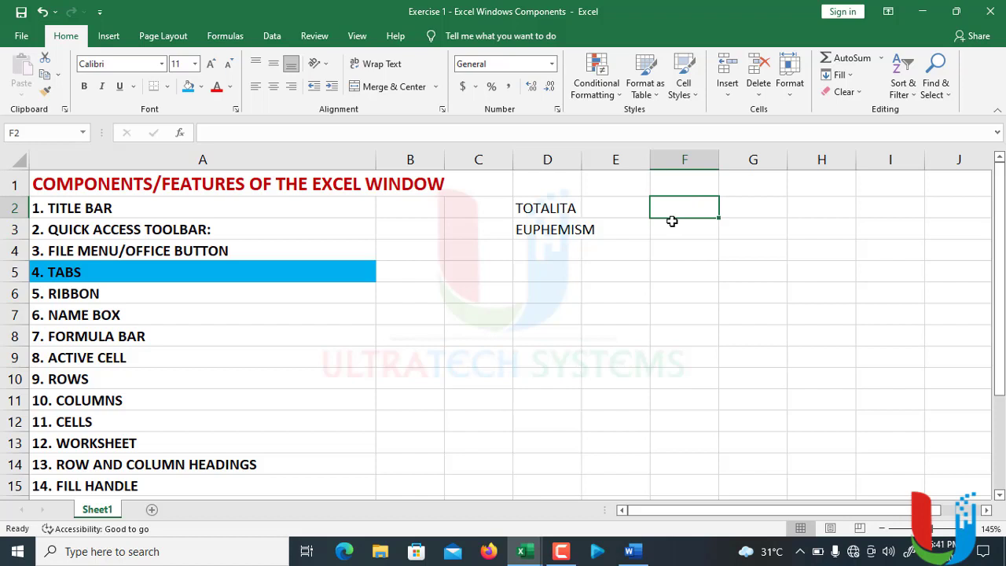
{"action": "left_click", "coordinate": [547, 215]}
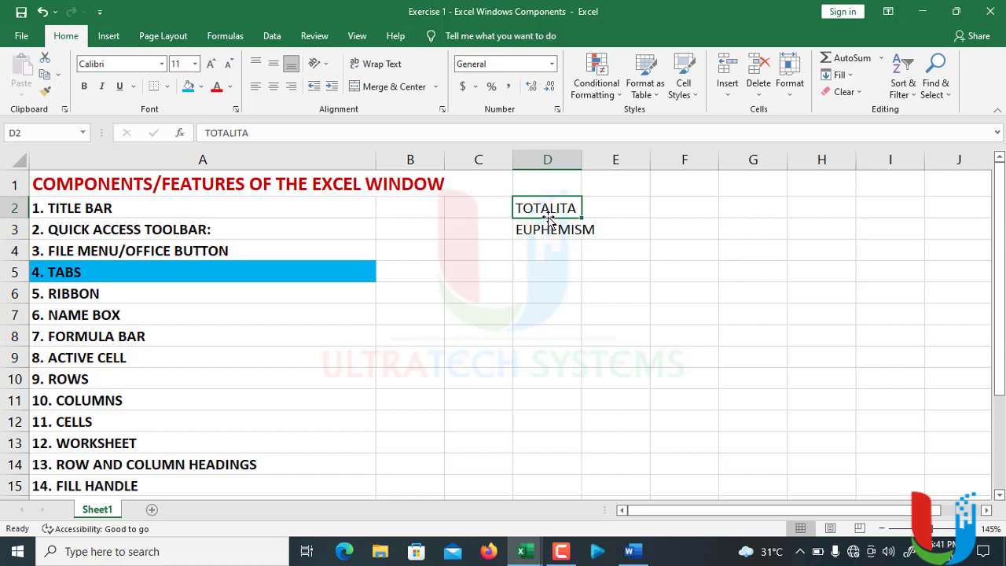
{"action": "left_click", "coordinate": [623, 211]}
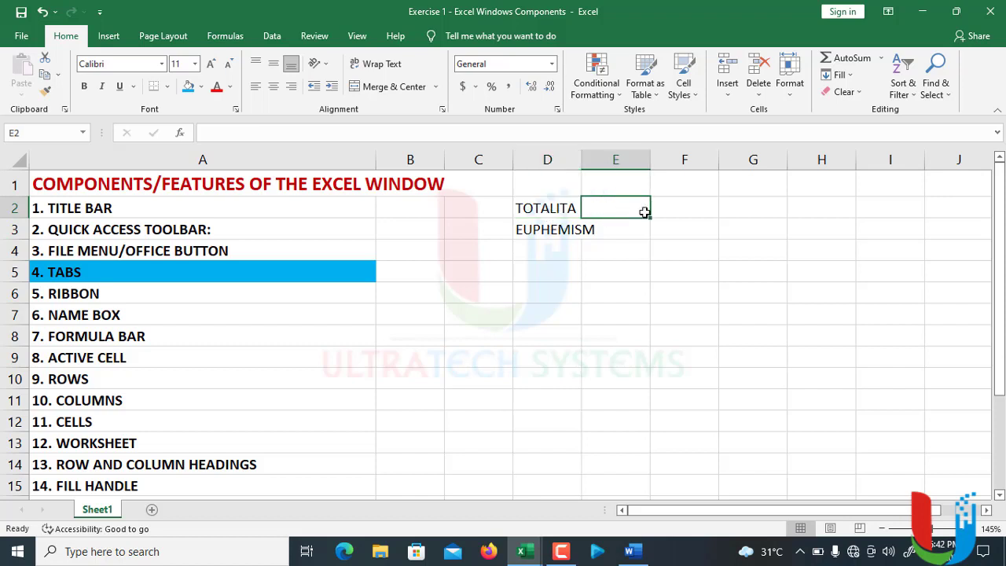
{"action": "left_click", "coordinate": [663, 209]}
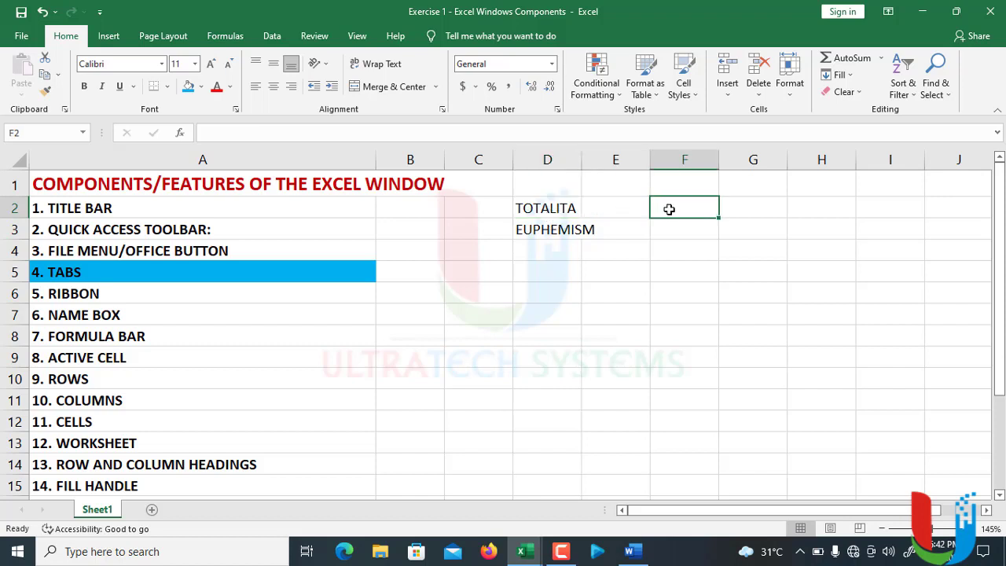
{"action": "type", "text": "Thera"}
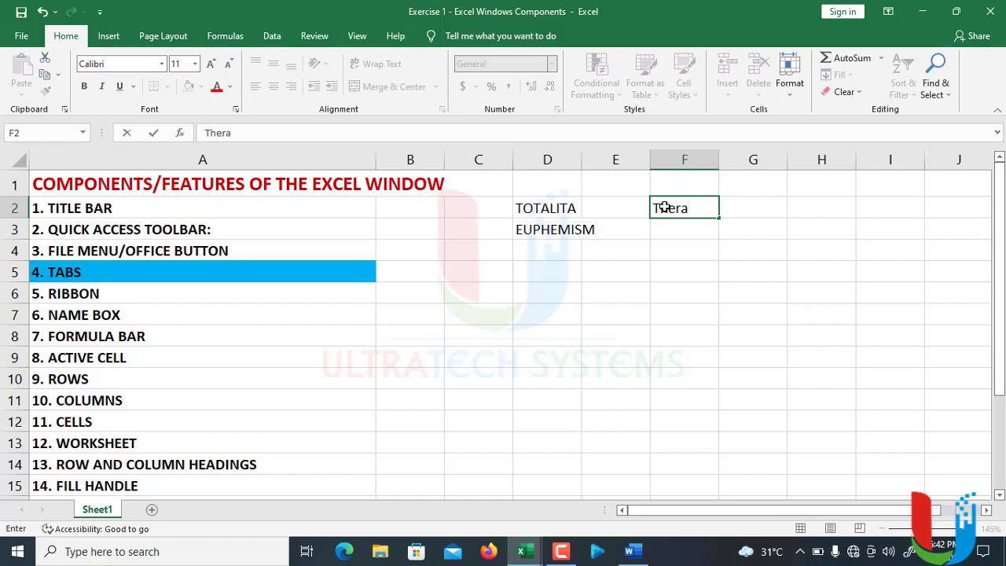
{"action": "type", "text": "py"}
{"action": "key", "text": "Return"}
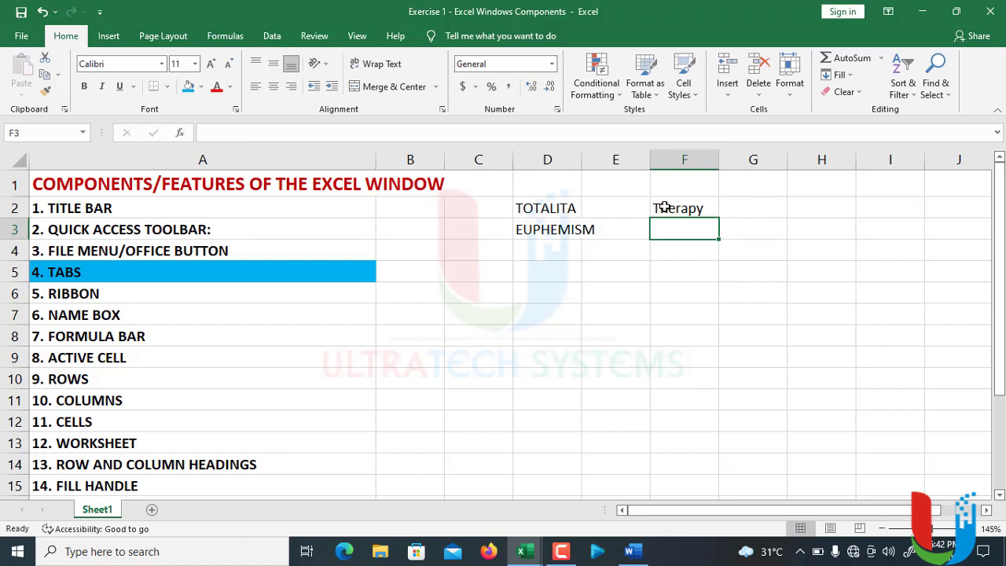
Enter the alphanumeric value GH300 in cell F3 and the number 78954 in cell F4
{"action": "type", "text": "GH300"}
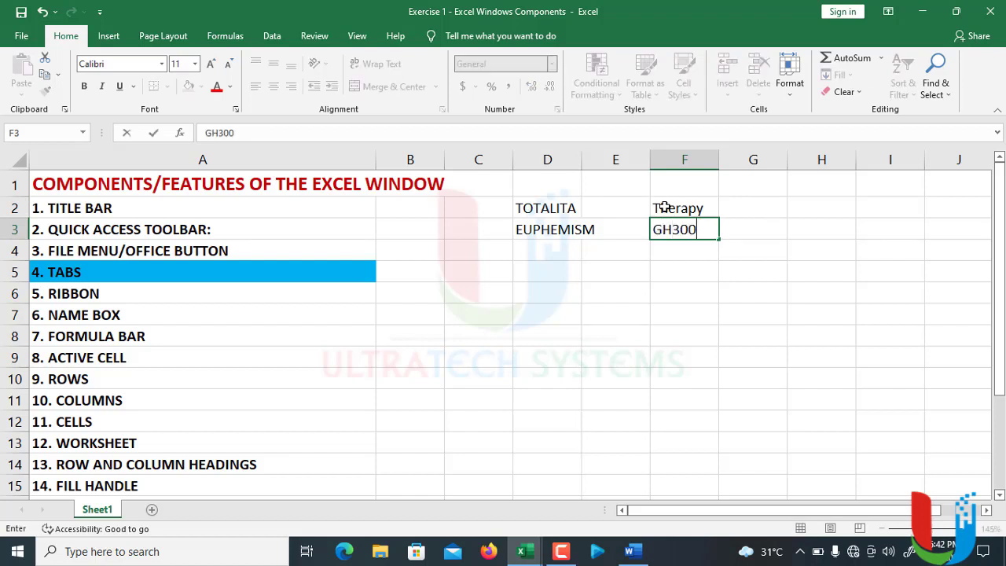
{"action": "key", "text": "Return"}
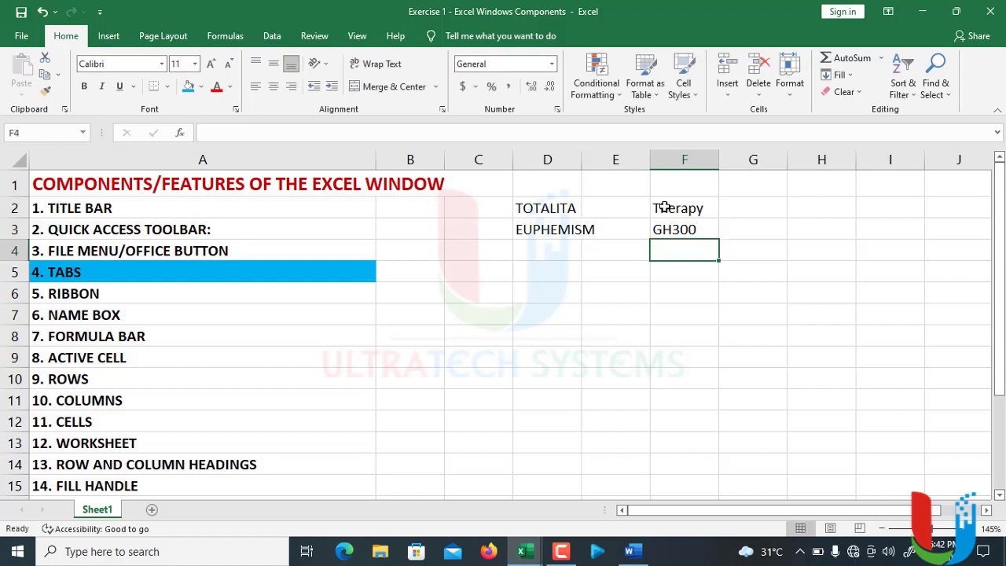
{"action": "type", "text": "78954"}
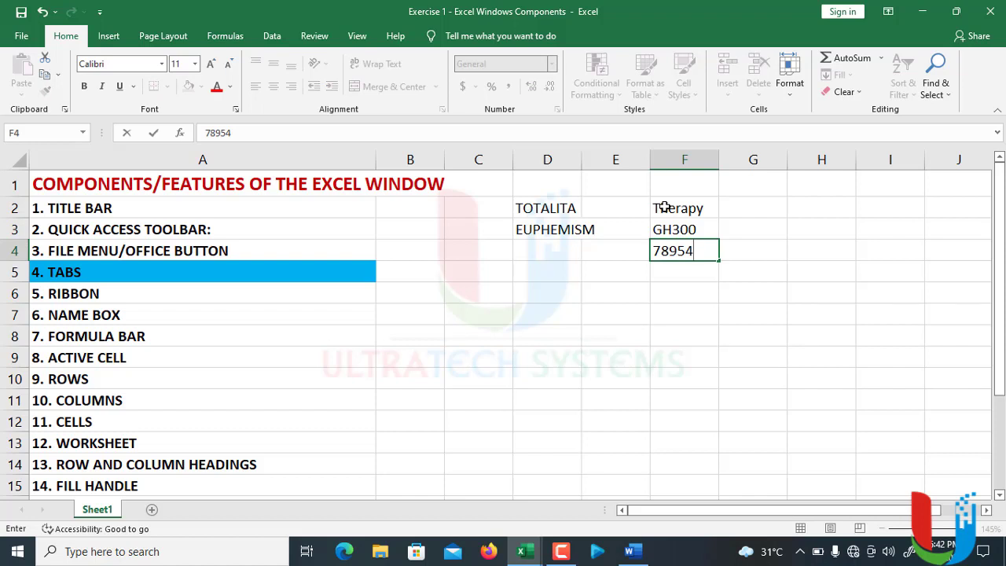
{"action": "key", "text": "Return"}
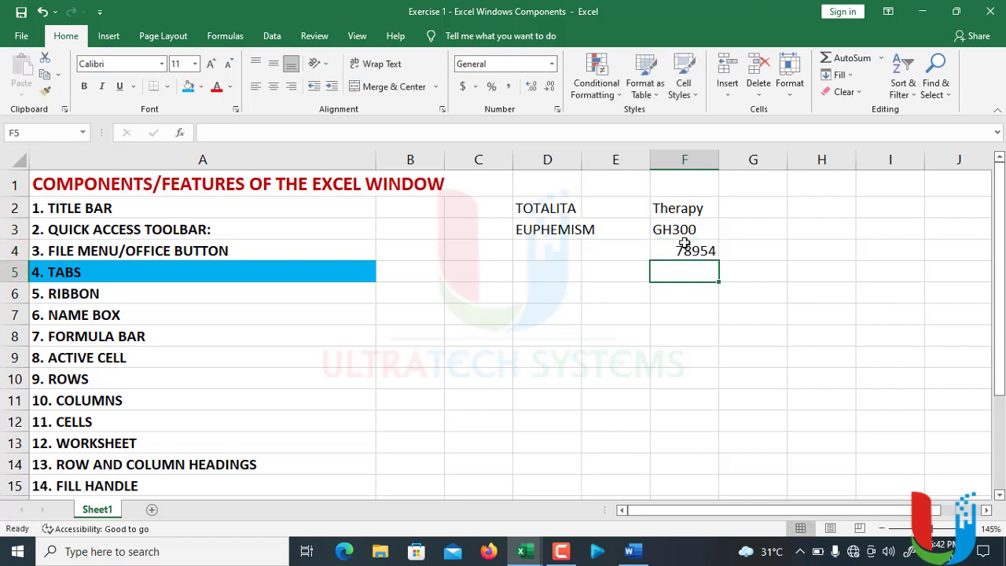
Highlight the cells around the entered data by selecting the ranges C2:F5 and C2:G6
{"action": "left_click_drag", "start_coordinate": [493, 201], "coordinate": [708, 271]}
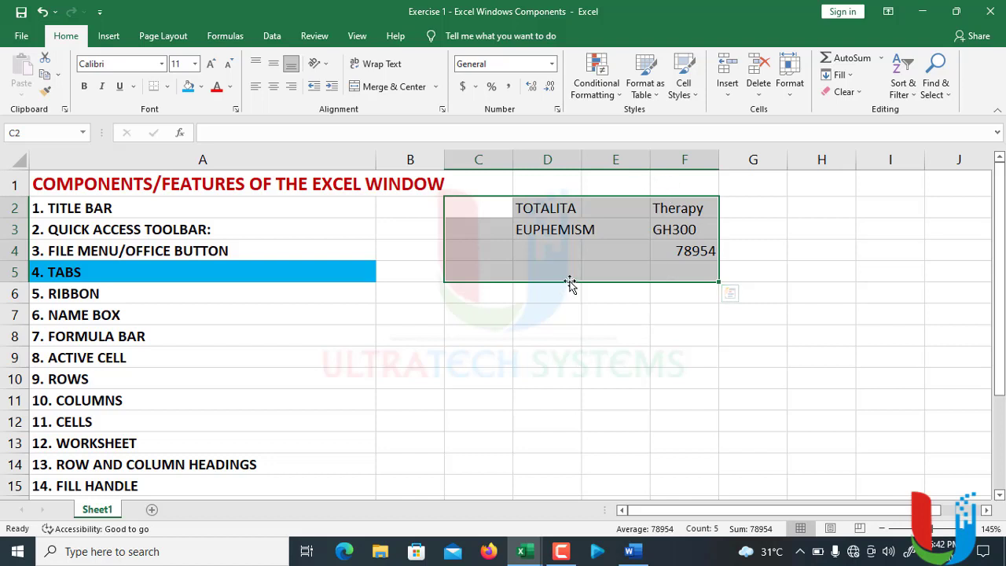
{"action": "left_click_drag", "start_coordinate": [478, 210], "coordinate": [774, 297]}
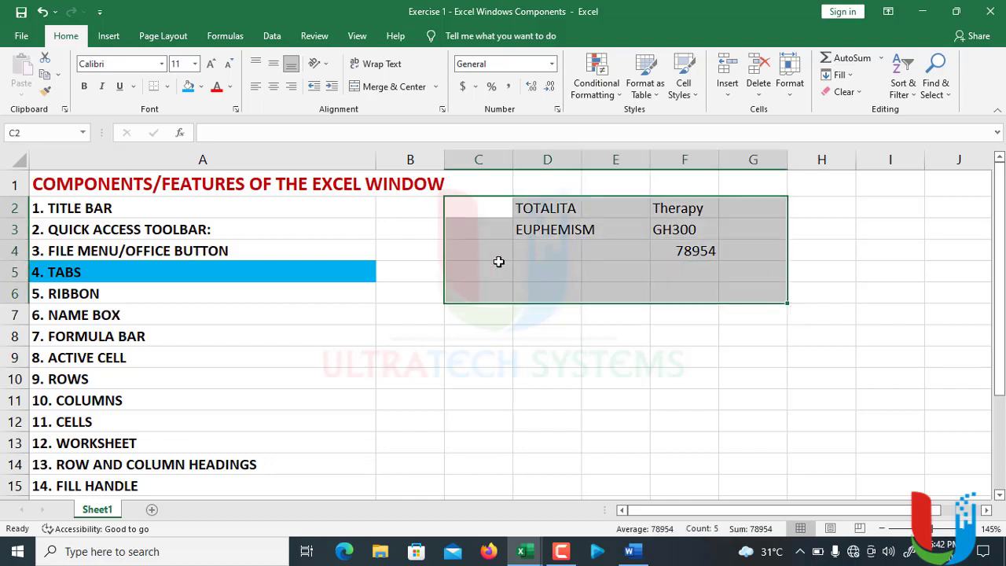
{"action": "left_click", "coordinate": [499, 267]}
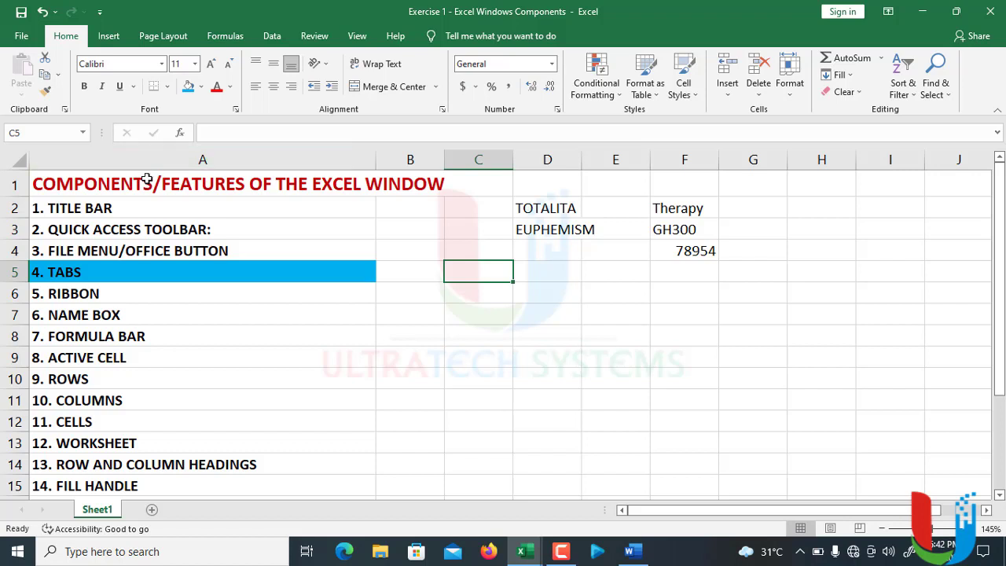
Enter the formula =789*2 in cell F5 and the plain number 1578 in cell F6
{"action": "left_click", "coordinate": [685, 276]}
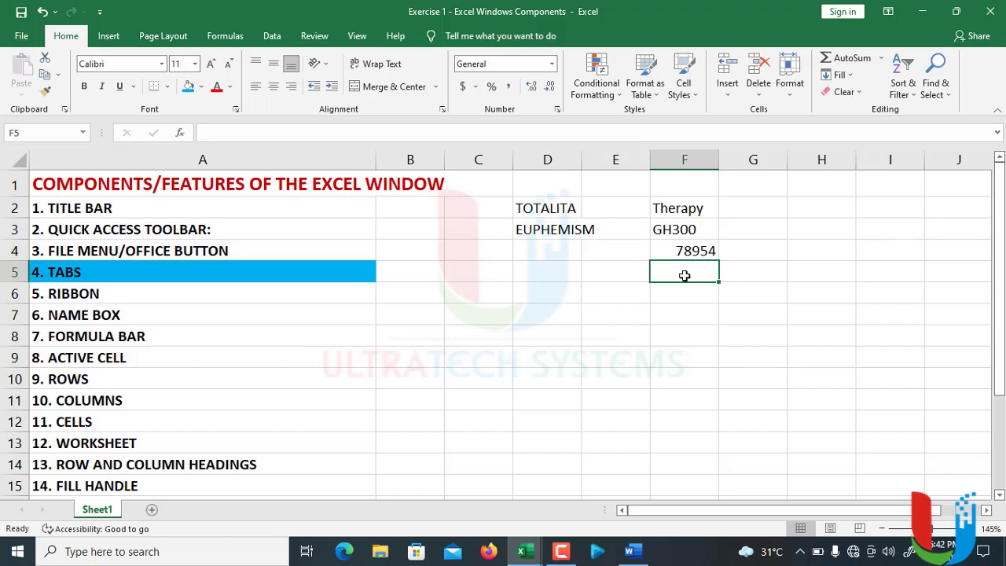
{"action": "type", "text": "="}
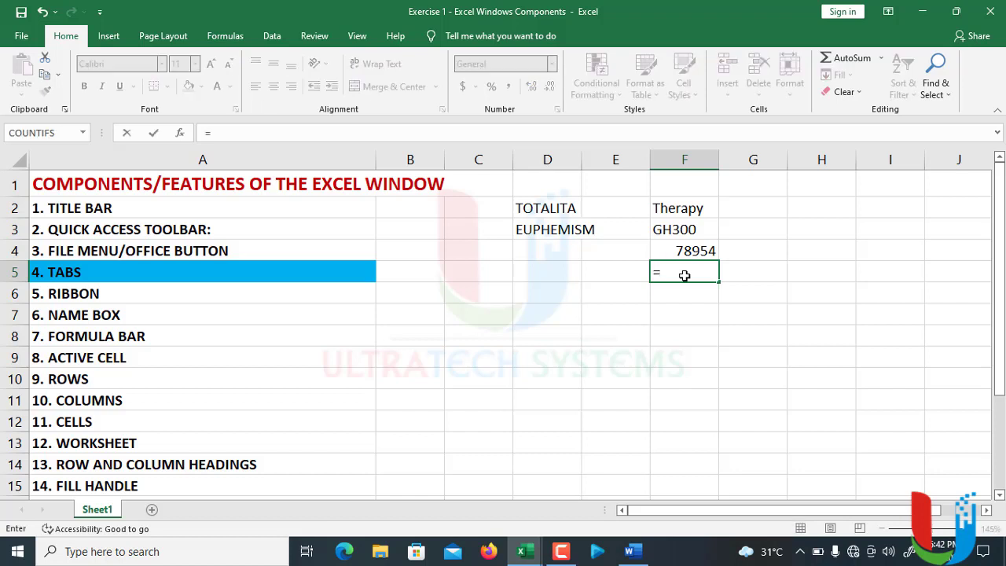
{"action": "type", "text": "789*2"}
{"action": "key", "text": "Return"}
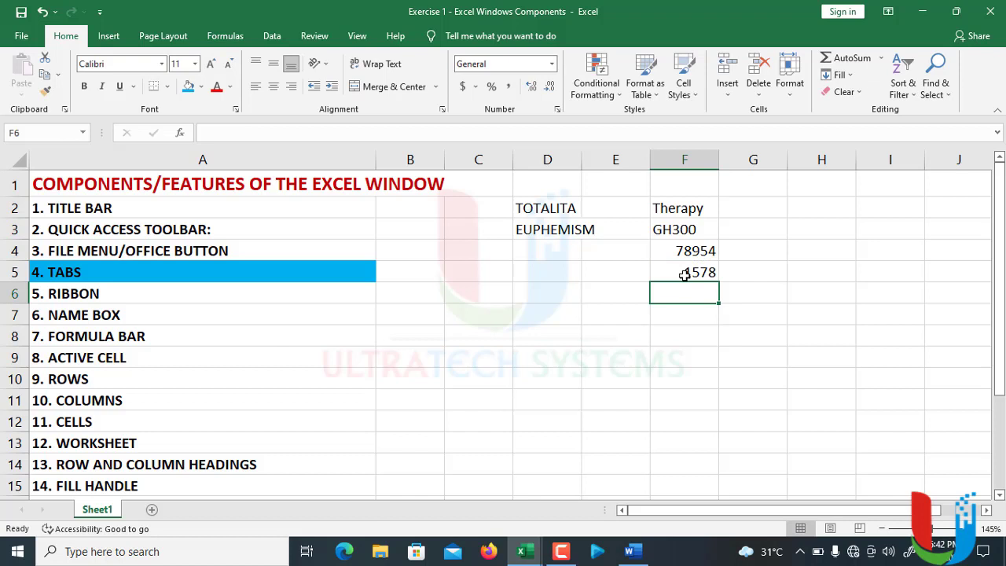
{"action": "type", "text": "1578"}
{"action": "key", "text": "Return"}
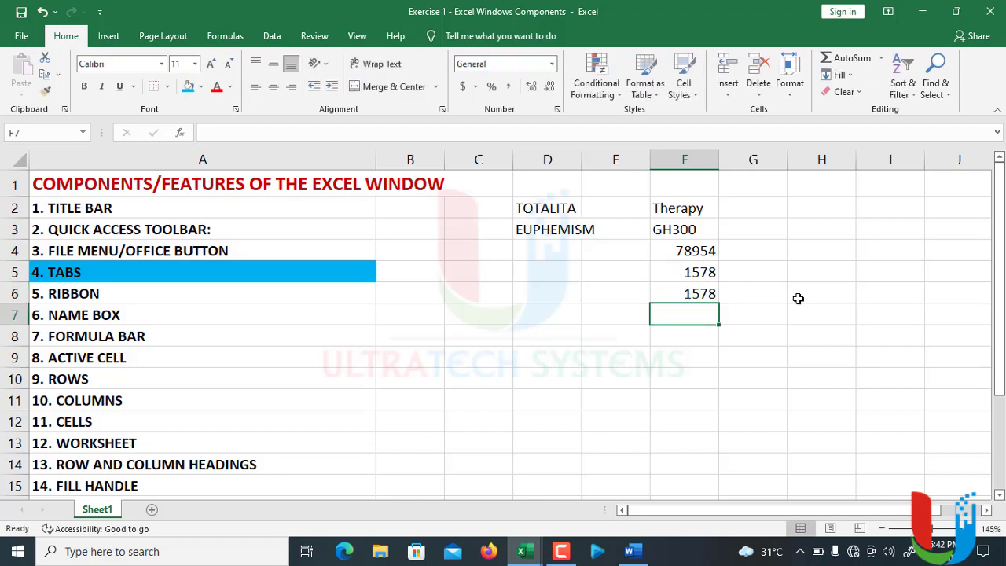
Enter the plain number 1024 in cell F7 and the formula =2^10 in cell F8
{"action": "type", "text": "1024"}
{"action": "key", "text": "Return"}
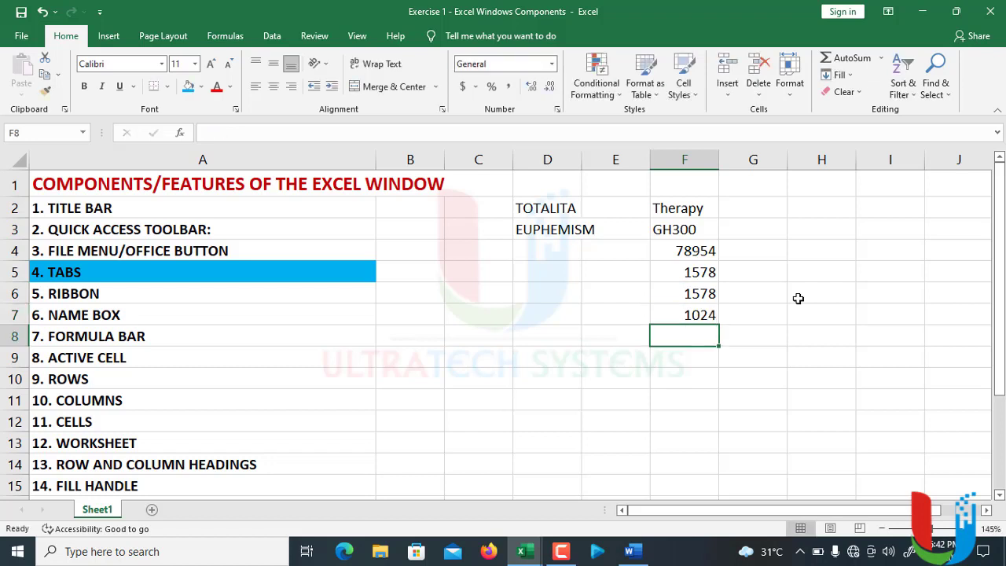
{"action": "type", "text": "=2"}
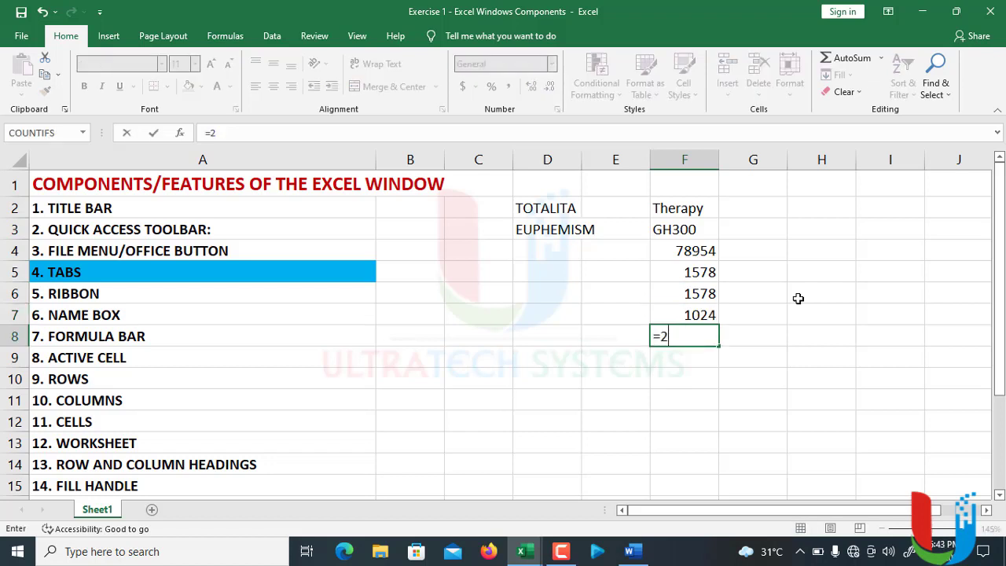
{"action": "type", "text": "^10"}
{"action": "key", "text": "Return"}
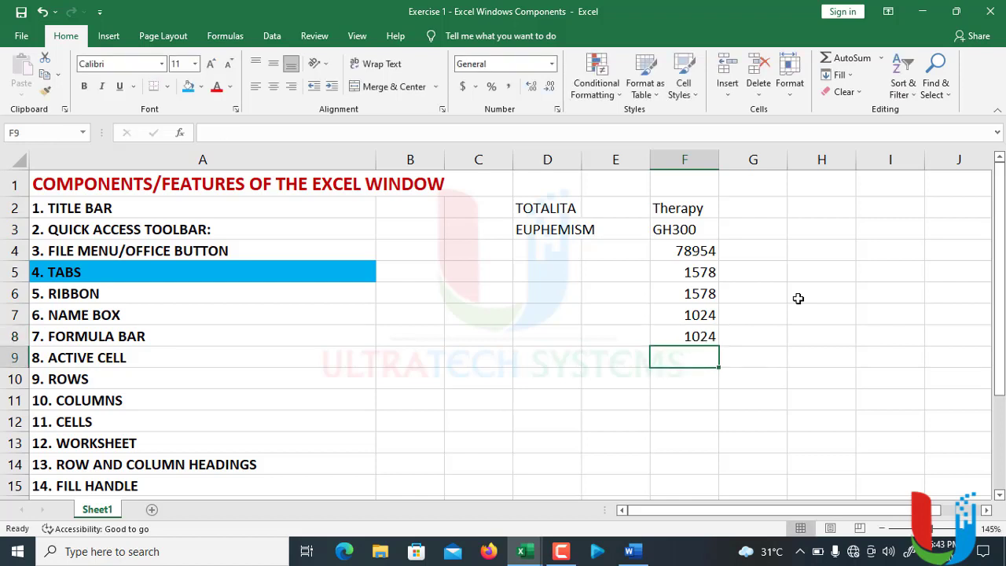
Compare the formula bar contents of cells F4 through F8 to tell typed numbers from formulas
{"action": "left_click", "coordinate": [680, 250]}
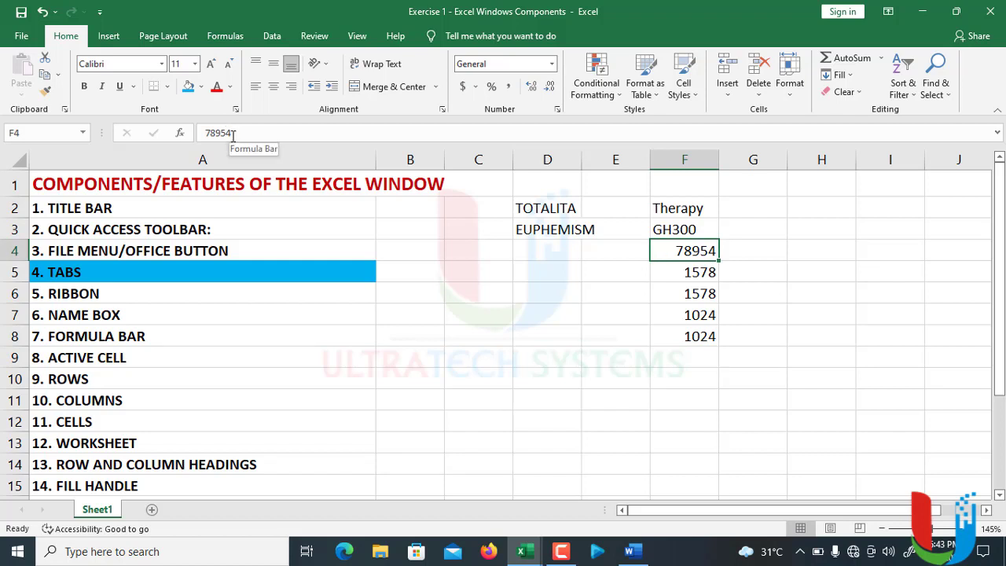
{"action": "left_click", "coordinate": [679, 269]}
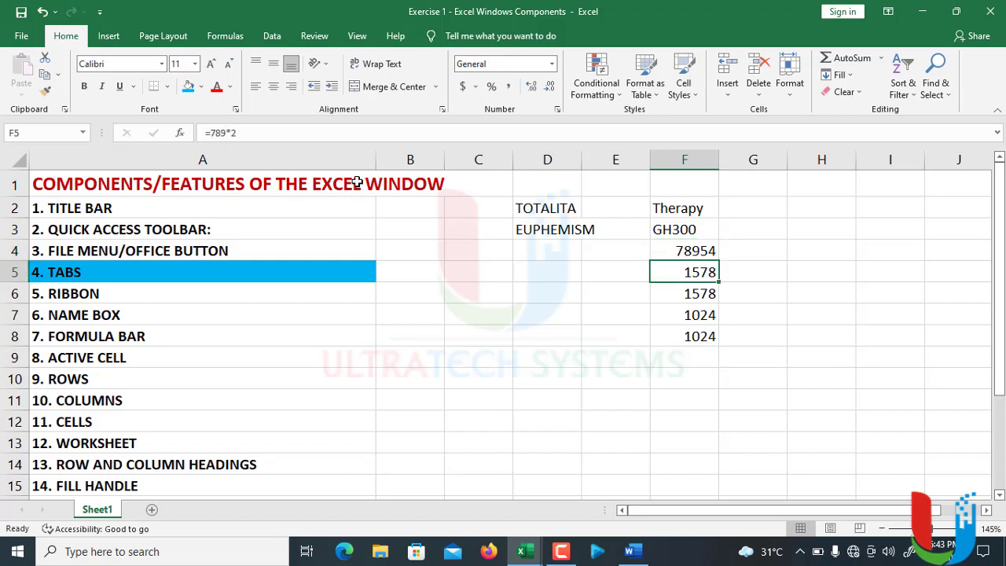
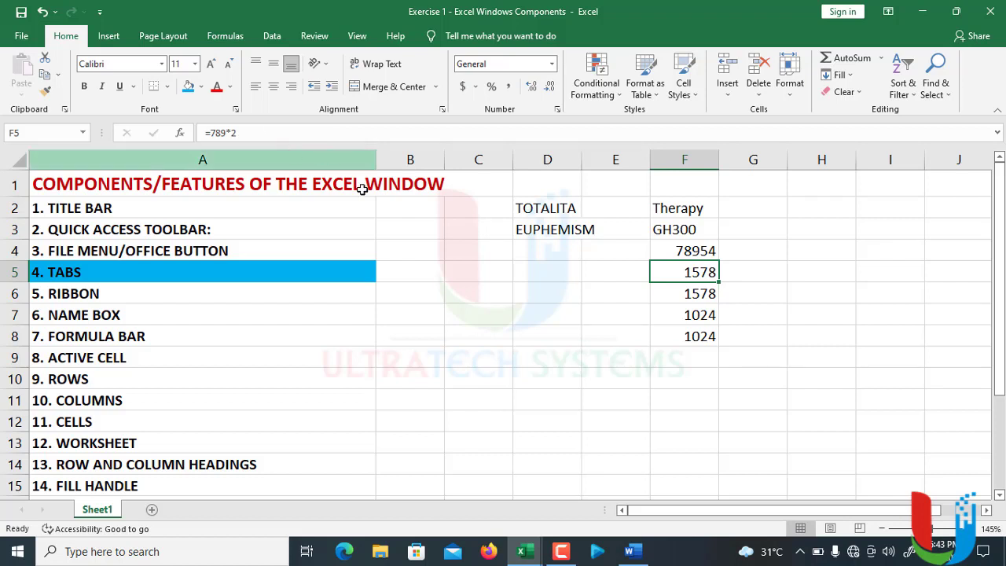
{"action": "left_click", "coordinate": [690, 301]}
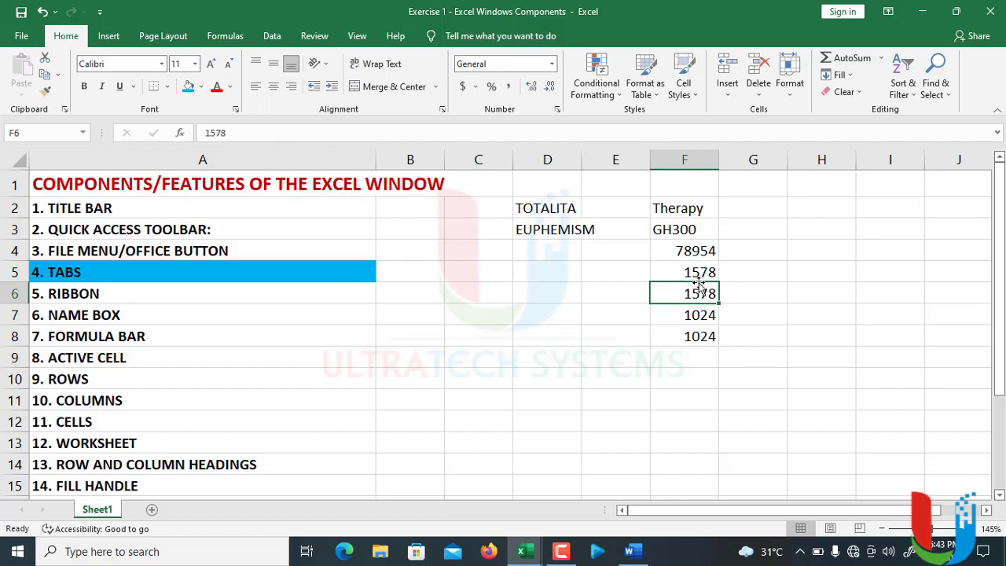
{"action": "left_click", "coordinate": [699, 272]}
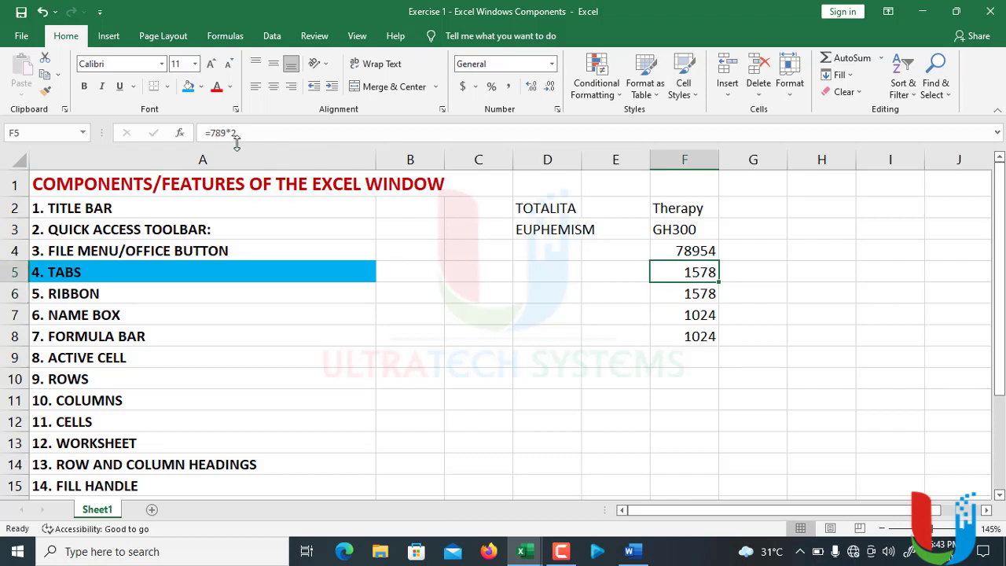
{"action": "left_click", "coordinate": [676, 319]}
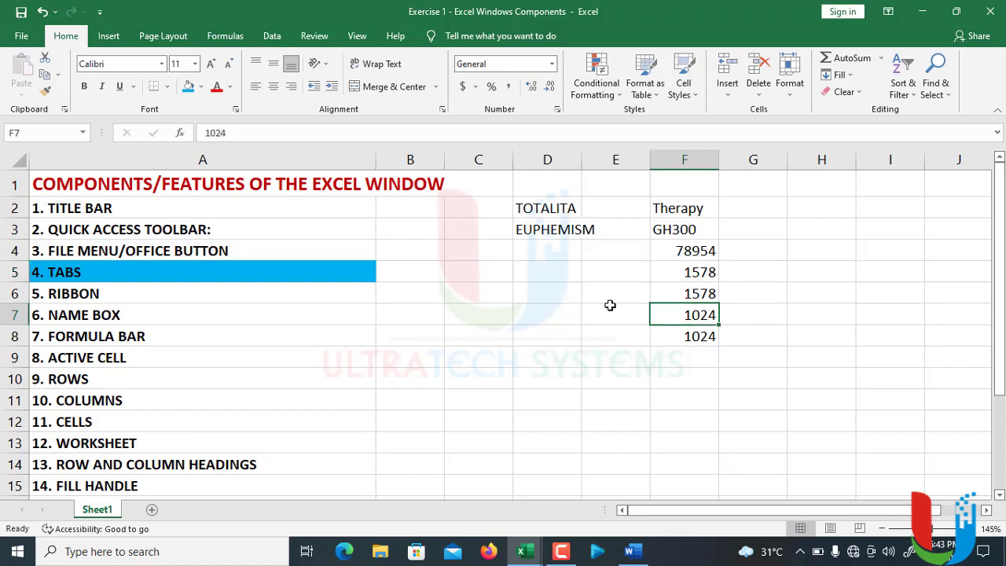
{"action": "left_click", "coordinate": [670, 335]}
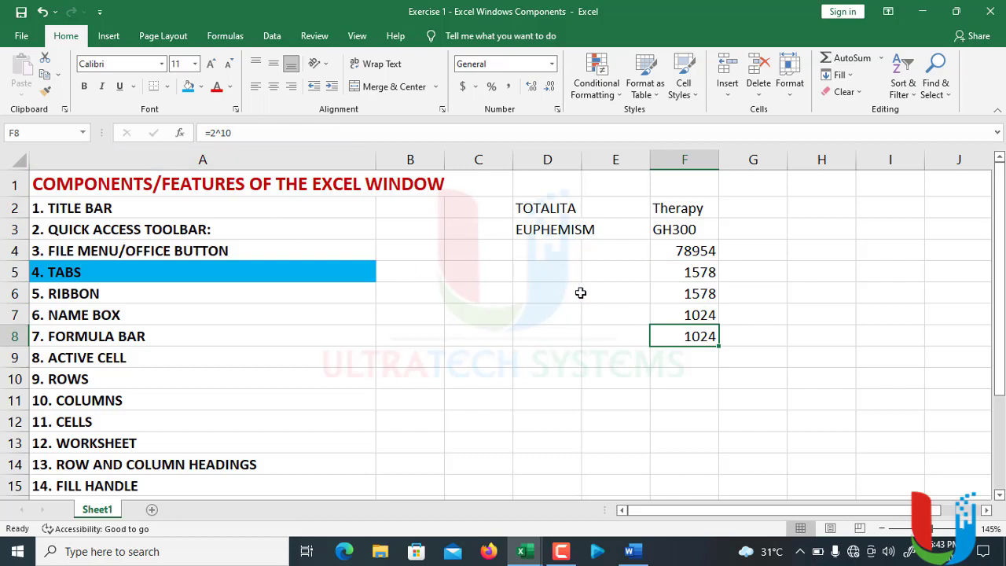
Look through the component list in column A down to its last item and return to the top
{"action": "left_click", "coordinate": [409, 291]}
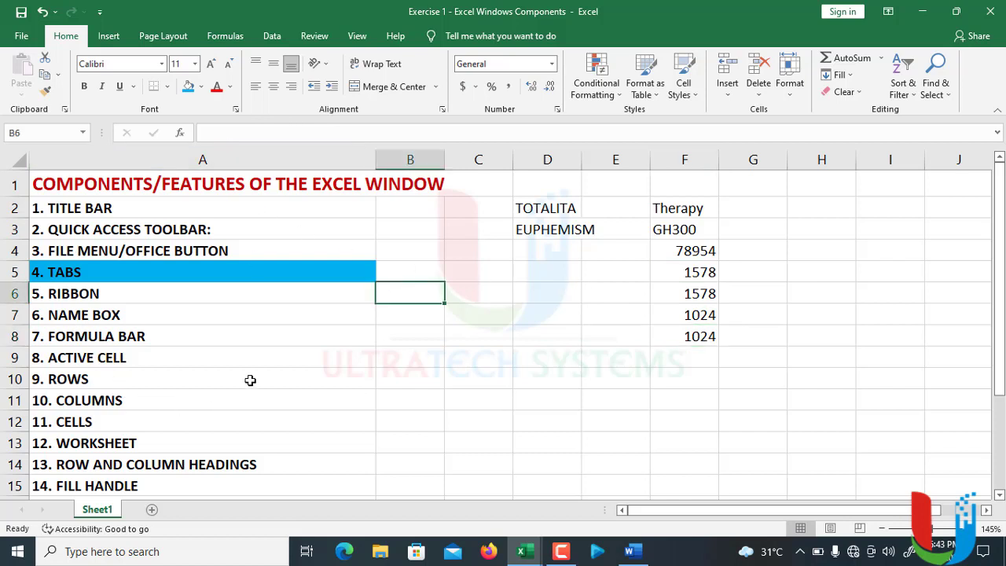
{"action": "scroll", "coordinate": [162, 423], "scroll_direction": "down", "scroll_amount": 2}
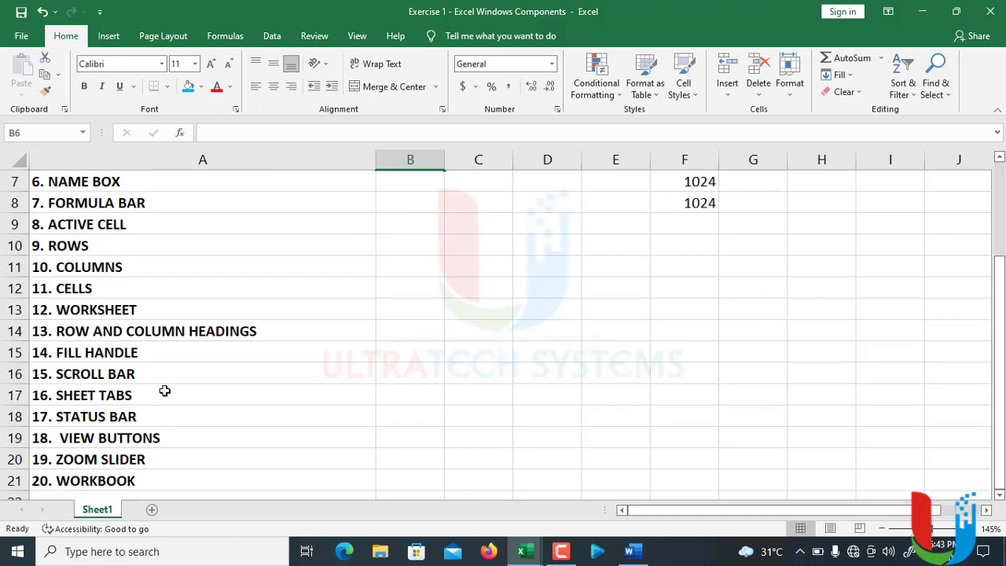
{"action": "scroll", "coordinate": [165, 390], "scroll_direction": "down", "scroll_amount": 2}
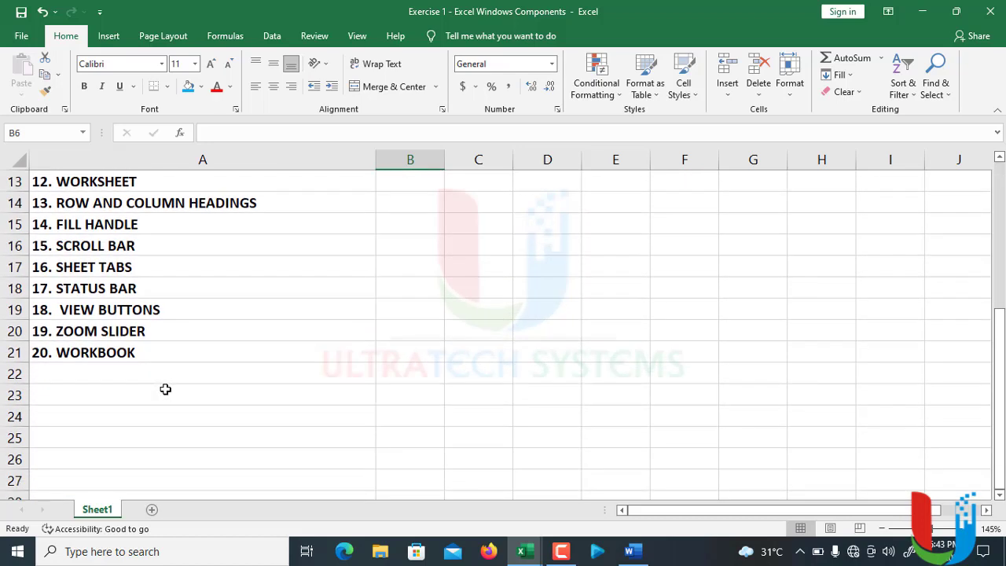
{"action": "scroll", "coordinate": [166, 391], "scroll_direction": "up", "scroll_amount": 4}
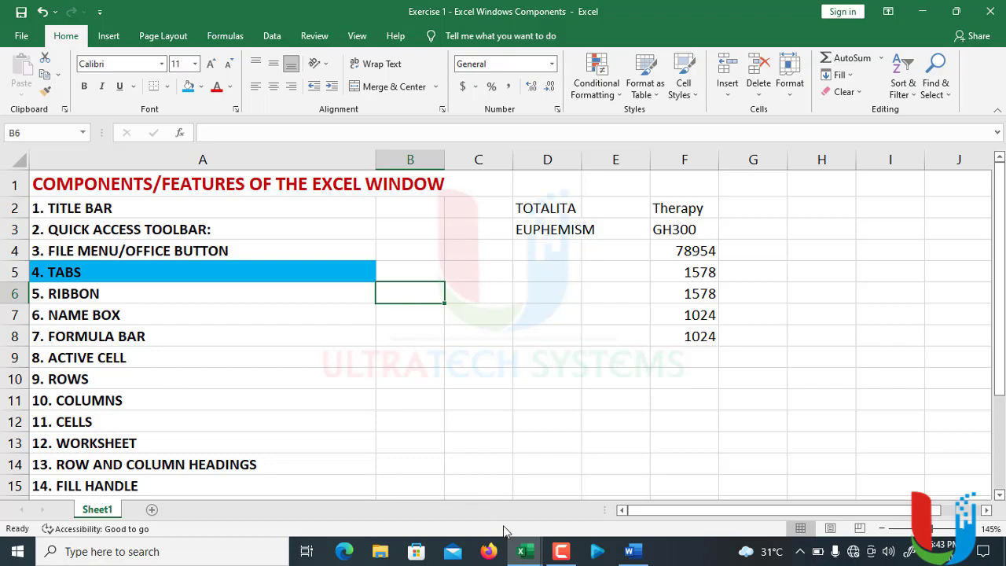
Switch to the Book2 workbook and open its Task 2 sheet
{"action": "mouse_move", "coordinate": [521, 551]}
{"action": "left_click", "coordinate": [594, 493]}
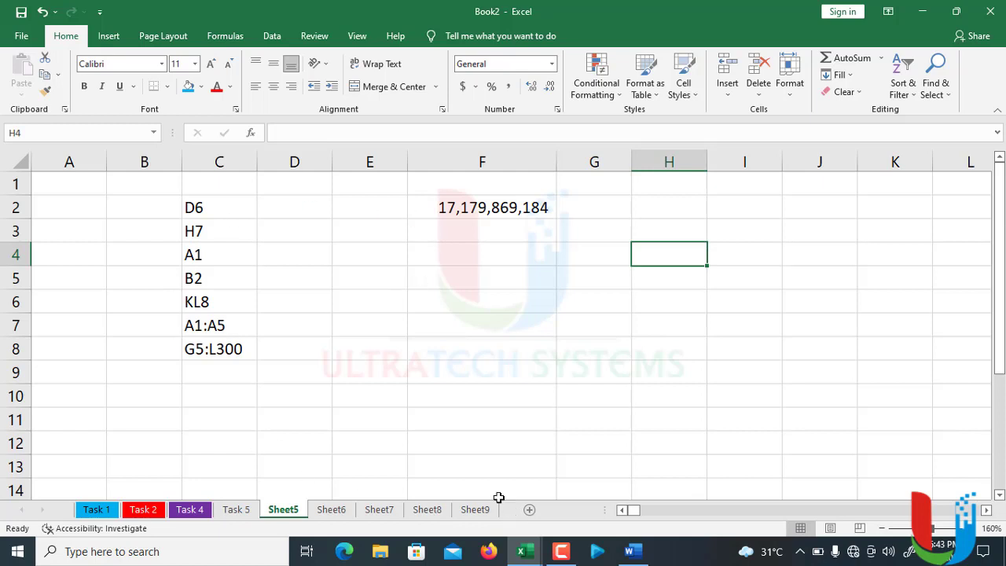
{"action": "left_click", "coordinate": [107, 511]}
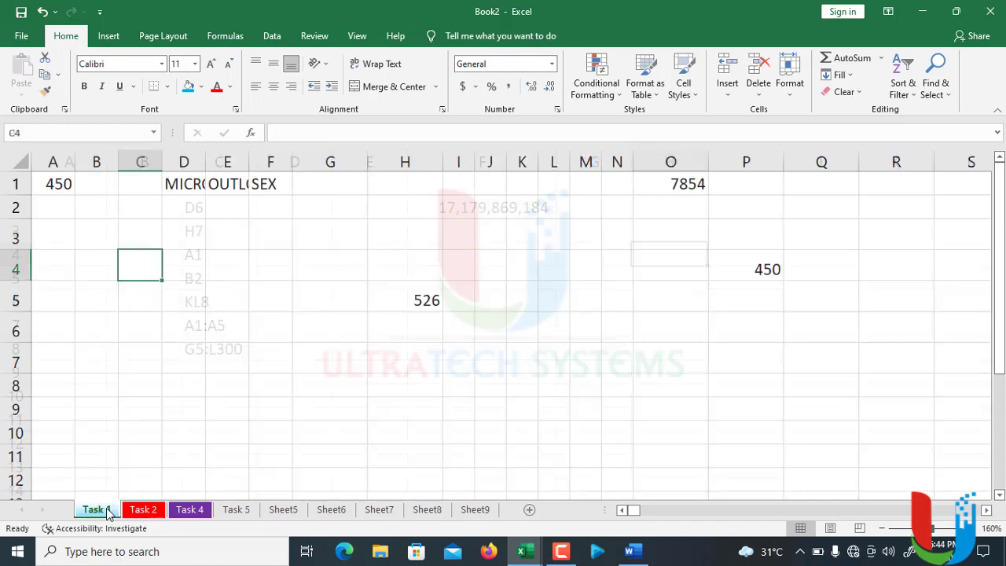
{"action": "left_click", "coordinate": [157, 511]}
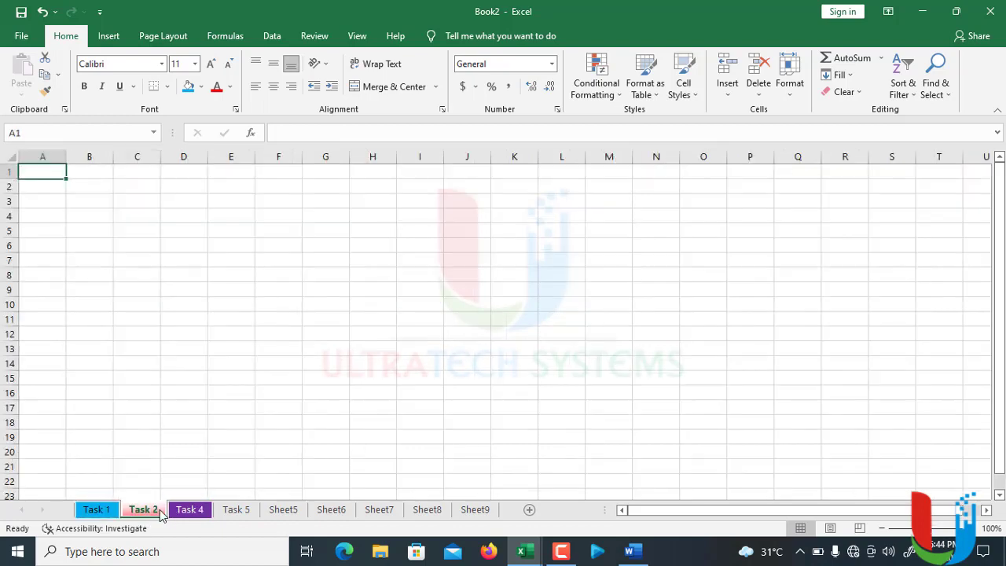
Examine the fill handle of cell D2 at high magnification on the Task 2 sheet
{"action": "left_click", "coordinate": [371, 175]}
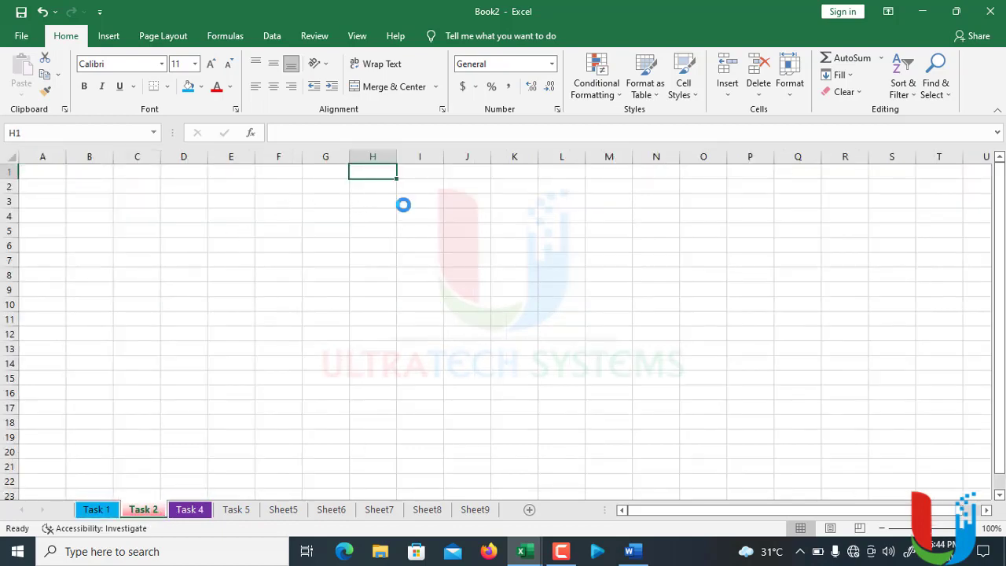
{"action": "scroll", "coordinate": [404, 205], "scroll_direction": "up", "scroll_amount": 10}
{"action": "left_click", "coordinate": [319, 214]}
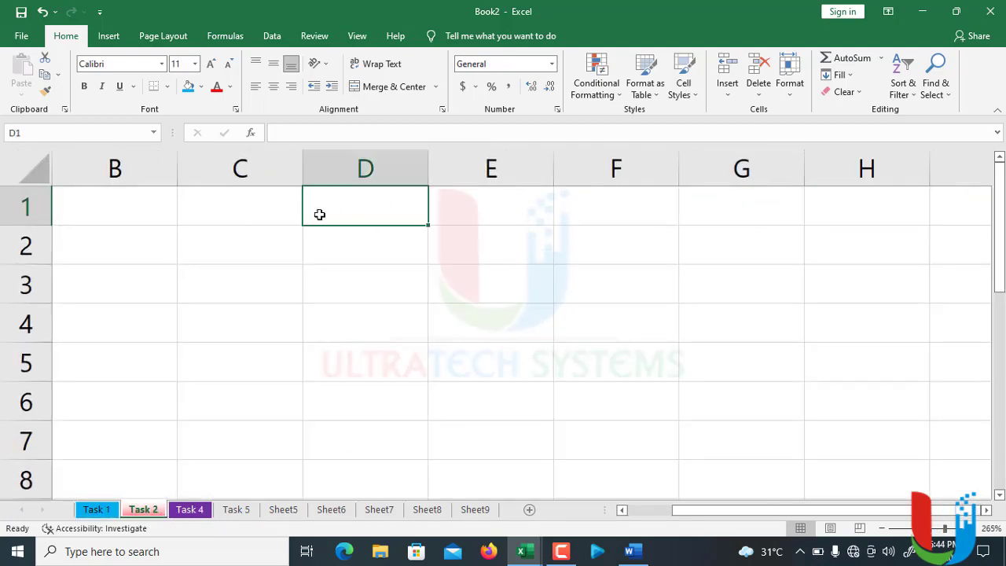
{"action": "left_click", "coordinate": [348, 256]}
{"action": "scroll", "coordinate": [436, 280], "scroll_direction": "up", "scroll_amount": 3}
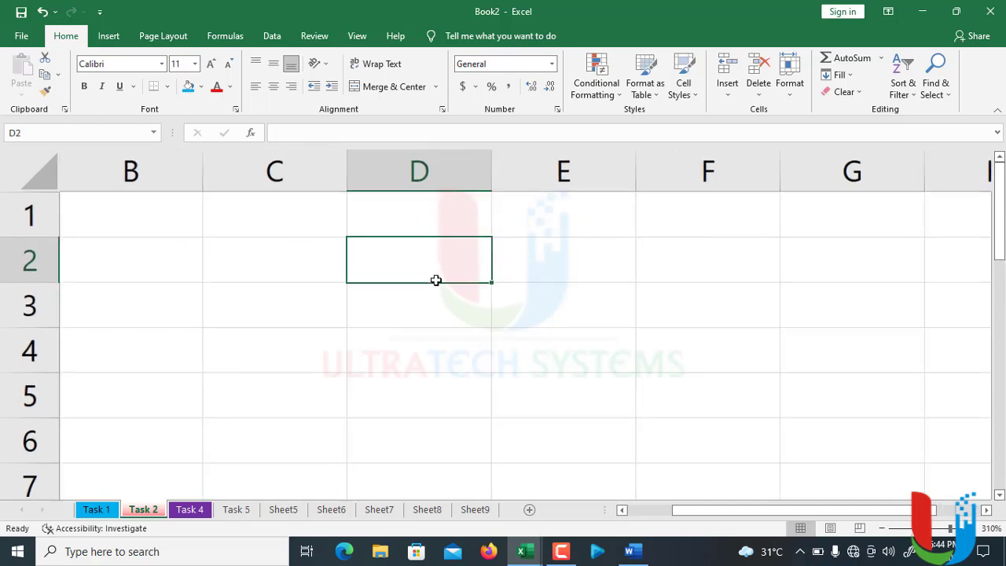
{"action": "scroll", "coordinate": [436, 281], "scroll_direction": "up", "scroll_amount": 3}
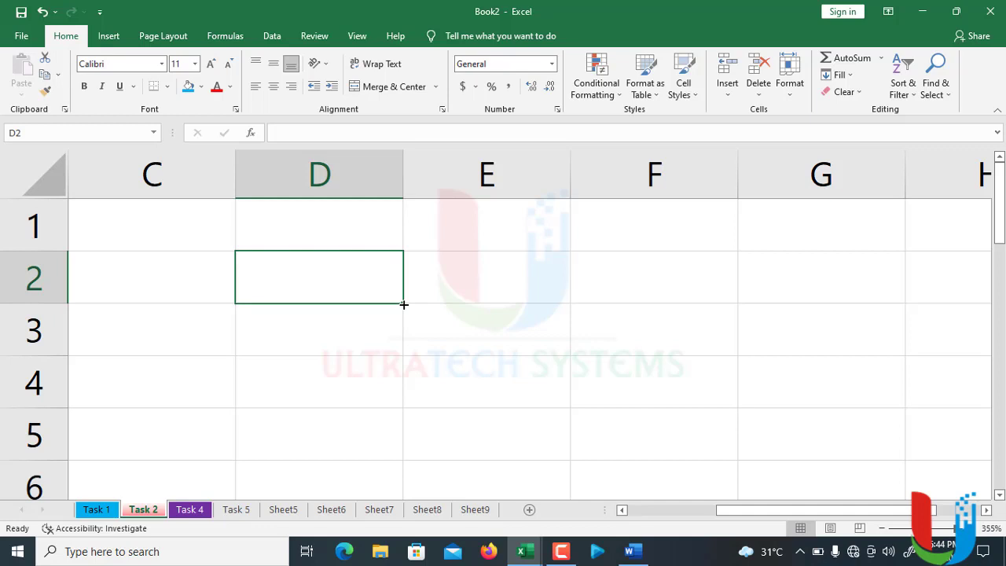
{"action": "scroll", "coordinate": [403, 305], "scroll_direction": "down", "scroll_amount": 5}
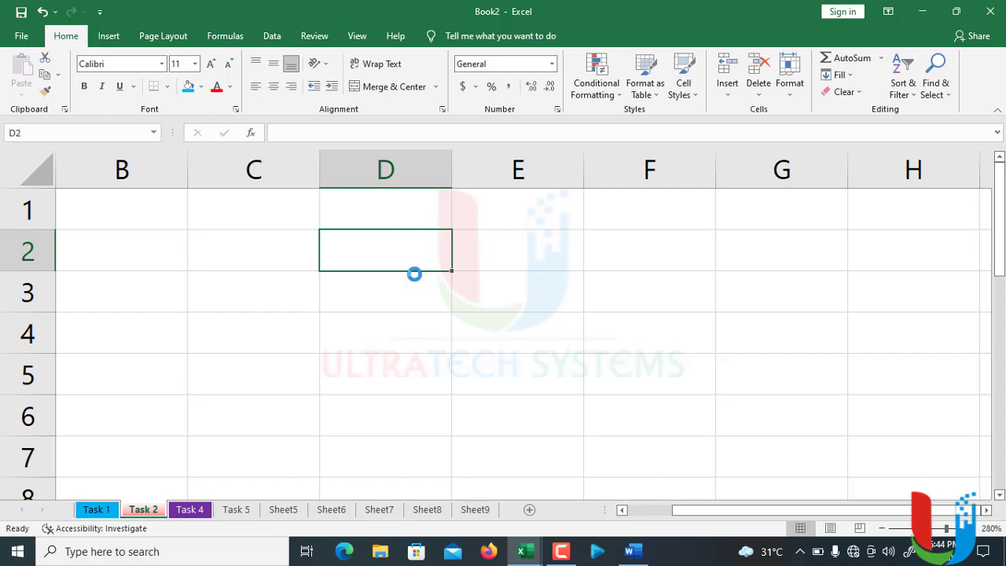
{"action": "scroll", "coordinate": [413, 272], "scroll_direction": "down", "scroll_amount": 7}
Enter the number 789 in cell A1
{"action": "left_click", "coordinate": [78, 191]}
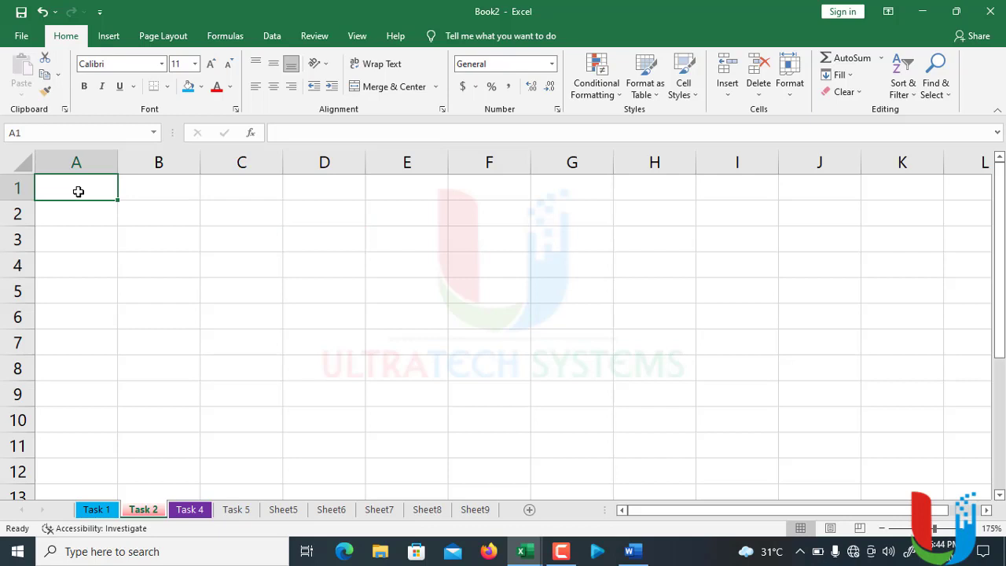
{"action": "type", "text": "789"}
{"action": "key", "text": "Return"}
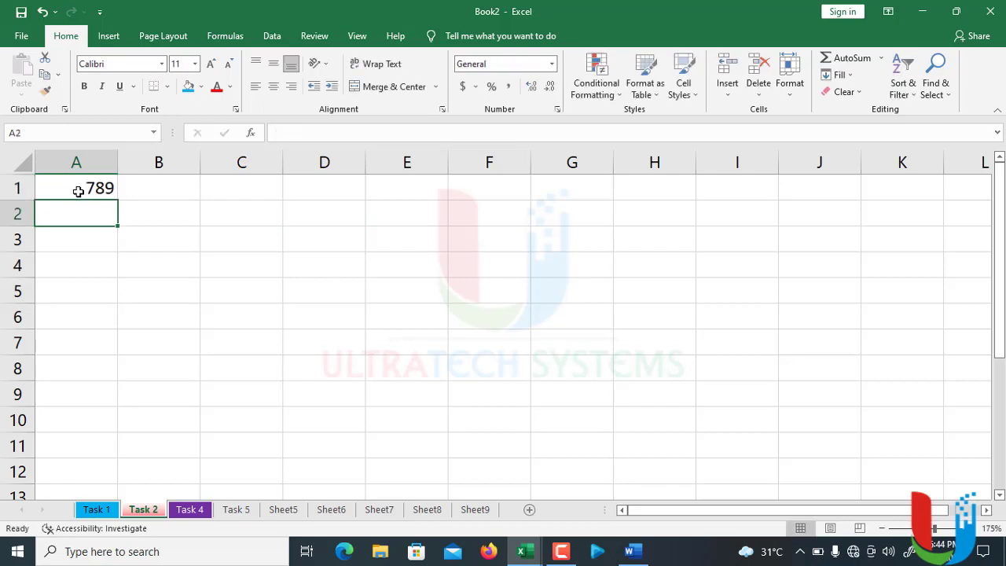
Copy the value of cell A1 into cells A2 and A3
{"action": "left_click", "coordinate": [106, 189]}
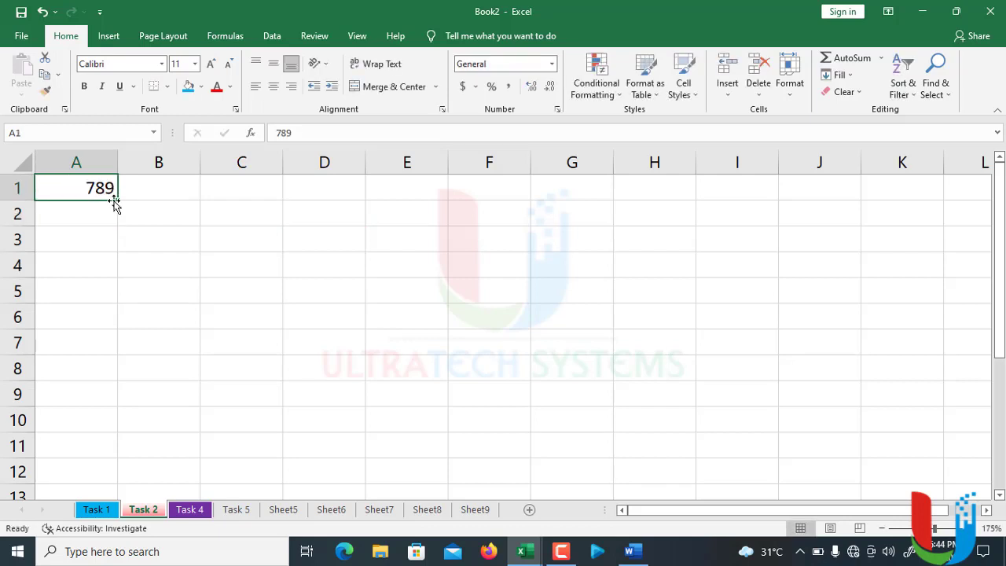
{"action": "key", "text": "ctrl+c"}
{"action": "left_click", "coordinate": [99, 211]}
{"action": "key", "text": "ctrl+v"}
{"action": "left_click", "coordinate": [95, 246]}
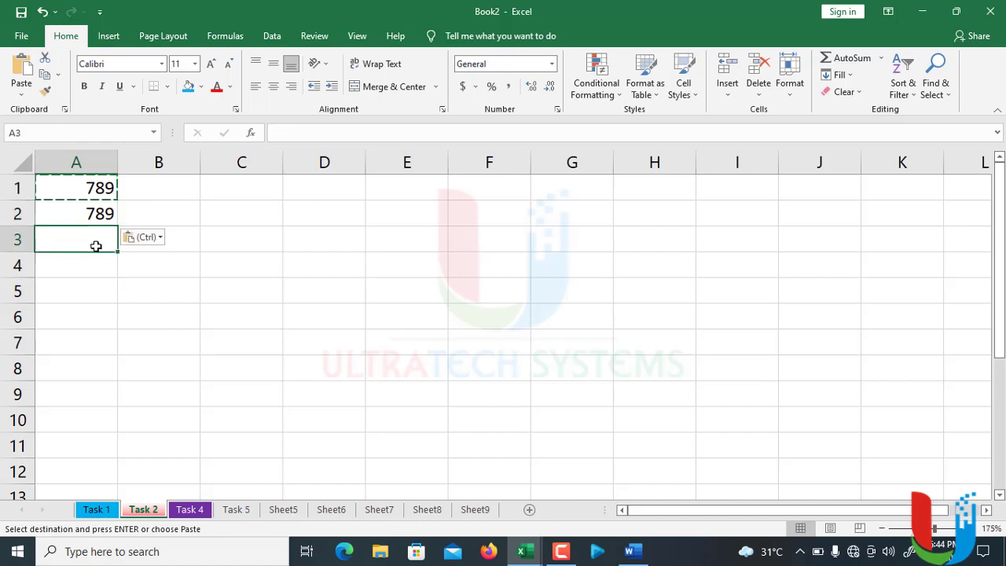
{"action": "key", "text": "ctrl+v"}
{"action": "key", "text": "Escape"}
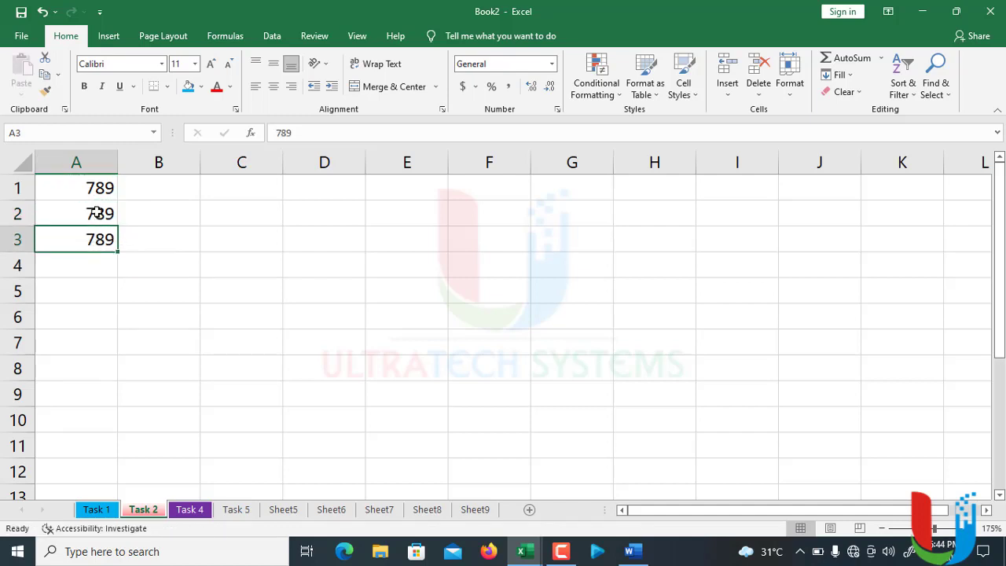
Fill the value of cell A1 down to A11 with the fill handle, and undo the fill
{"action": "left_click", "coordinate": [108, 191]}
{"action": "left_click_drag", "start_coordinate": [117, 202], "coordinate": [117, 457]}
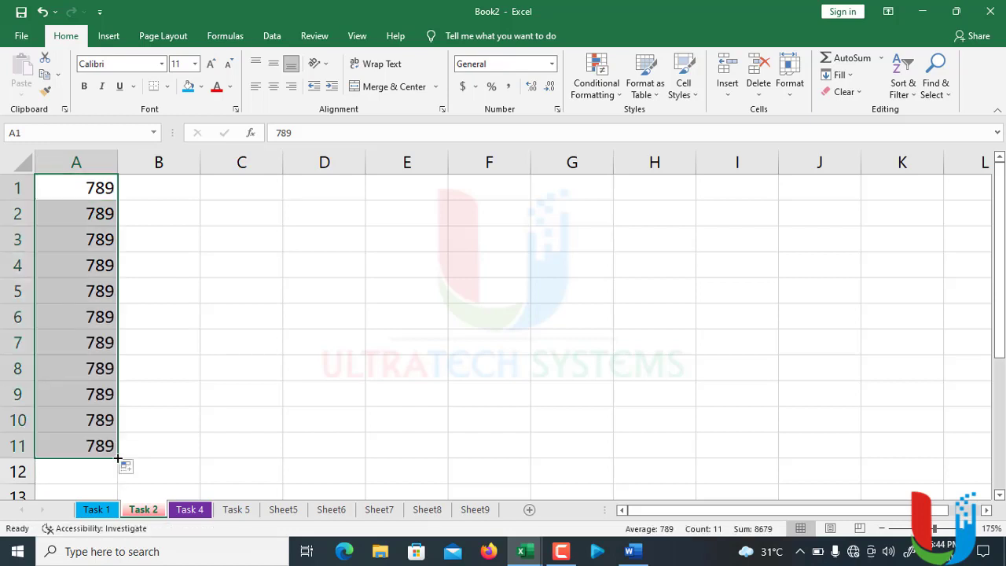
{"action": "key", "text": "ctrl+z"}
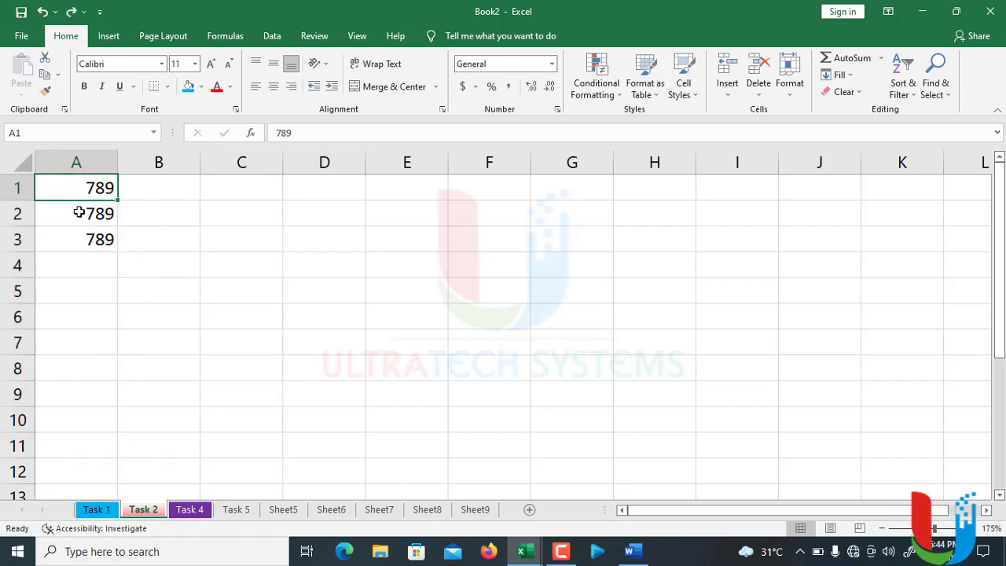
Clear the values from cells A2:A3 and from cell A1
{"action": "left_click_drag", "start_coordinate": [81, 212], "coordinate": [84, 239]}
{"action": "key", "text": "Delete"}
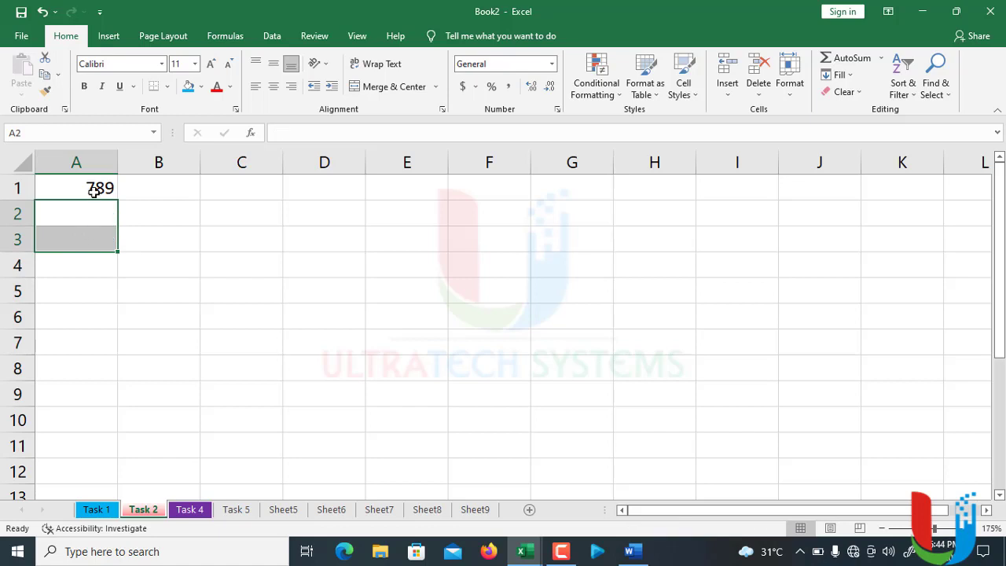
{"action": "left_click", "coordinate": [95, 187]}
{"action": "key", "text": "Delete"}
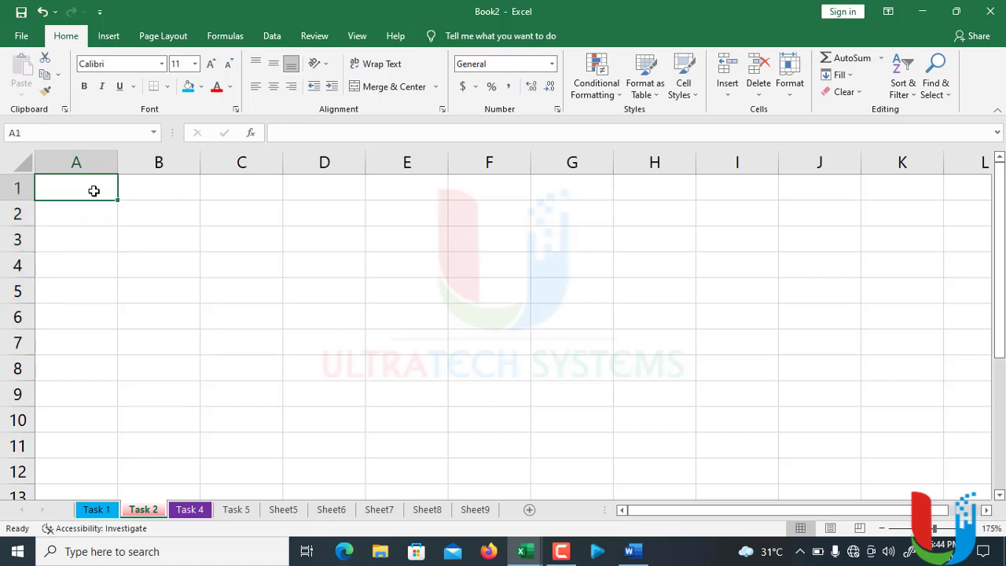
Enter 789 in cell A1, extend it down to A11 with the fill handle, and undo the fill
{"action": "type", "text": "789"}
{"action": "key", "text": "Return"}
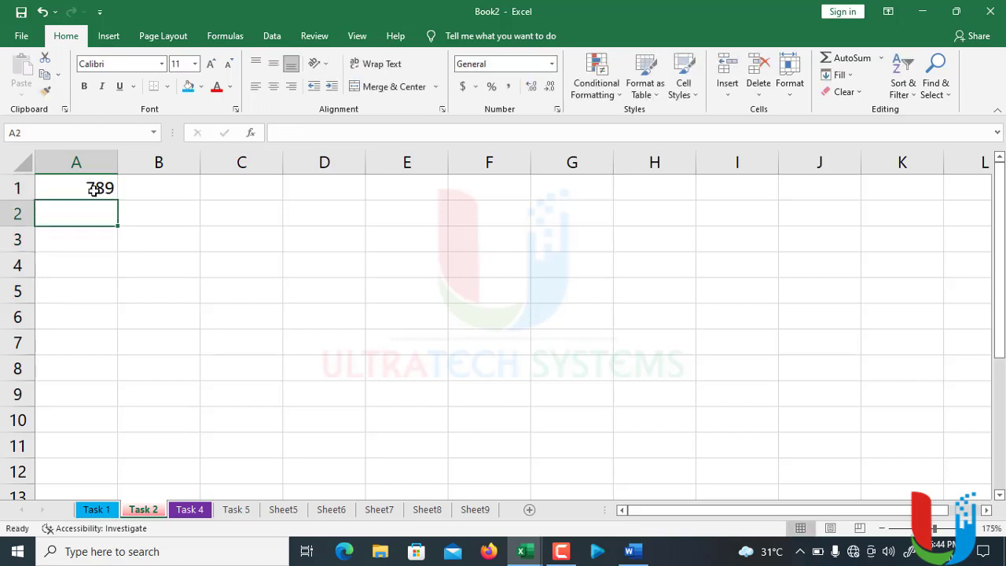
{"action": "left_click", "coordinate": [94, 188]}
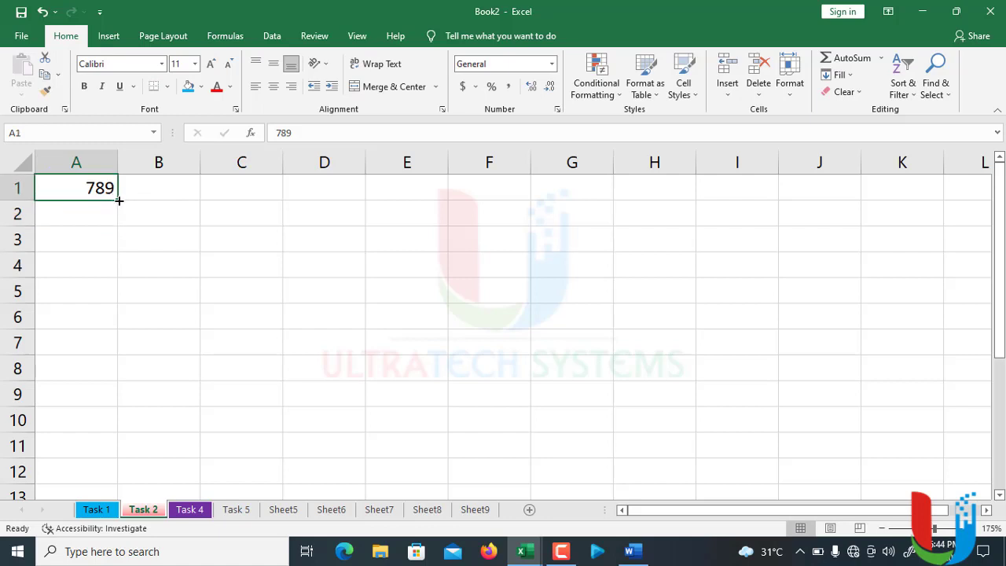
{"action": "left_click_drag", "start_coordinate": [119, 200], "coordinate": [125, 459]}
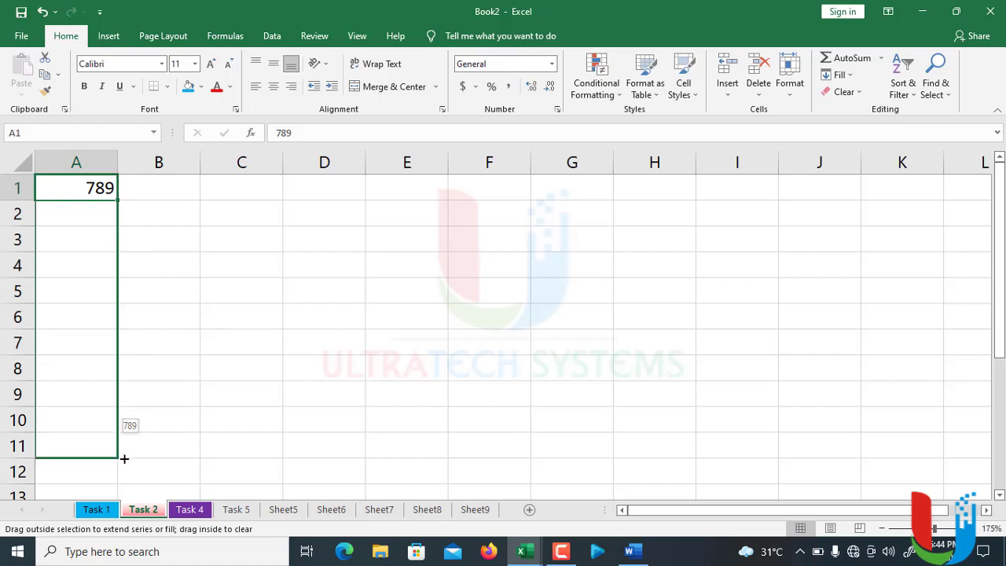
{"action": "left_click_drag", "start_coordinate": [125, 459], "coordinate": [124, 458]}
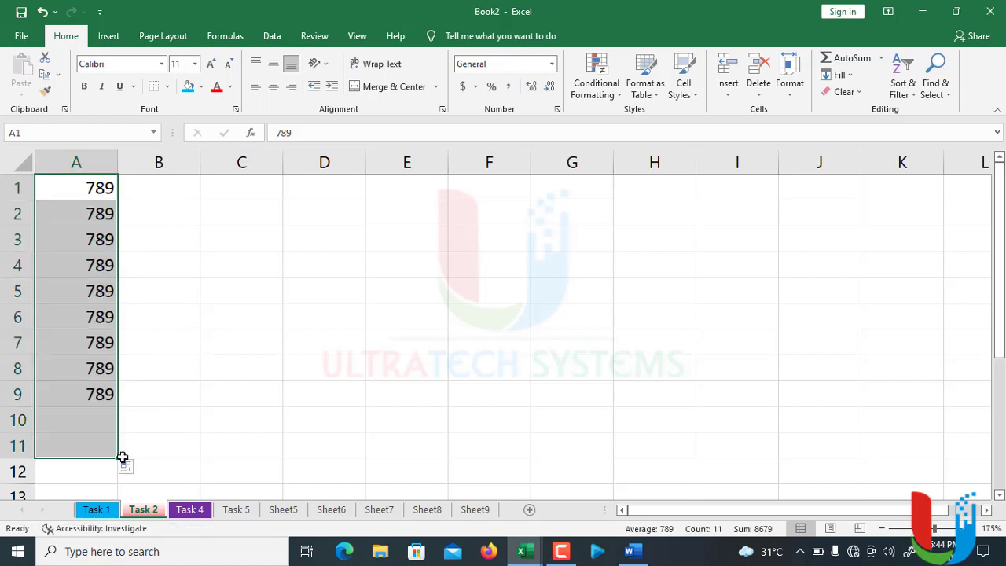
{"action": "key", "text": "ctrl+z"}
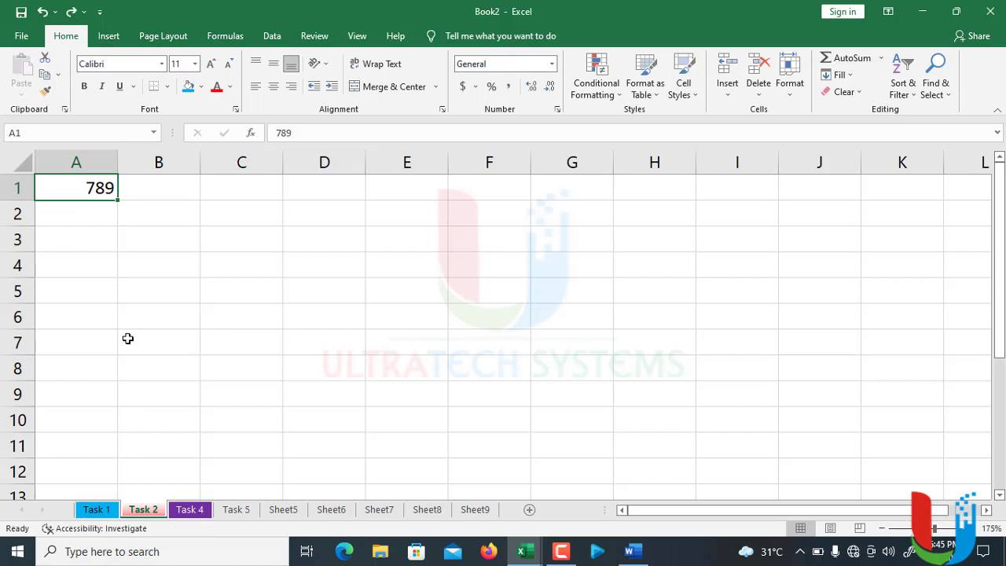
Enter 789 again in cell A1, replacing its contents
{"action": "left_click", "coordinate": [126, 220]}
{"action": "left_click", "coordinate": [96, 188]}
{"action": "type", "text": "789"}
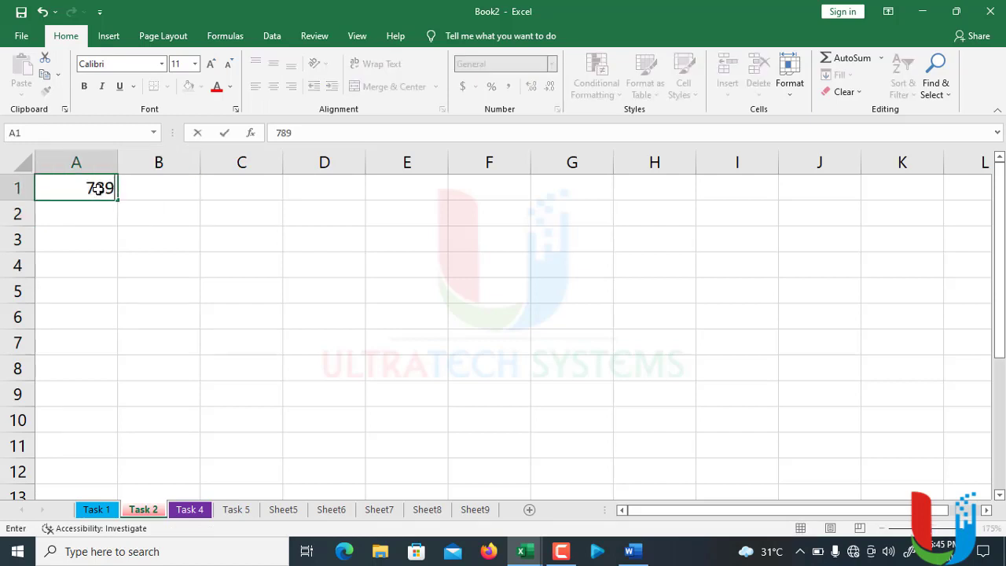
{"action": "key", "text": "Return"}
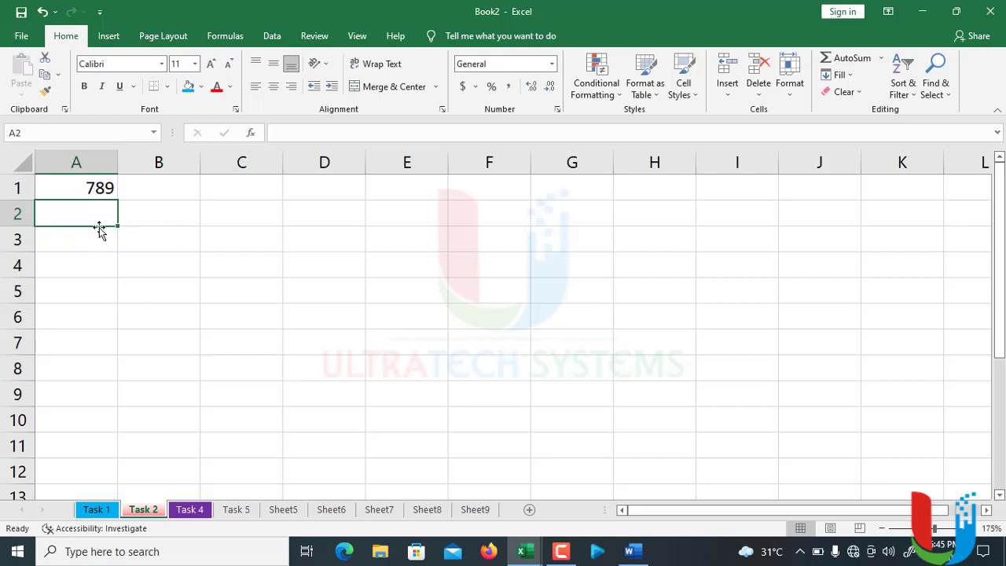
Fill the value 789 from cell A1 down to cell A11 with the fill handle
{"action": "left_click", "coordinate": [99, 186]}
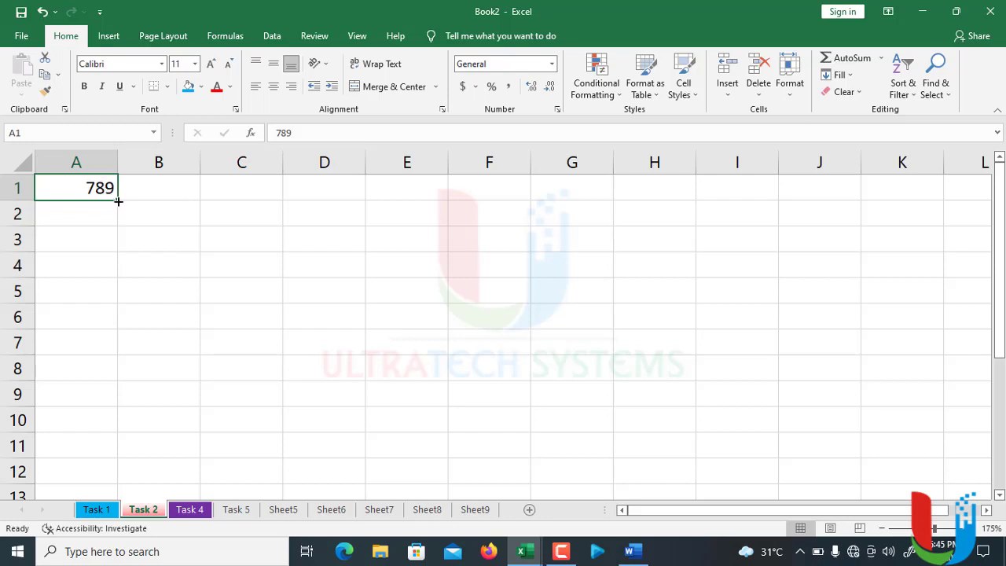
{"action": "left_click_drag", "start_coordinate": [117, 201], "coordinate": [114, 456]}
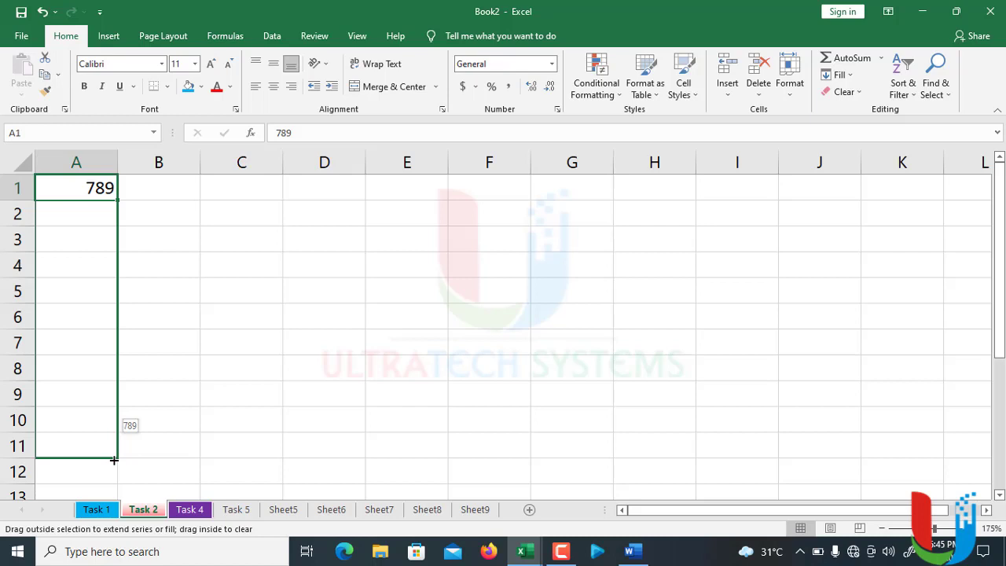
{"action": "left_click_drag", "start_coordinate": [113, 460], "coordinate": [113, 451]}
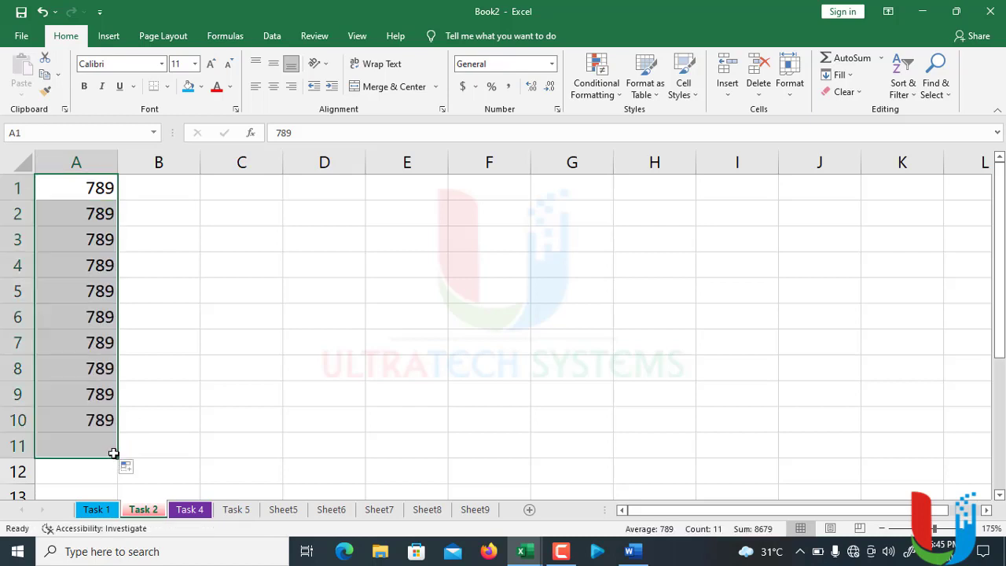
Enter Nigeria in cell B1 and reselect that cell
{"action": "left_click", "coordinate": [177, 182]}
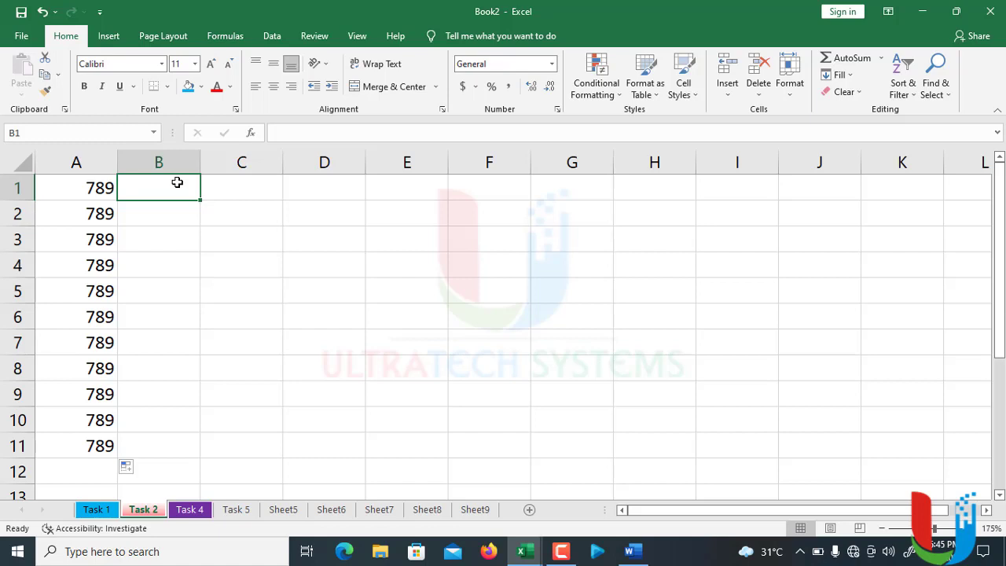
{"action": "type", "text": "Nigeria"}
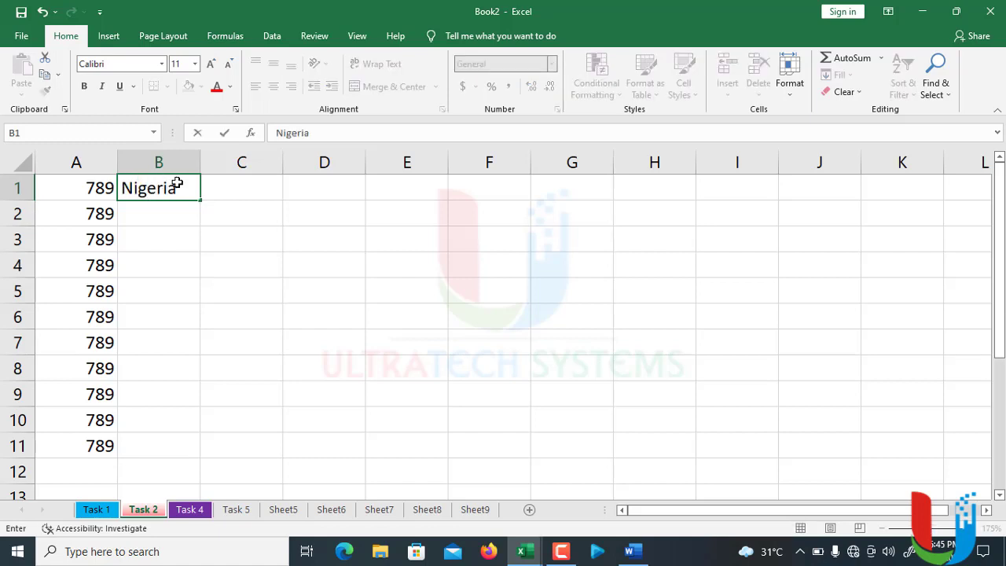
{"action": "key", "text": "Return"}
{"action": "left_click", "coordinate": [177, 183]}
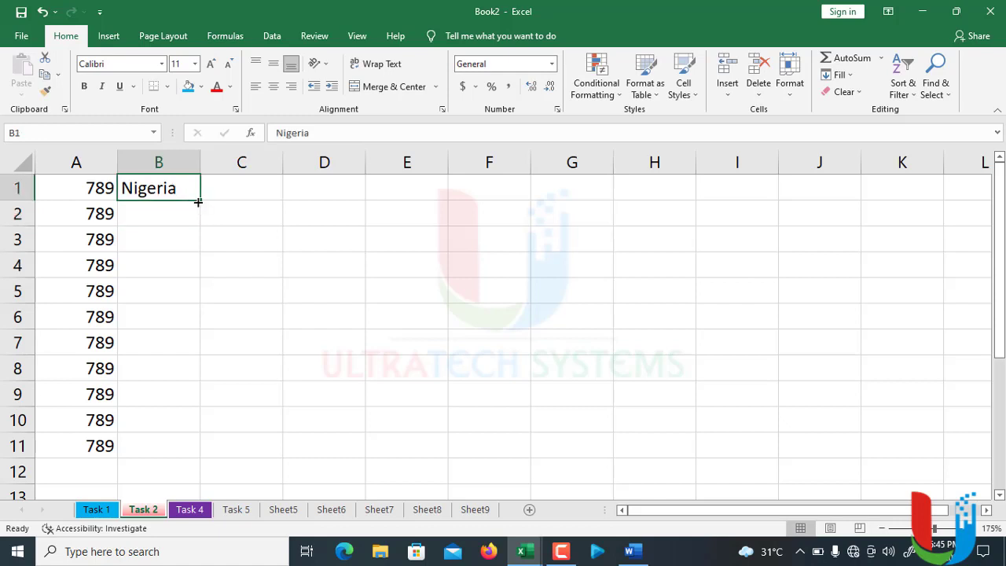
Fill Nigeria from cell B1 down to B11 with the fill handle twice, undoing the fill each time
{"action": "left_click_drag", "start_coordinate": [199, 202], "coordinate": [194, 454]}
{"action": "key", "text": "ctrl+z"}
{"action": "double_click", "coordinate": [200, 199]}
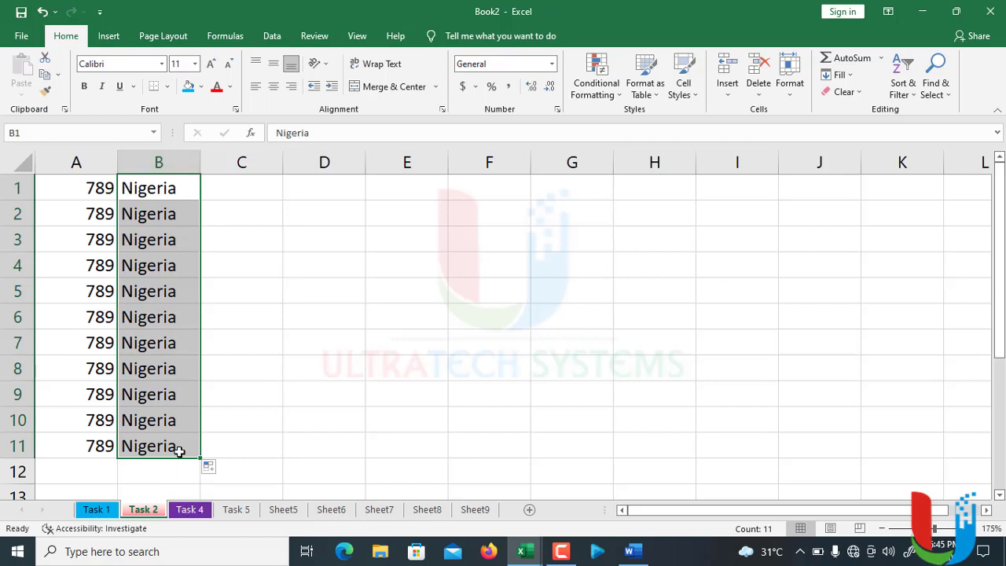
{"action": "key", "text": "ctrl+z"}
Fill the text of cell B1 down to cell B11 with the fill handle
{"action": "left_click", "coordinate": [218, 247]}
{"action": "left_click", "coordinate": [147, 191]}
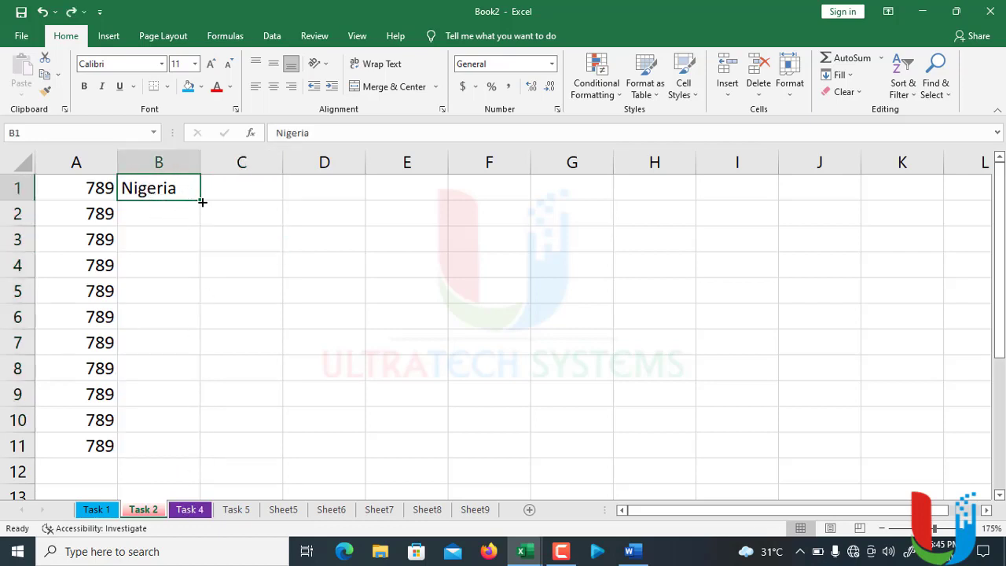
{"action": "left_click_drag", "start_coordinate": [201, 201], "coordinate": [192, 458]}
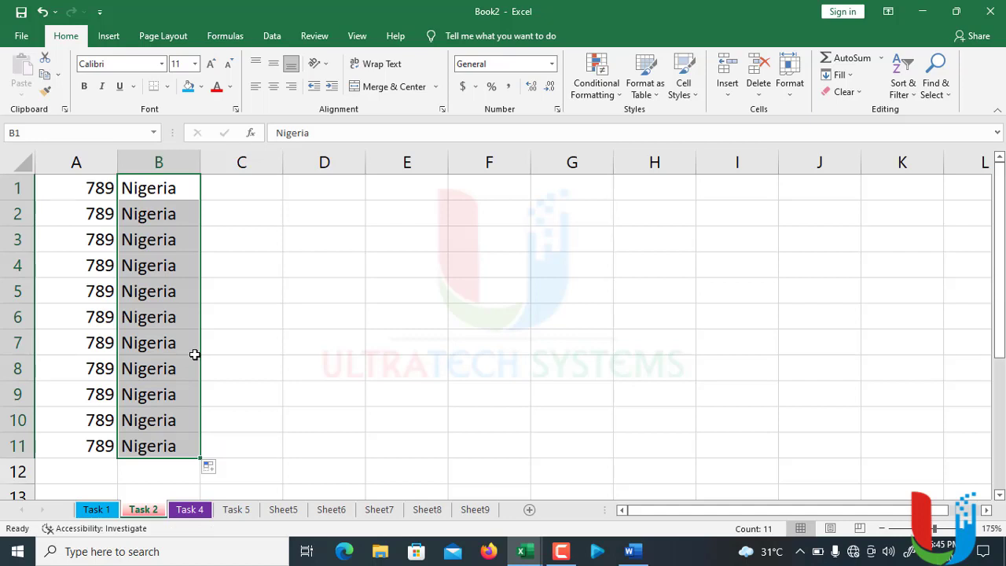
Enter January in cell D1
{"action": "left_click", "coordinate": [235, 189]}
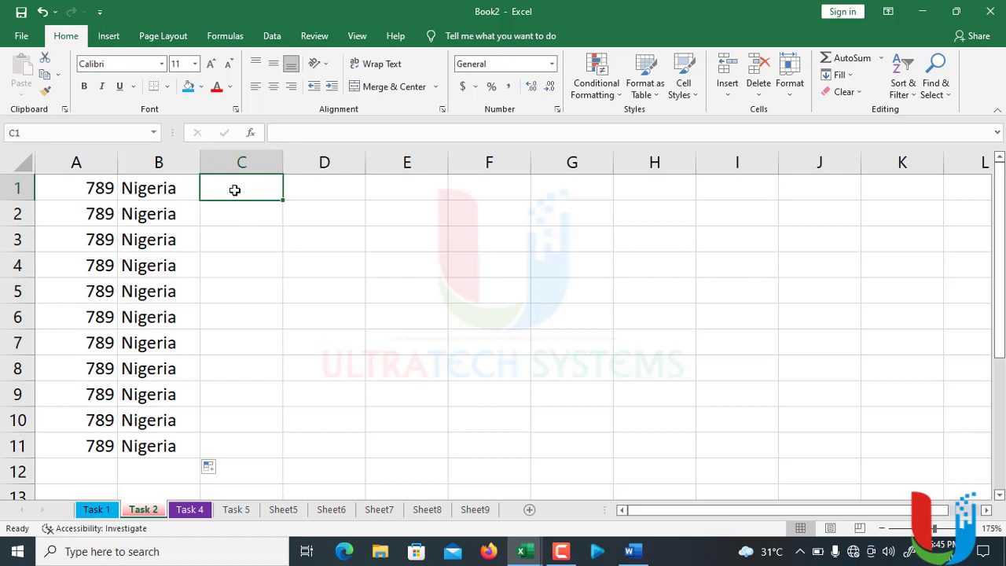
{"action": "left_click", "coordinate": [321, 189]}
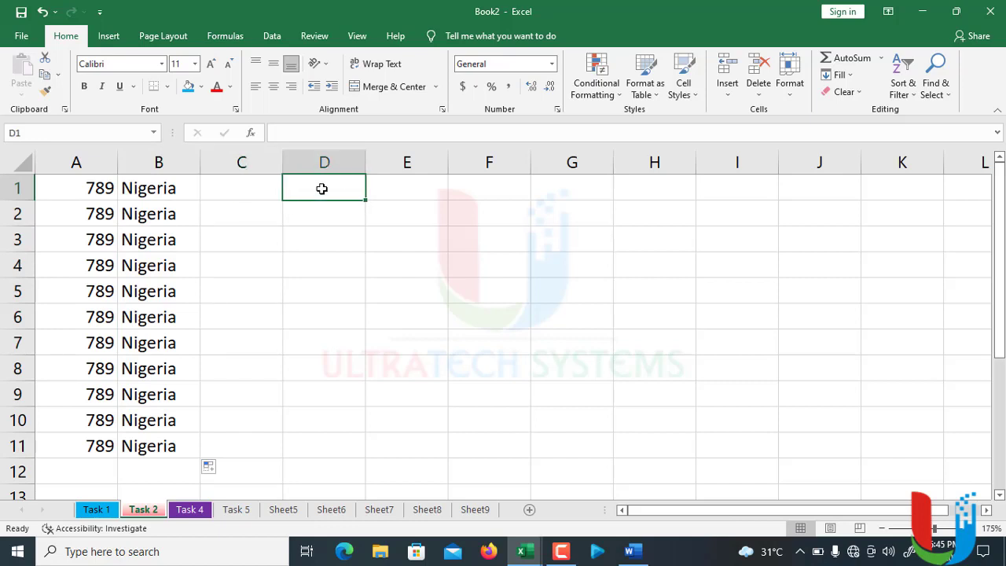
{"action": "type", "text": "JAn"}
{"action": "key", "text": "BackSpace"}
{"action": "key", "text": "BackSpace"}
{"action": "type", "text": "a"}
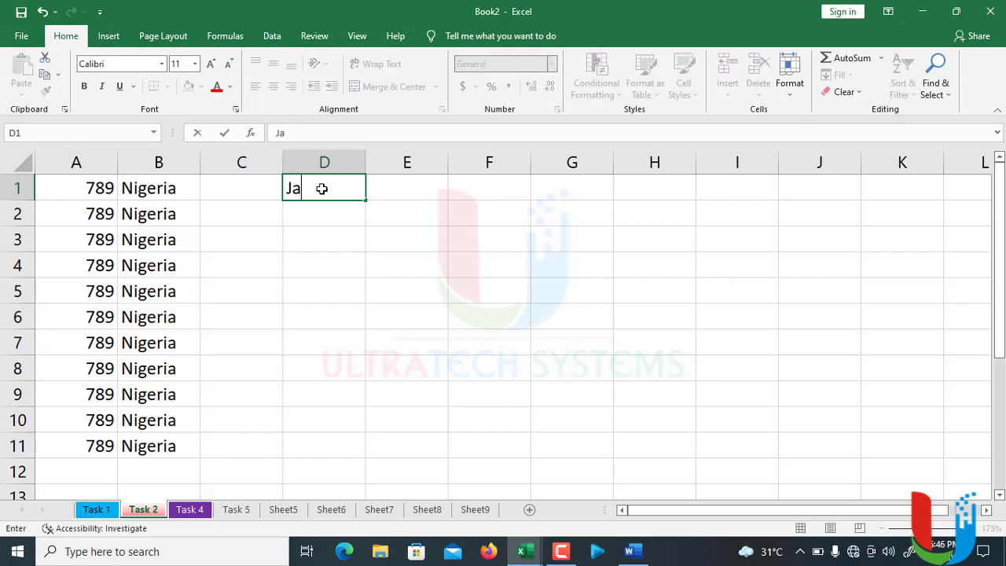
{"action": "type", "text": "nuary"}
{"action": "key", "text": "Return"}
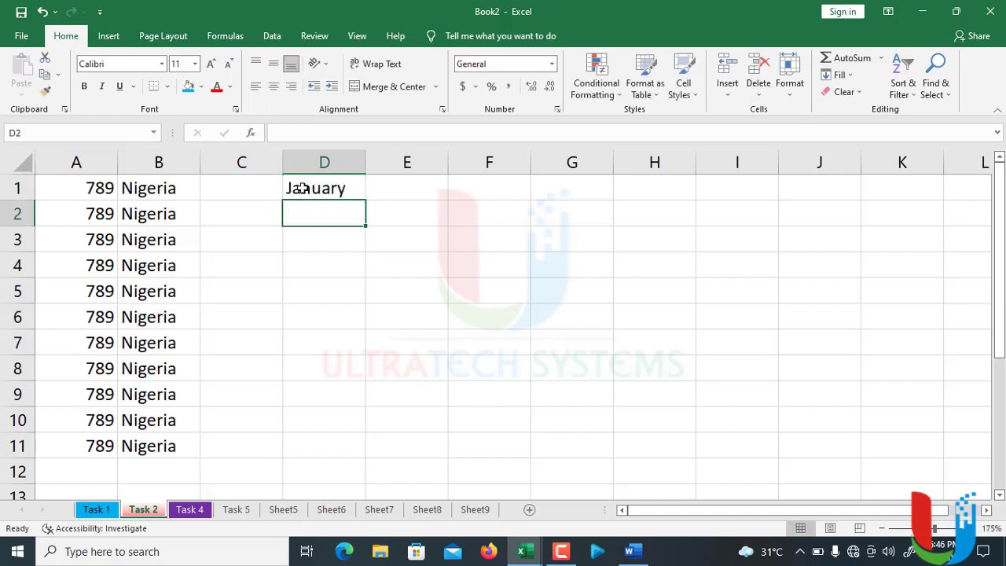
Extend the month series from cell D1 down to D13 and widen column D to fit the month names
{"action": "left_click", "coordinate": [302, 189]}
{"action": "left_click_drag", "start_coordinate": [366, 202], "coordinate": [371, 440]}
{"action": "scroll", "coordinate": [375, 344], "scroll_direction": "up", "scroll_amount": 1}
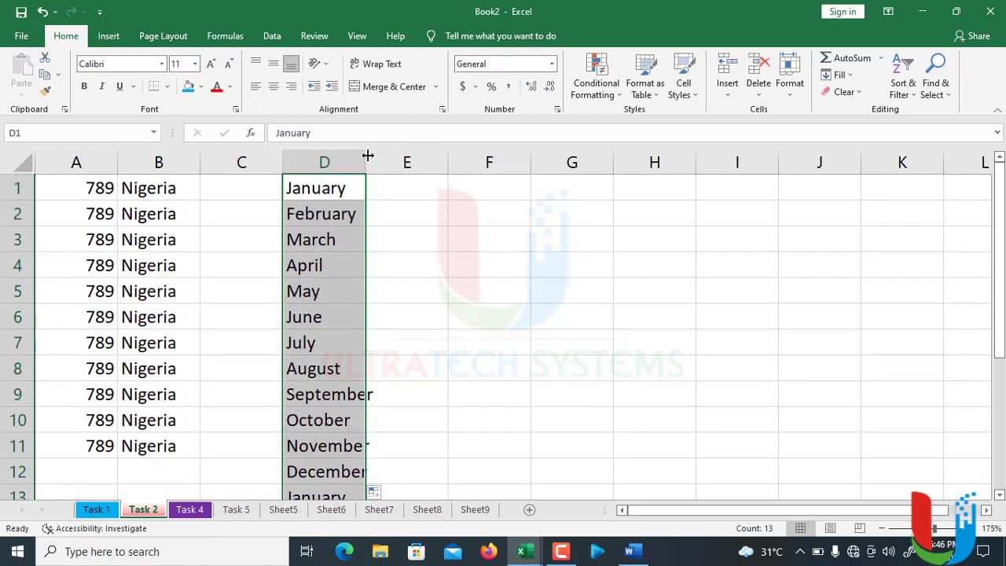
{"action": "left_click_drag", "start_coordinate": [366, 154], "coordinate": [381, 155]}
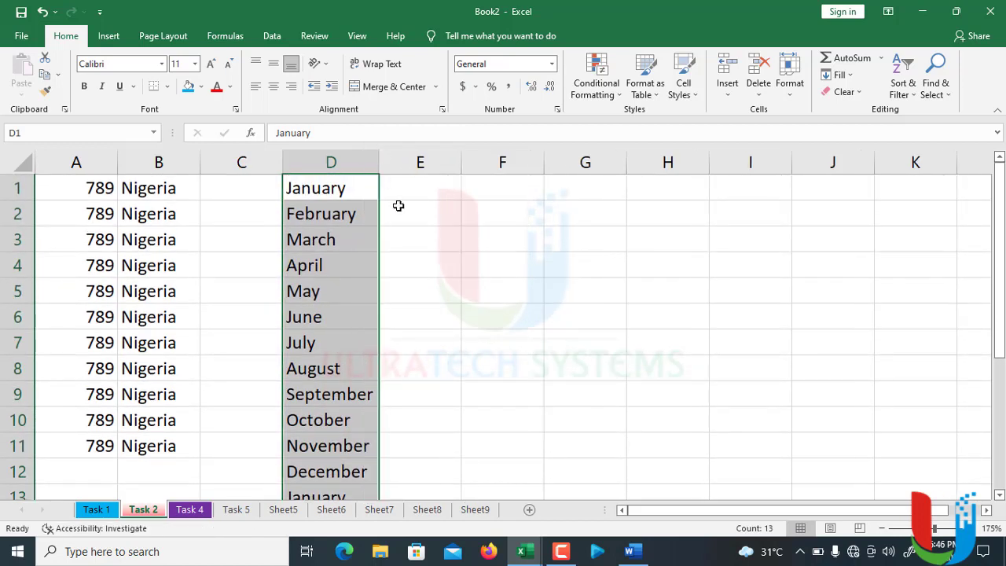
Enter the abbreviation Jan in cell E1 and extend the month series down to cell E11 with the fill handle
{"action": "left_click", "coordinate": [416, 190]}
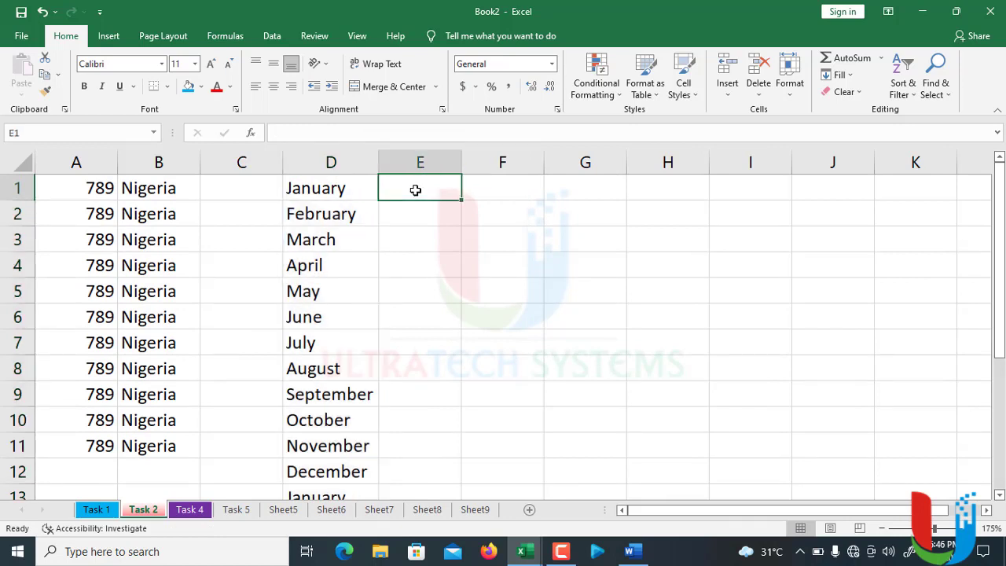
{"action": "type", "text": "Jna"}
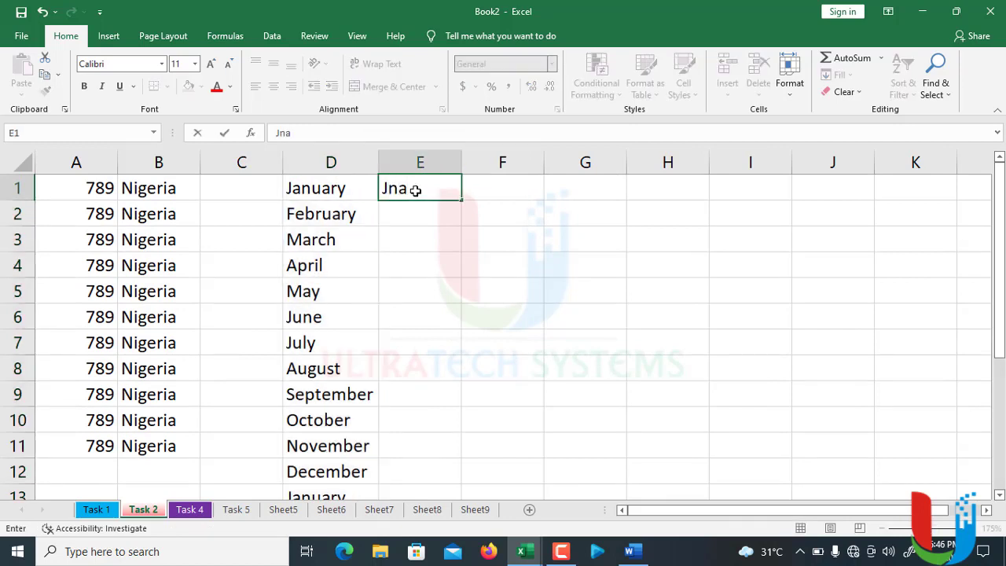
{"action": "key", "text": "BackSpace"}
{"action": "key", "text": "BackSpace"}
{"action": "type", "text": "an"}
{"action": "key", "text": "Return"}
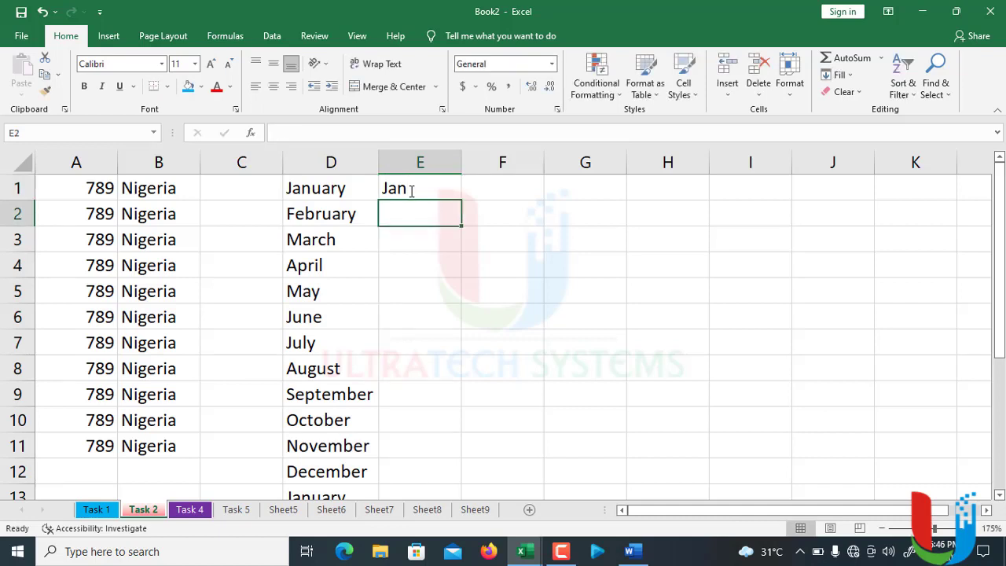
{"action": "left_click", "coordinate": [411, 188]}
{"action": "left_click_drag", "start_coordinate": [462, 201], "coordinate": [462, 460]}
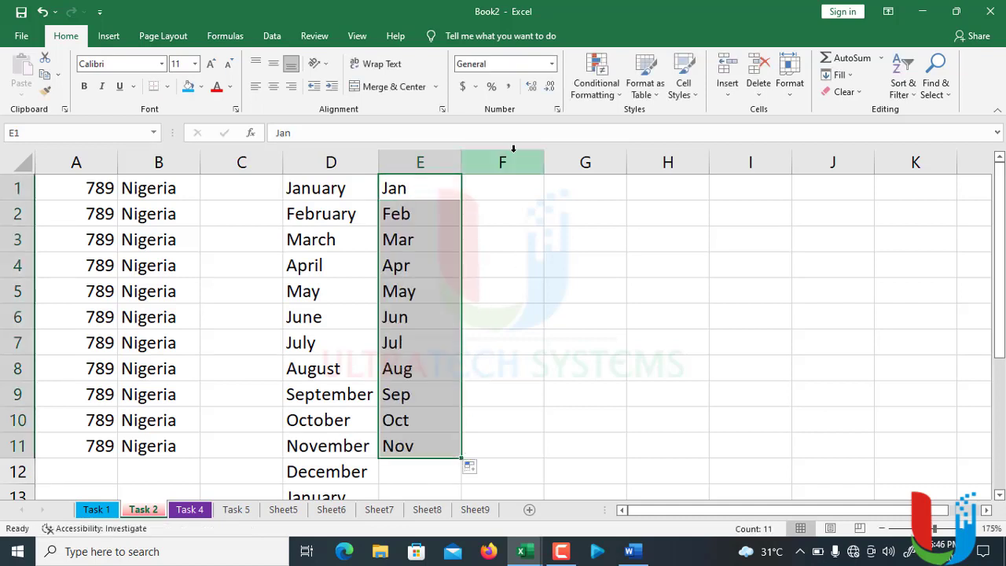
Enter Sunday in cell F1 and extend the weekday series down to cell F11 with the fill handle
{"action": "left_click", "coordinate": [519, 186]}
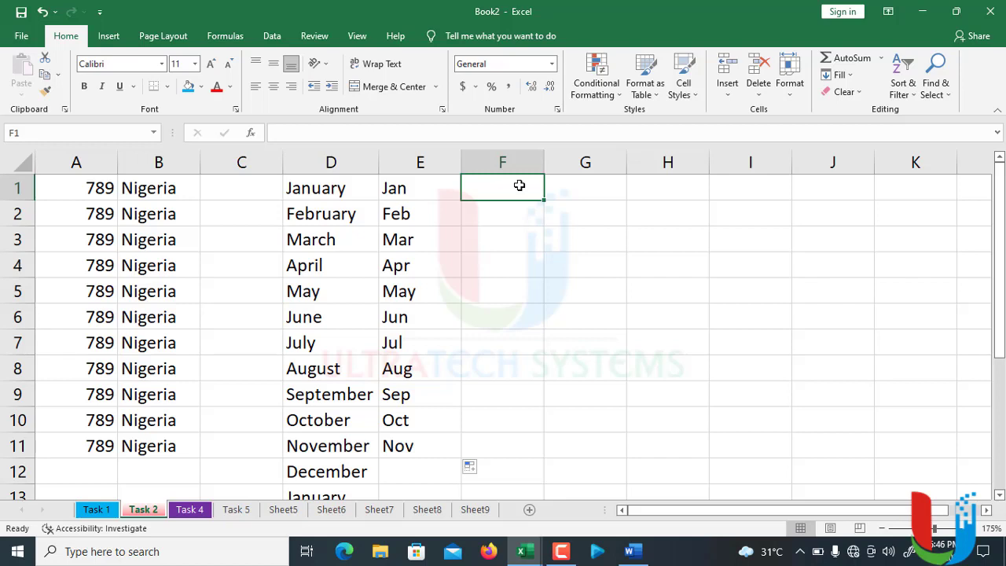
{"action": "type", "text": "Sunday"}
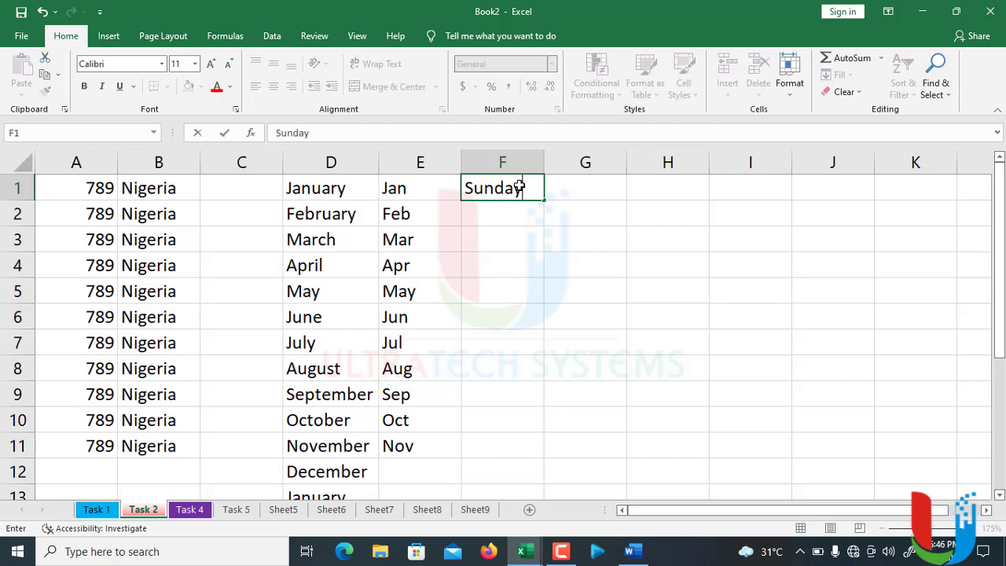
{"action": "key", "text": "Return"}
{"action": "left_click", "coordinate": [530, 180]}
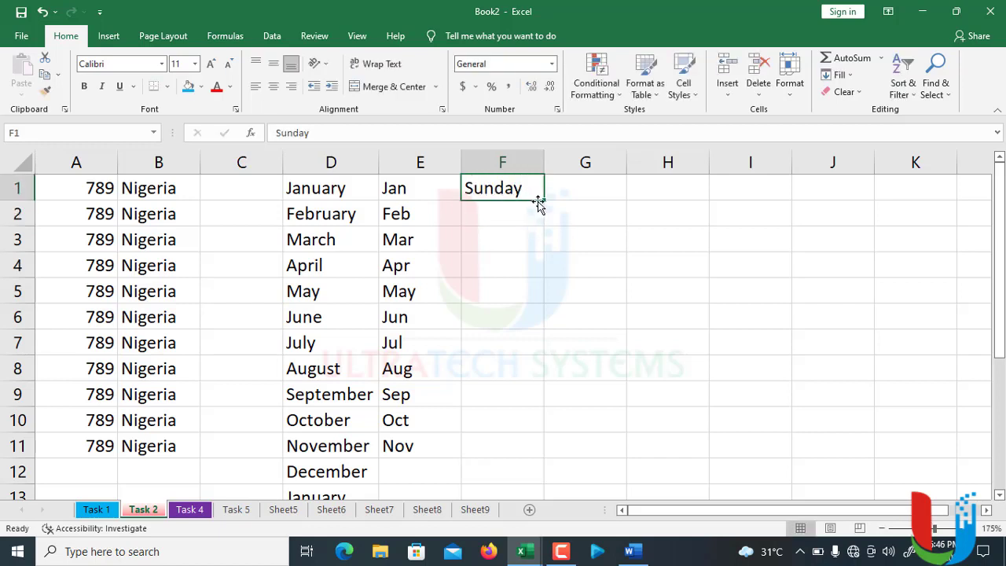
{"action": "left_click_drag", "start_coordinate": [546, 200], "coordinate": [544, 457]}
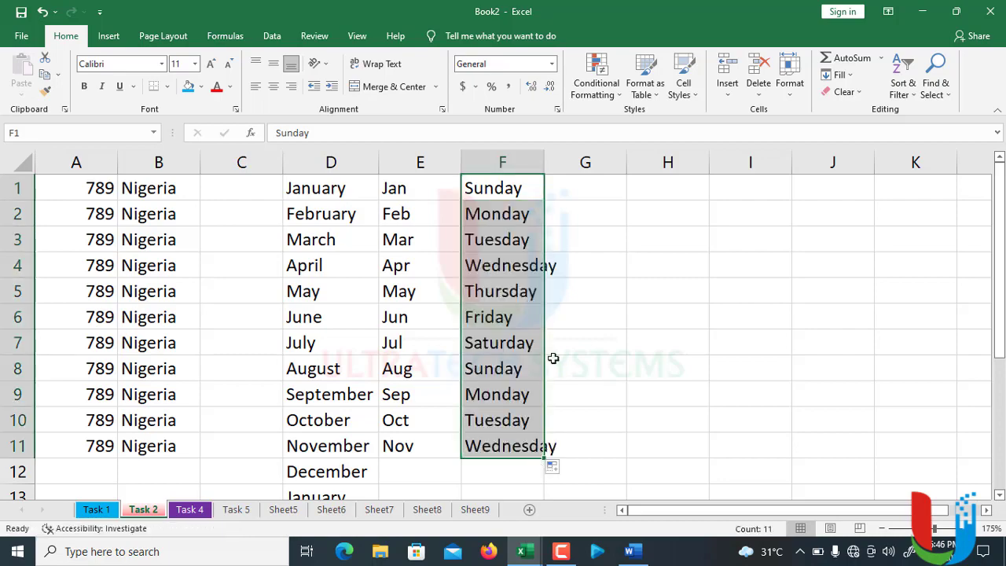
Examine the filled values, month names and weekdays in columns A to F
{"action": "left_click", "coordinate": [586, 177]}
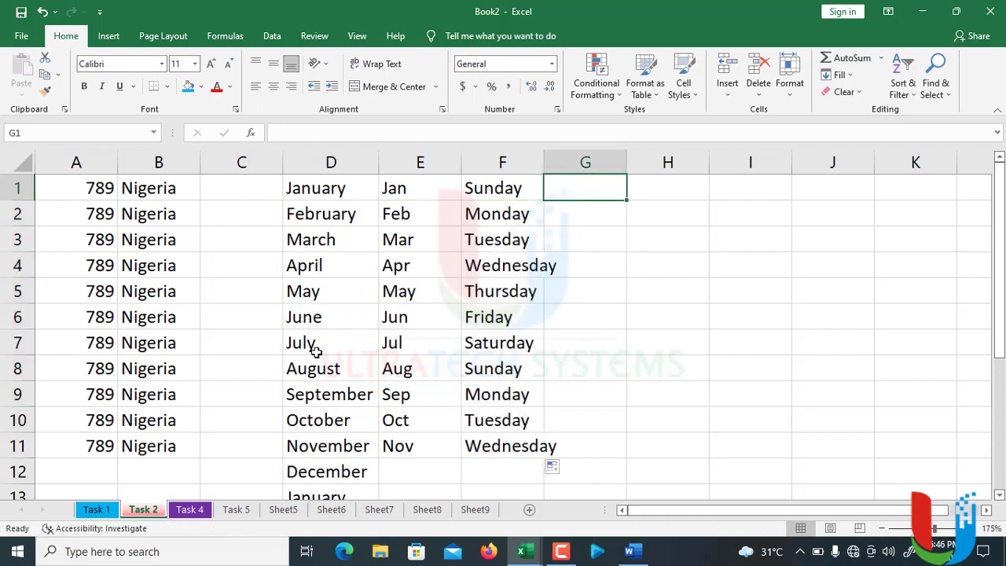
{"action": "scroll", "coordinate": [358, 336], "scroll_direction": "down", "scroll_amount": 5, "text": "ctrl"}
{"action": "scroll", "coordinate": [363, 332], "scroll_direction": "up", "scroll_amount": 3, "text": "ctrl"}
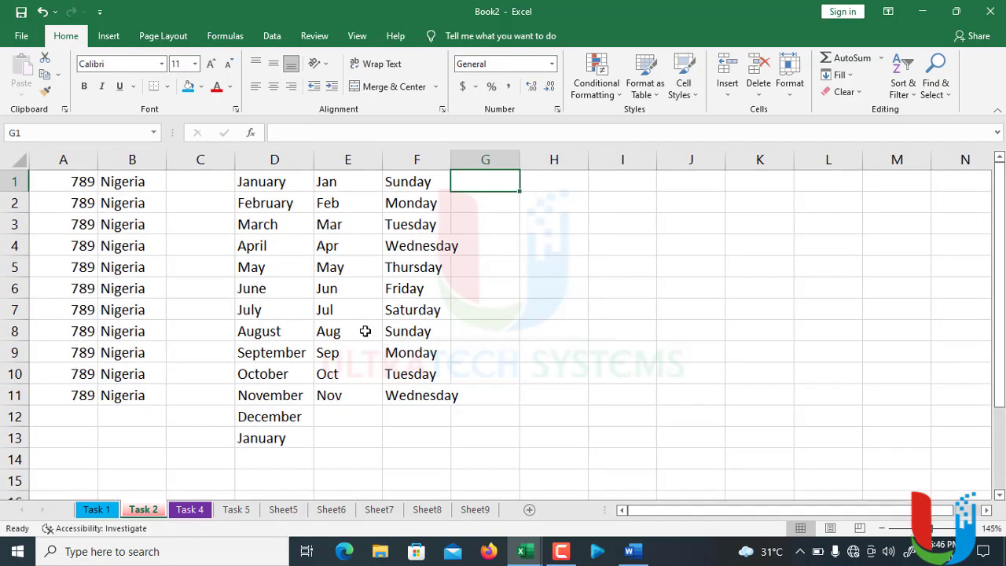
{"action": "scroll", "coordinate": [76, 331], "scroll_direction": "up", "scroll_amount": 4, "text": "ctrl"}
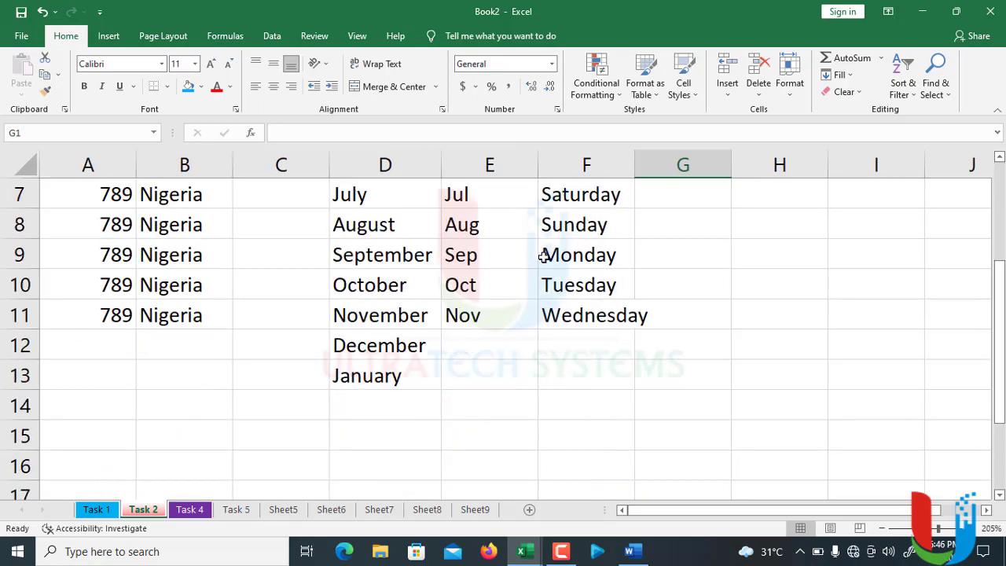
{"action": "scroll", "coordinate": [542, 259], "scroll_direction": "up", "scroll_amount": 2}
{"action": "scroll", "coordinate": [333, 245], "scroll_direction": "down", "scroll_amount": 2, "text": "ctrl"}
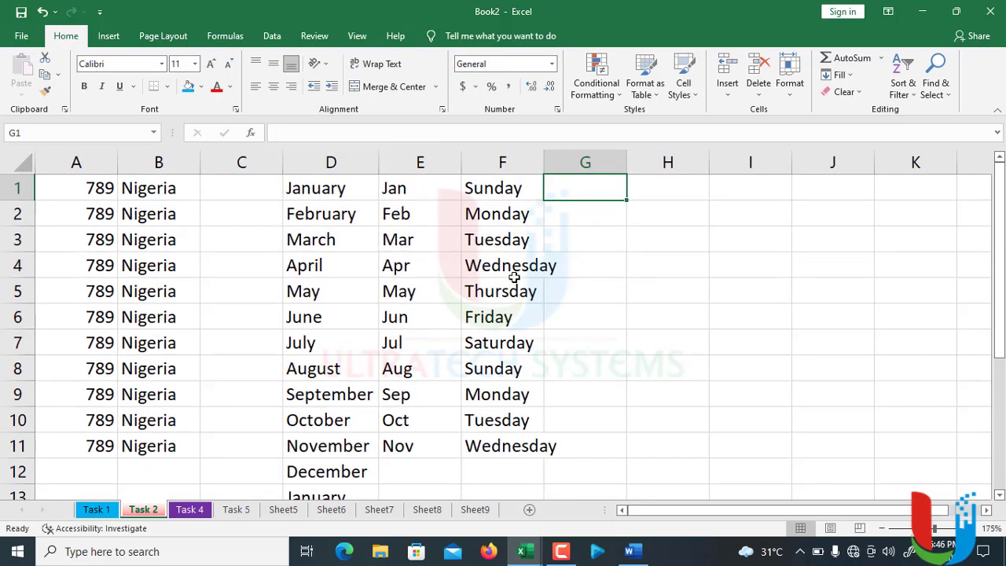
{"action": "scroll", "coordinate": [580, 363], "scroll_direction": "down", "scroll_amount": 2, "text": "ctrl"}
{"action": "scroll", "coordinate": [550, 334], "scroll_direction": "up", "scroll_amount": 2, "text": "ctrl"}
Enter the even numbers 2, 4, 6 and 8 in cells H1 to H4
{"action": "left_click", "coordinate": [653, 194]}
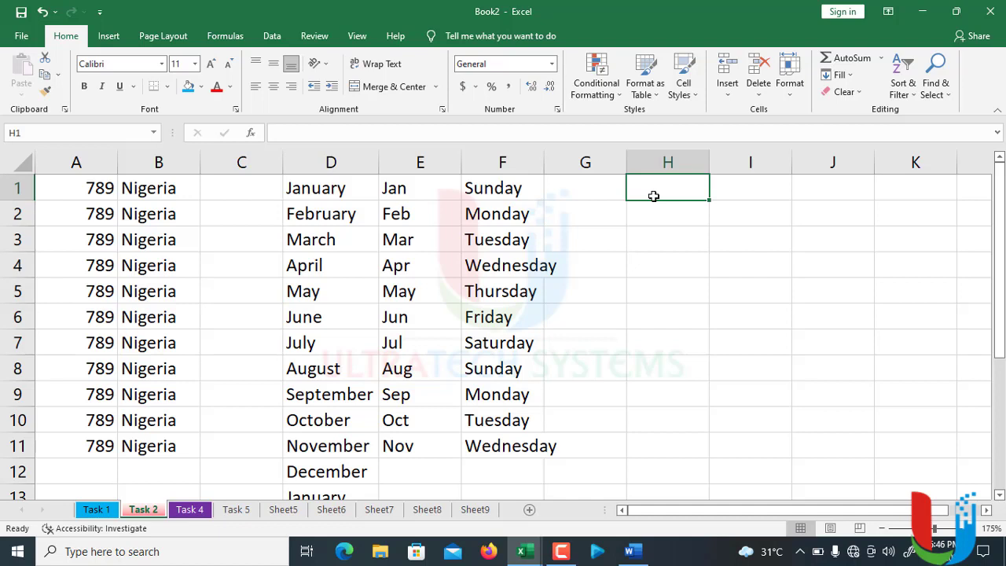
{"action": "type", "text": "2"}
{"action": "key", "text": "Return"}
{"action": "type", "text": "4"}
{"action": "key", "text": "Return"}
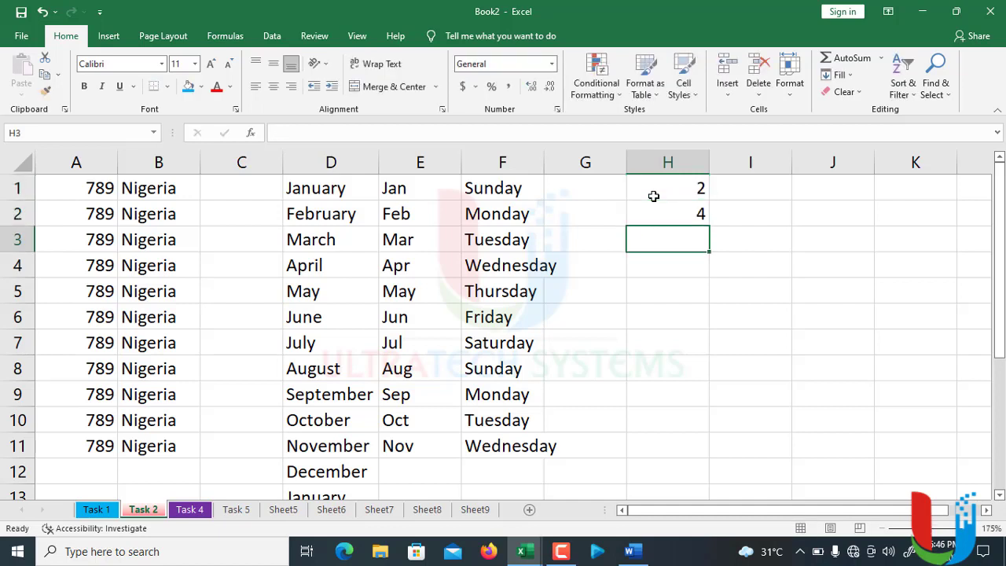
{"action": "type", "text": "6"}
{"action": "key", "text": "Return"}
{"action": "type", "text": "8"}
{"action": "key", "text": "Return"}
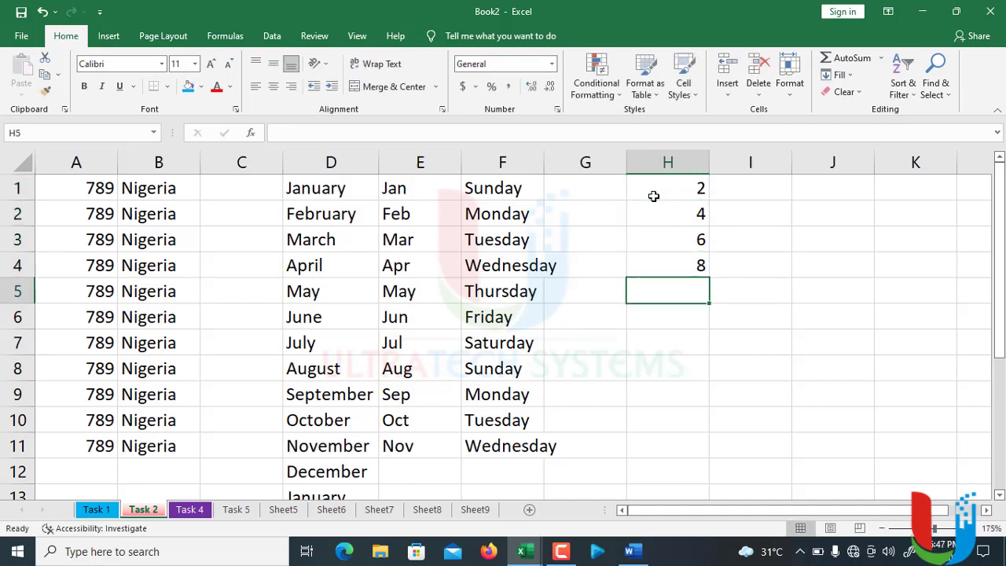
Clear the numbers from cells H1:H4
{"action": "left_click_drag", "start_coordinate": [670, 190], "coordinate": [711, 267]}
{"action": "key", "text": "Delete"}
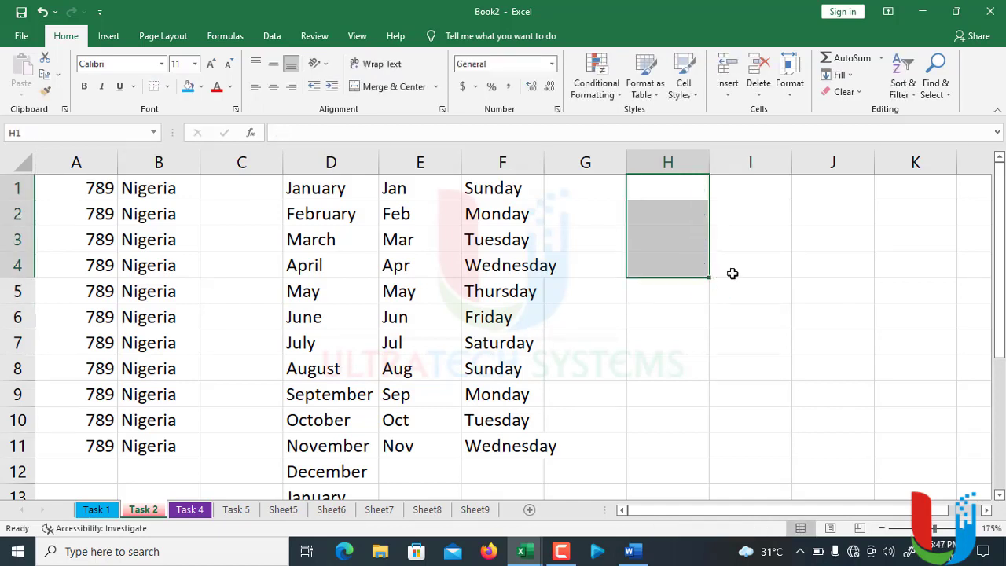
{"action": "left_click", "coordinate": [737, 247]}
Enter 2 in cell H1 and 4 in H2, and extend both as a number series down to cell H11
{"action": "left_click", "coordinate": [671, 179]}
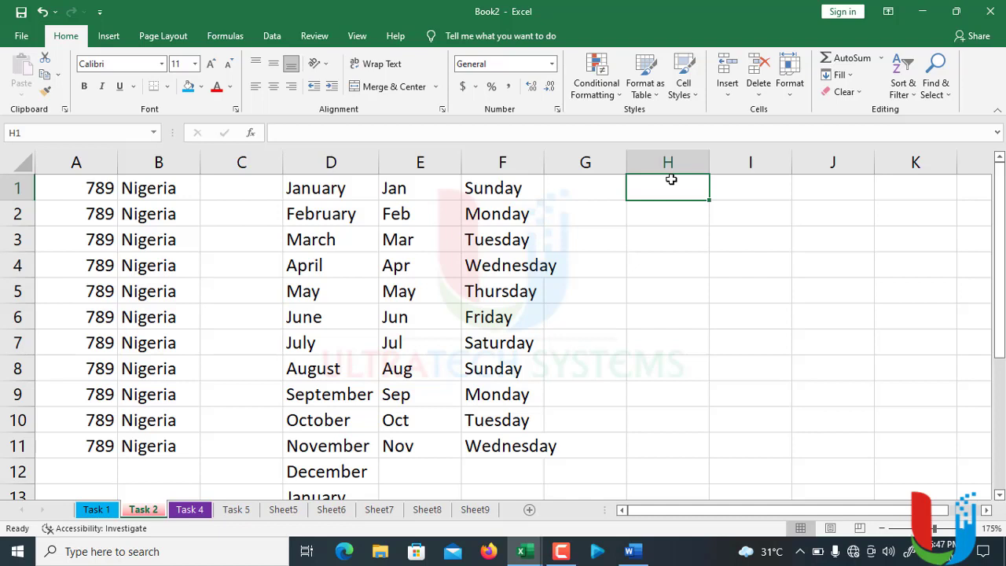
{"action": "type", "text": "2"}
{"action": "key", "text": "Return"}
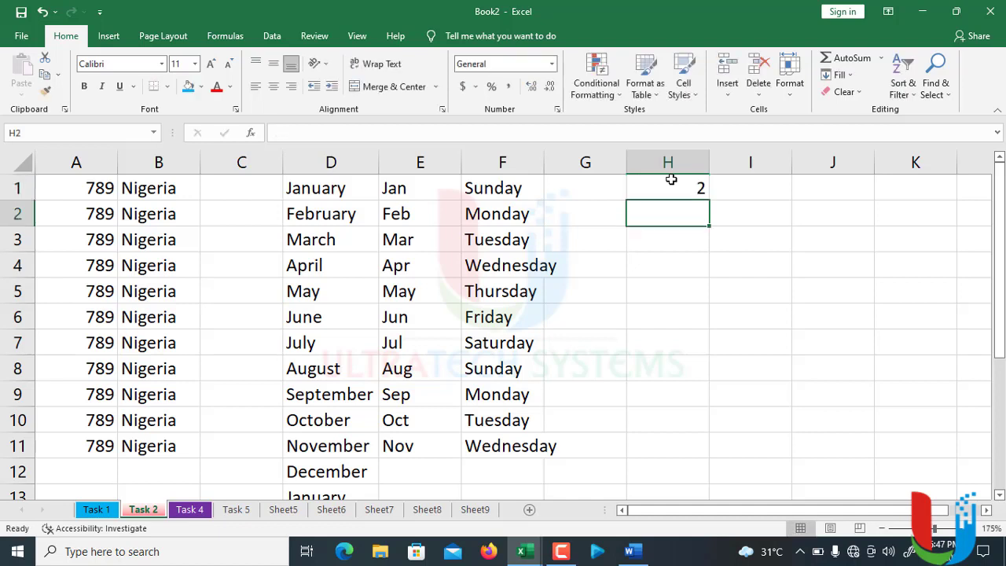
{"action": "type", "text": "4"}
{"action": "key", "text": "Return"}
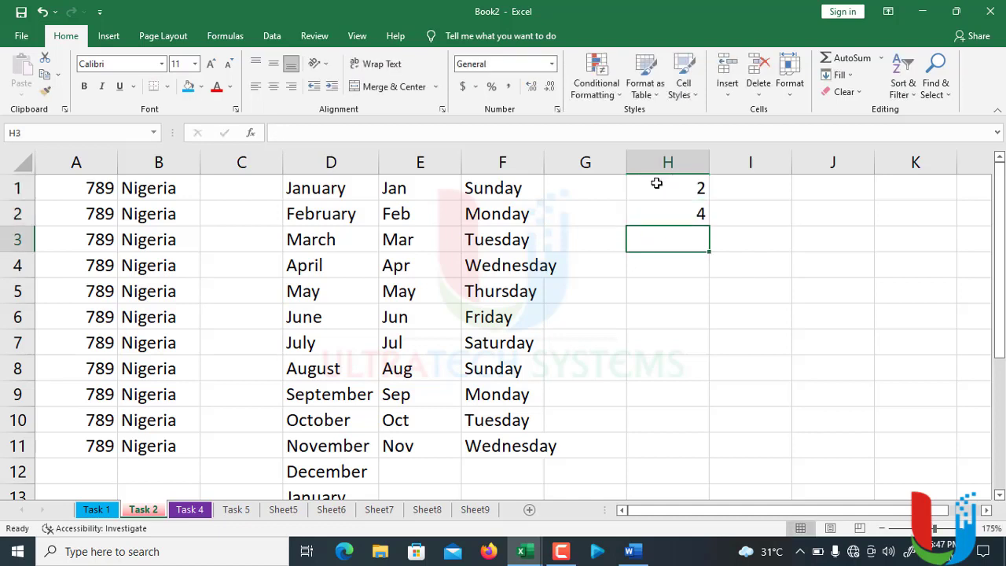
{"action": "left_click", "coordinate": [660, 187]}
{"action": "left_click_drag", "start_coordinate": [669, 203], "coordinate": [703, 455]}
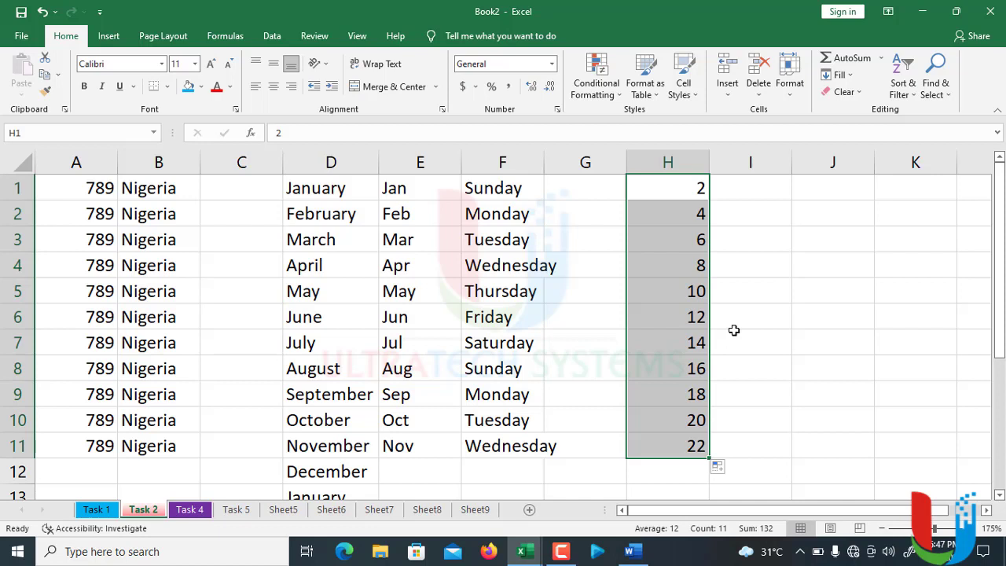
Clear the number series from column H by emptying cells H1:I11
{"action": "left_click", "coordinate": [760, 192]}
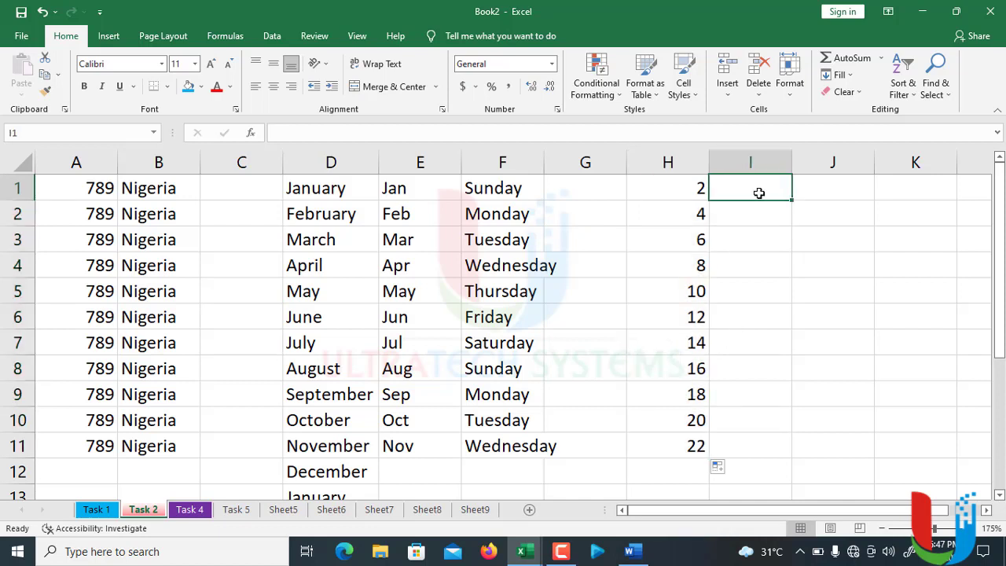
{"action": "left_click_drag", "start_coordinate": [657, 183], "coordinate": [730, 438]}
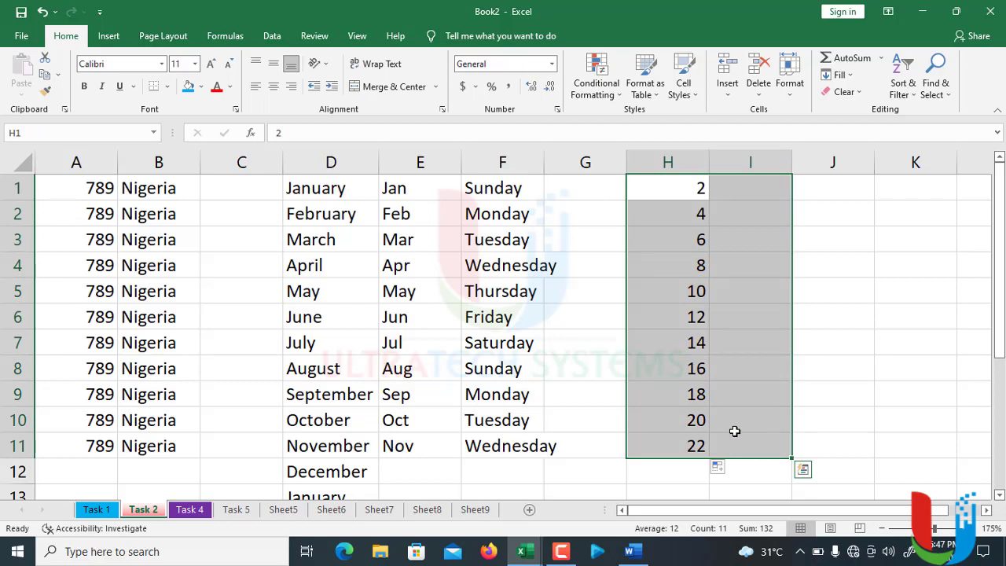
{"action": "key", "text": "Delete"}
Enter 2 in cell H1 and 4 in I1, and extend both as a number series across to cell L1
{"action": "left_click", "coordinate": [676, 191]}
{"action": "type", "text": "2"}
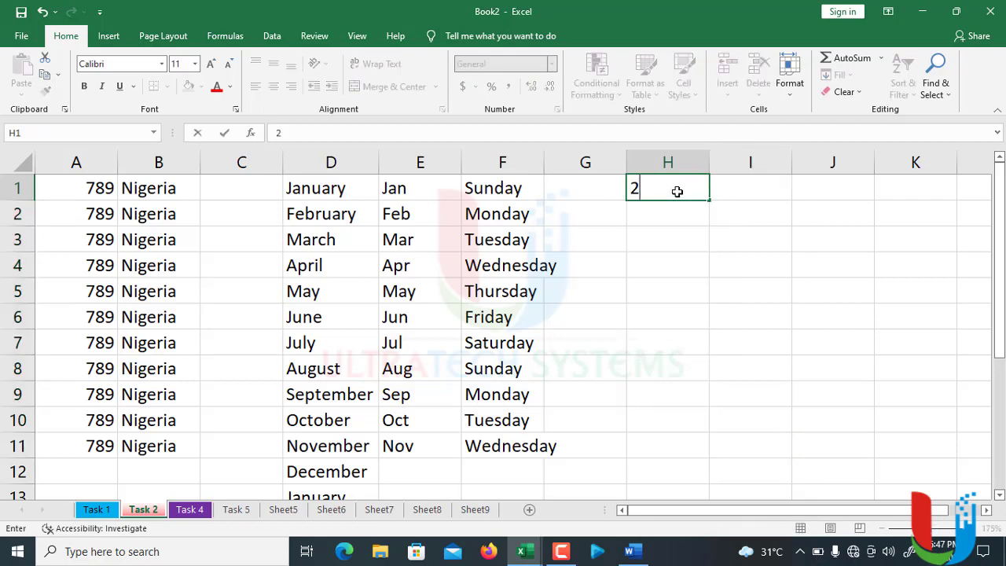
{"action": "key", "text": "Tab"}
{"action": "type", "text": "4"}
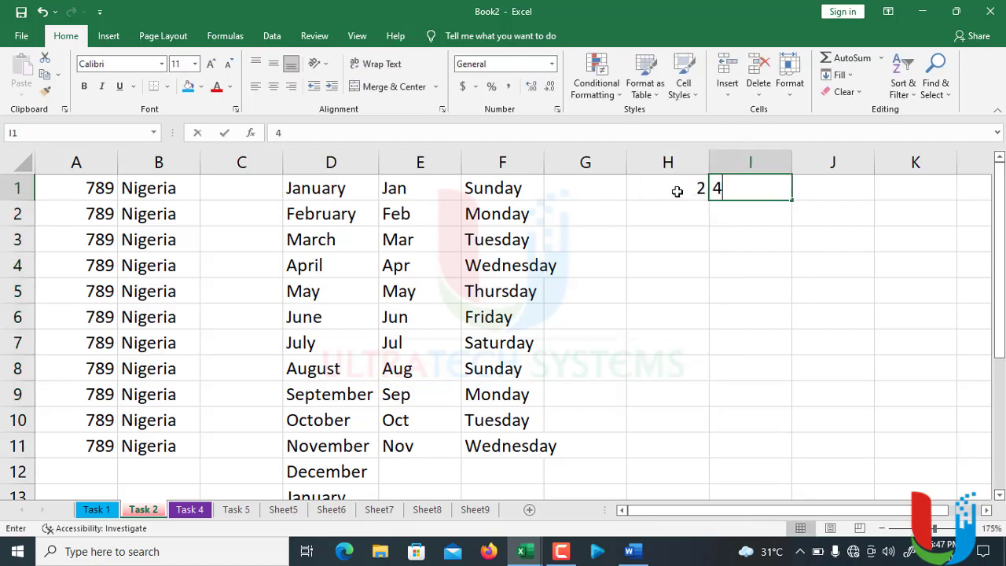
{"action": "key", "text": "Tab"}
{"action": "left_click_drag", "start_coordinate": [686, 186], "coordinate": [765, 186]}
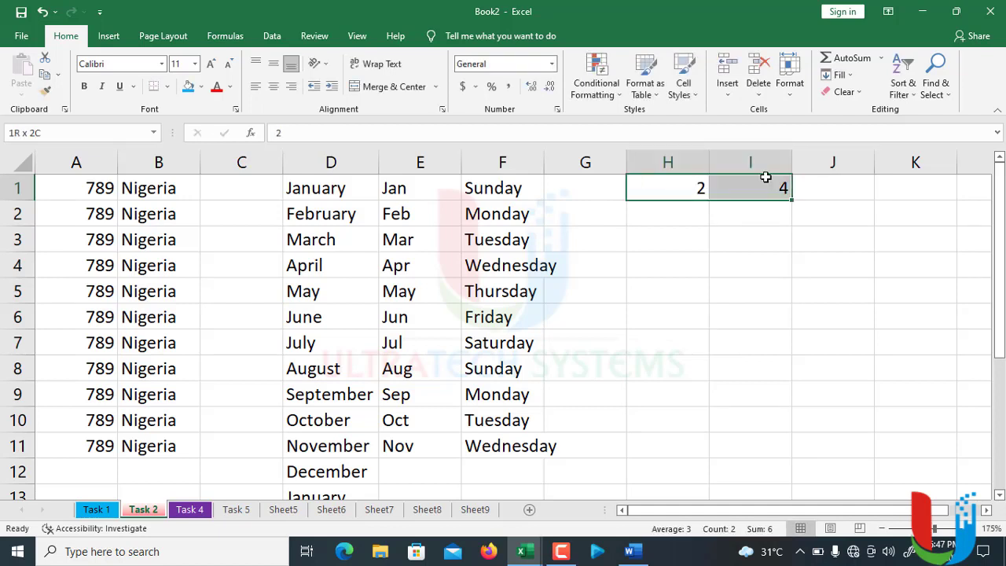
{"action": "left_click_drag", "start_coordinate": [776, 507], "coordinate": [822, 511]}
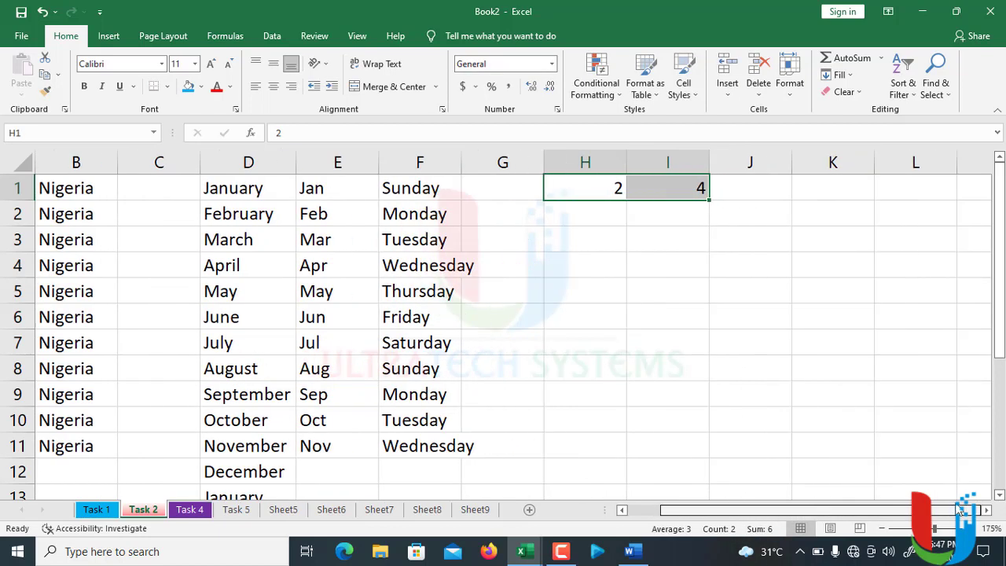
{"action": "left_click_drag", "start_coordinate": [709, 201], "coordinate": [951, 197]}
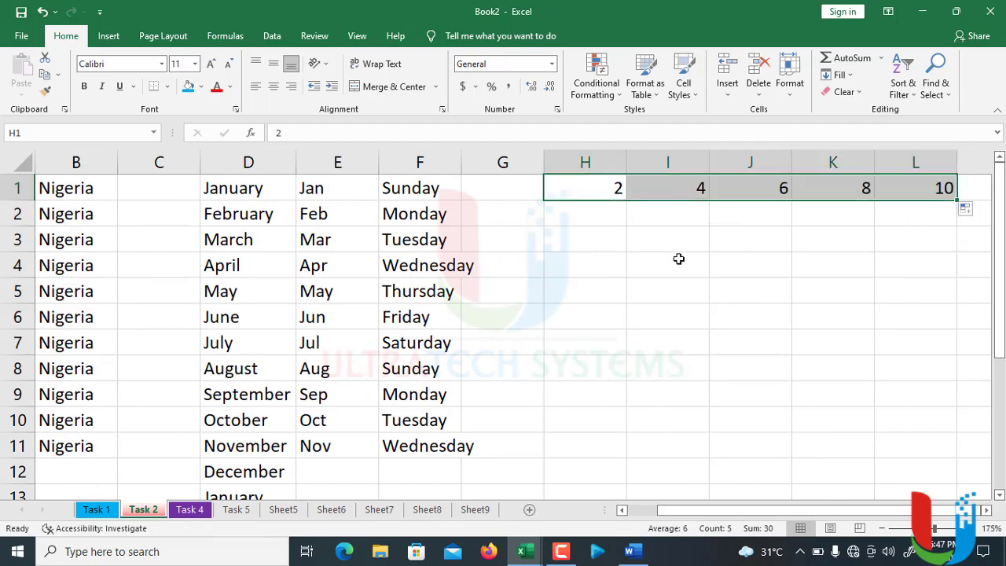
Enter 12 in cell H2 and 14 in I2, and extend both as a number series across to cell L2
{"action": "left_click", "coordinate": [587, 211]}
{"action": "type", "text": "12"}
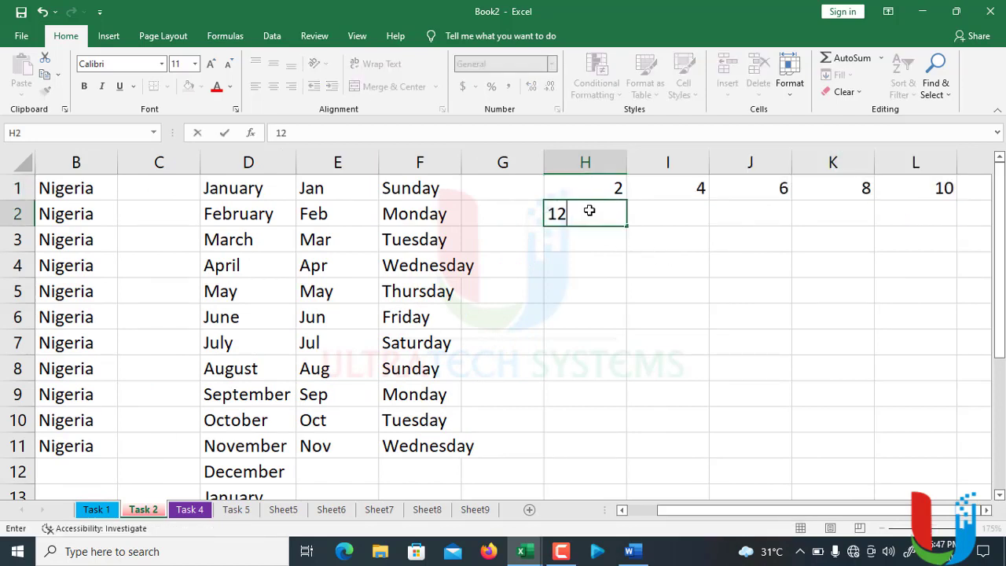
{"action": "key", "text": "Return"}
{"action": "left_click", "coordinate": [647, 219]}
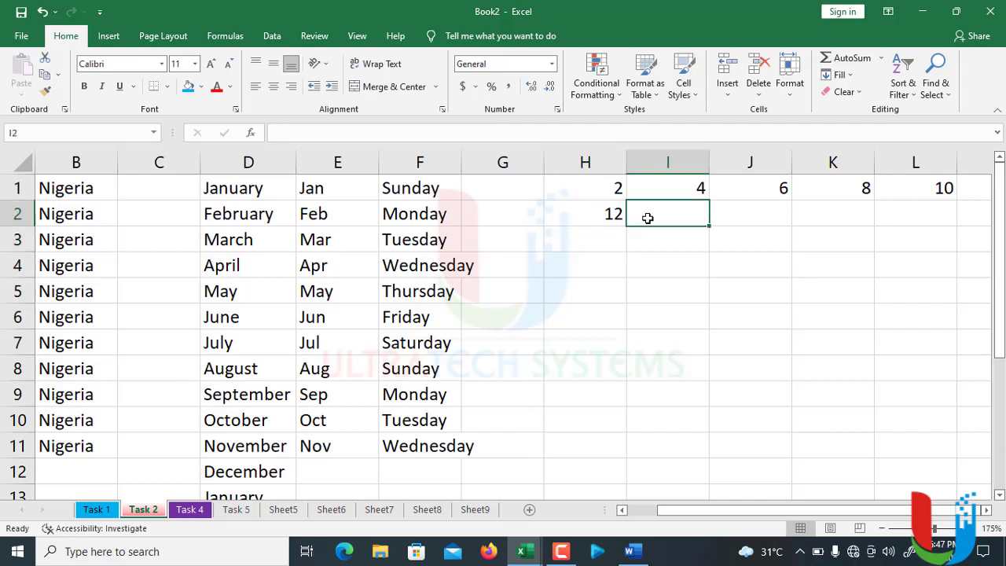
{"action": "type", "text": "14"}
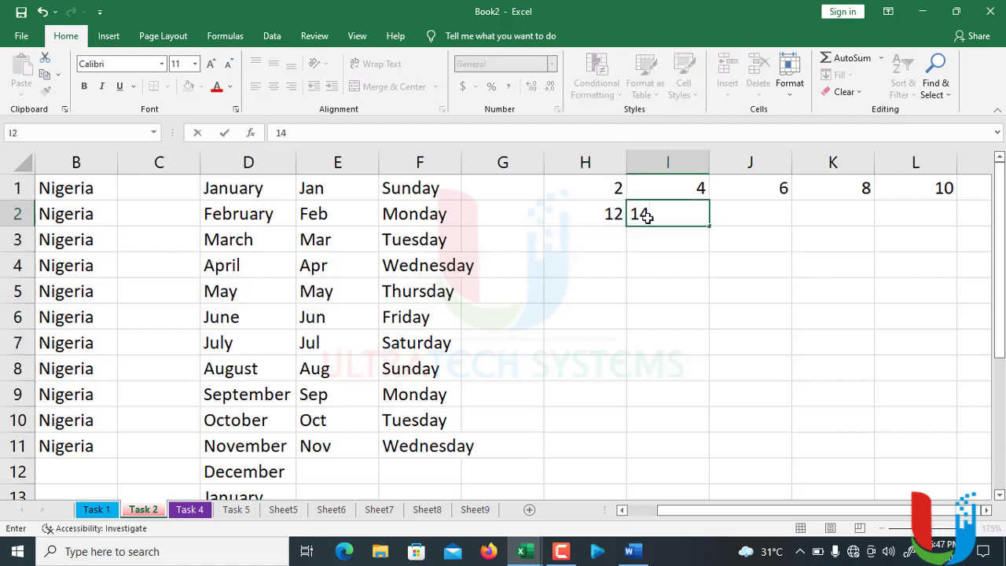
{"action": "key", "text": "Tab"}
{"action": "left_click_drag", "start_coordinate": [621, 216], "coordinate": [970, 220]}
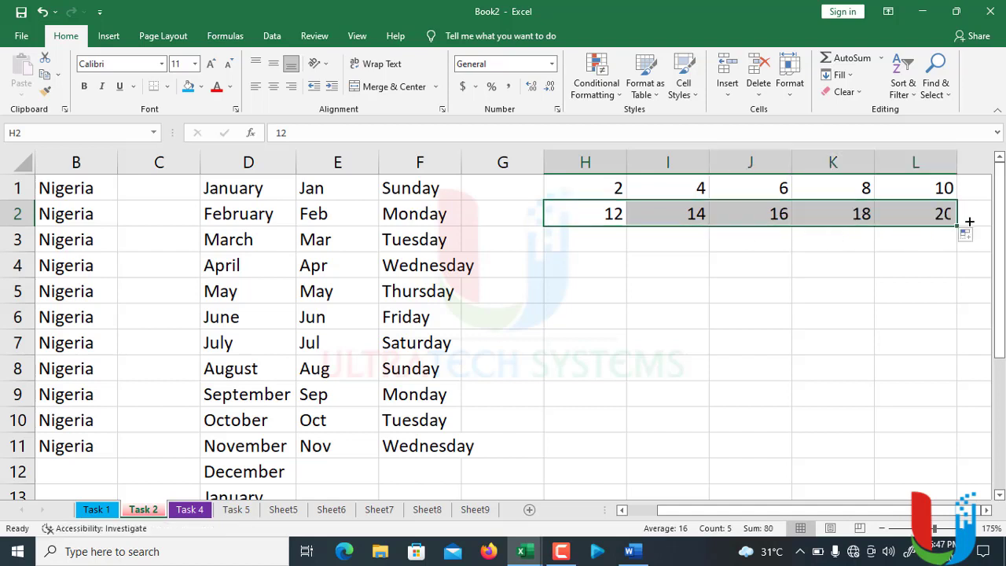
Extend the two number rows in H1:L2 as a series down to row 11
{"action": "left_click", "coordinate": [774, 197]}
{"action": "left_click_drag", "start_coordinate": [589, 189], "coordinate": [951, 469]}
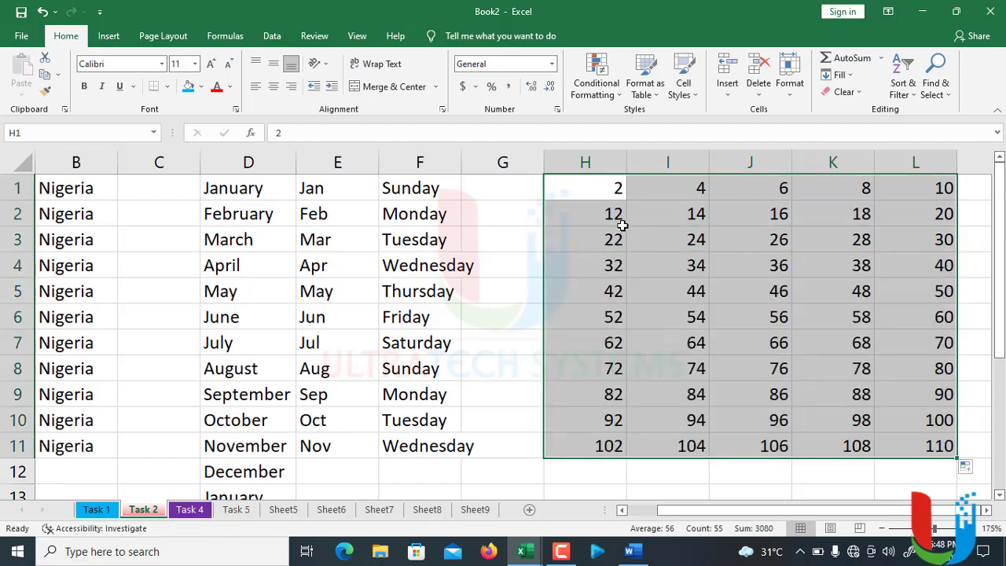
{"action": "left_click", "coordinate": [646, 237]}
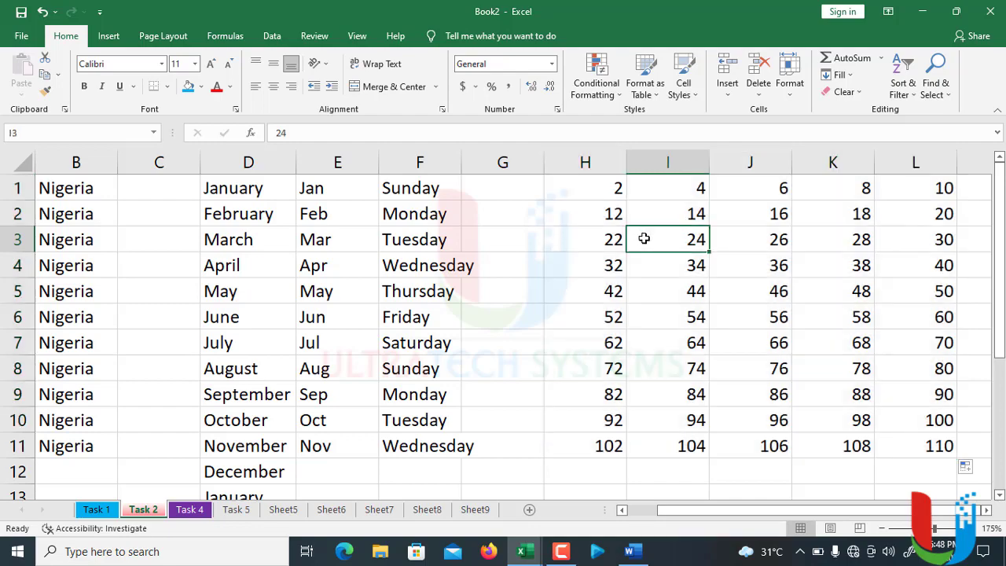
Enter the decimals 0.25 in cell E14 and 0.75 in cell F14
{"action": "scroll", "coordinate": [644, 238], "scroll_direction": "down", "scroll_amount": 2, "text": "ctrl"}
{"action": "scroll", "coordinate": [602, 249], "scroll_direction": "up", "scroll_amount": 3, "text": "ctrl"}
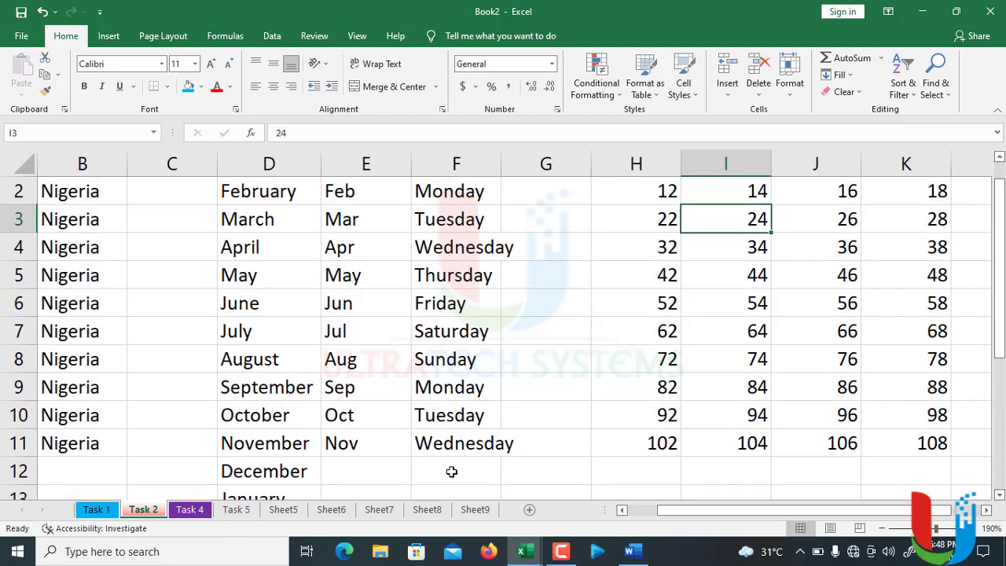
{"action": "scroll", "coordinate": [545, 236], "scroll_direction": "down", "scroll_amount": 5}
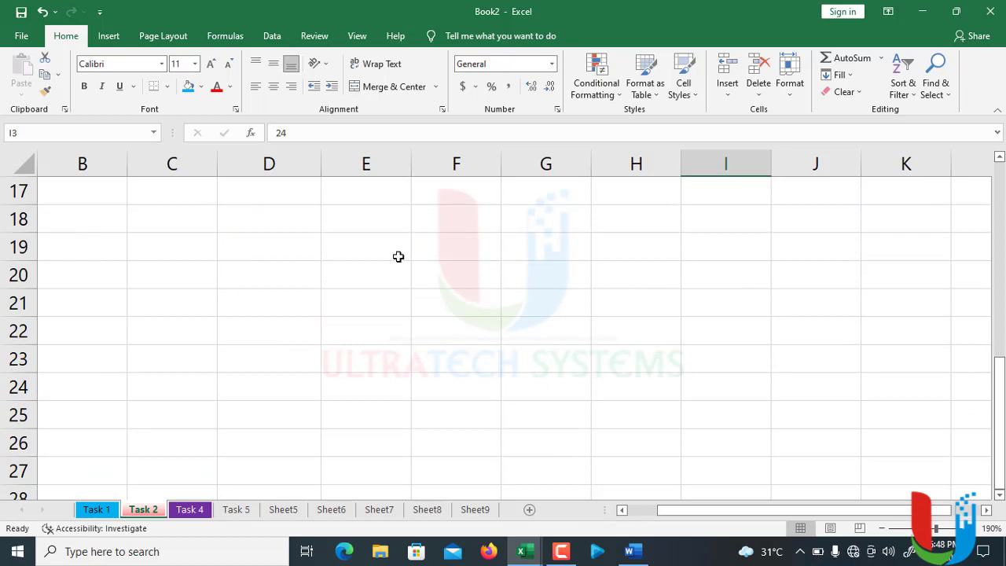
{"action": "scroll", "coordinate": [399, 256], "scroll_direction": "up", "scroll_amount": 2}
{"action": "left_click", "coordinate": [401, 285]}
{"action": "type", "text": "0"}
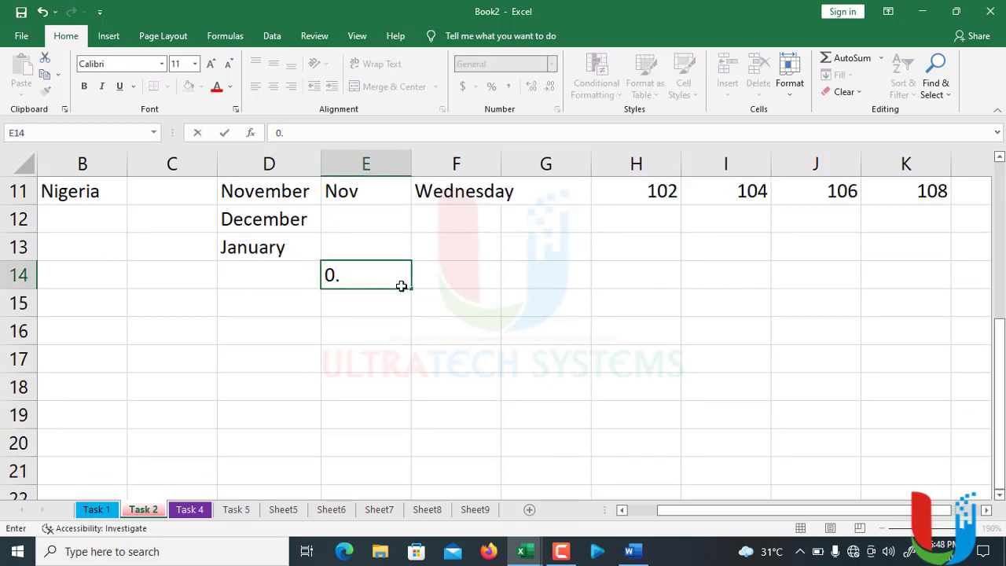
{"action": "type", "text": ".25"}
{"action": "key", "text": "Tab"}
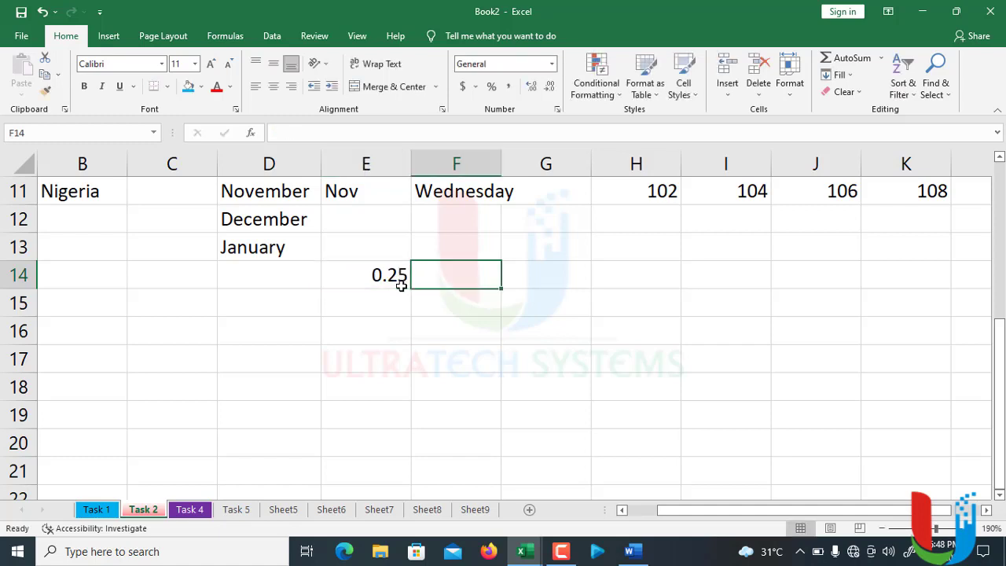
{"action": "type", "text": "."}
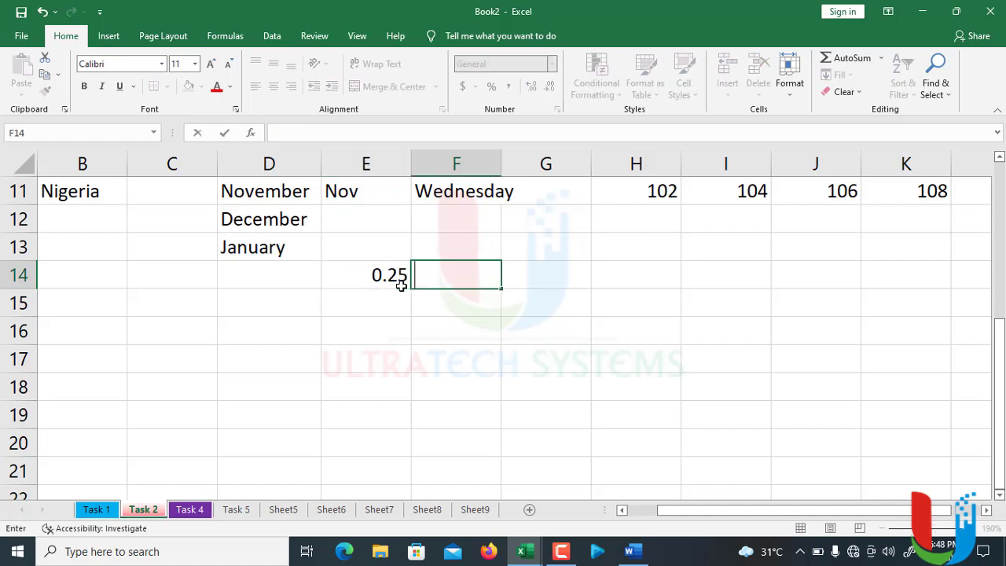
{"action": "type", "text": "0.75"}
{"action": "key", "text": "Tab"}
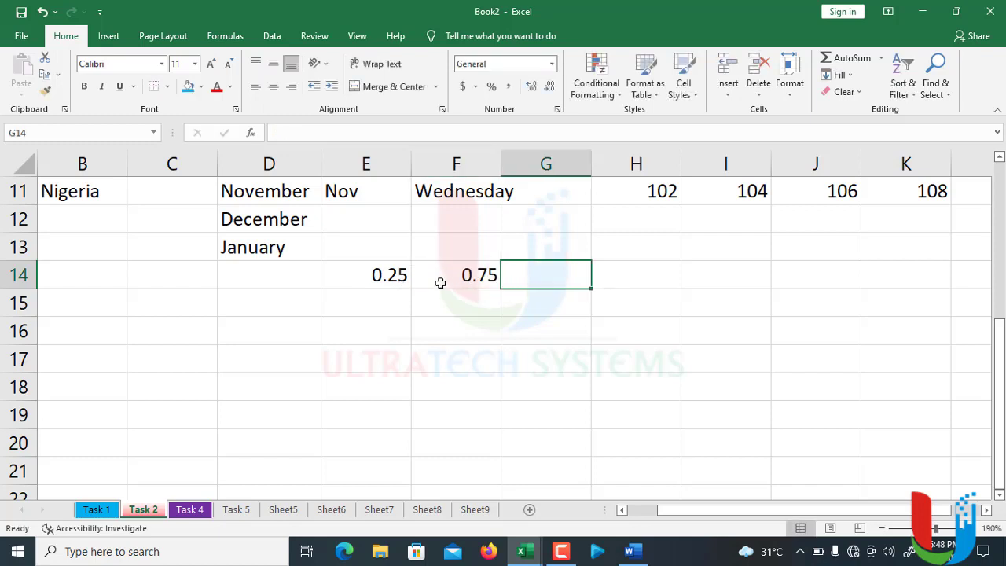
Try extending the decimal pair in E14:F14 as a series across to cell H14, and undo the fill
{"action": "left_click_drag", "start_coordinate": [388, 276], "coordinate": [476, 294]}
{"action": "left_click", "coordinate": [377, 359]}
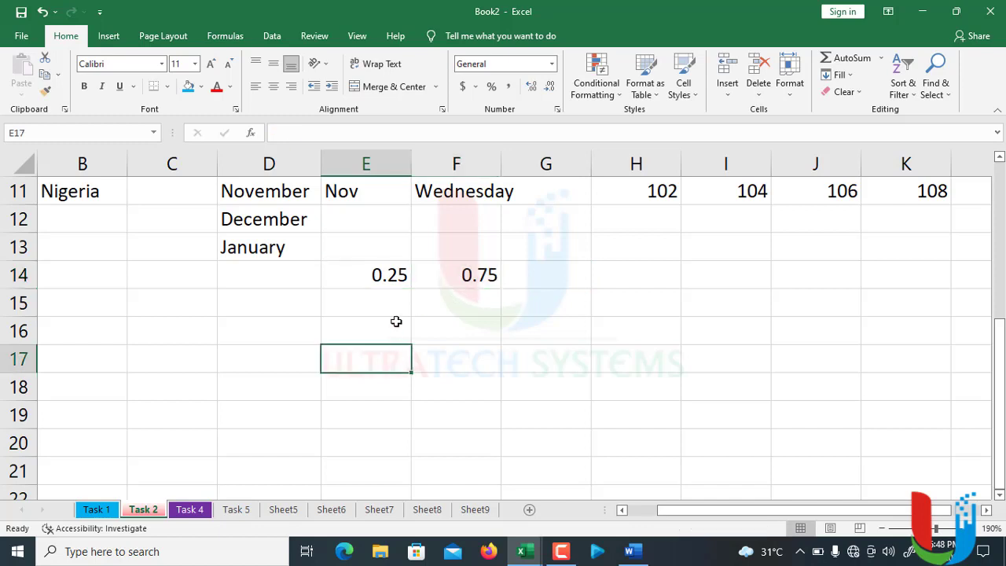
{"action": "left_click_drag", "start_coordinate": [375, 274], "coordinate": [441, 275]}
{"action": "left_click", "coordinate": [445, 336]}
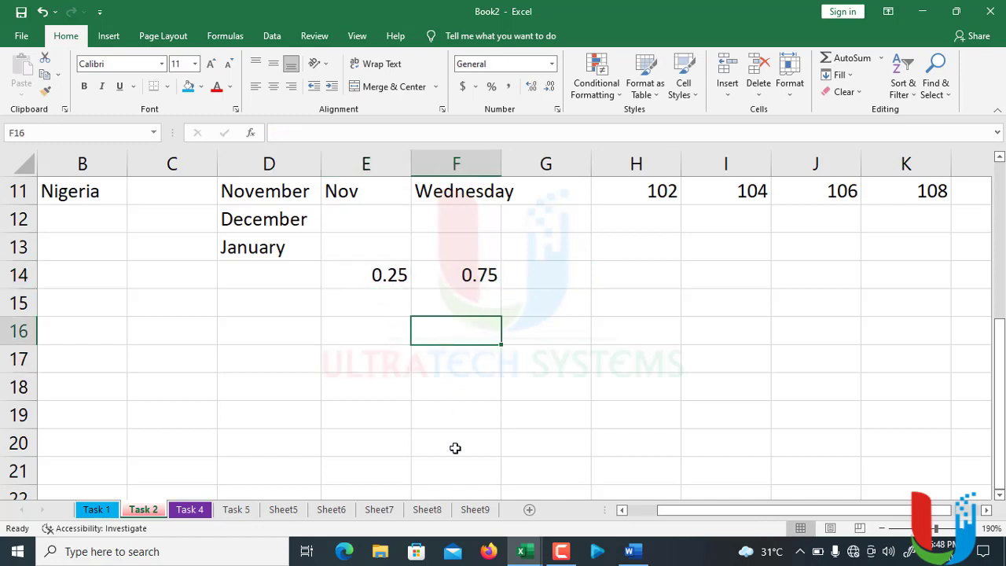
{"action": "left_click", "coordinate": [359, 275]}
{"action": "left_click_drag", "start_coordinate": [466, 274], "coordinate": [676, 279]}
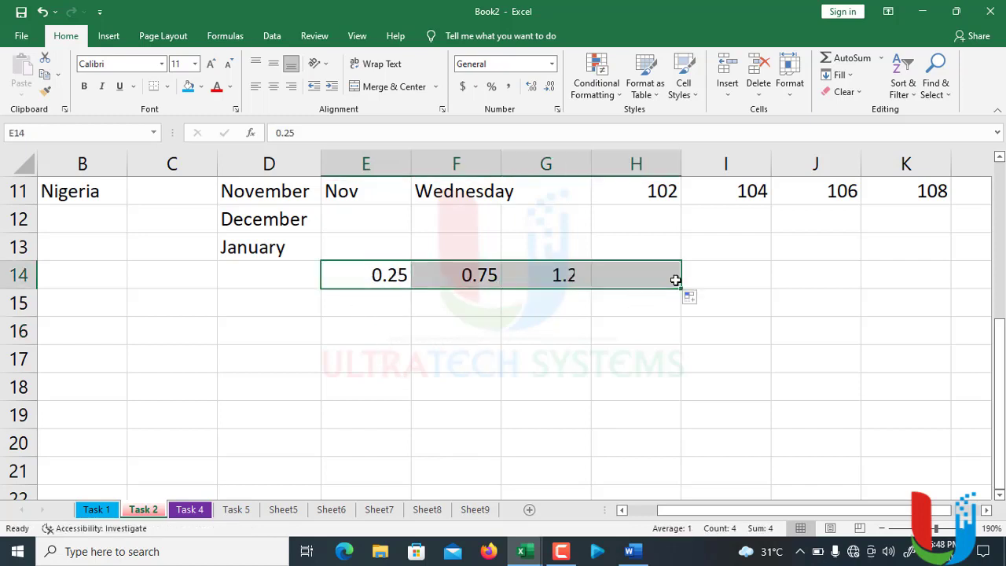
{"action": "key", "text": "ctrl+z"}
{"action": "left_click", "coordinate": [405, 305]}
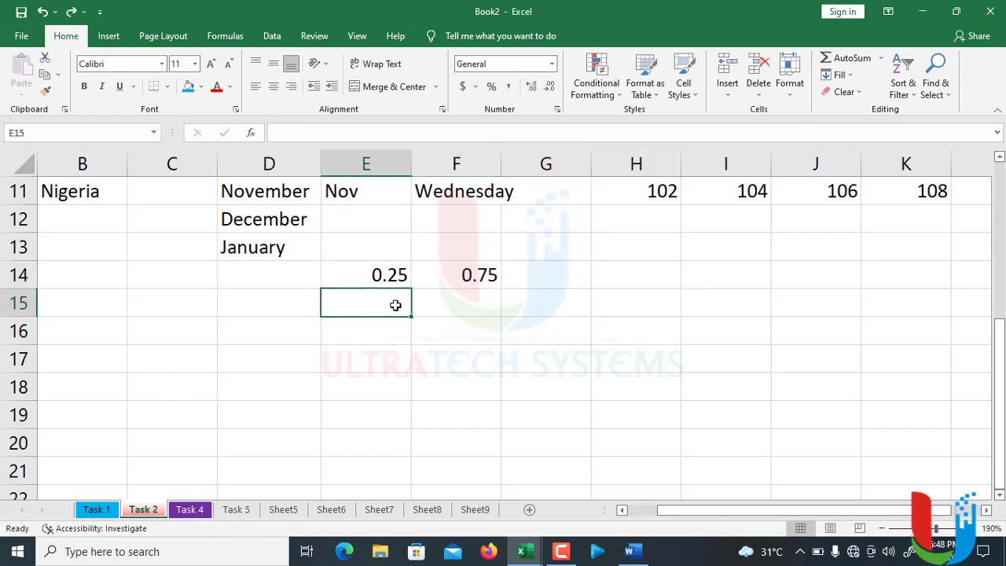
Try extending the decimal pair in E14:F14 across to cell I14, and undo that fill
{"action": "left_click", "coordinate": [378, 269]}
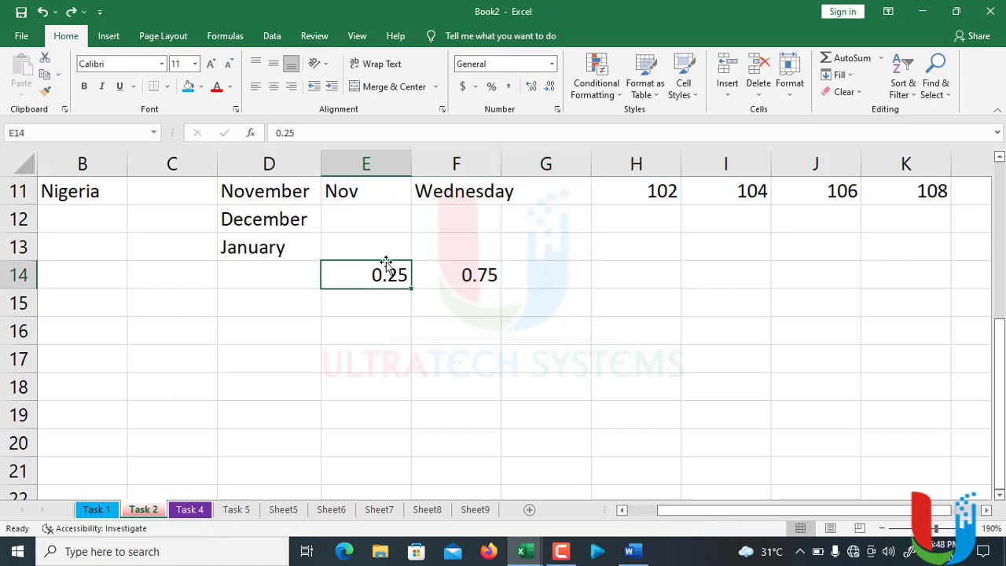
{"action": "left_click_drag", "start_coordinate": [386, 263], "coordinate": [752, 292]}
{"action": "key", "text": "ctrl+z"}
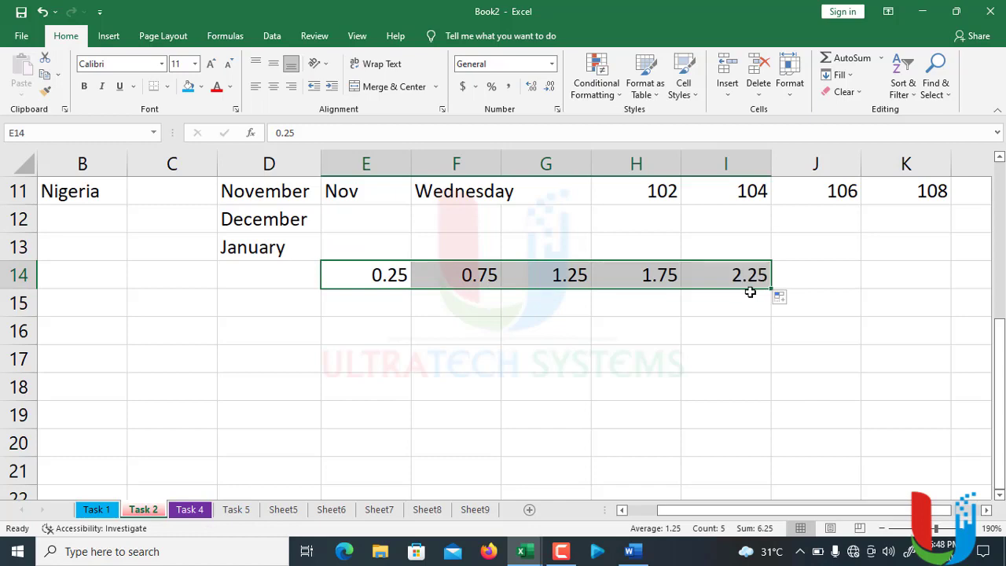
{"action": "key", "text": "ctrl+z"}
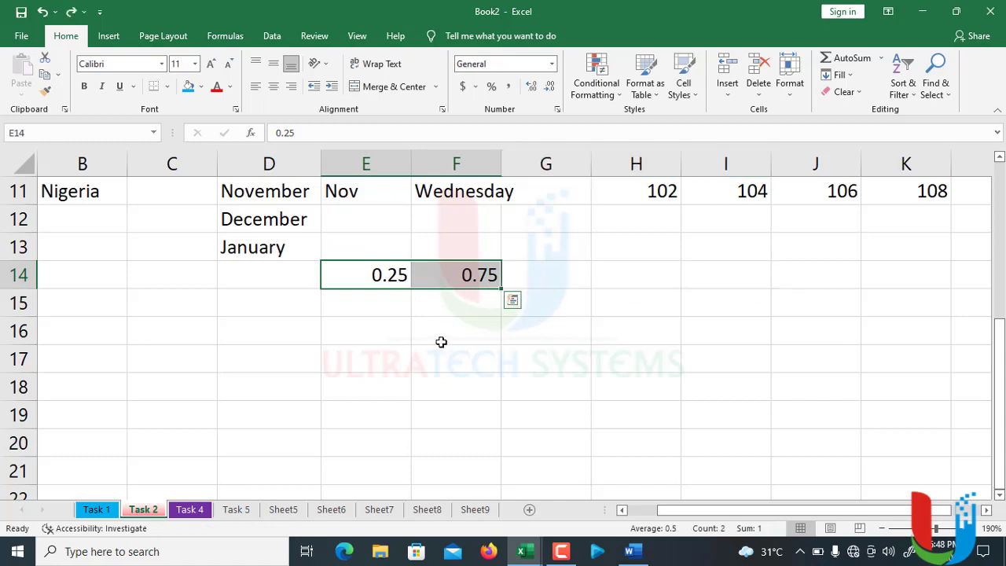
{"action": "scroll", "coordinate": [338, 312], "scroll_direction": "up", "scroll_amount": 3}
{"action": "scroll", "coordinate": [334, 301], "scroll_direction": "down", "scroll_amount": 2}
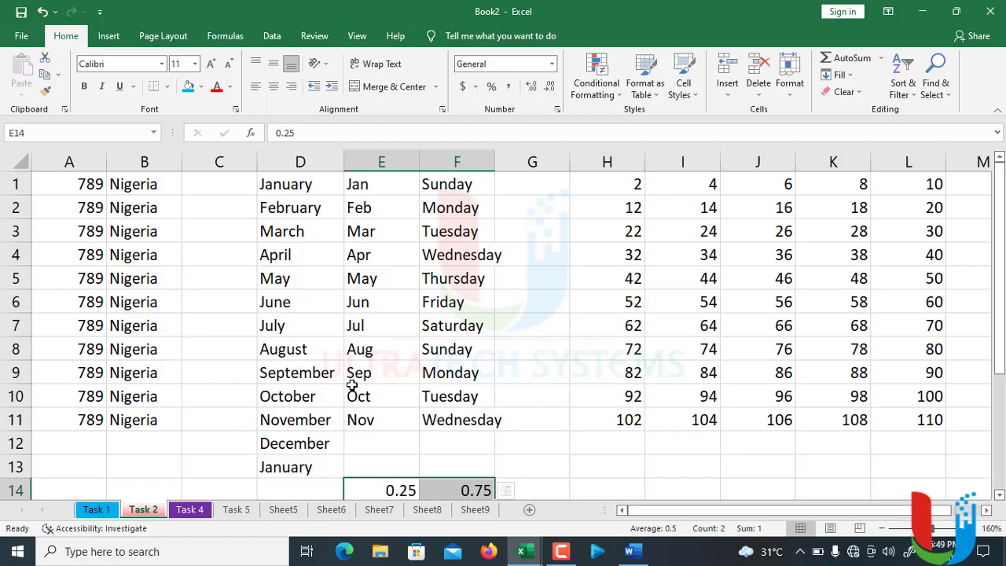
{"action": "left_click", "coordinate": [384, 351]}
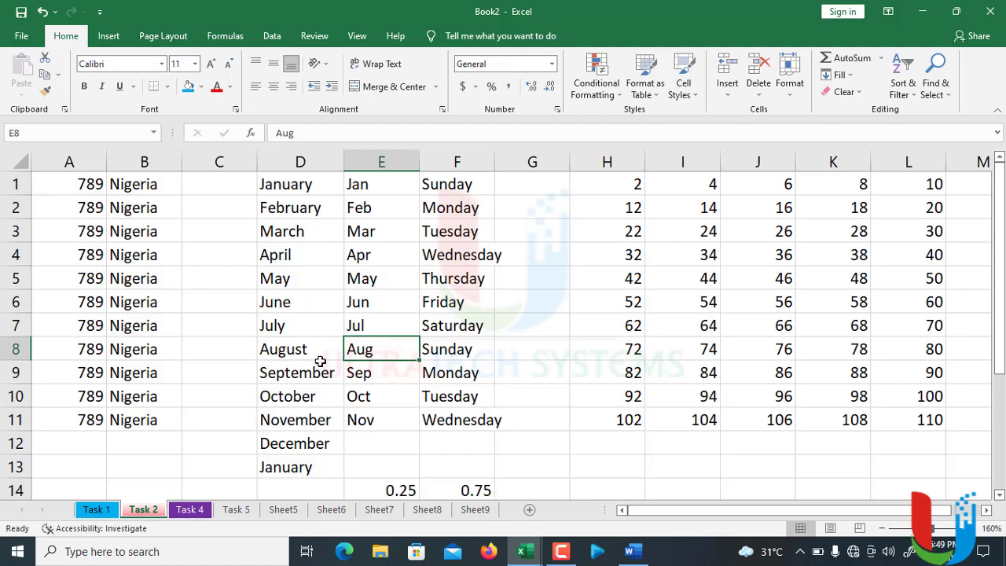